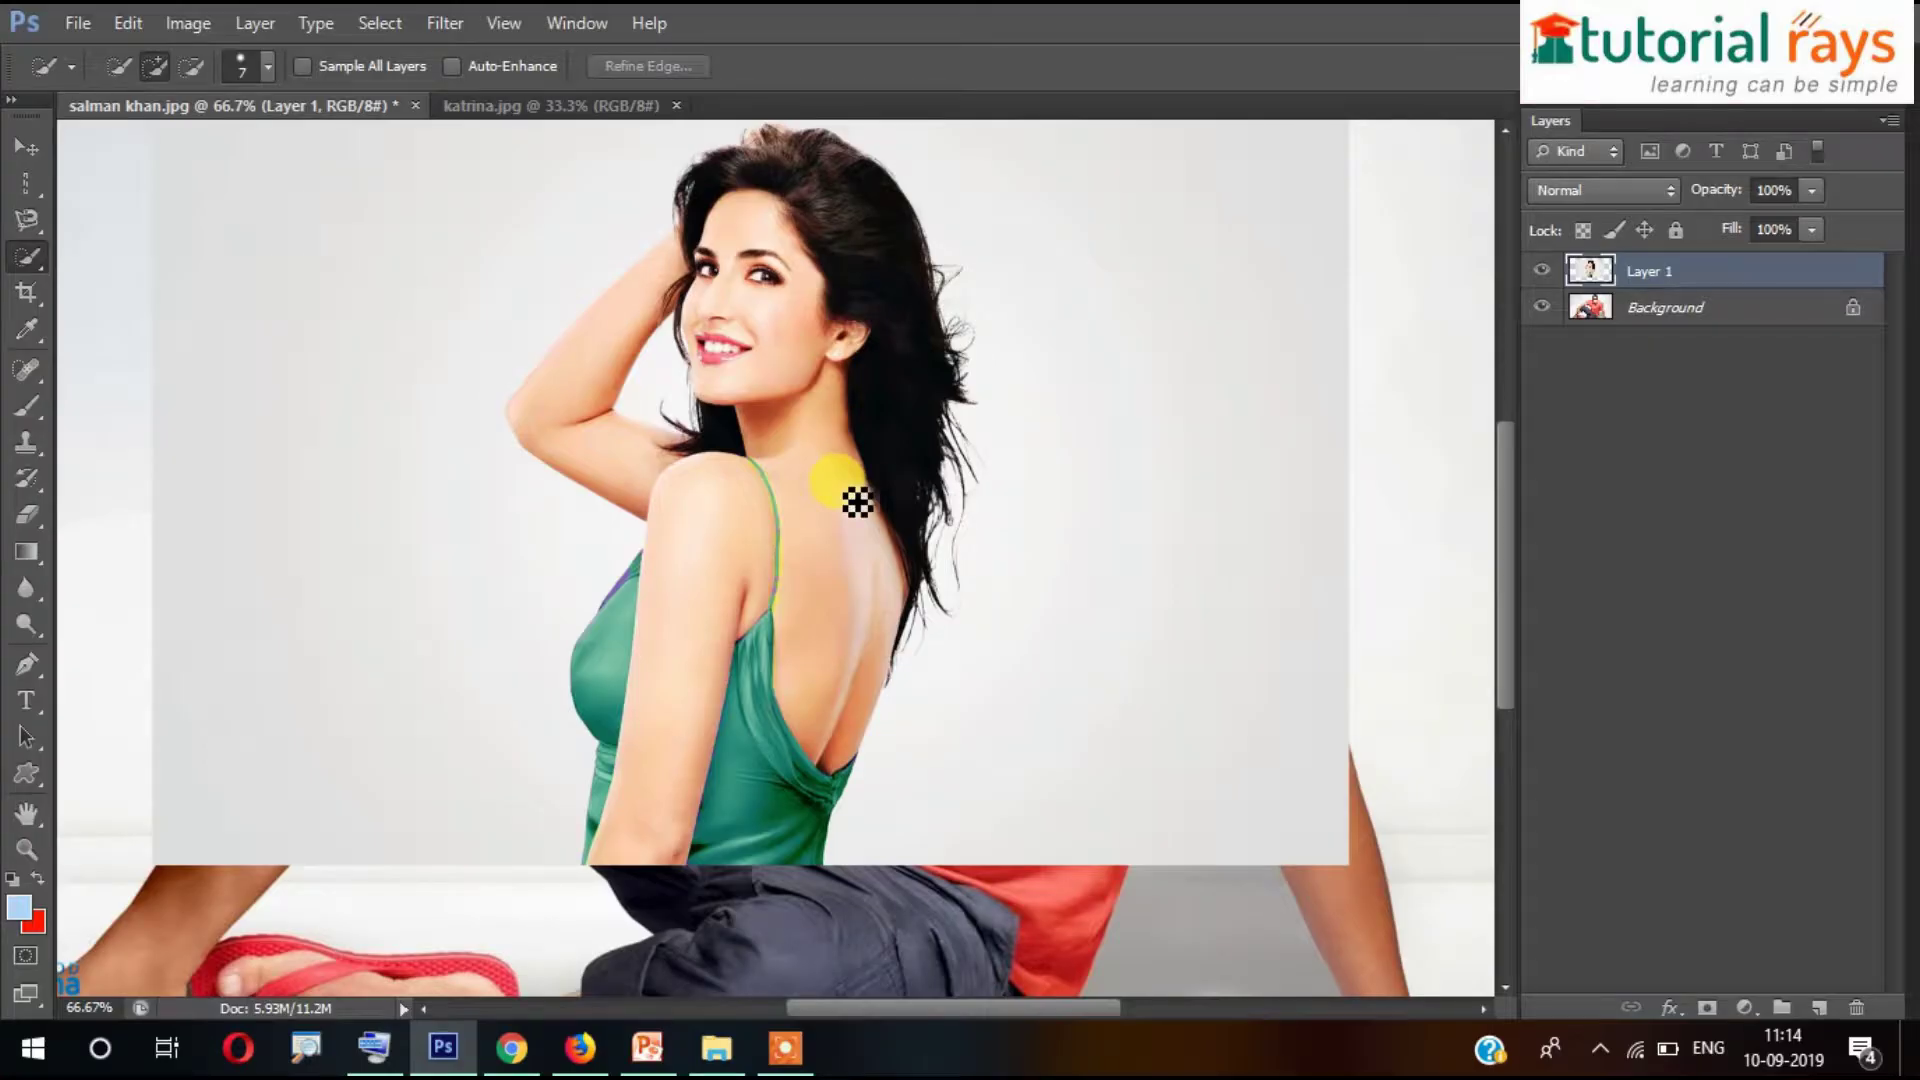
- Delete Layer 1 with the woman in the green top, keeping only the Background layer
{"action": "left_click", "coordinate": [26, 147]}
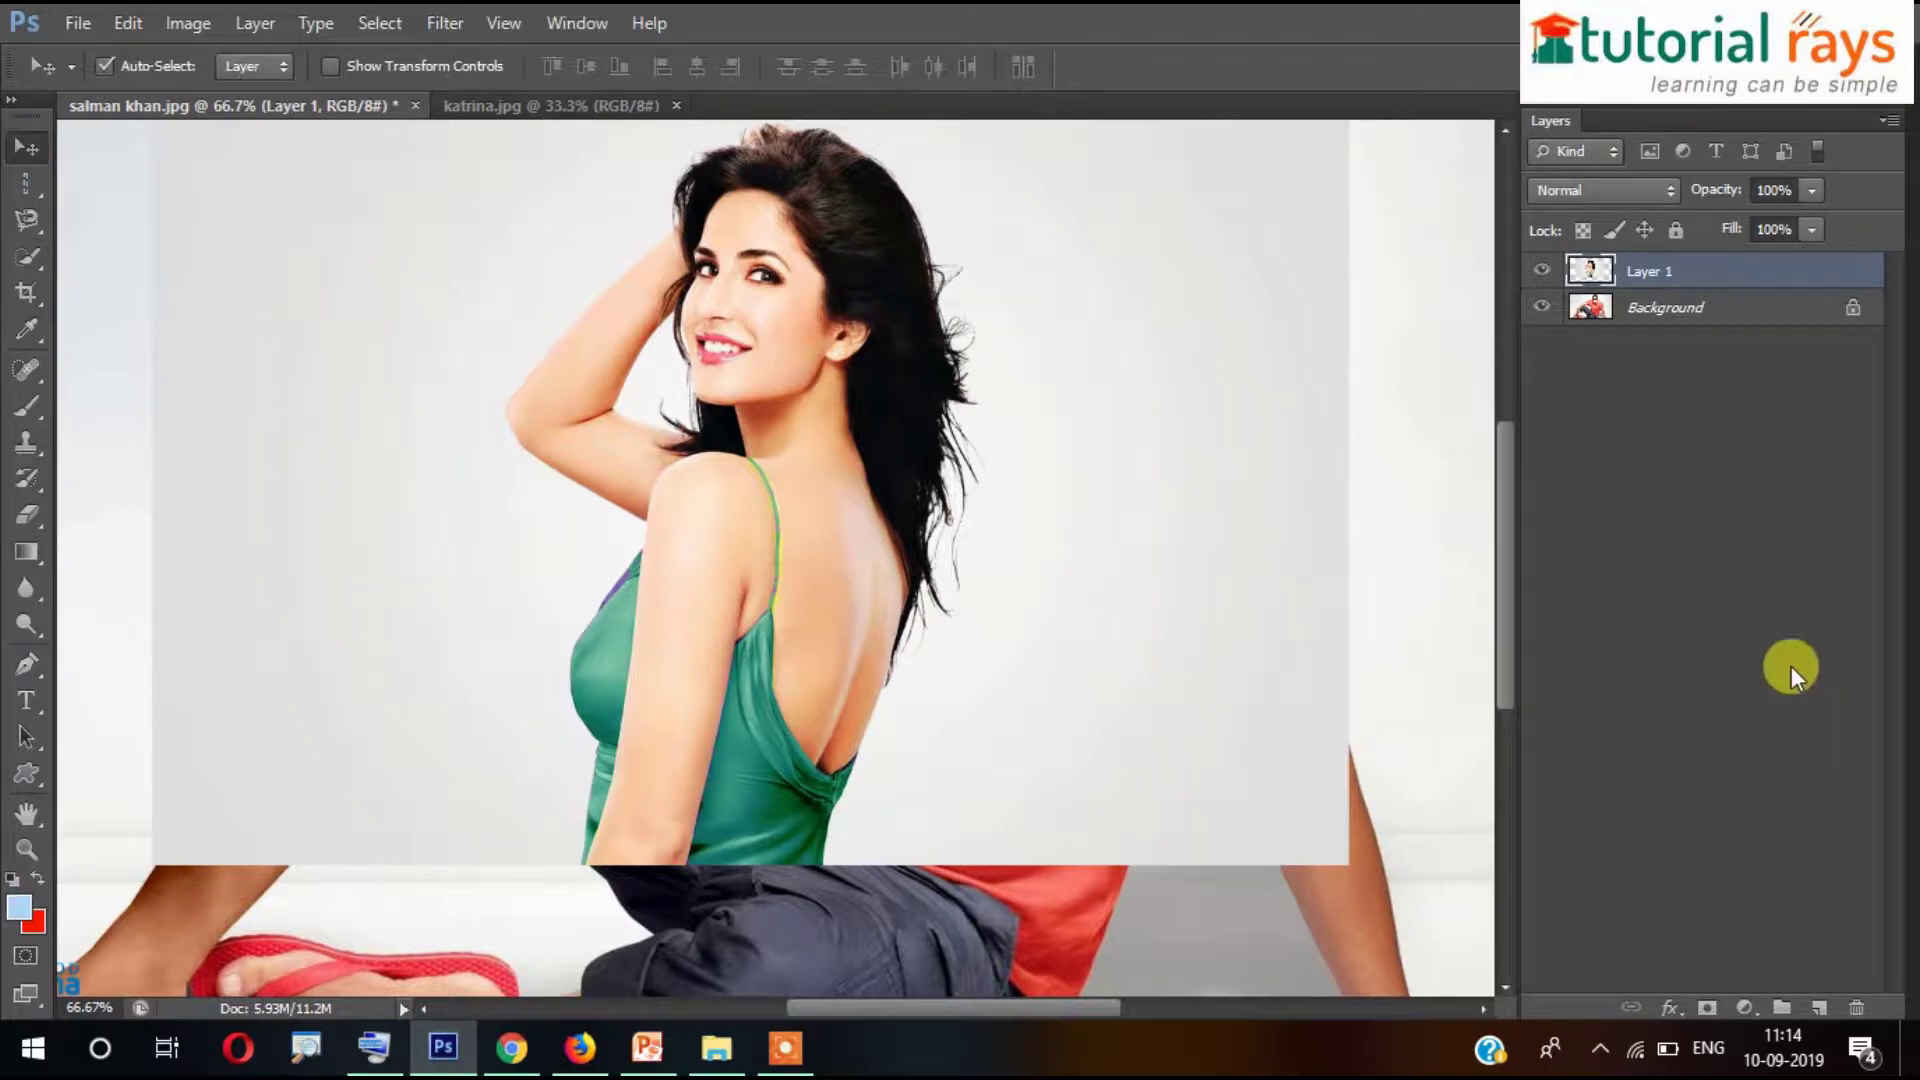
{"action": "left_click", "coordinate": [1855, 1006]}
{"action": "left_click", "coordinate": [840, 415]}
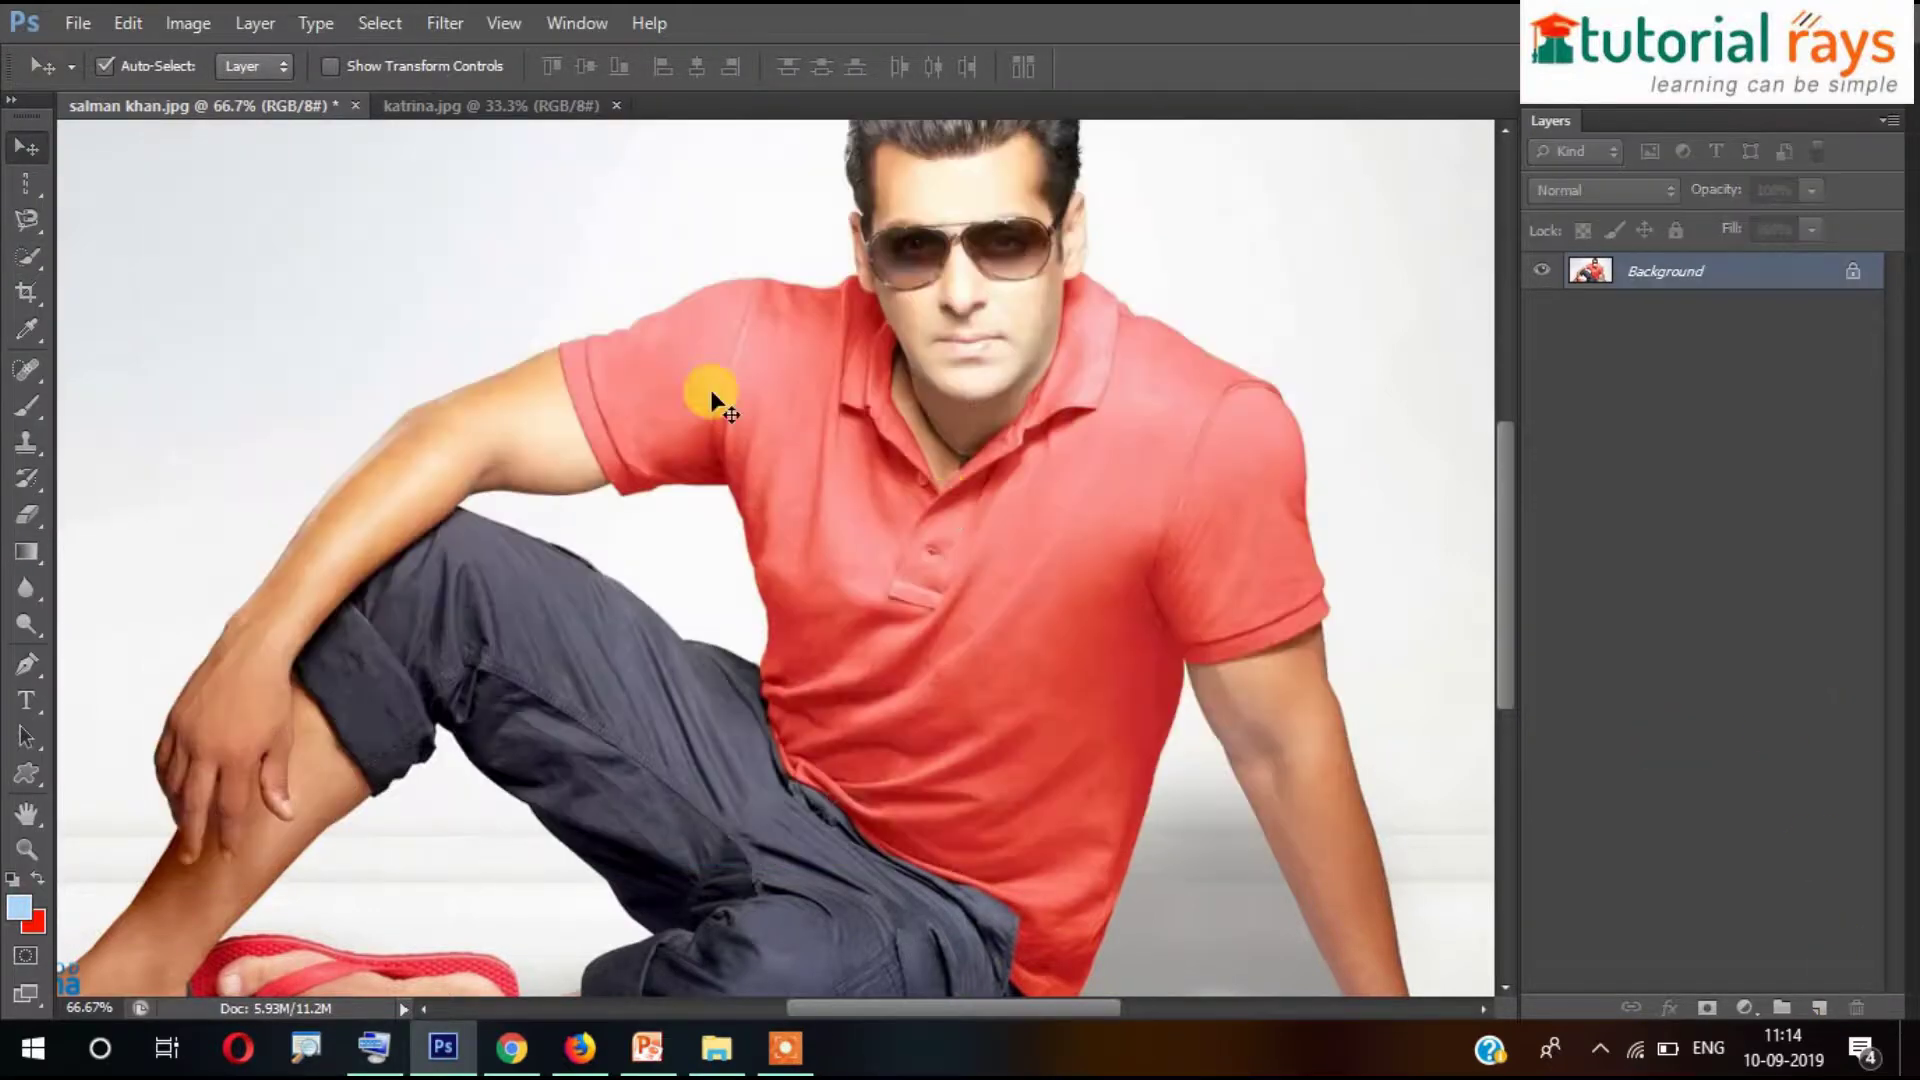
- Copy the katrina.jpg photo into the salman khan.jpg document, scale it to about 65%, and place it over the seated man
{"action": "left_click", "coordinate": [482, 126]}
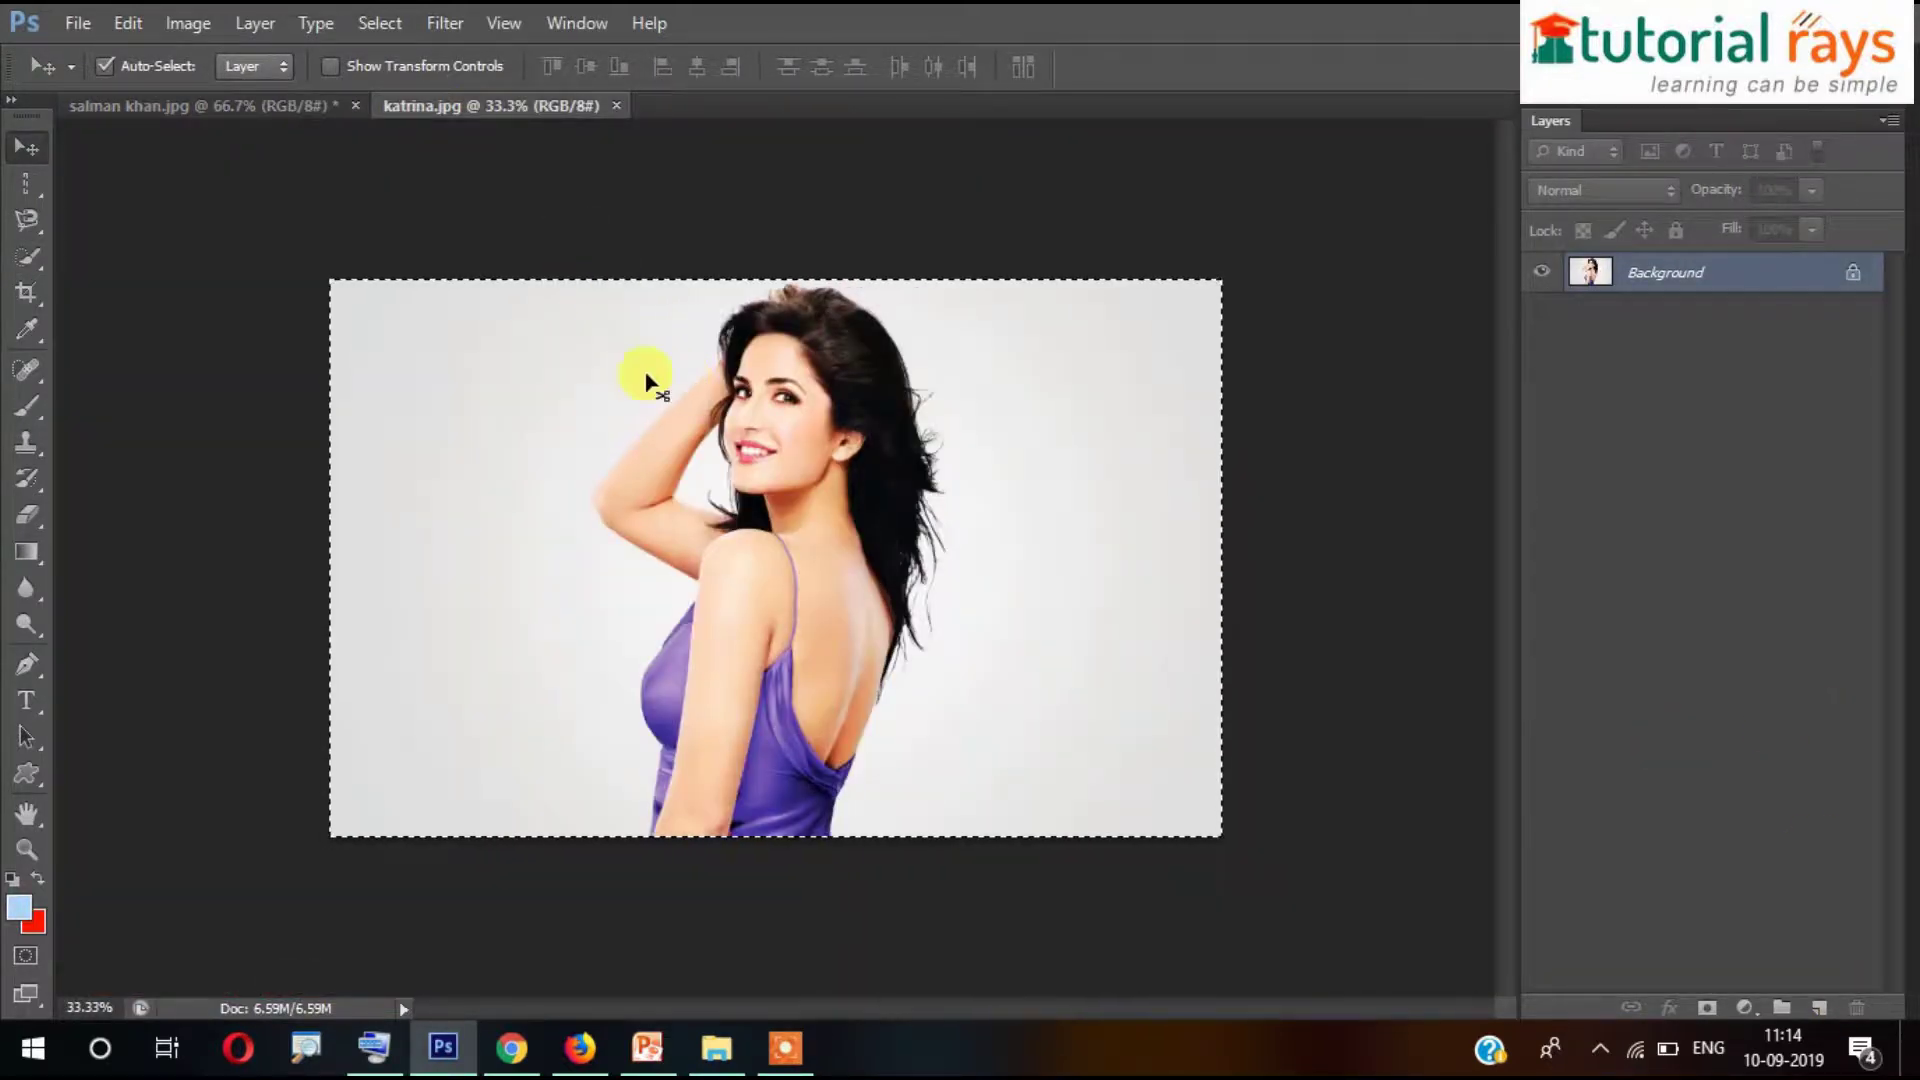
{"action": "left_click_drag", "start_coordinate": [205, 143], "coordinate": [688, 454]}
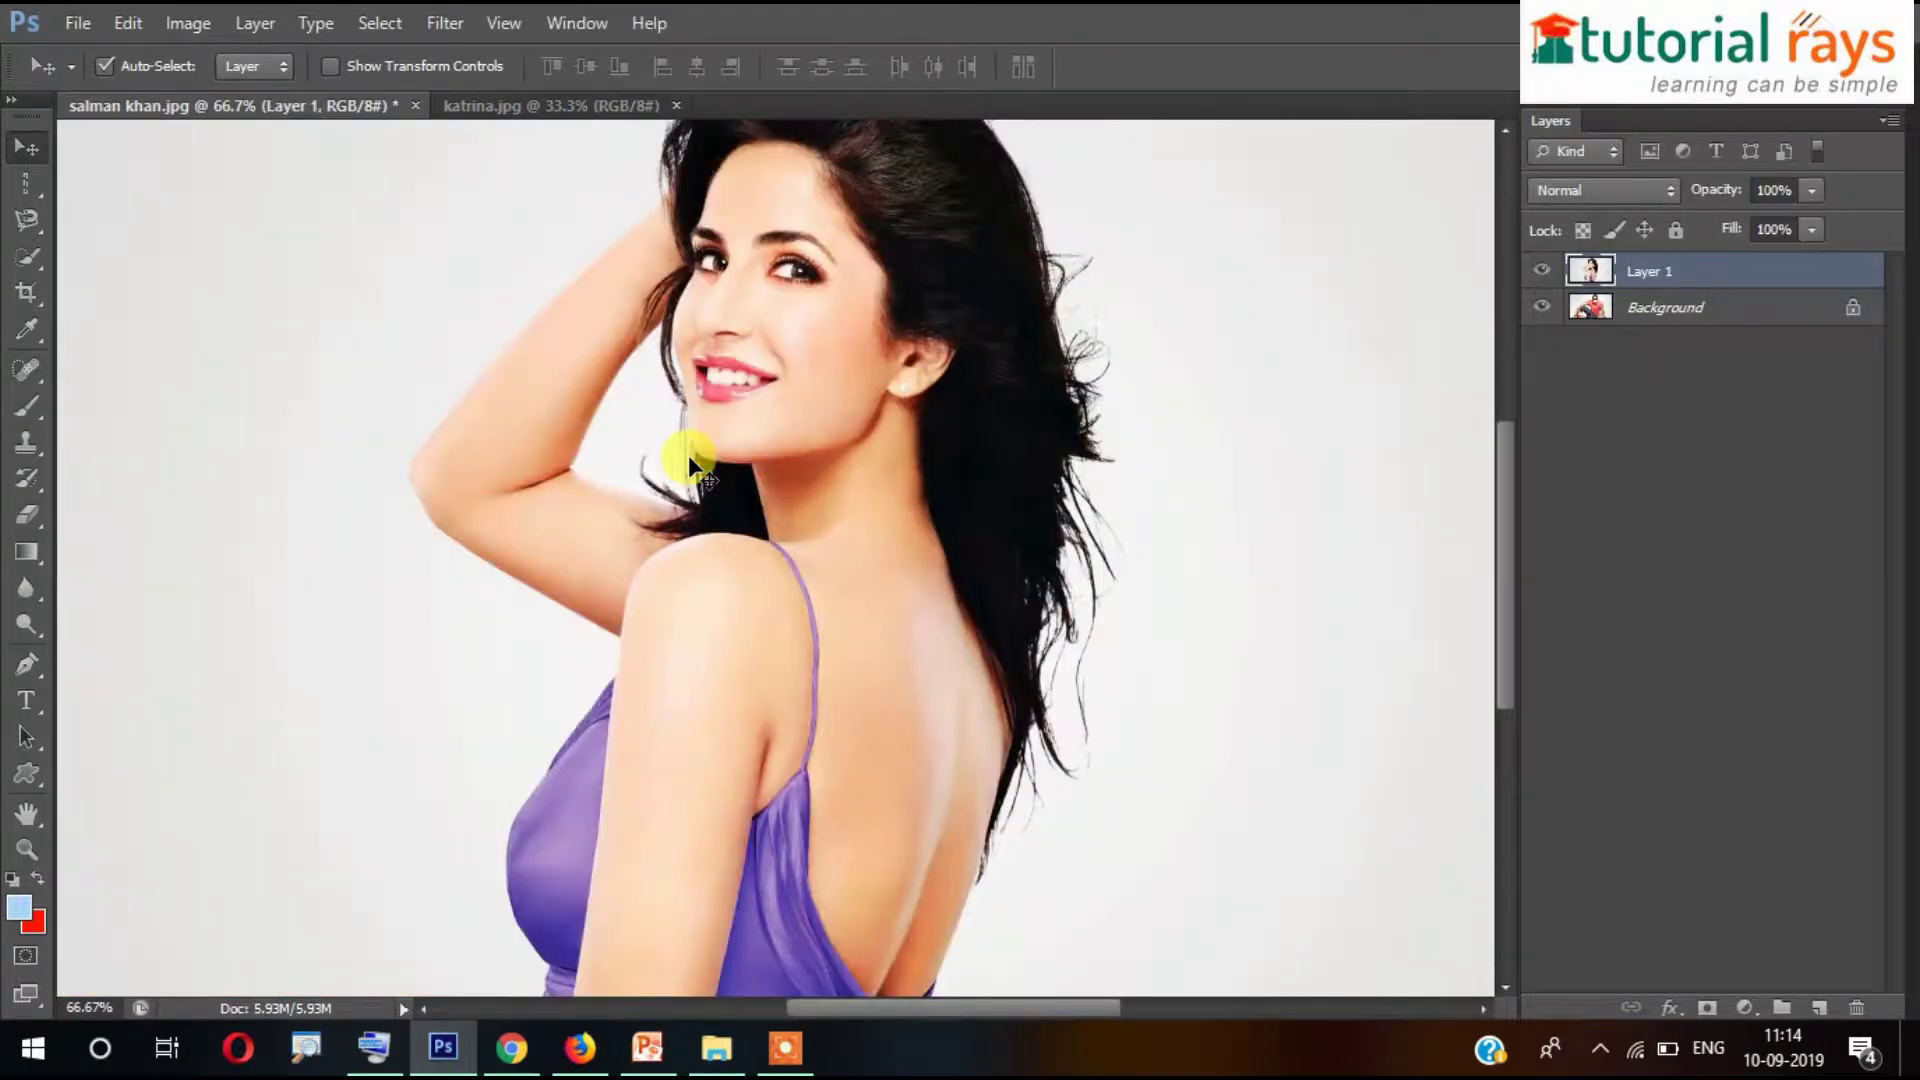
{"action": "key", "text": "ctrl+t"}
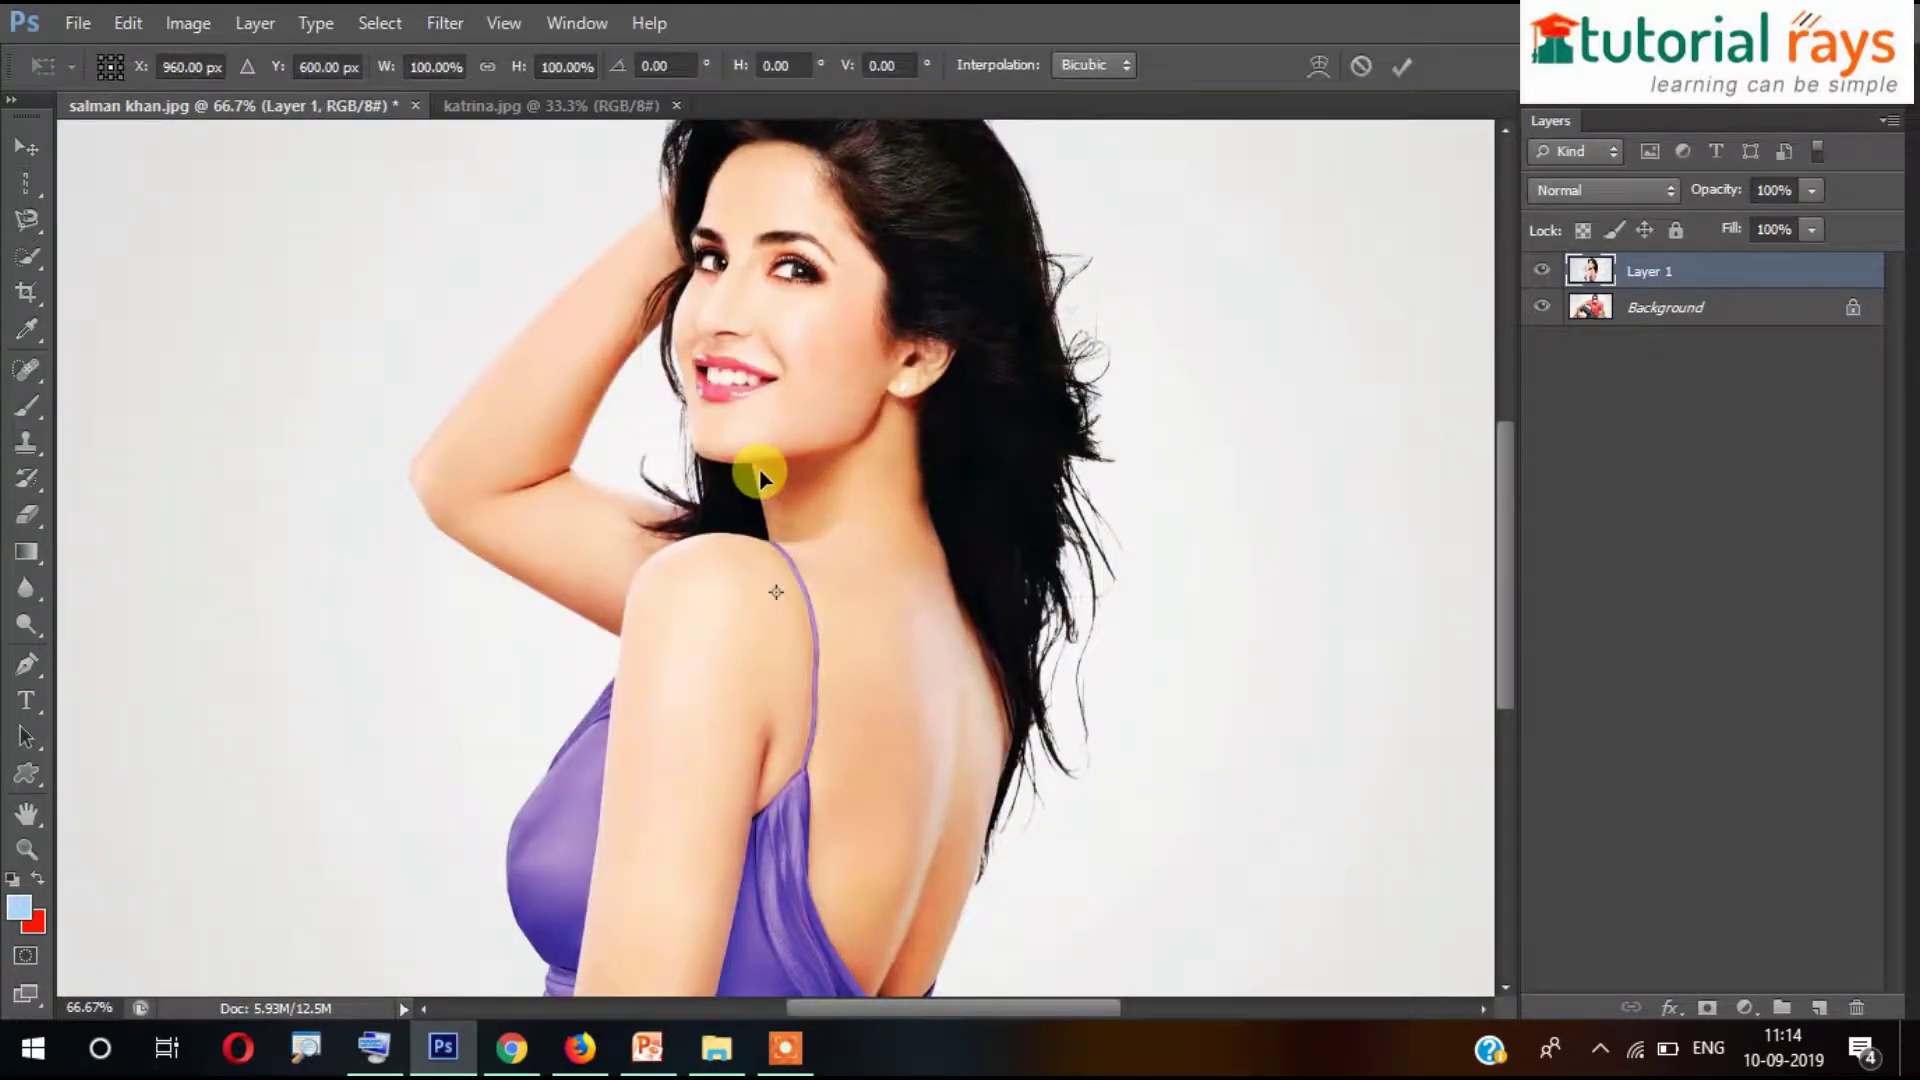
{"action": "key", "text": "ctrl+minus"}
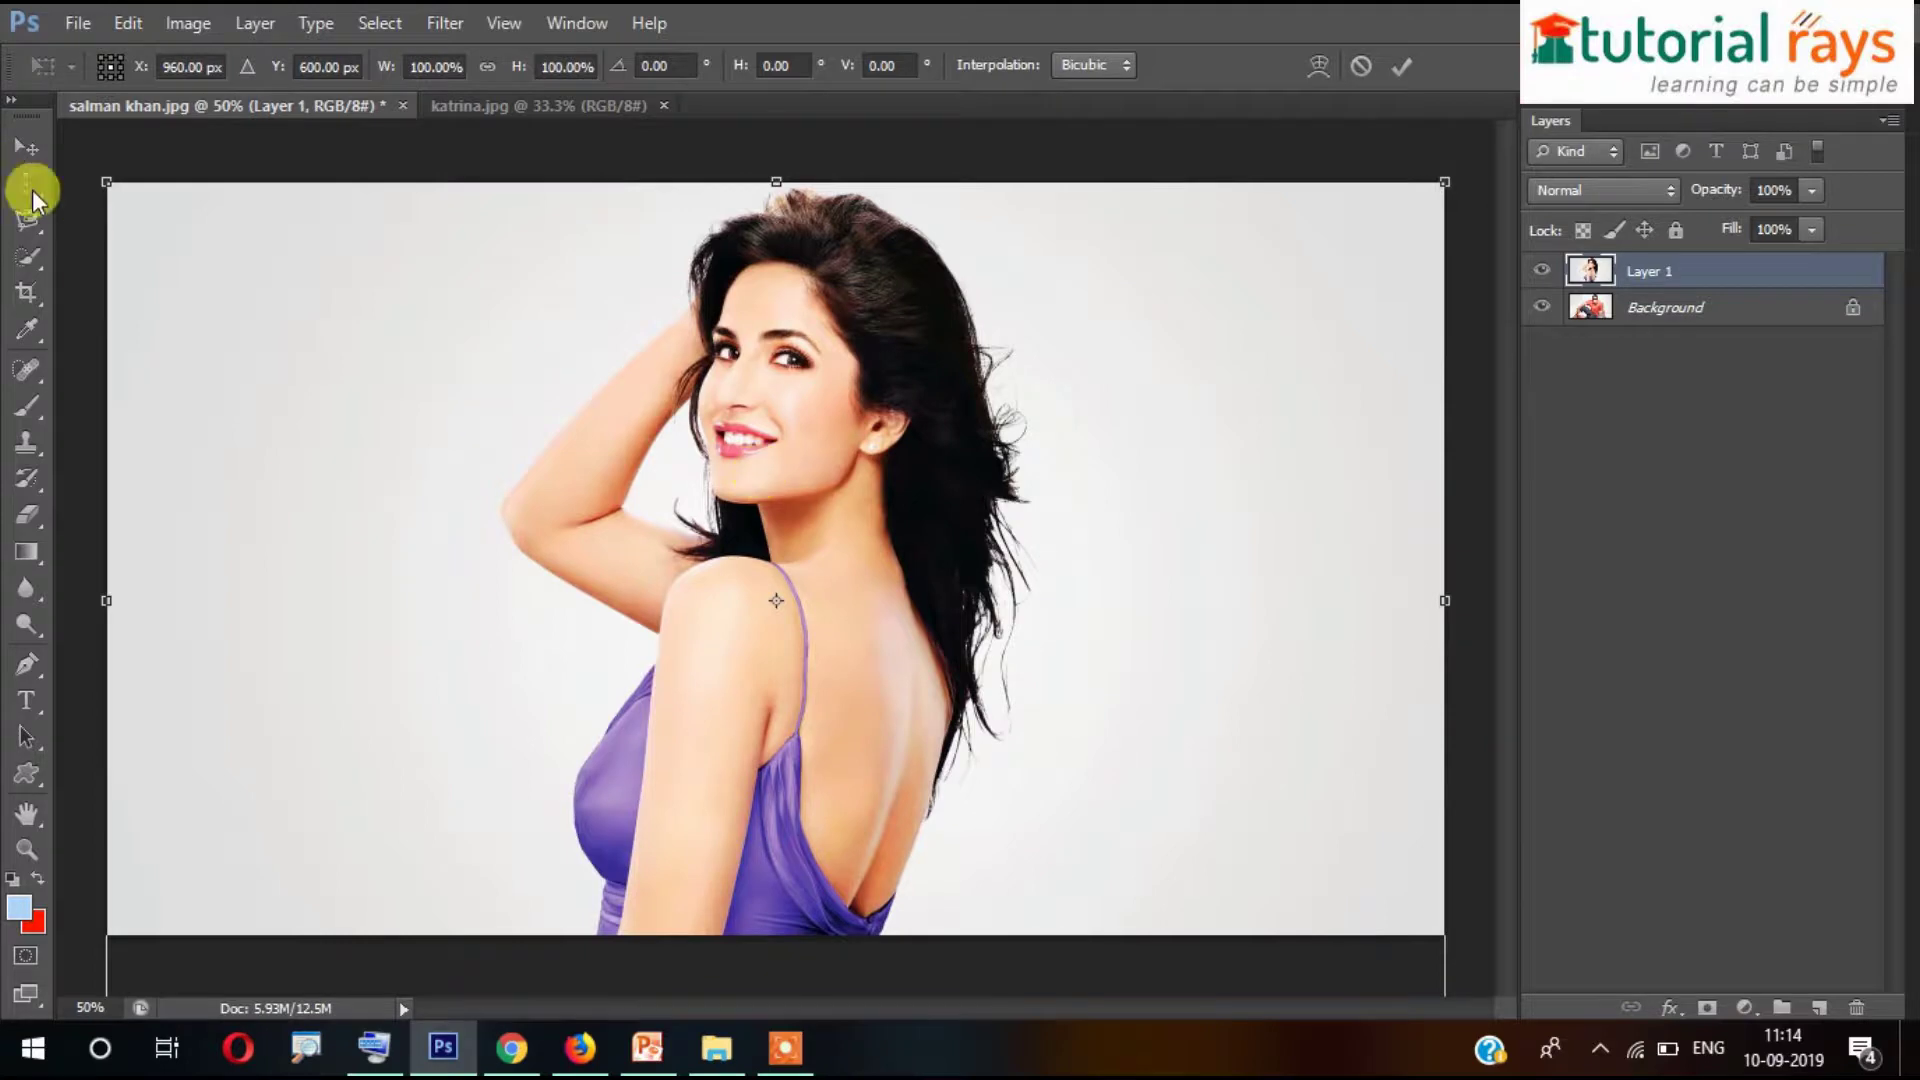
{"action": "left_click_drag", "start_coordinate": [104, 183], "coordinate": [562, 476]}
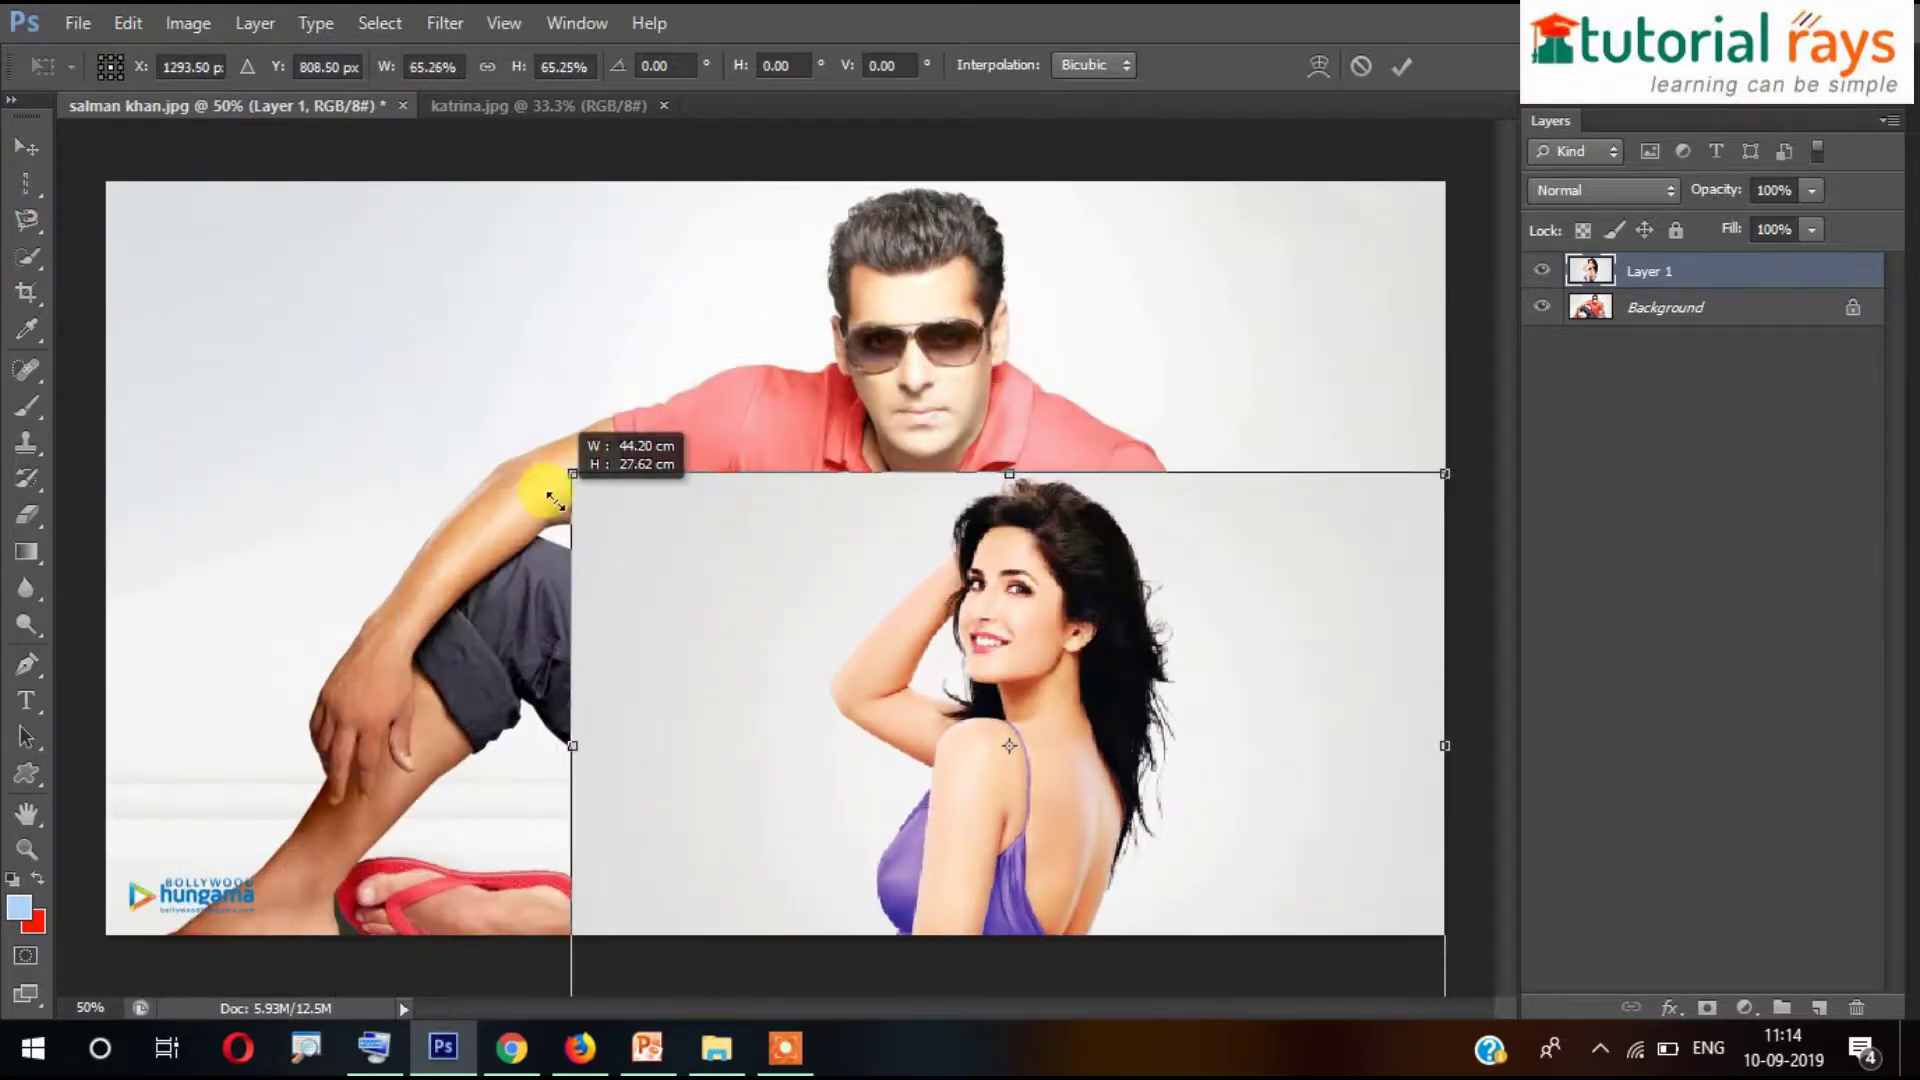
{"action": "left_click_drag", "start_coordinate": [689, 644], "coordinate": [395, 395]}
{"action": "key", "text": "Return"}
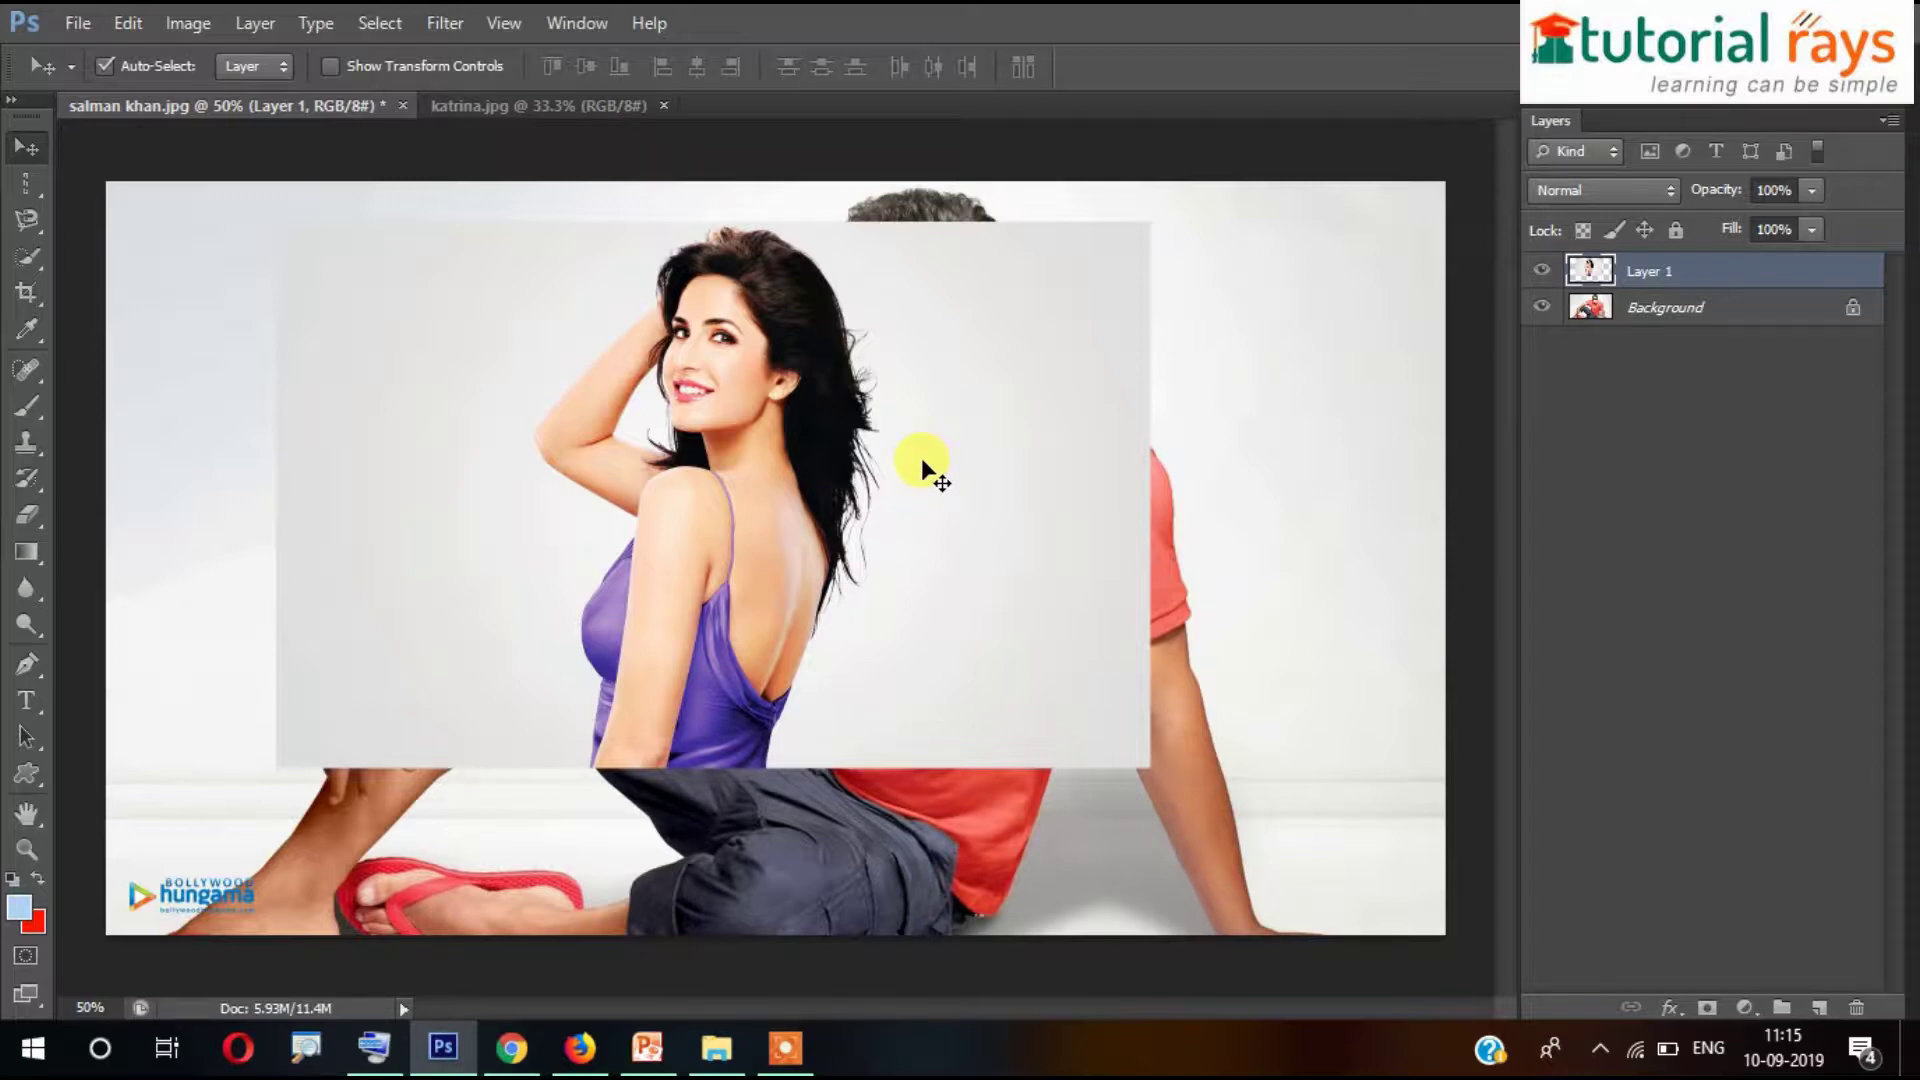
- Set the Quick Selection brush to 26 px, try it on Layer 1's gray background, and deselect
{"action": "left_click", "coordinate": [39, 261]}
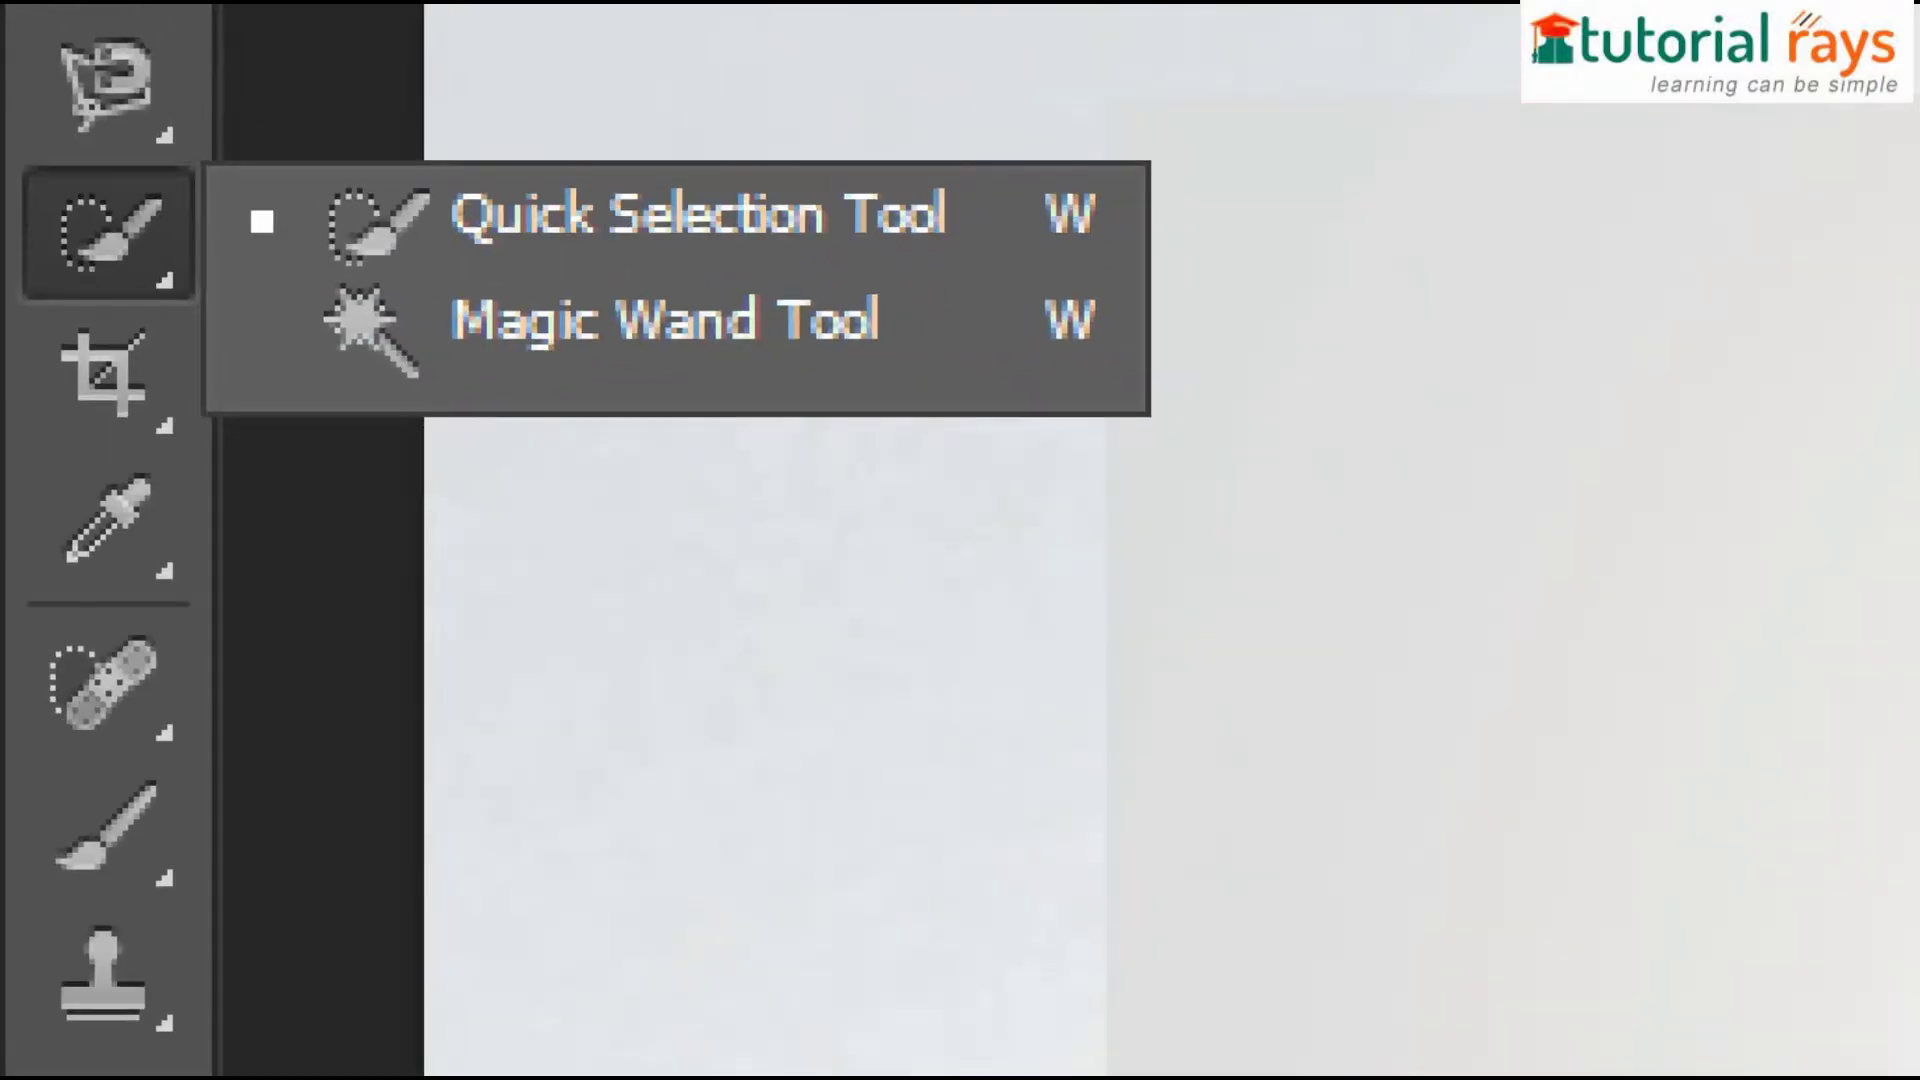
{"action": "left_click_drag", "start_coordinate": [993, 321], "coordinate": [1372, 290]}
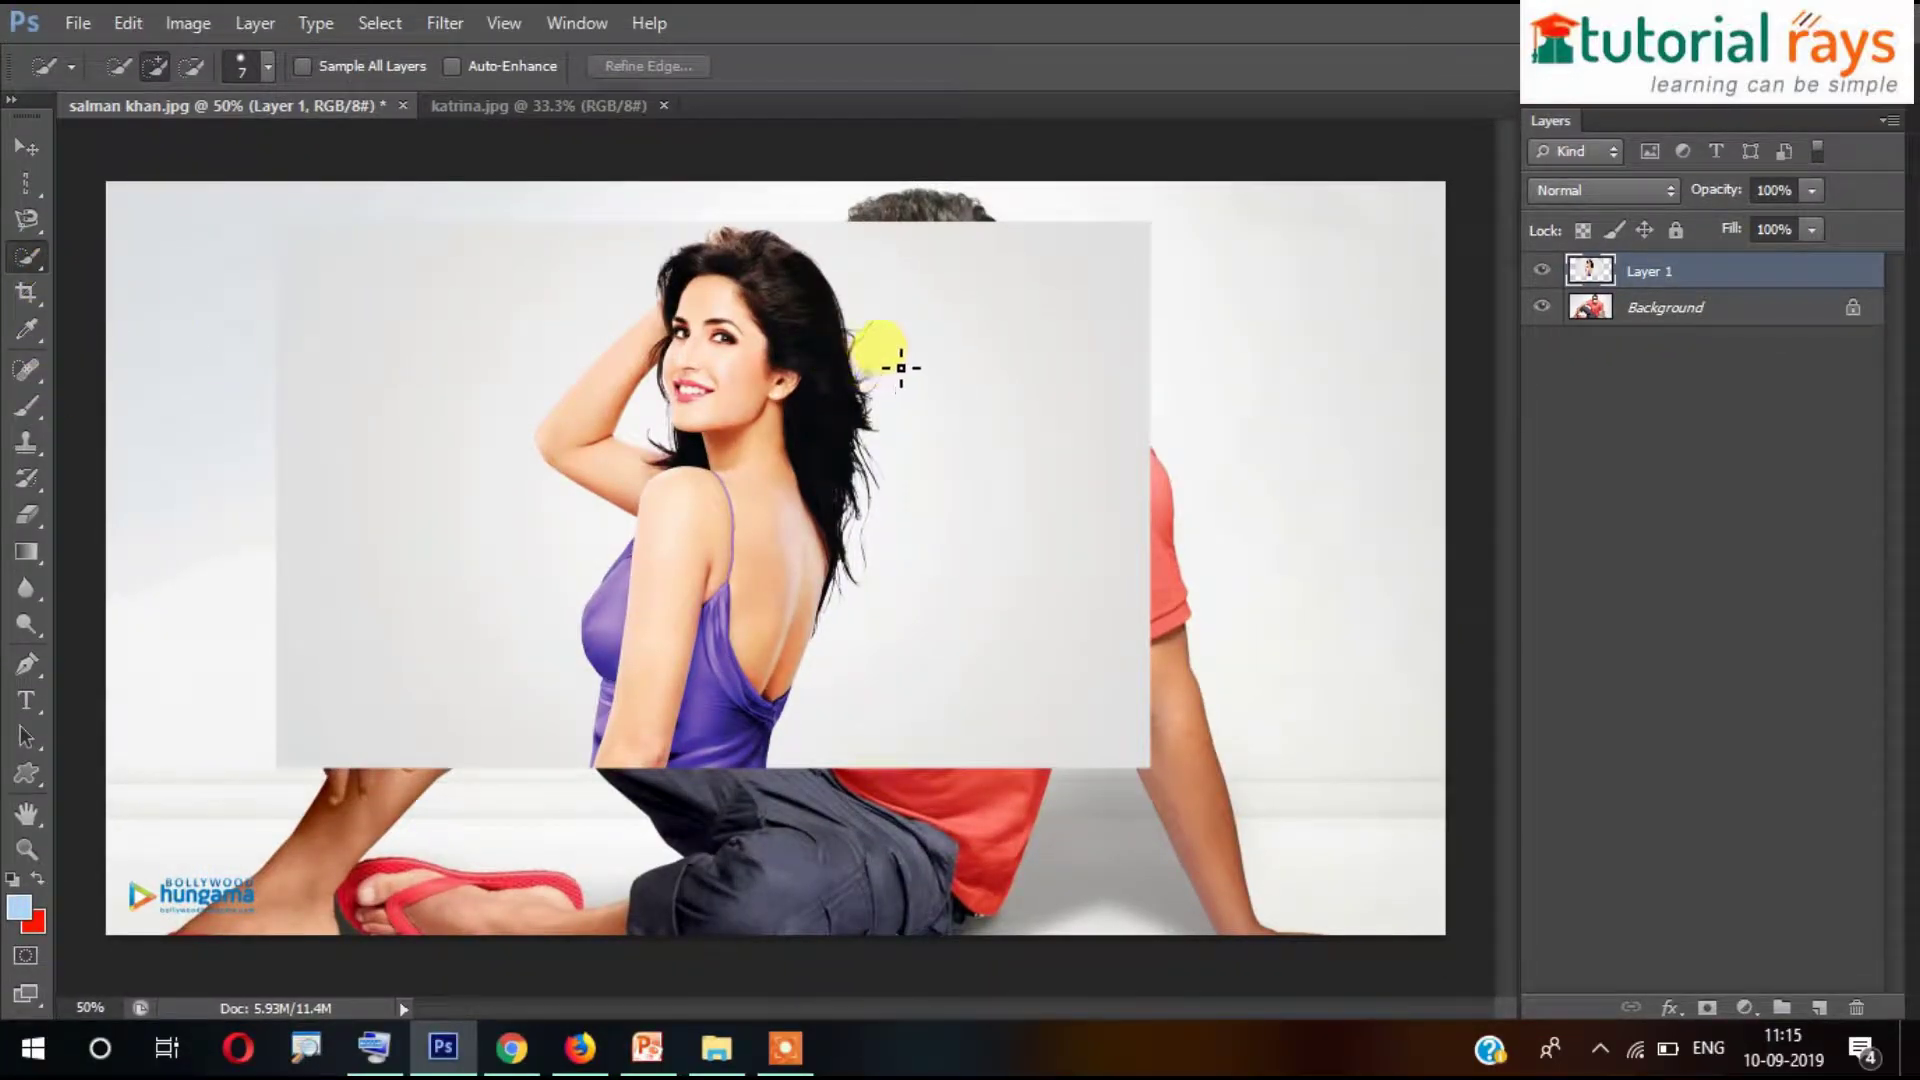
{"action": "left_click", "coordinate": [270, 68]}
{"action": "mouse_move", "coordinate": [141, 134]}
{"action": "left_mouse_down"}
{"action": "mouse_move", "coordinate": [130, 150]}
{"action": "mouse_move", "coordinate": [147, 152]}
{"action": "left_mouse_up"}
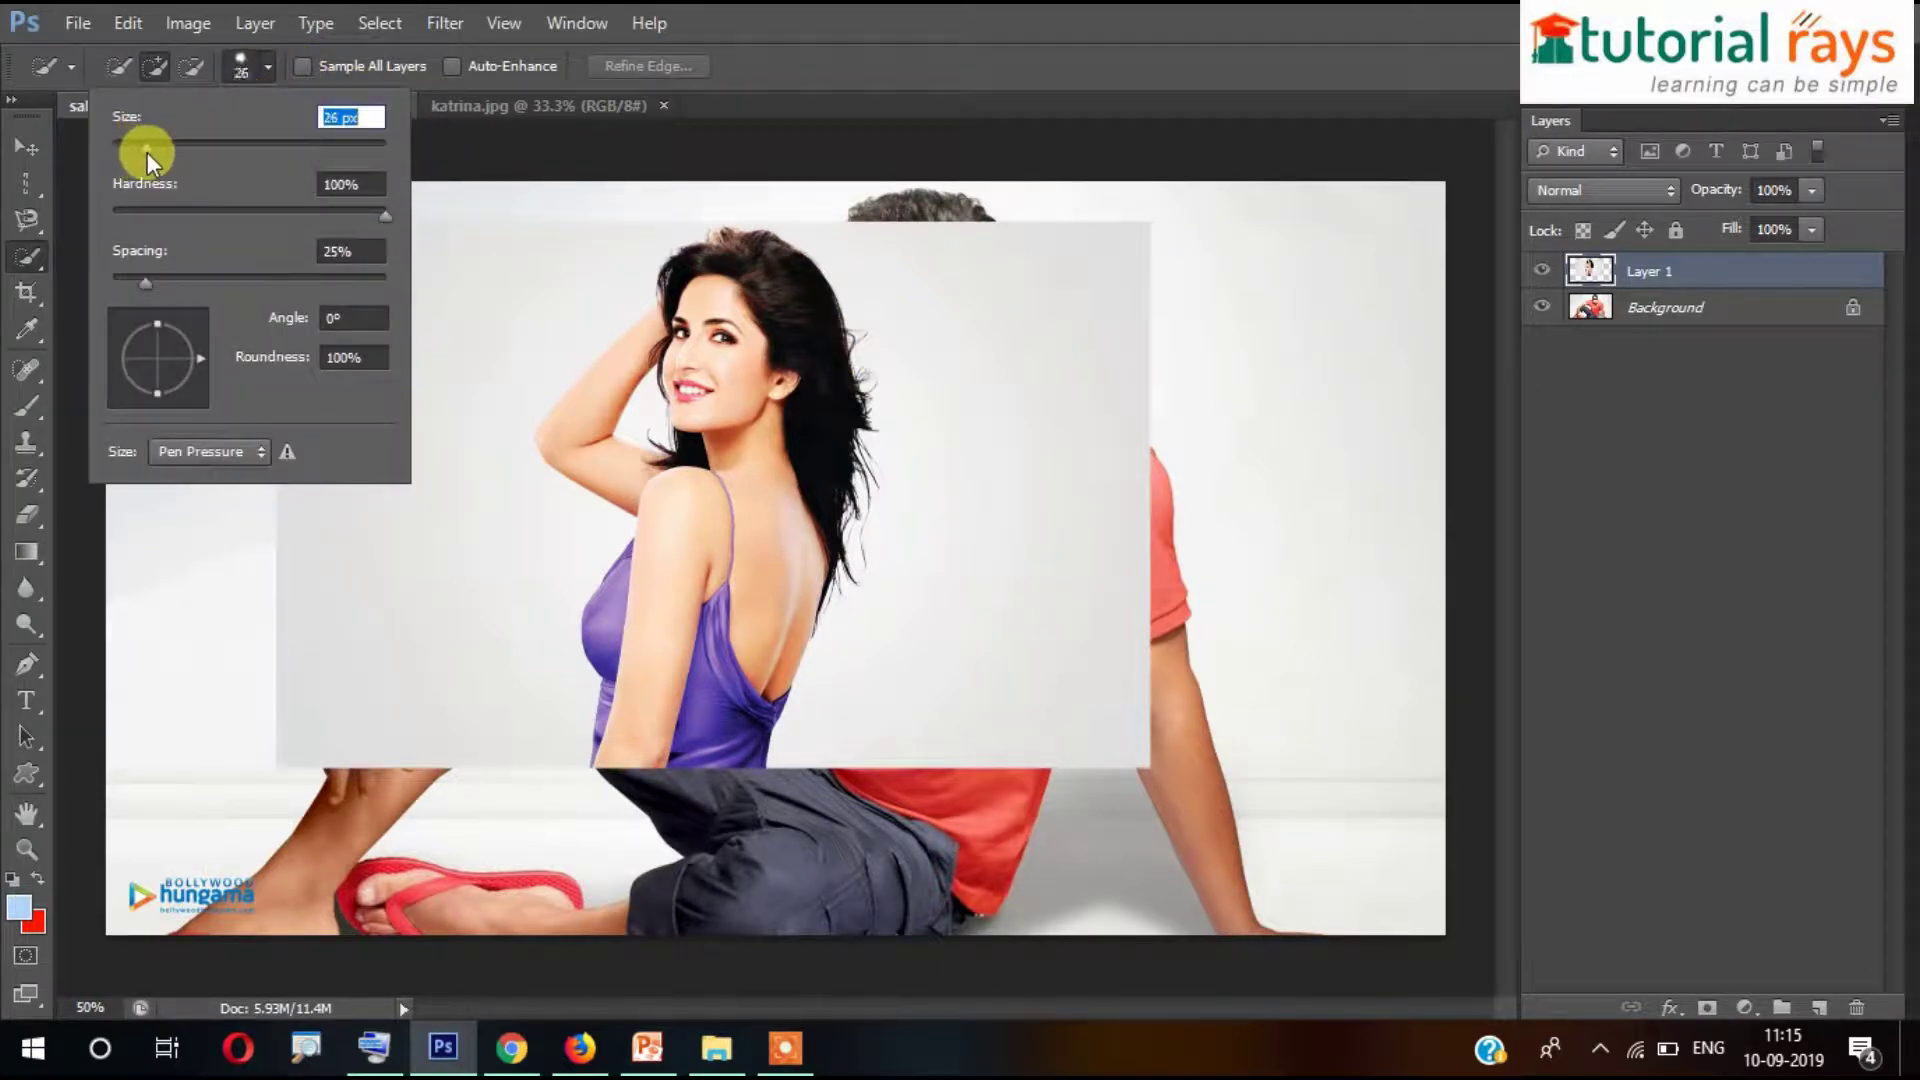
{"action": "left_click", "coordinate": [866, 26]}
{"action": "left_click", "coordinate": [964, 314]}
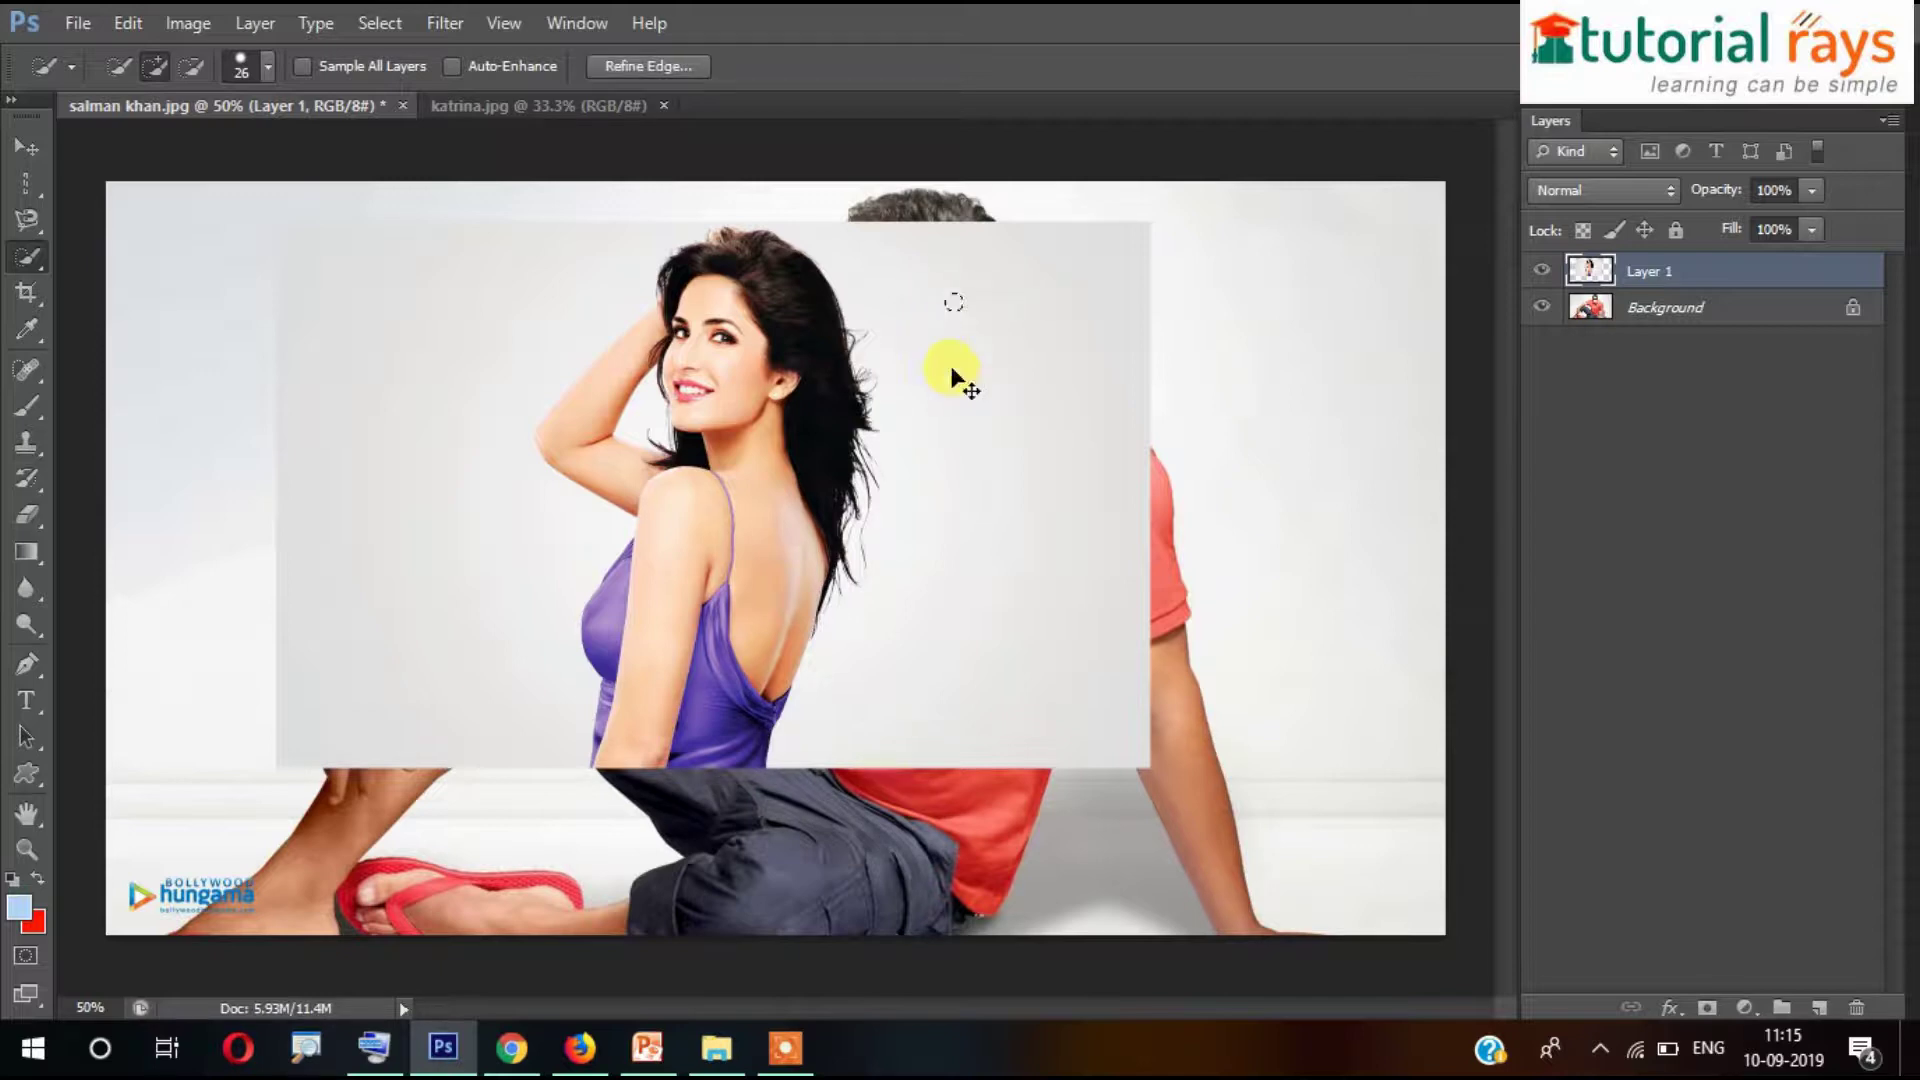
{"action": "key", "text": "ctrl+d"}
- Use the Magic Wand at tolerance 20 to select the gray background around the woman on Layer 1
{"action": "left_click", "coordinate": [30, 256]}
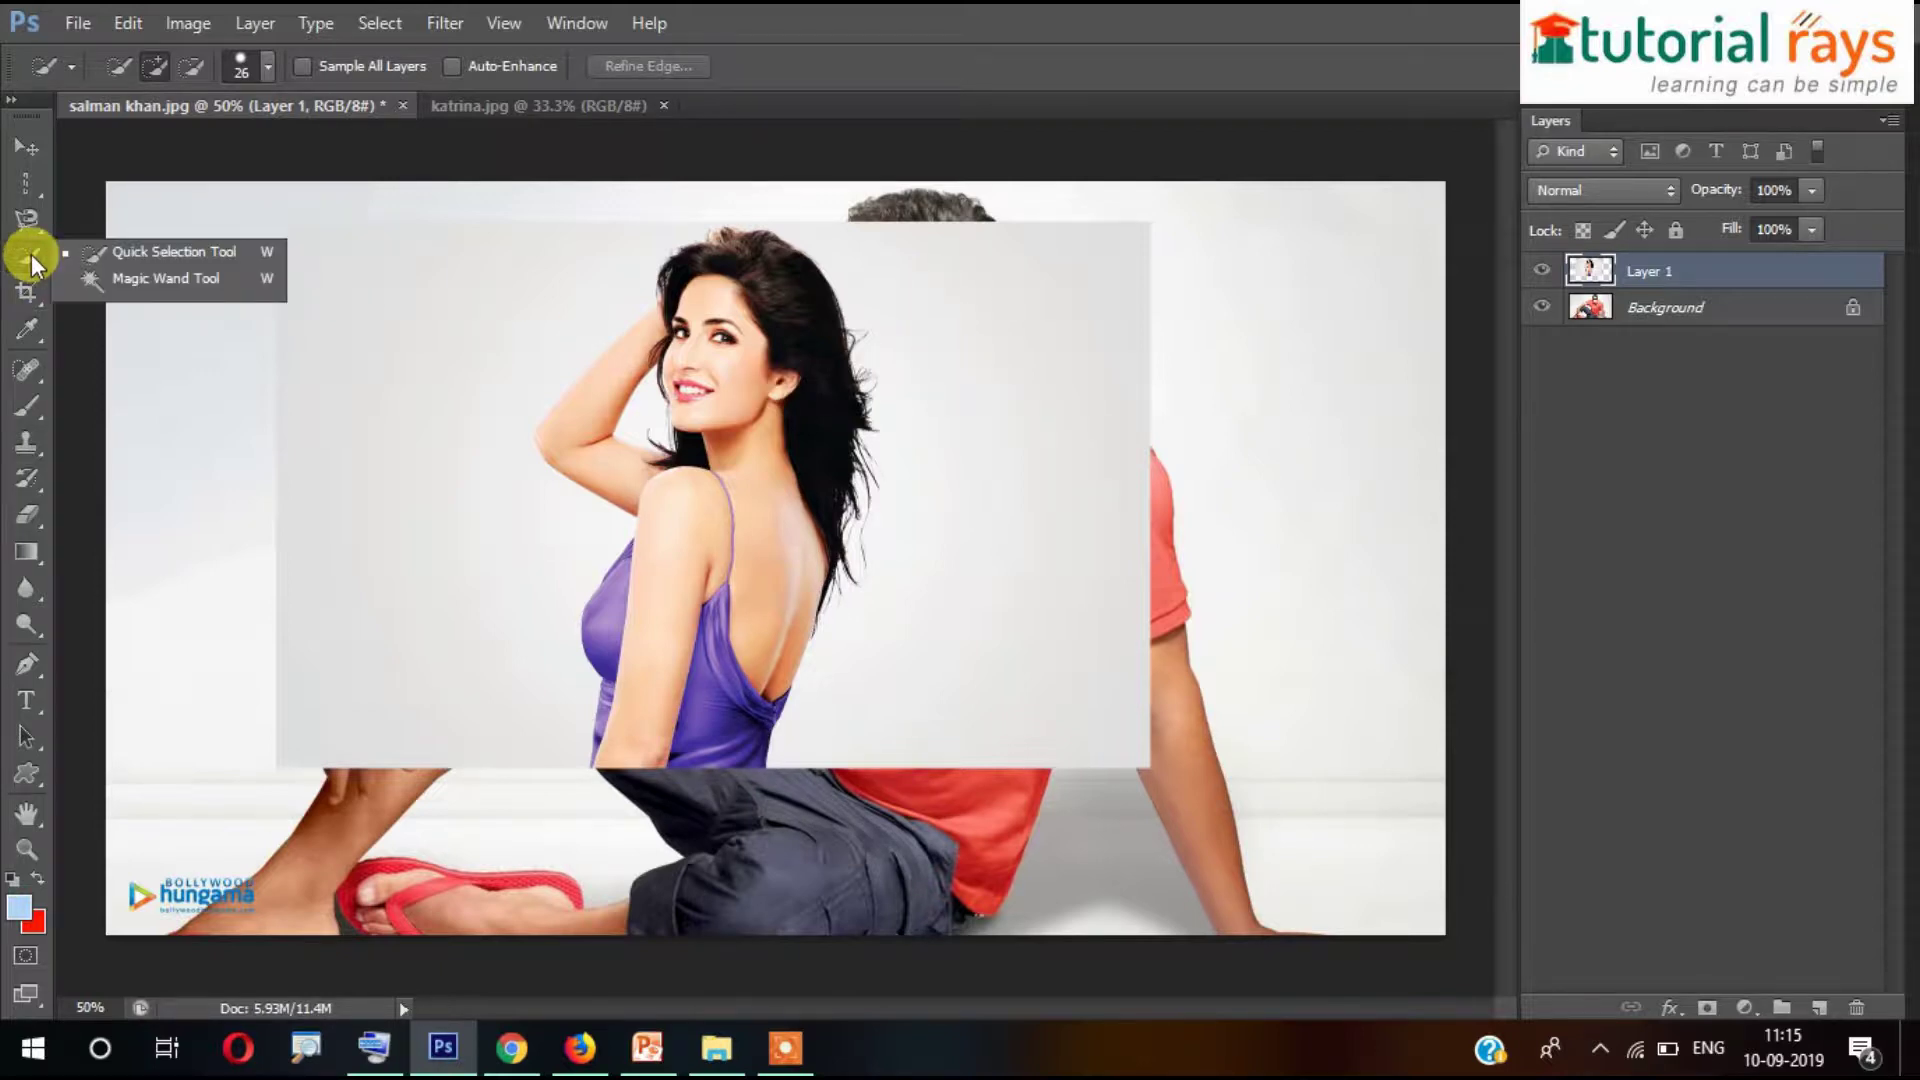
{"action": "left_click", "coordinate": [160, 280]}
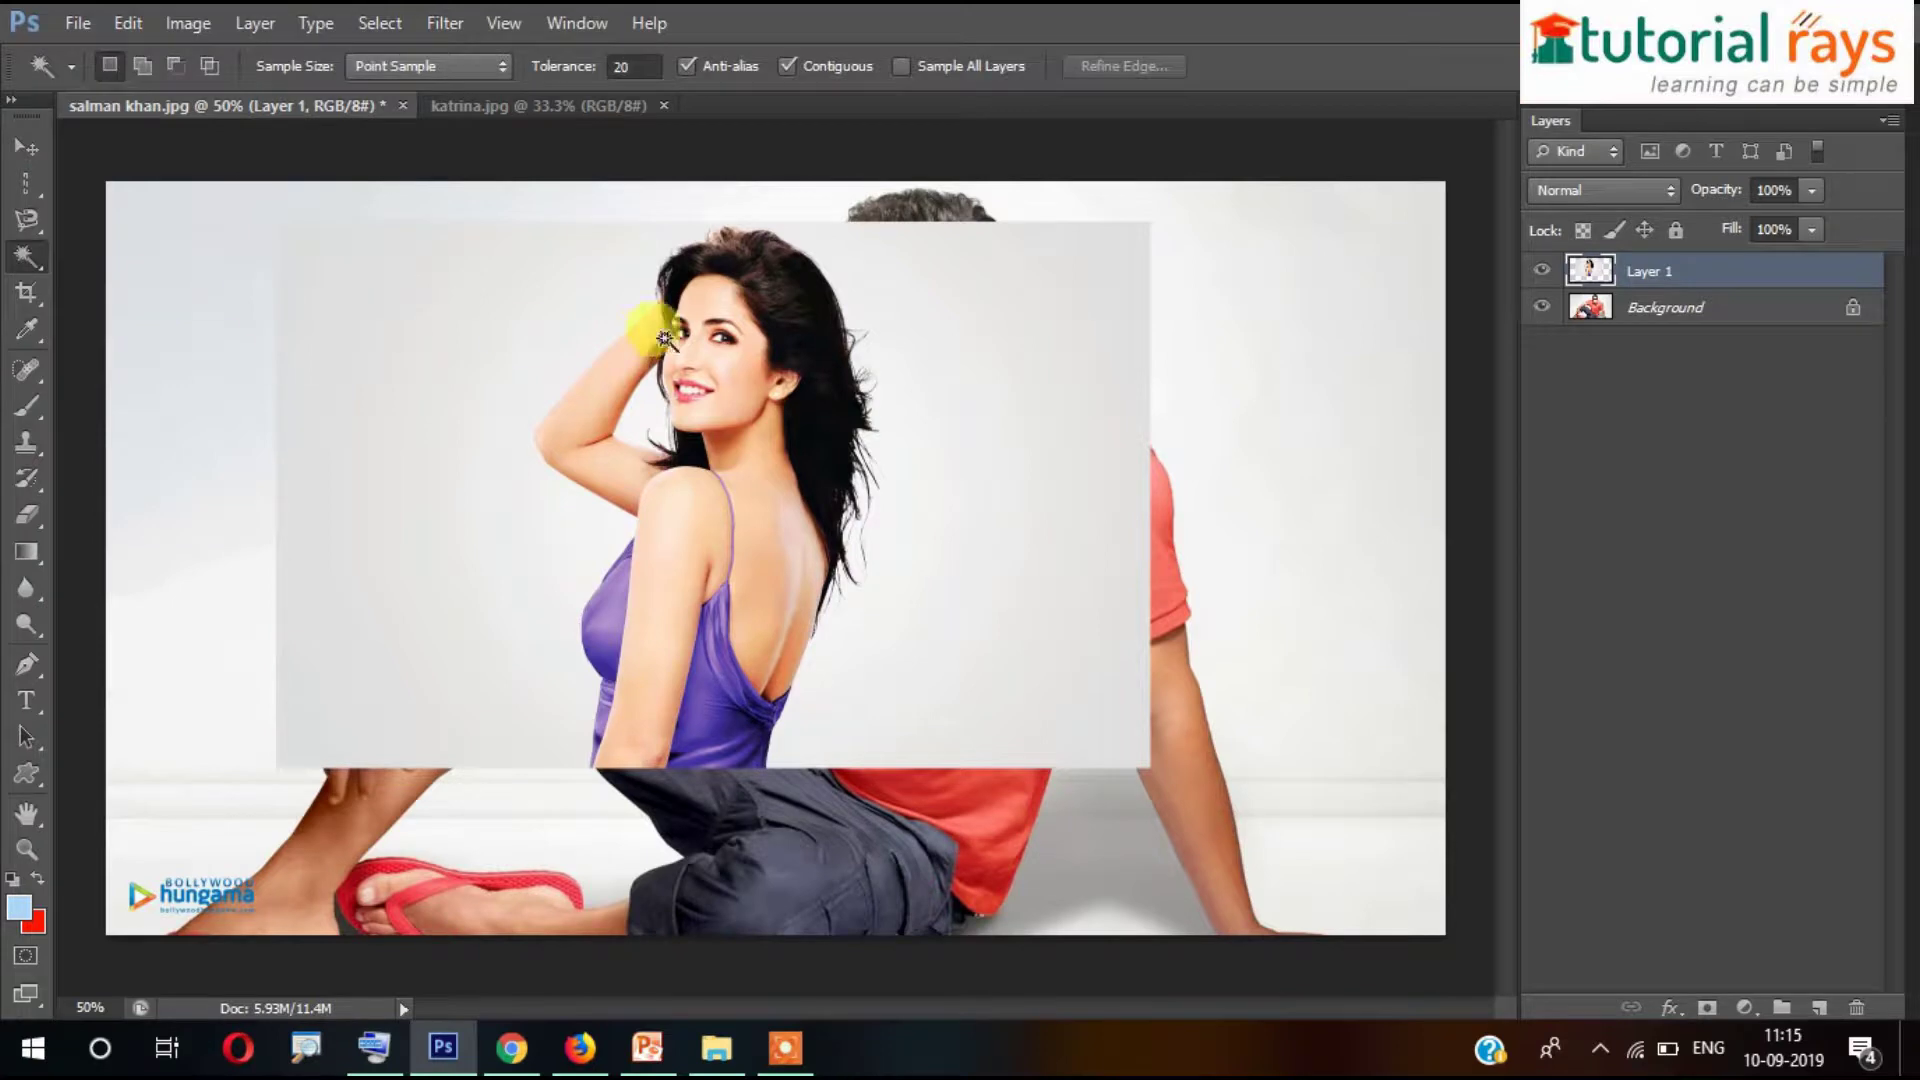
{"action": "left_click", "coordinate": [952, 298]}
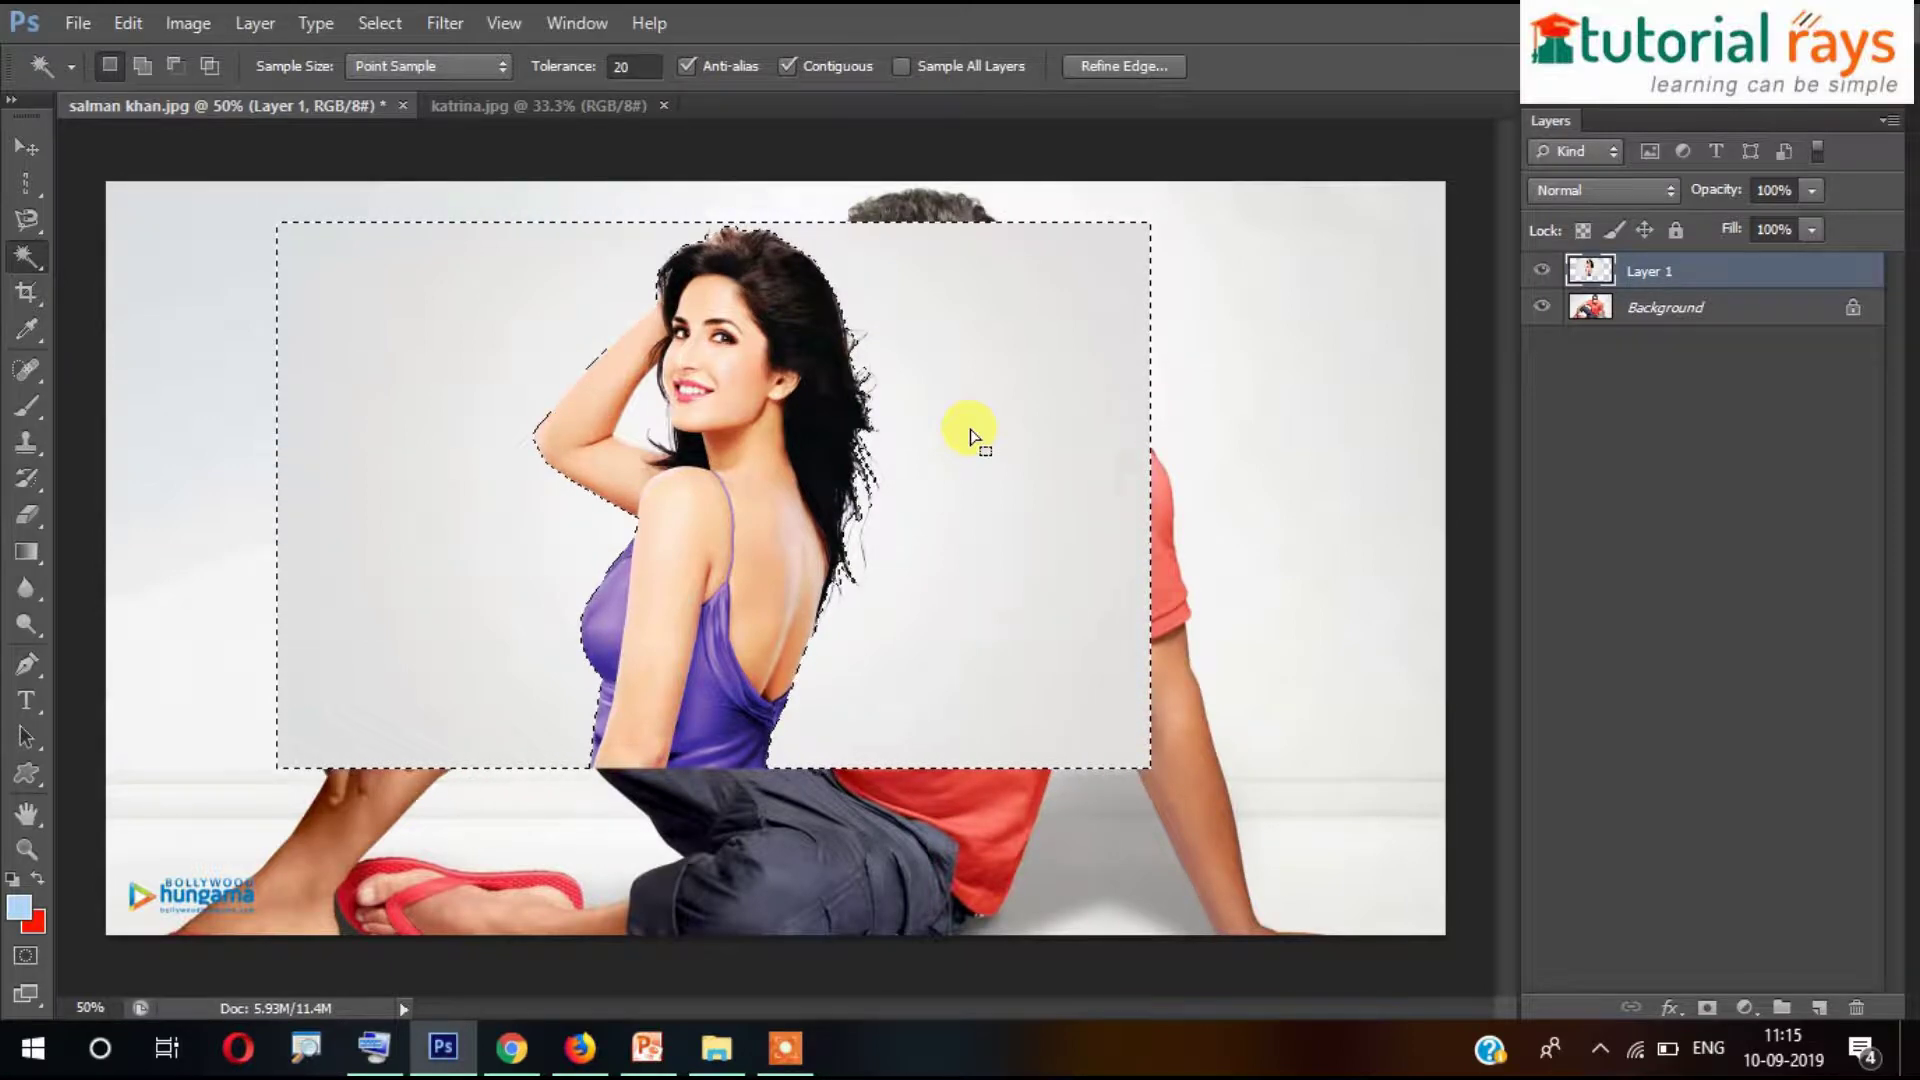
{"action": "key", "text": "shift"}
{"action": "left_click", "coordinate": [656, 406], "text": "shift"}
{"action": "key", "text": "ctrl+d"}
{"action": "left_click", "coordinate": [452, 365]}
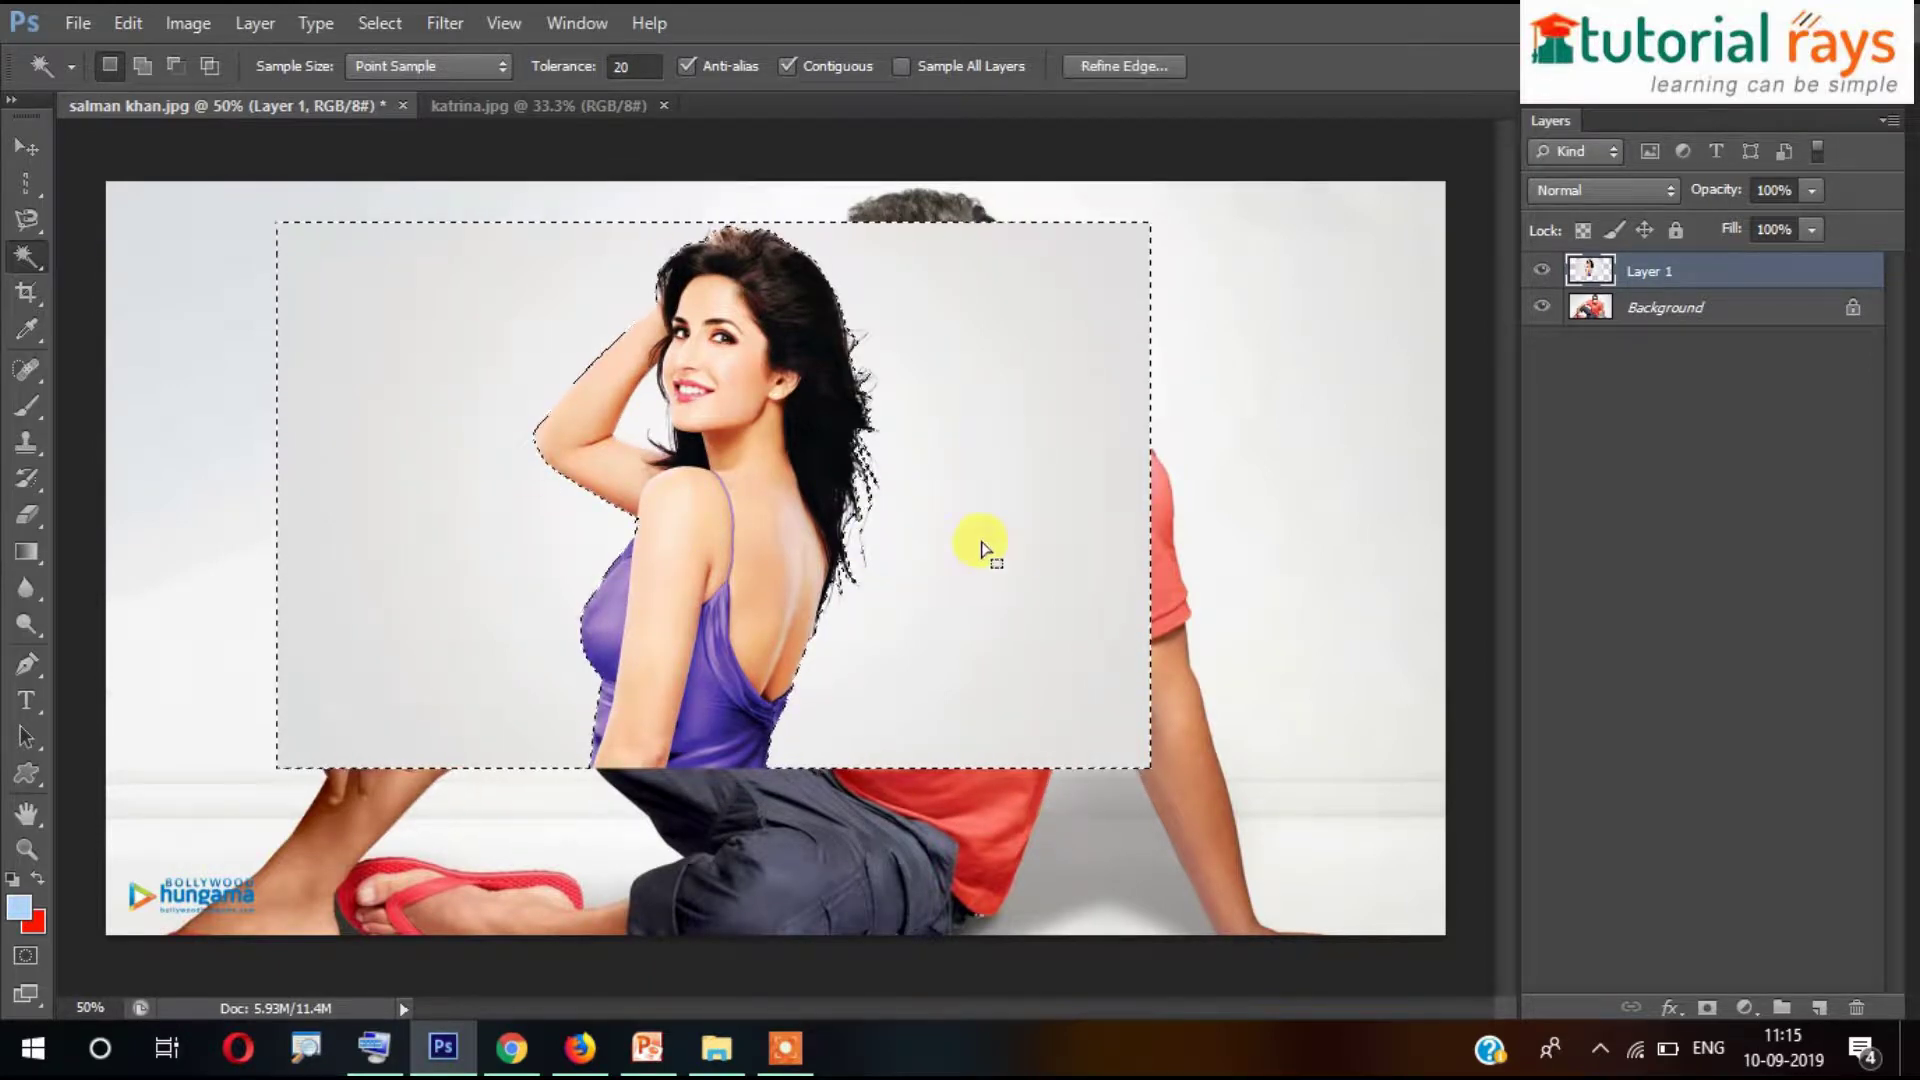
- Select only the background gap between the woman's raised arm and face with the Magic Wand, and deselect it
{"action": "key", "text": "ctrl+plus"}
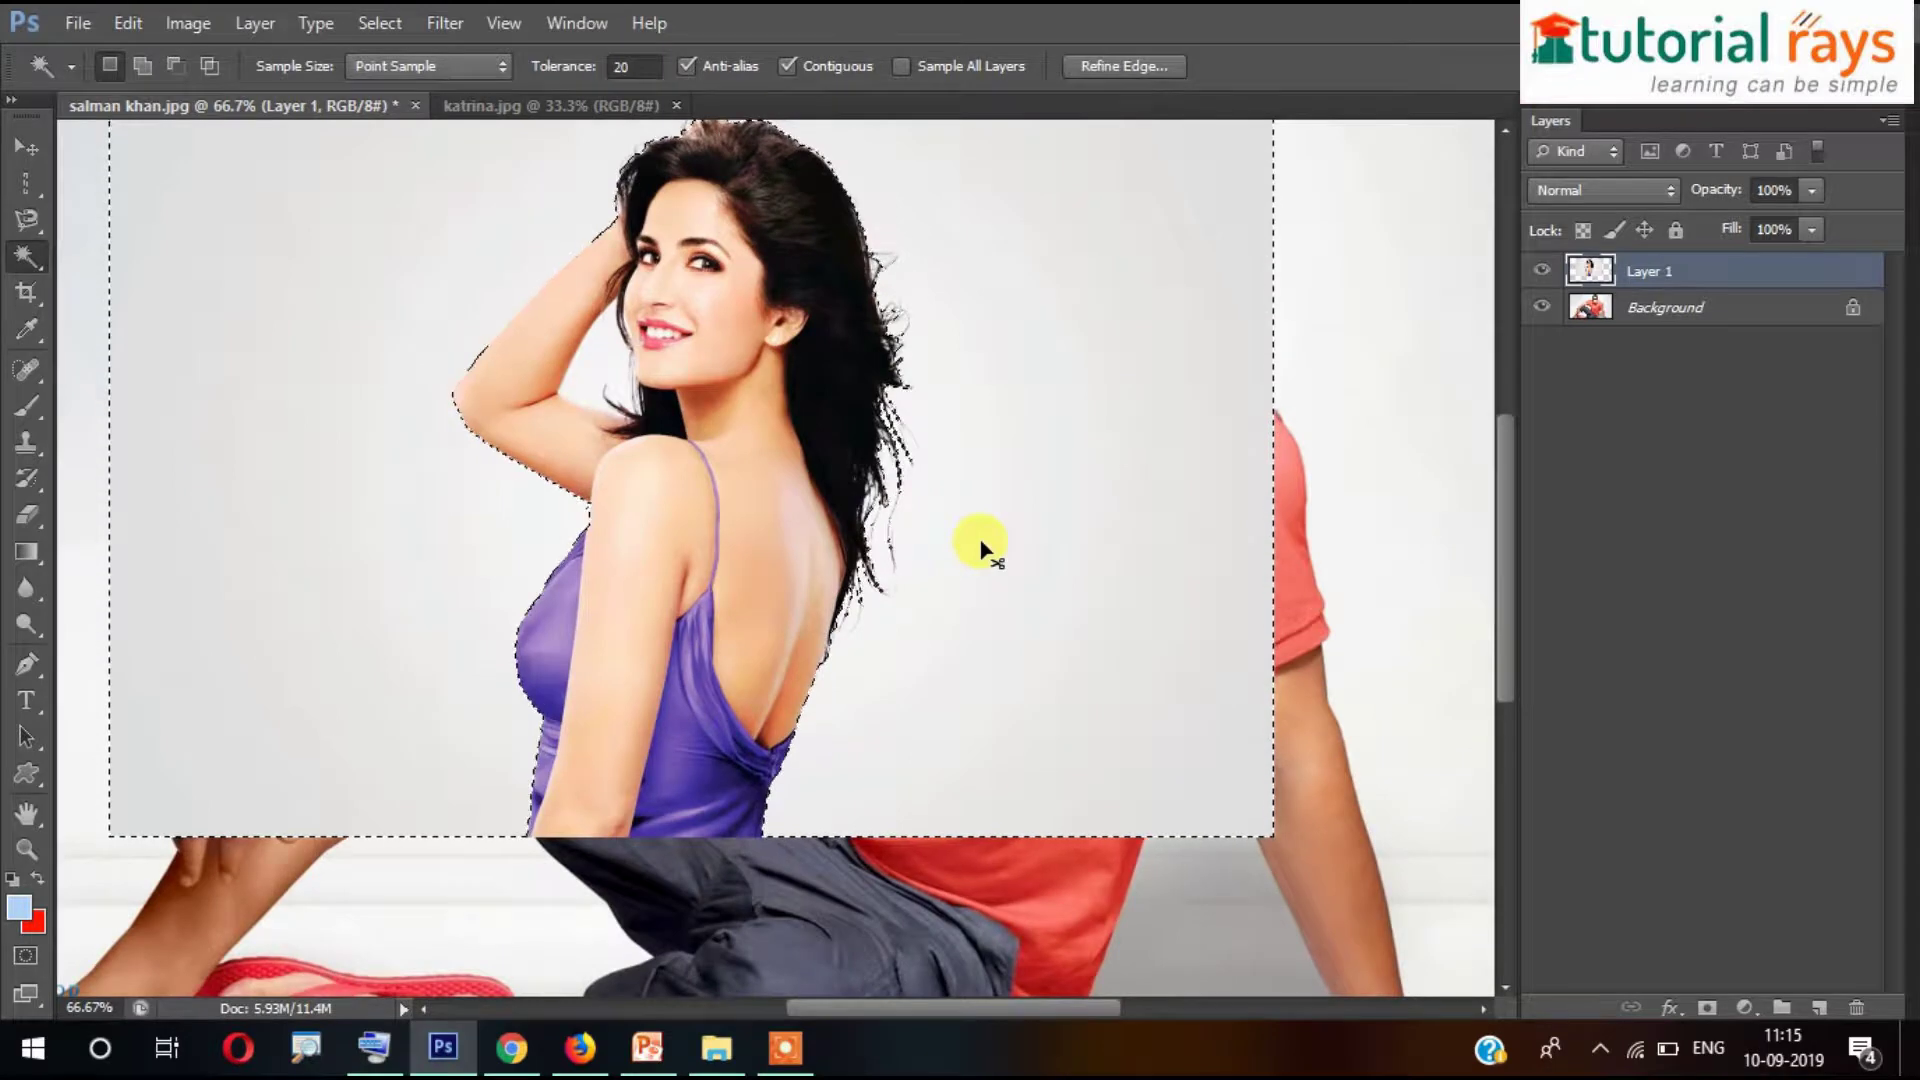
{"action": "key", "text": "ctrl+plus"}
{"action": "scroll", "coordinate": [428, 600], "scroll_direction": "up", "scroll_amount": 3}
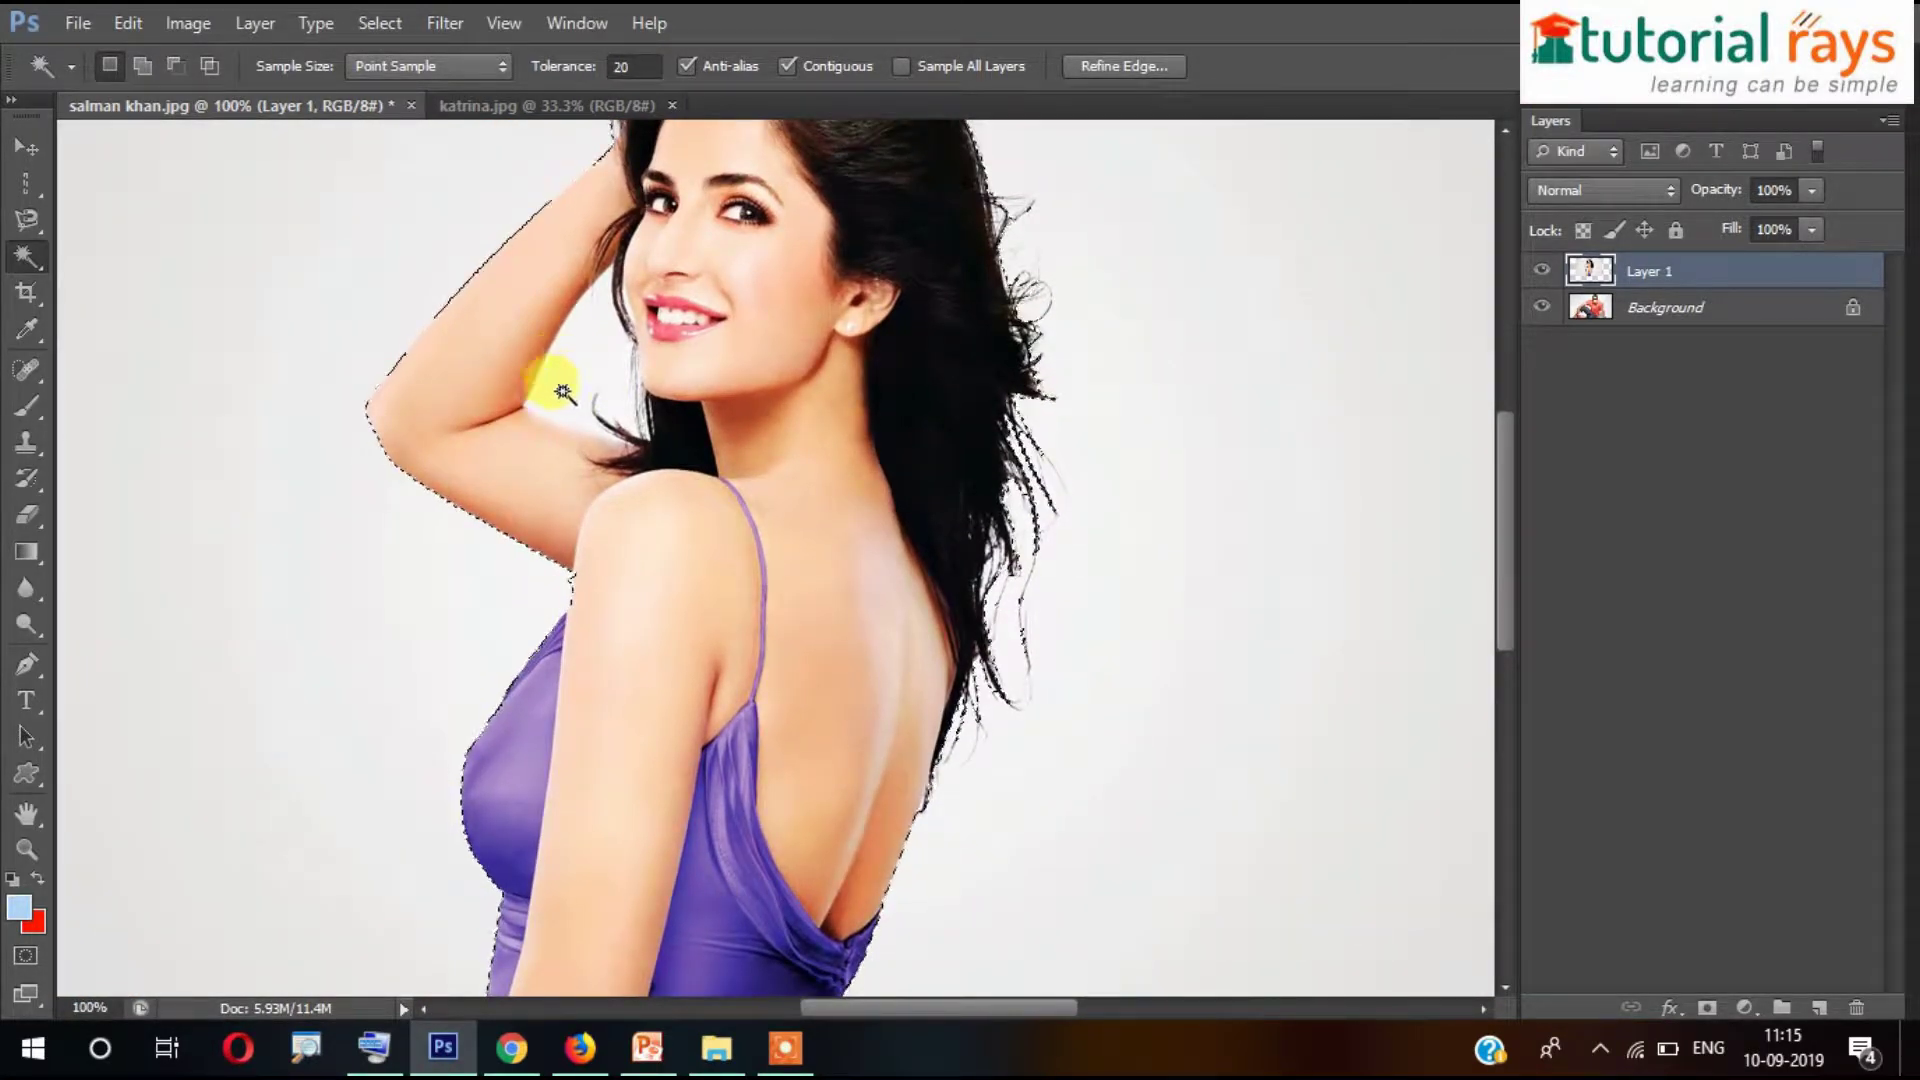
{"action": "left_click", "coordinate": [600, 371]}
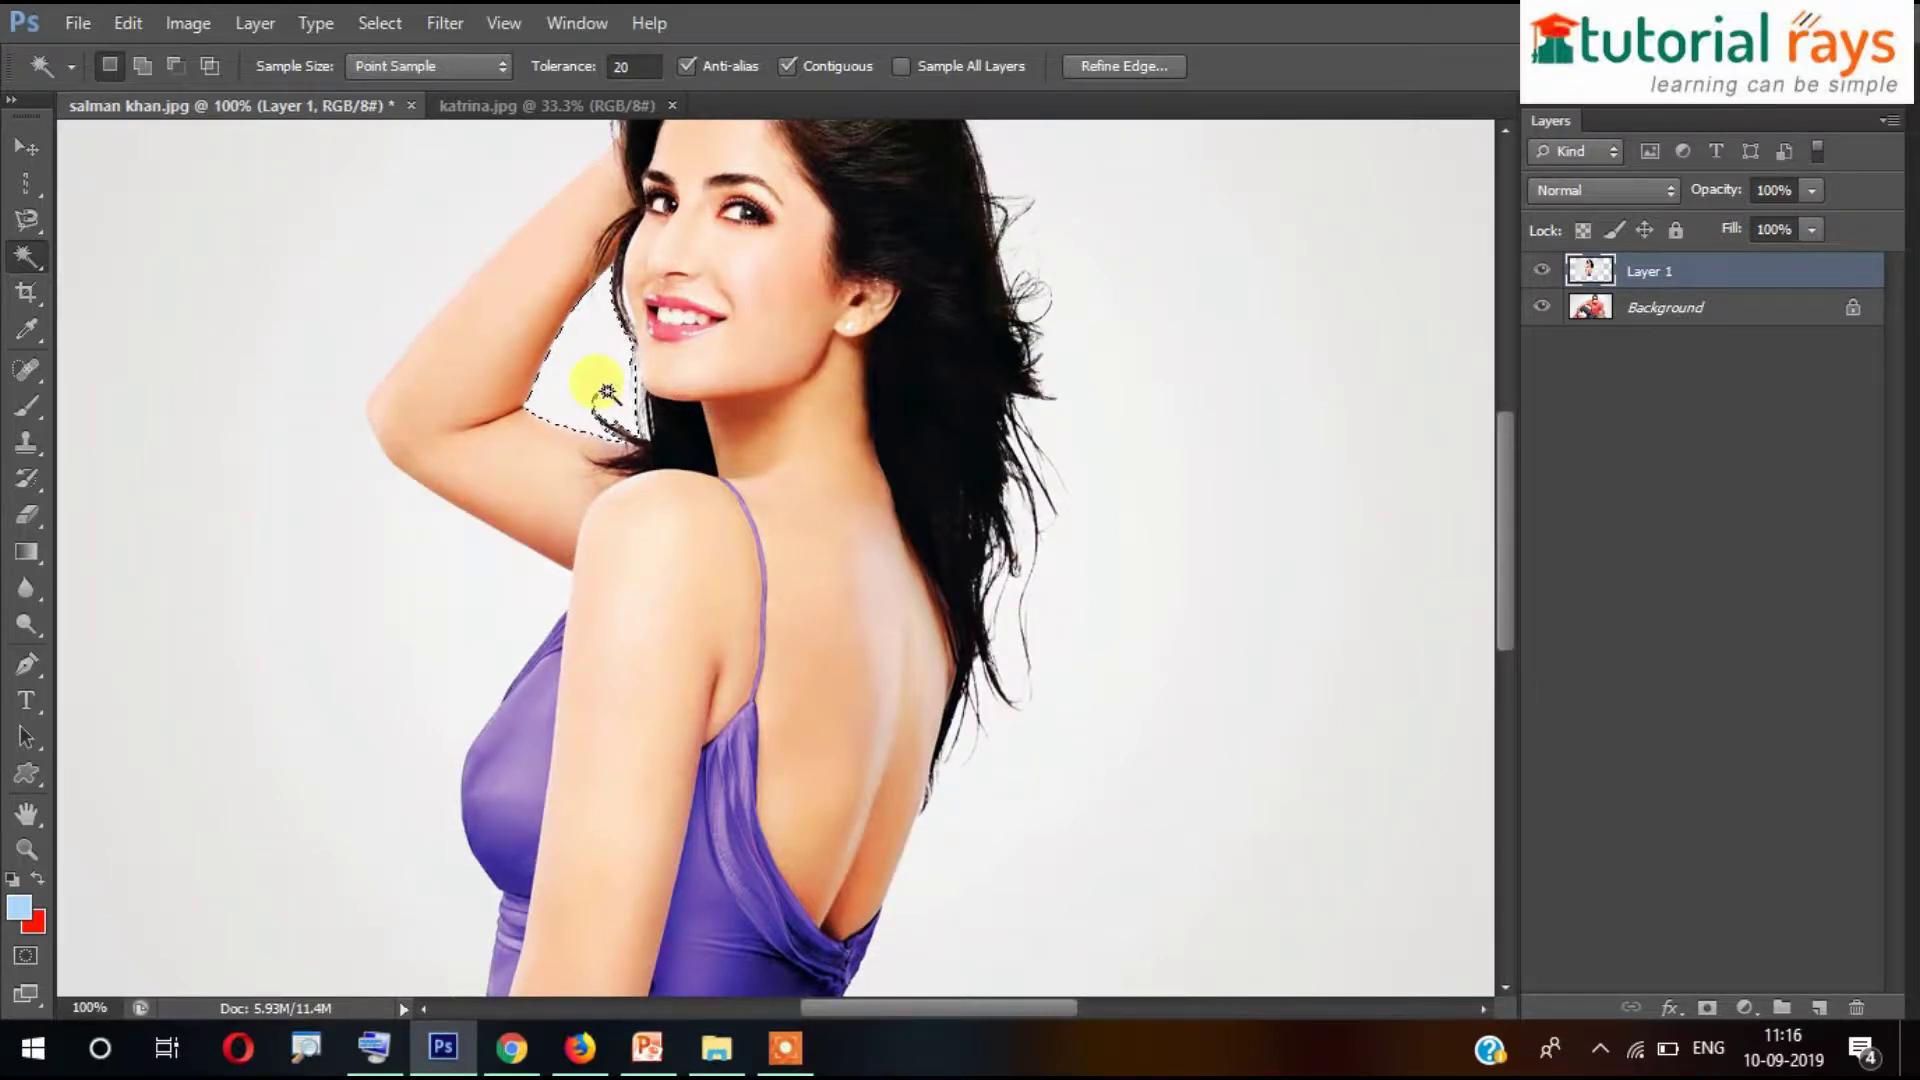
{"action": "key", "text": "ctrl+minus"}
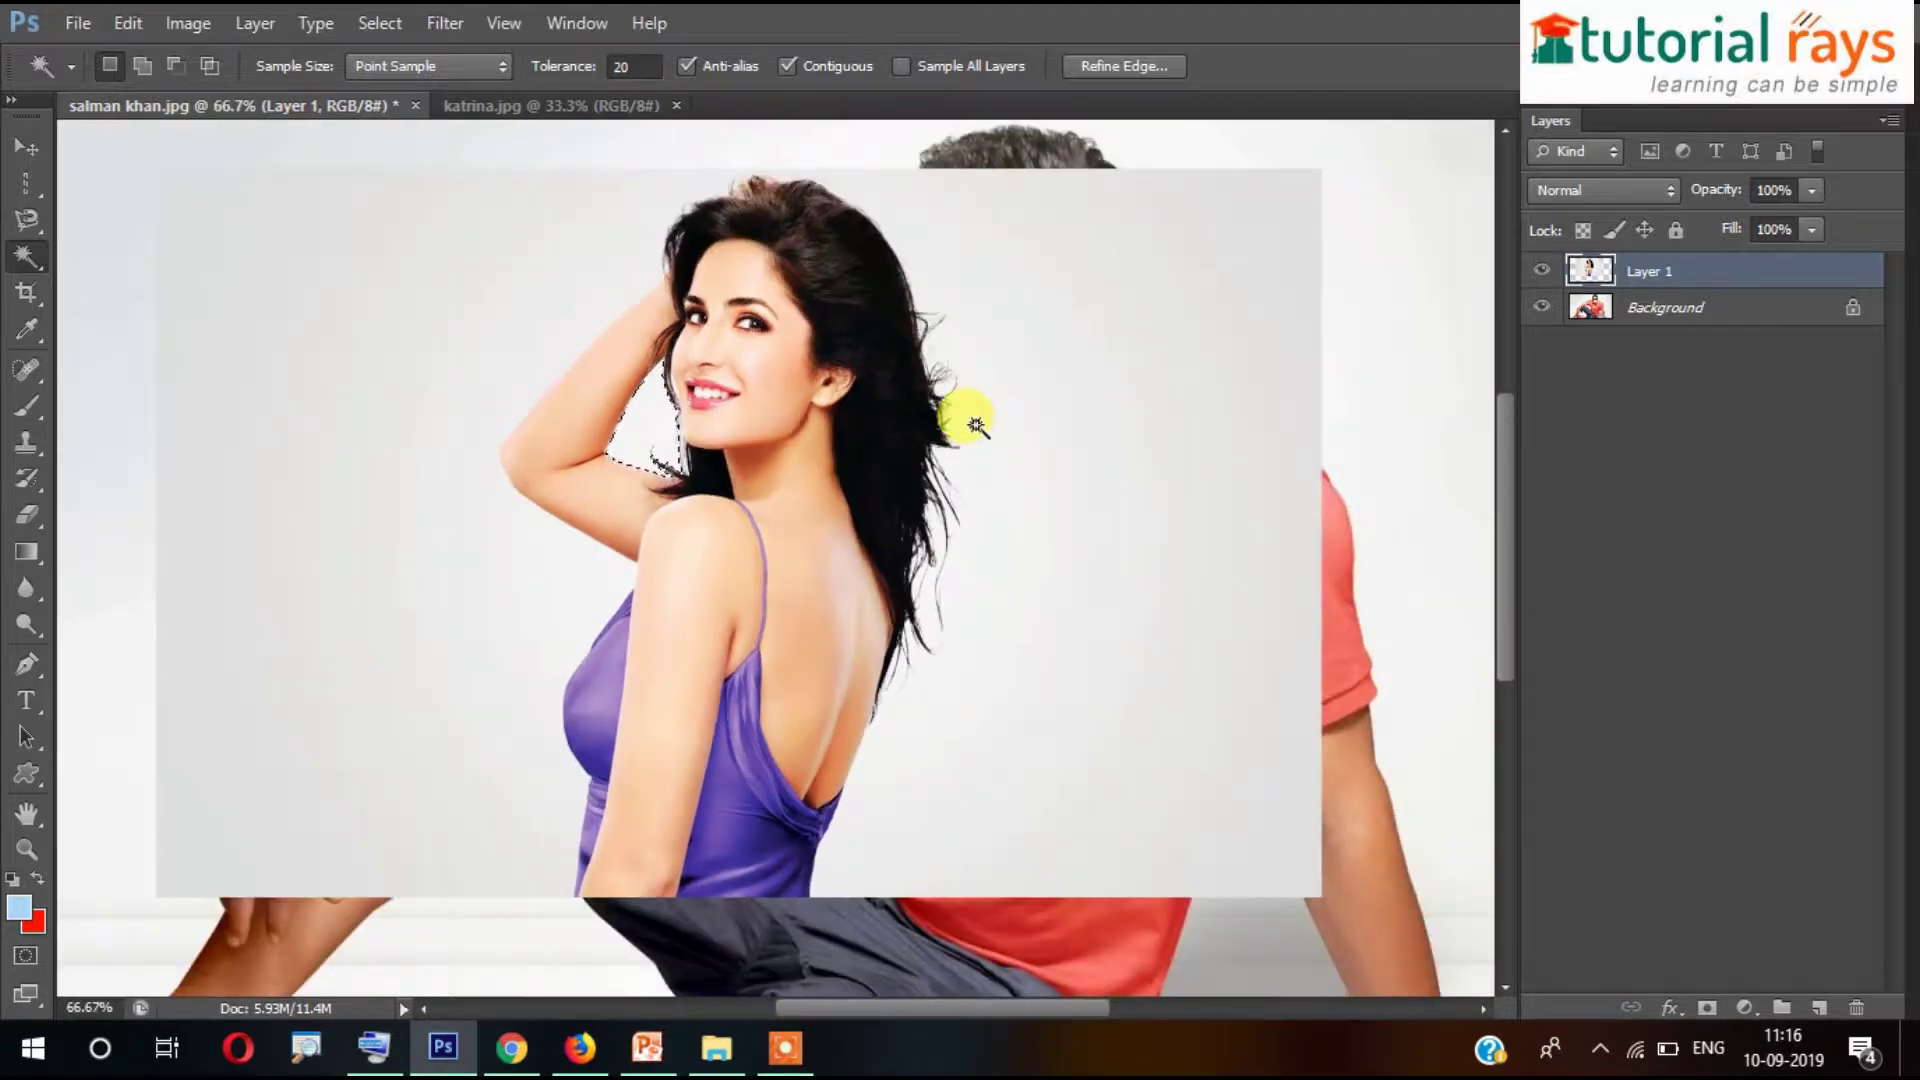
{"action": "key", "text": "ctrl+d"}
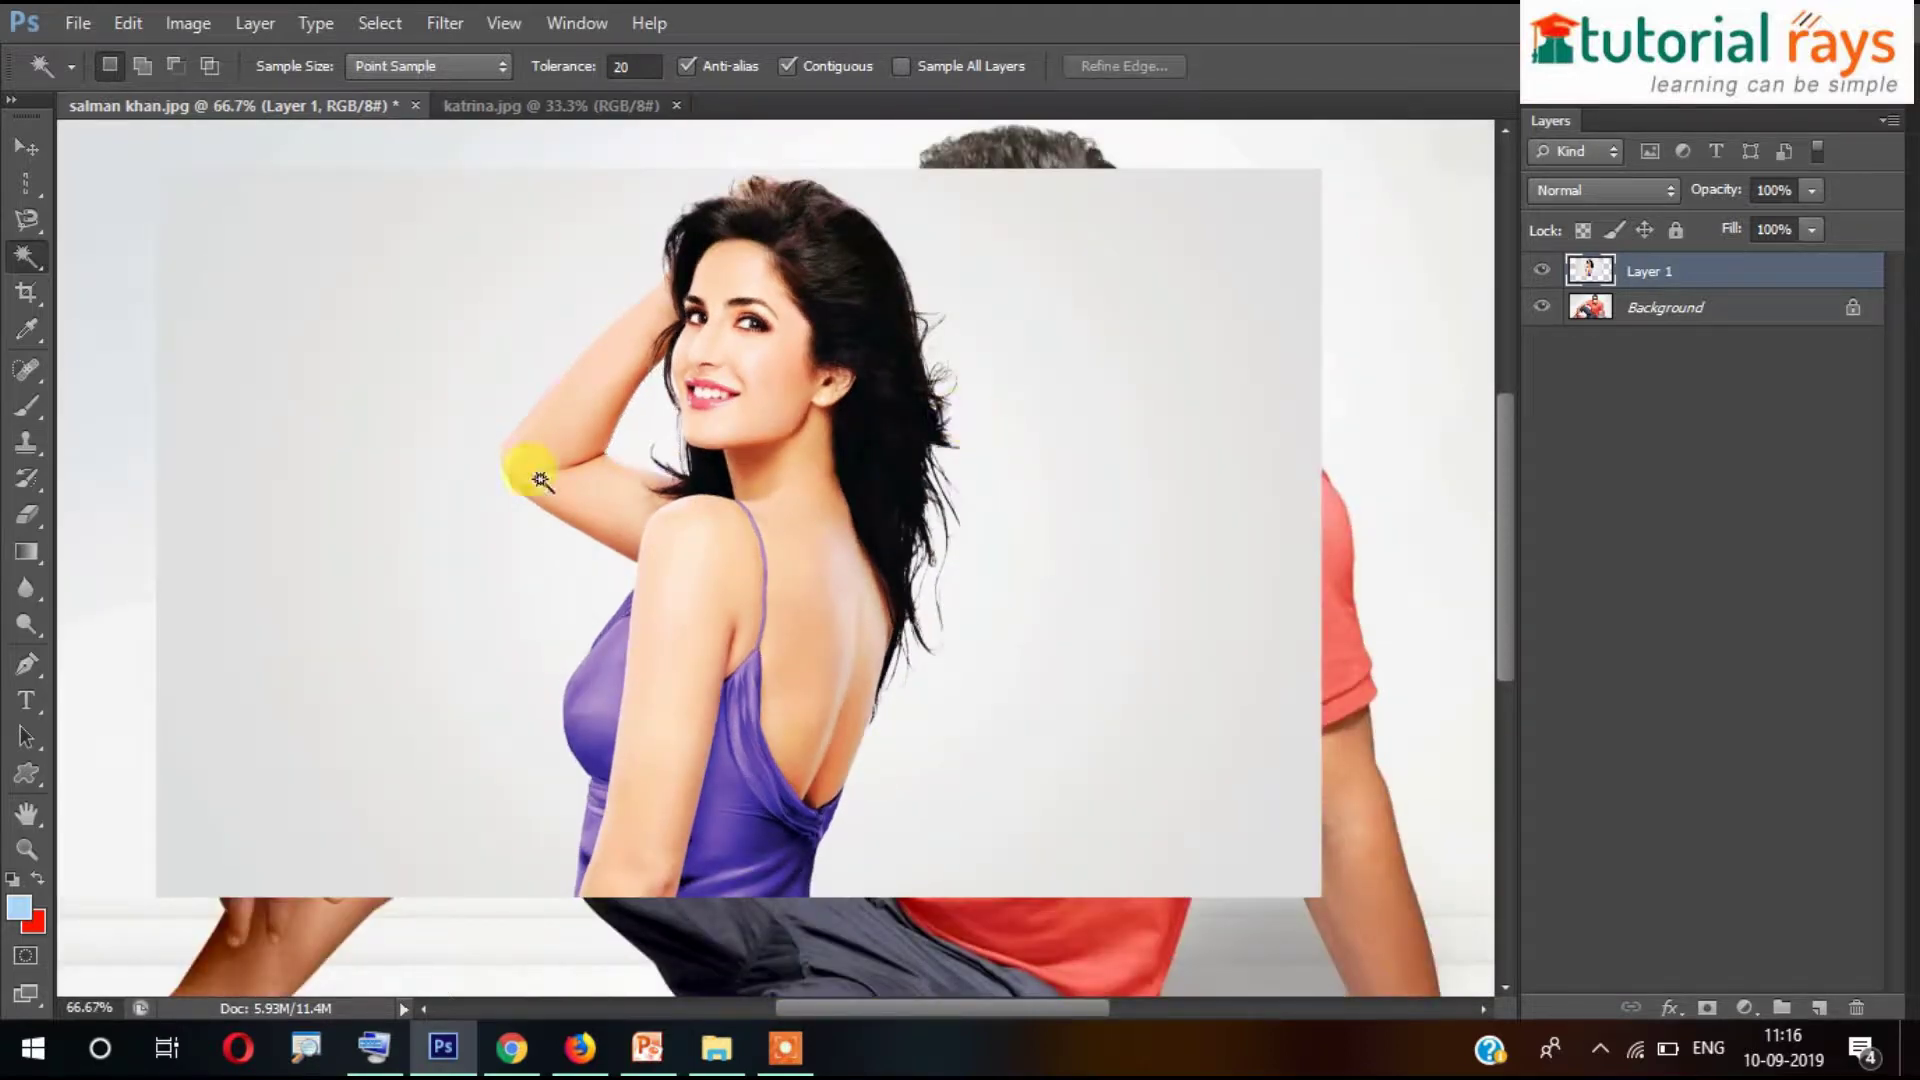
- Select Layer 1's gray background, add the gap between arm and face, delete both areas, and deselect
{"action": "left_click", "coordinate": [350, 371]}
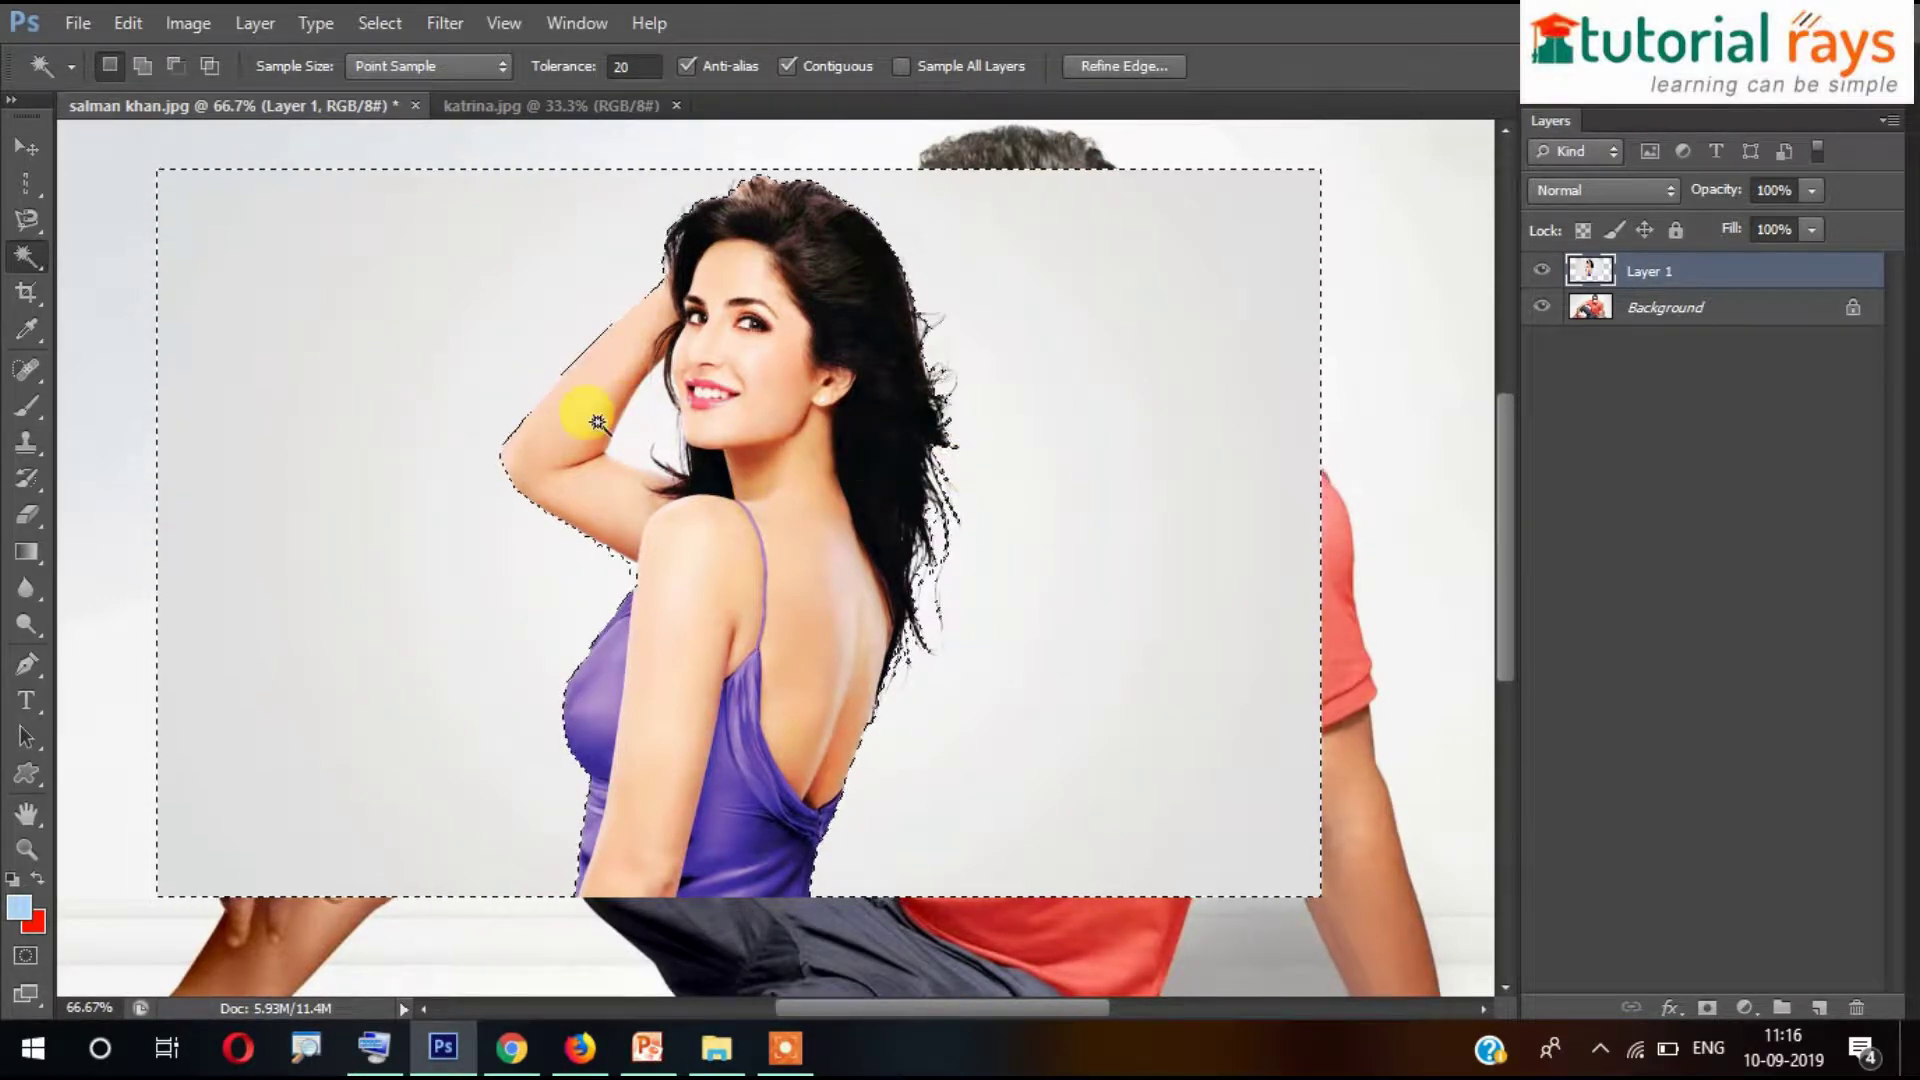
{"action": "left_click", "coordinate": [367, 1035]}
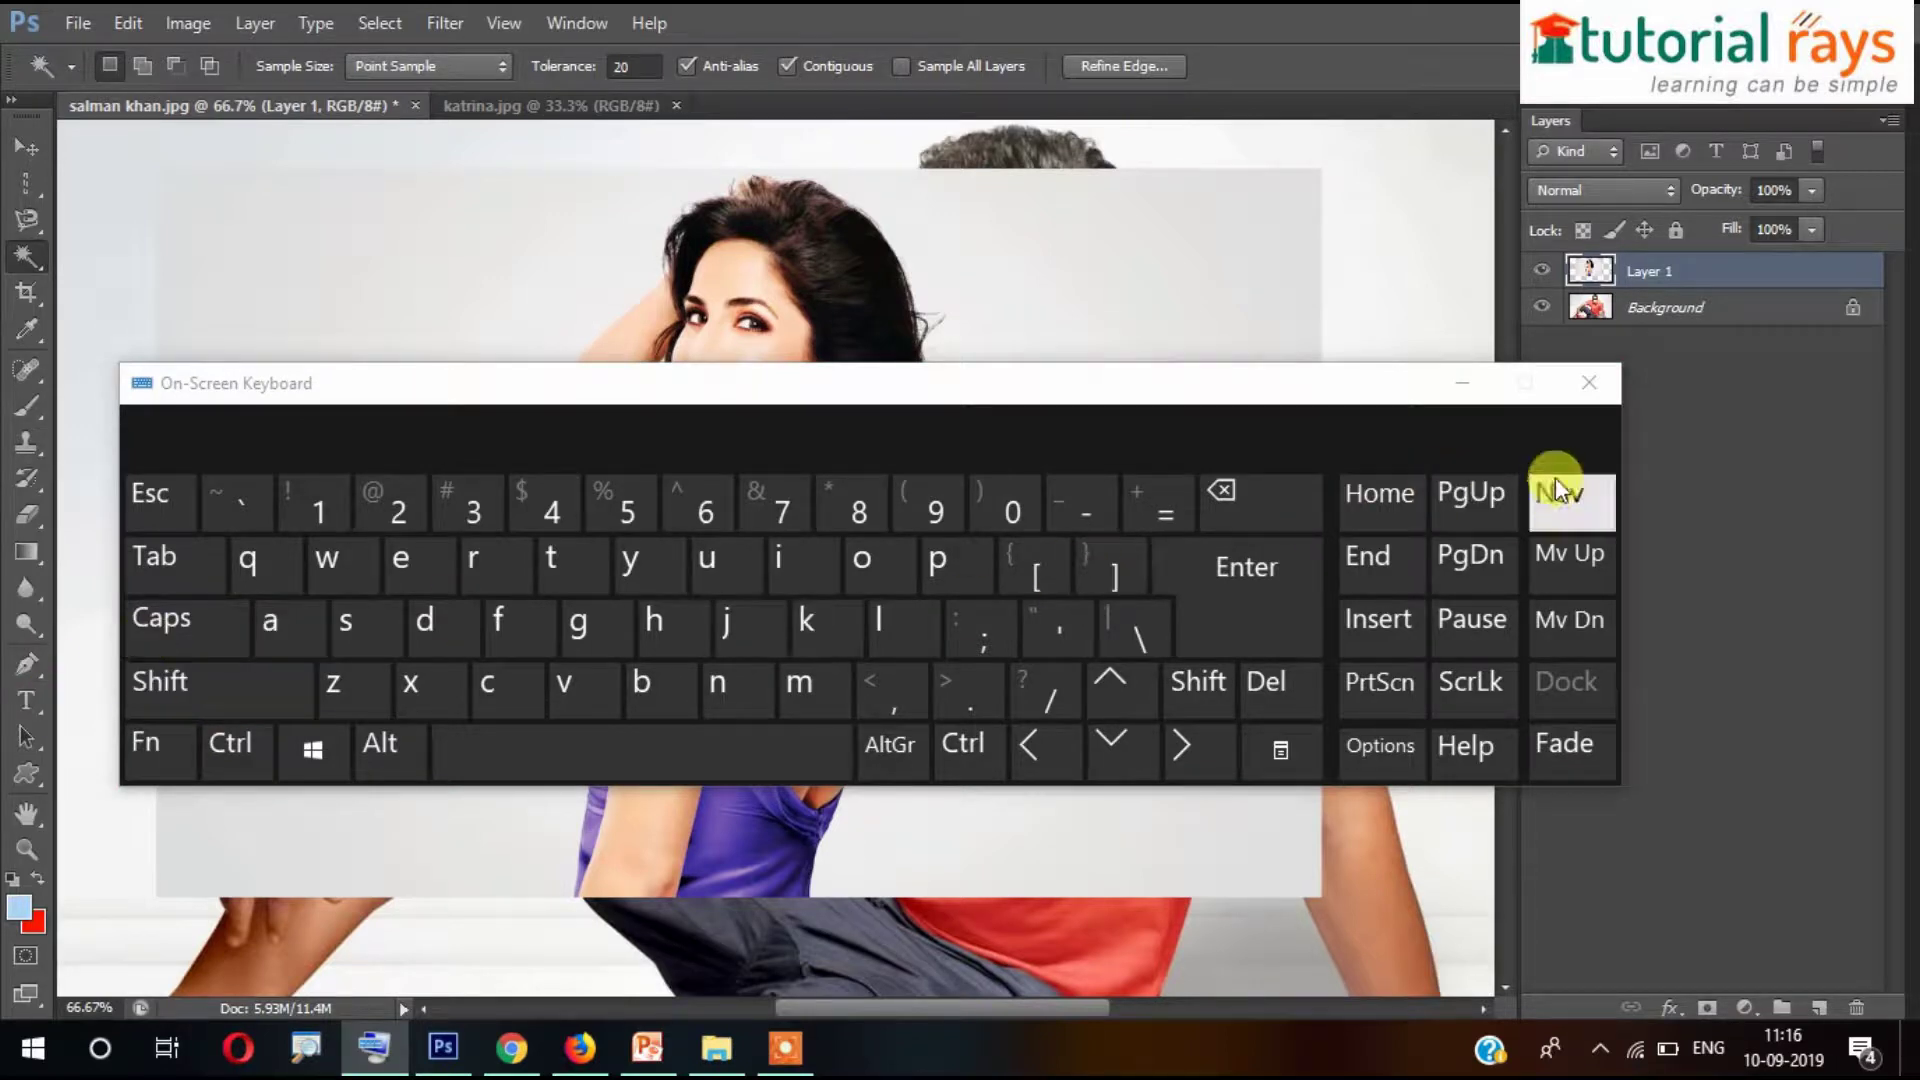
{"action": "left_click", "coordinate": [1455, 383]}
{"action": "left_click", "coordinate": [674, 468], "text": "shift"}
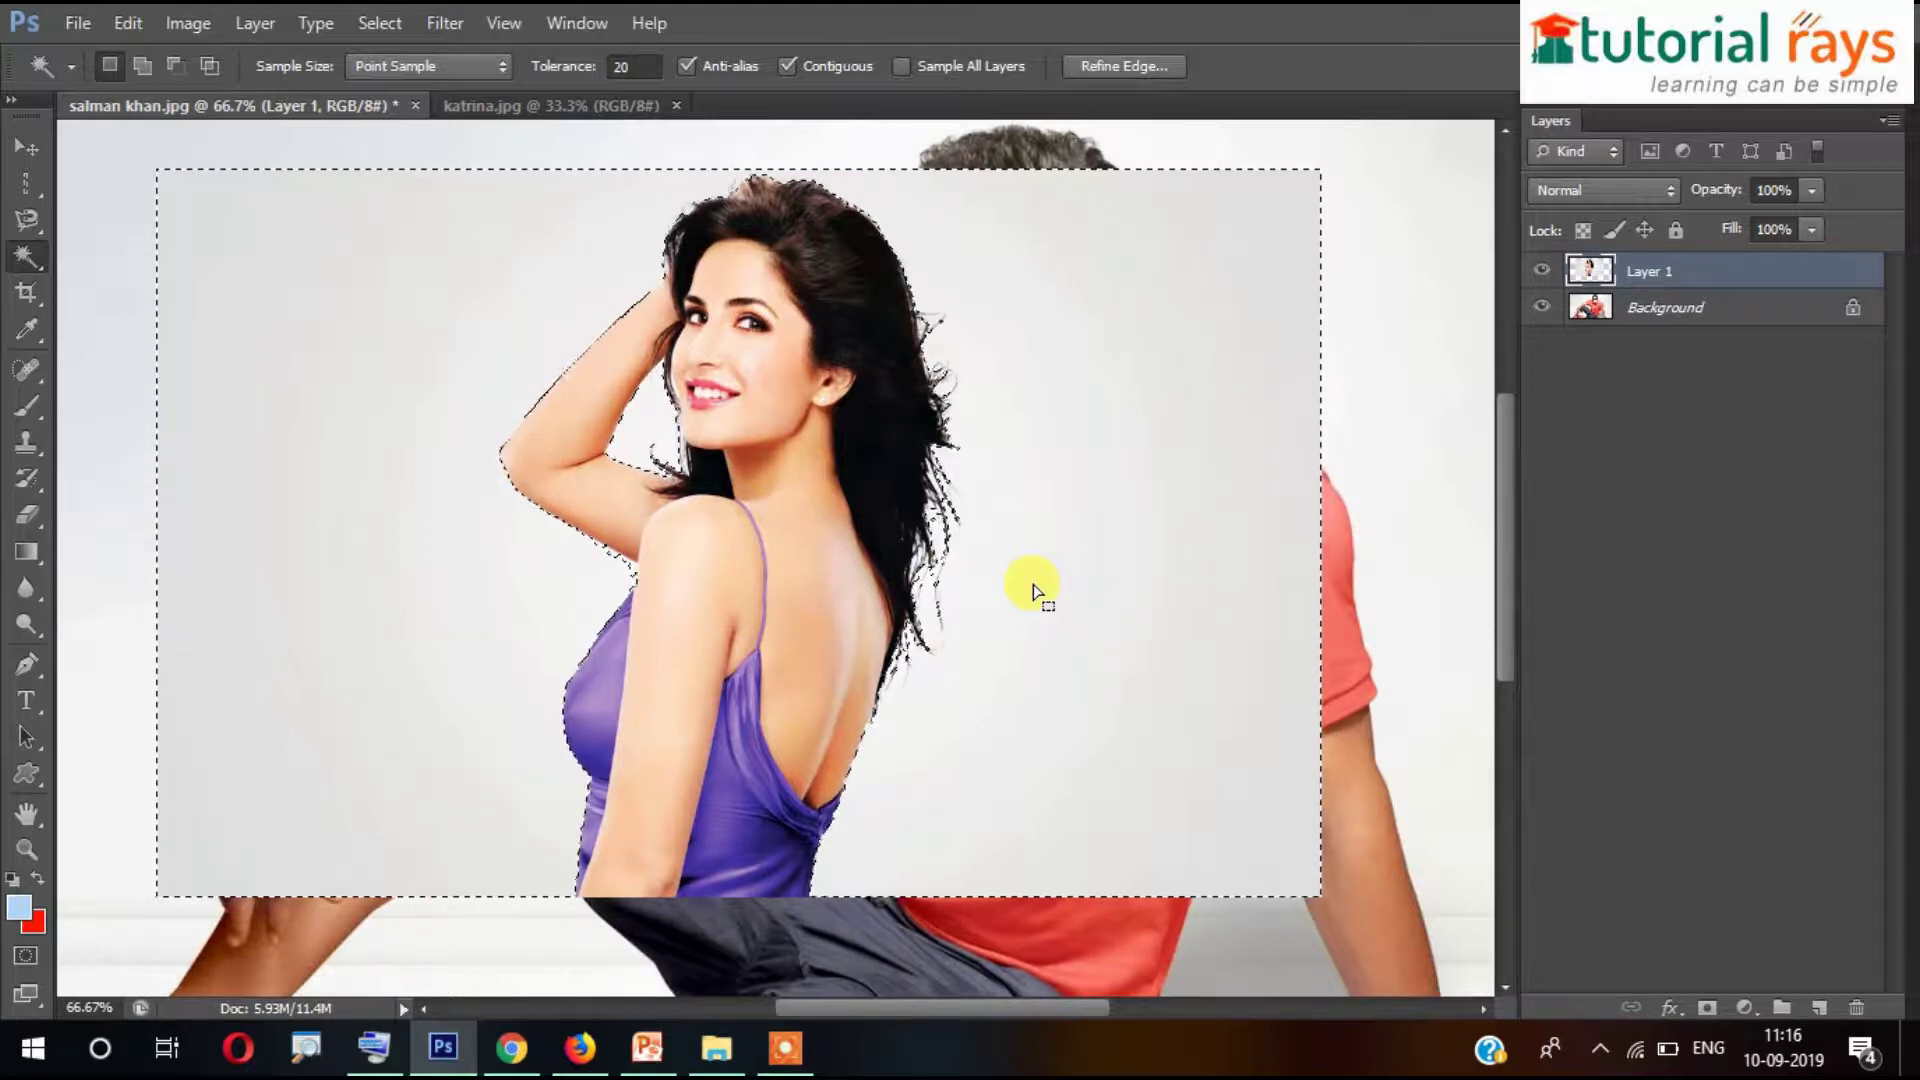
{"action": "key", "text": "Delete"}
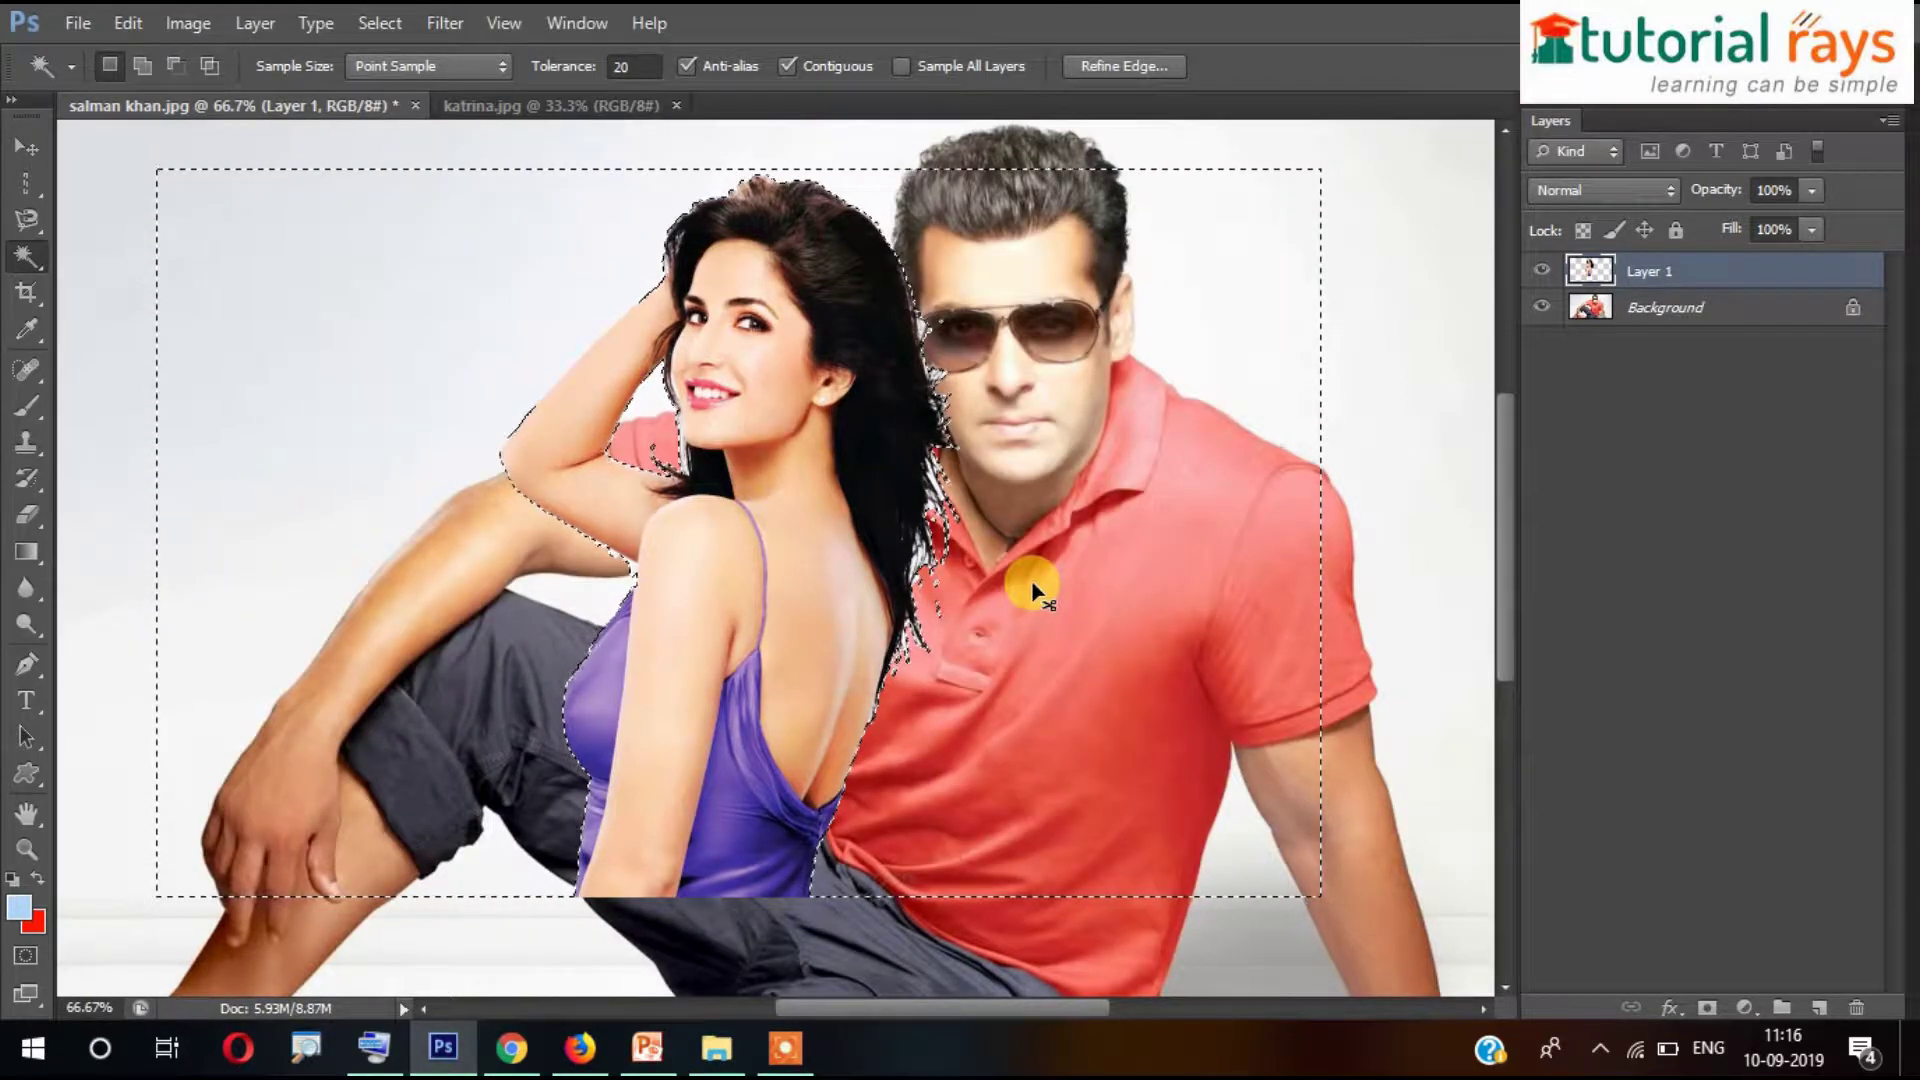
{"action": "key", "text": "ctrl+d"}
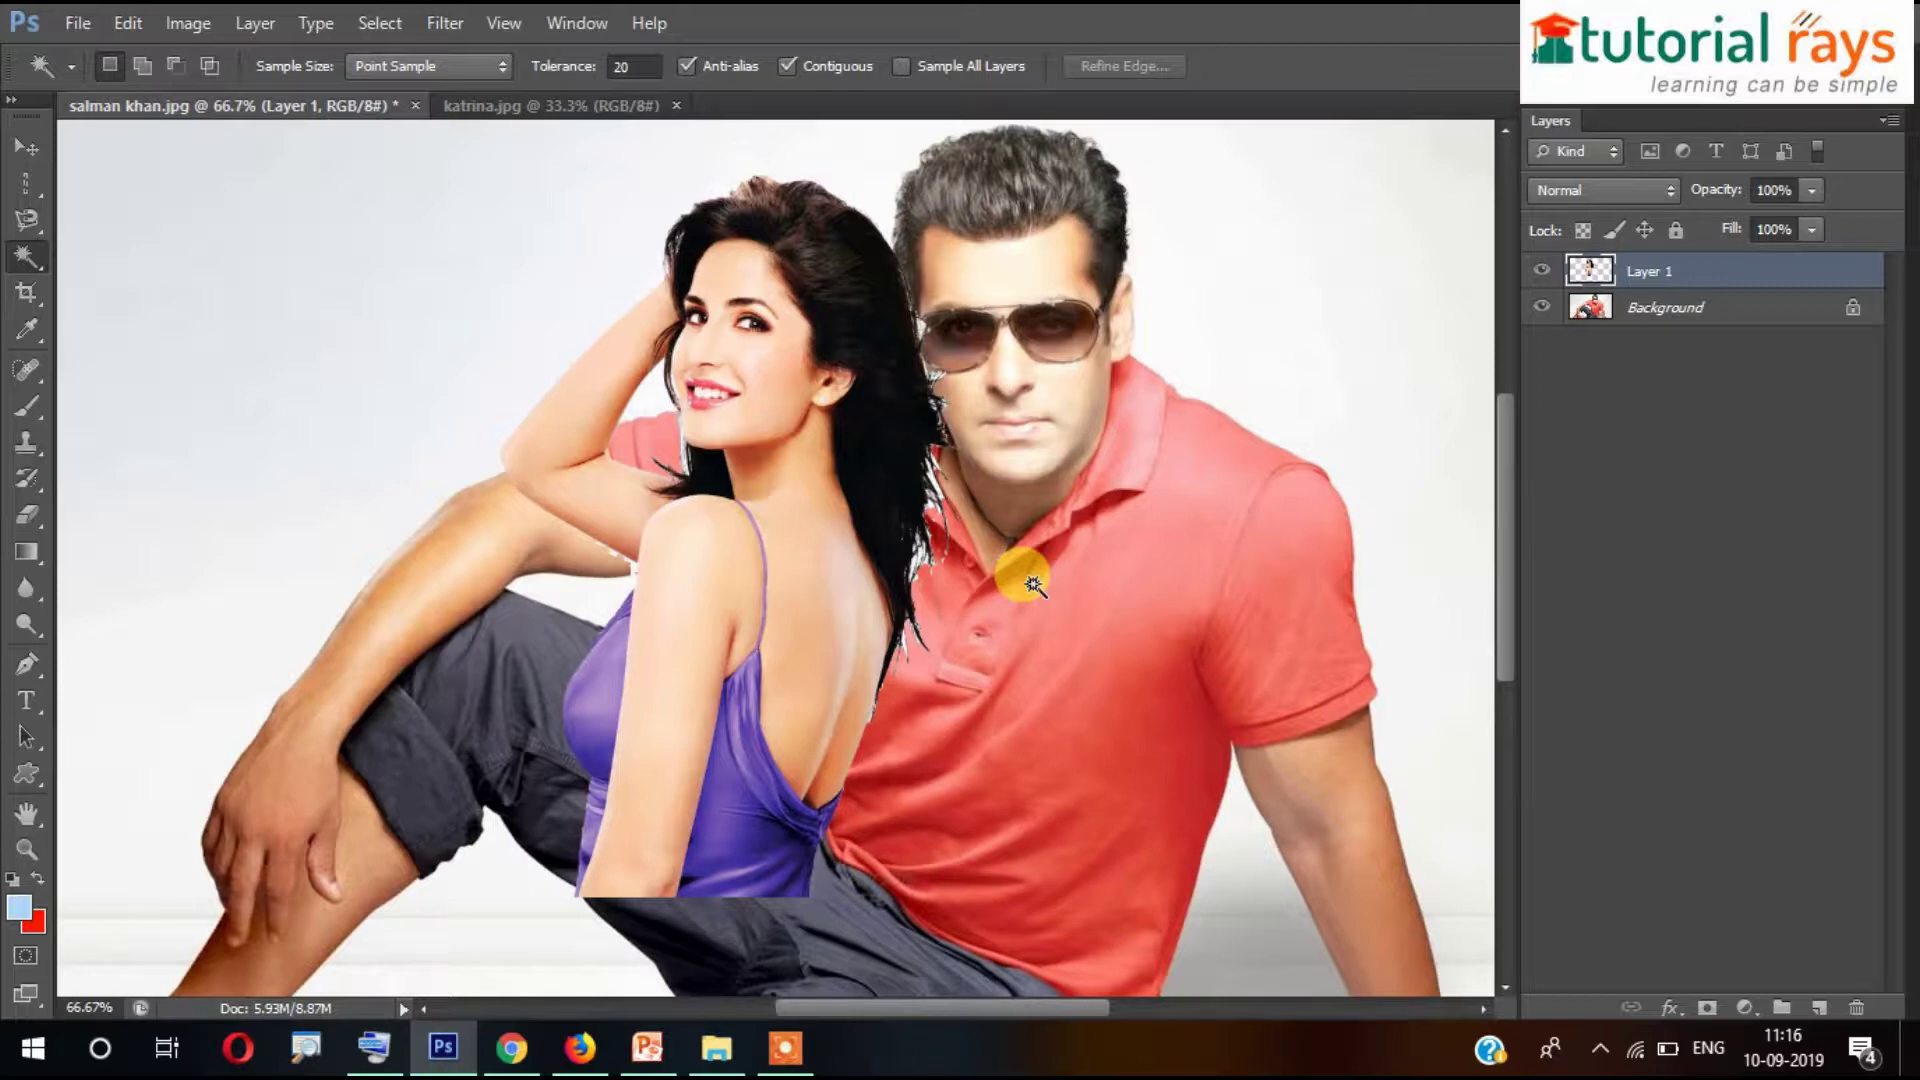
- Set the Magic Wand tolerance to 50 and reselect the gray background around the woman
{"action": "left_click", "coordinate": [927, 502]}
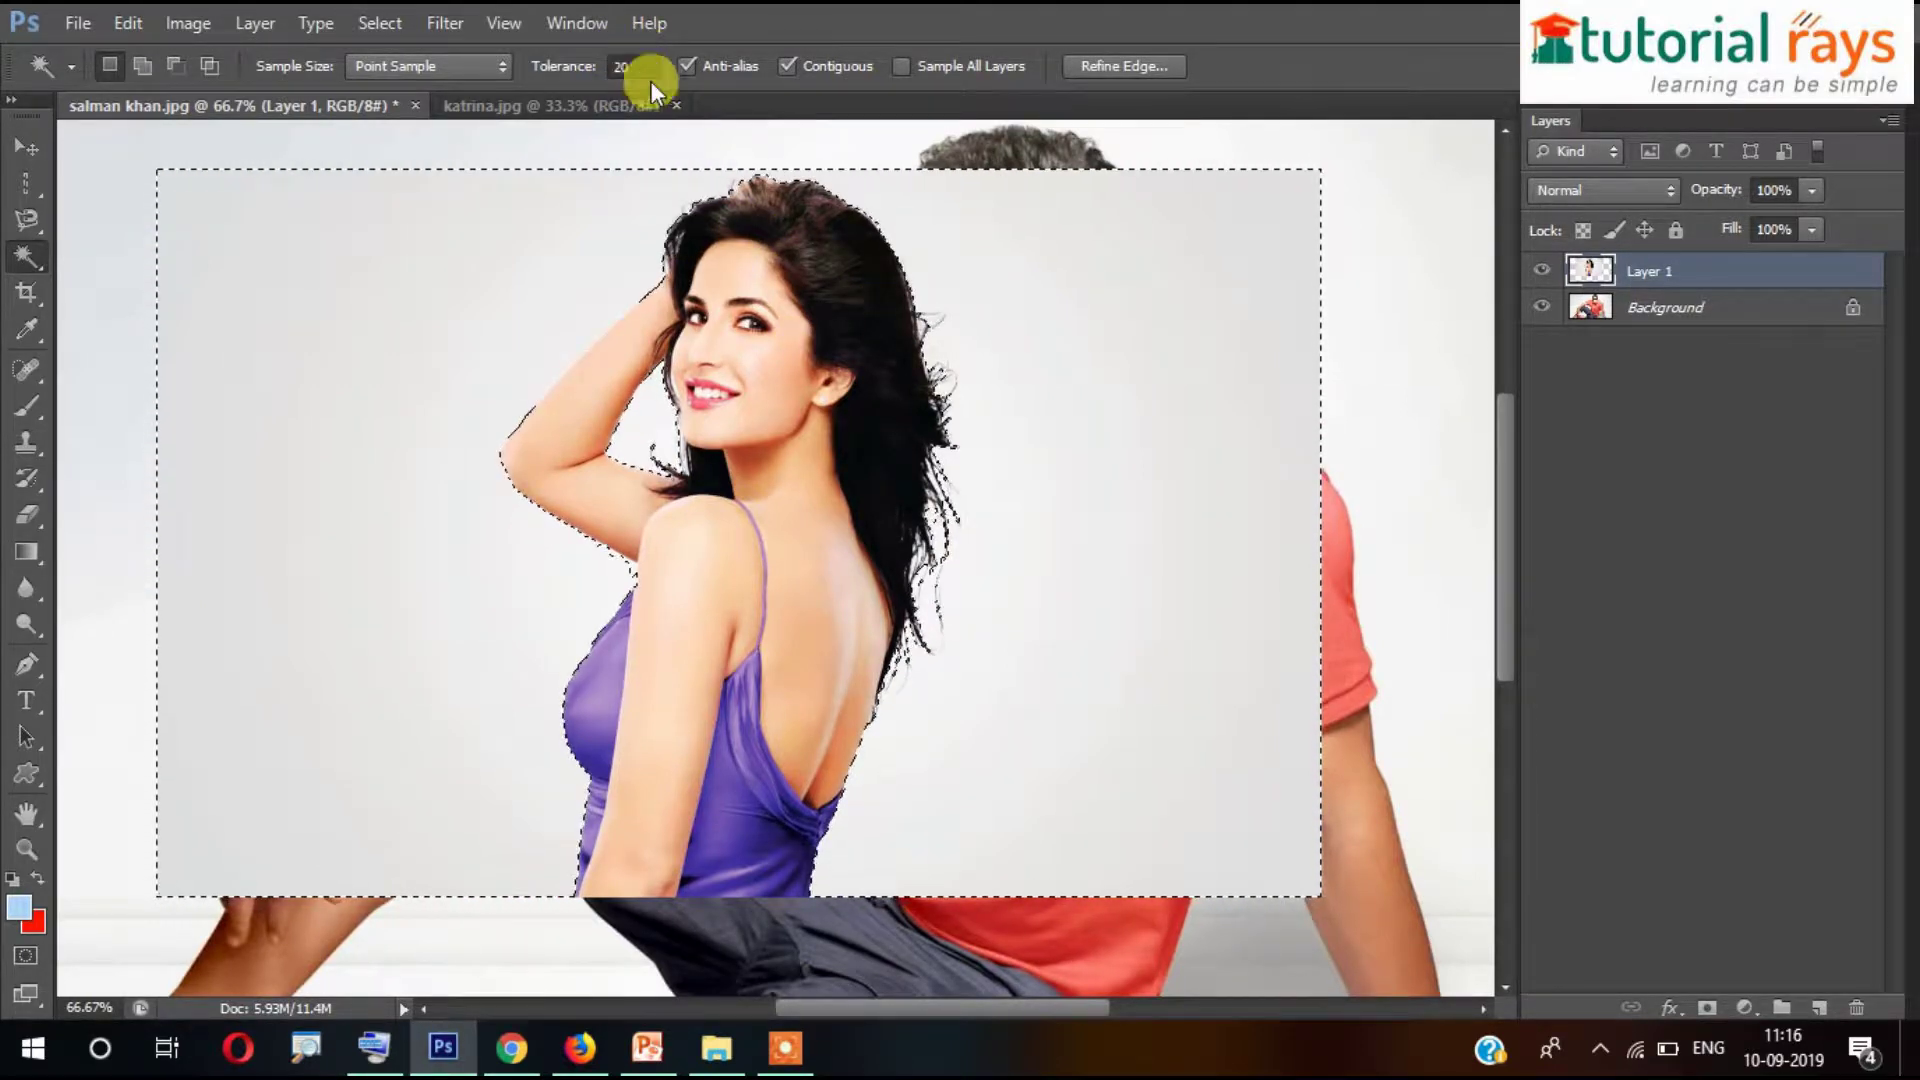
{"action": "key", "text": "ctrl+d"}
{"action": "left_click", "coordinate": [622, 66]}
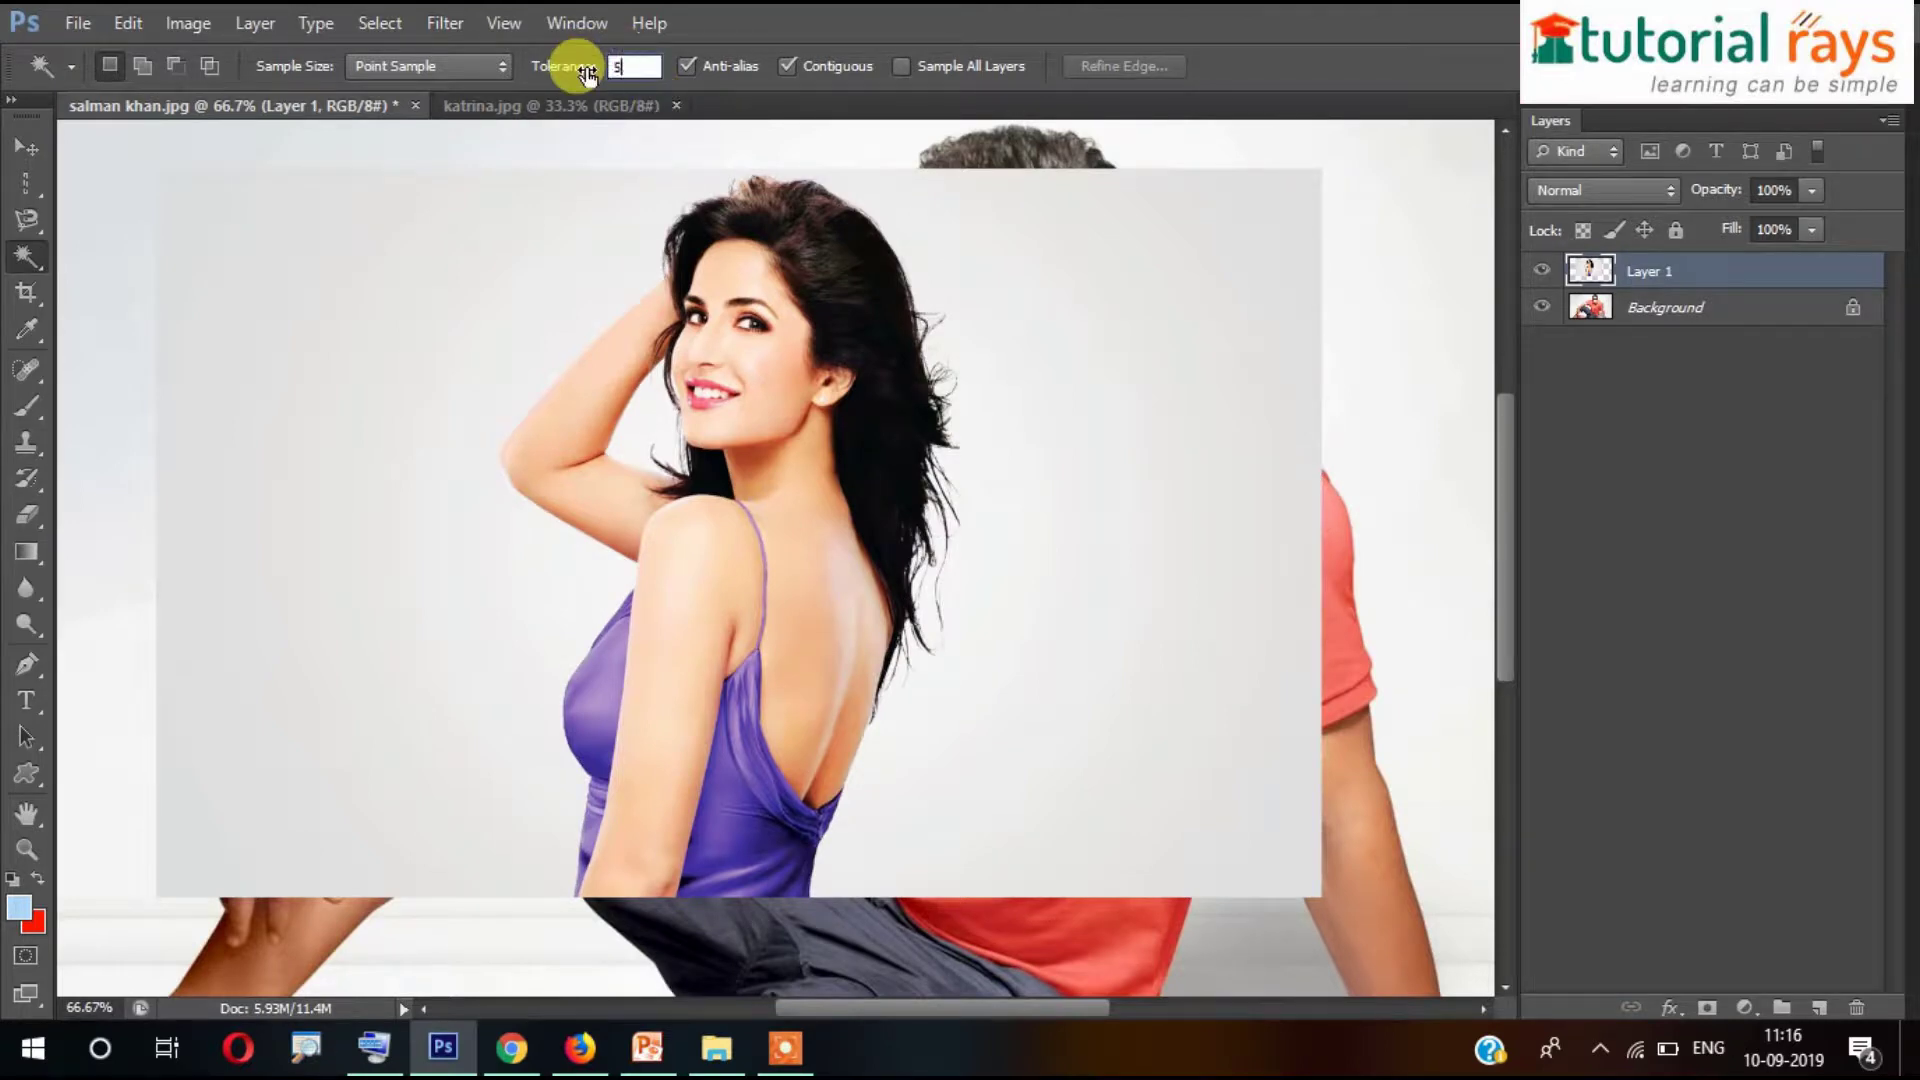
{"action": "type", "text": "50"}
{"action": "left_click", "coordinate": [1008, 481]}
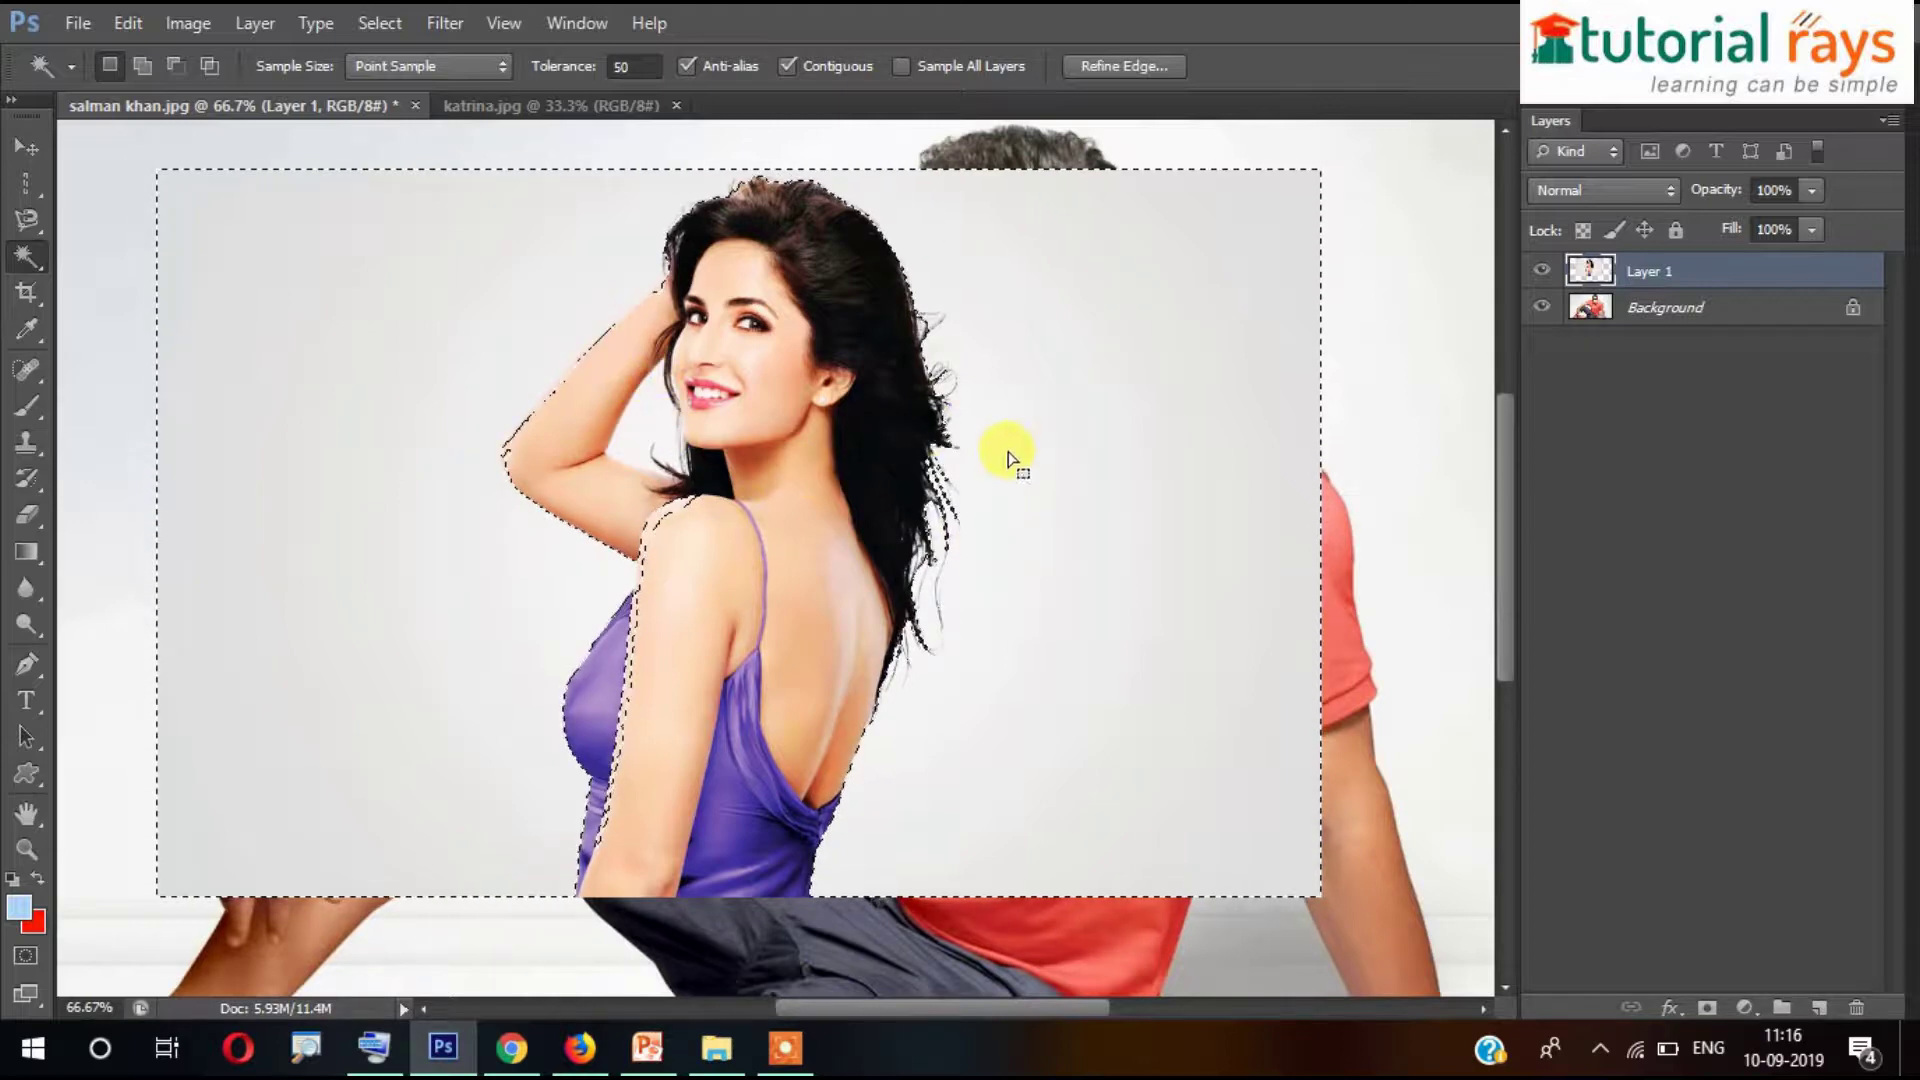
- Examine and mark the selection edge along the woman's arm and purple dress at 200% zoom
{"action": "scroll", "coordinate": [1009, 500], "scroll_direction": "down", "scroll_amount": 4}
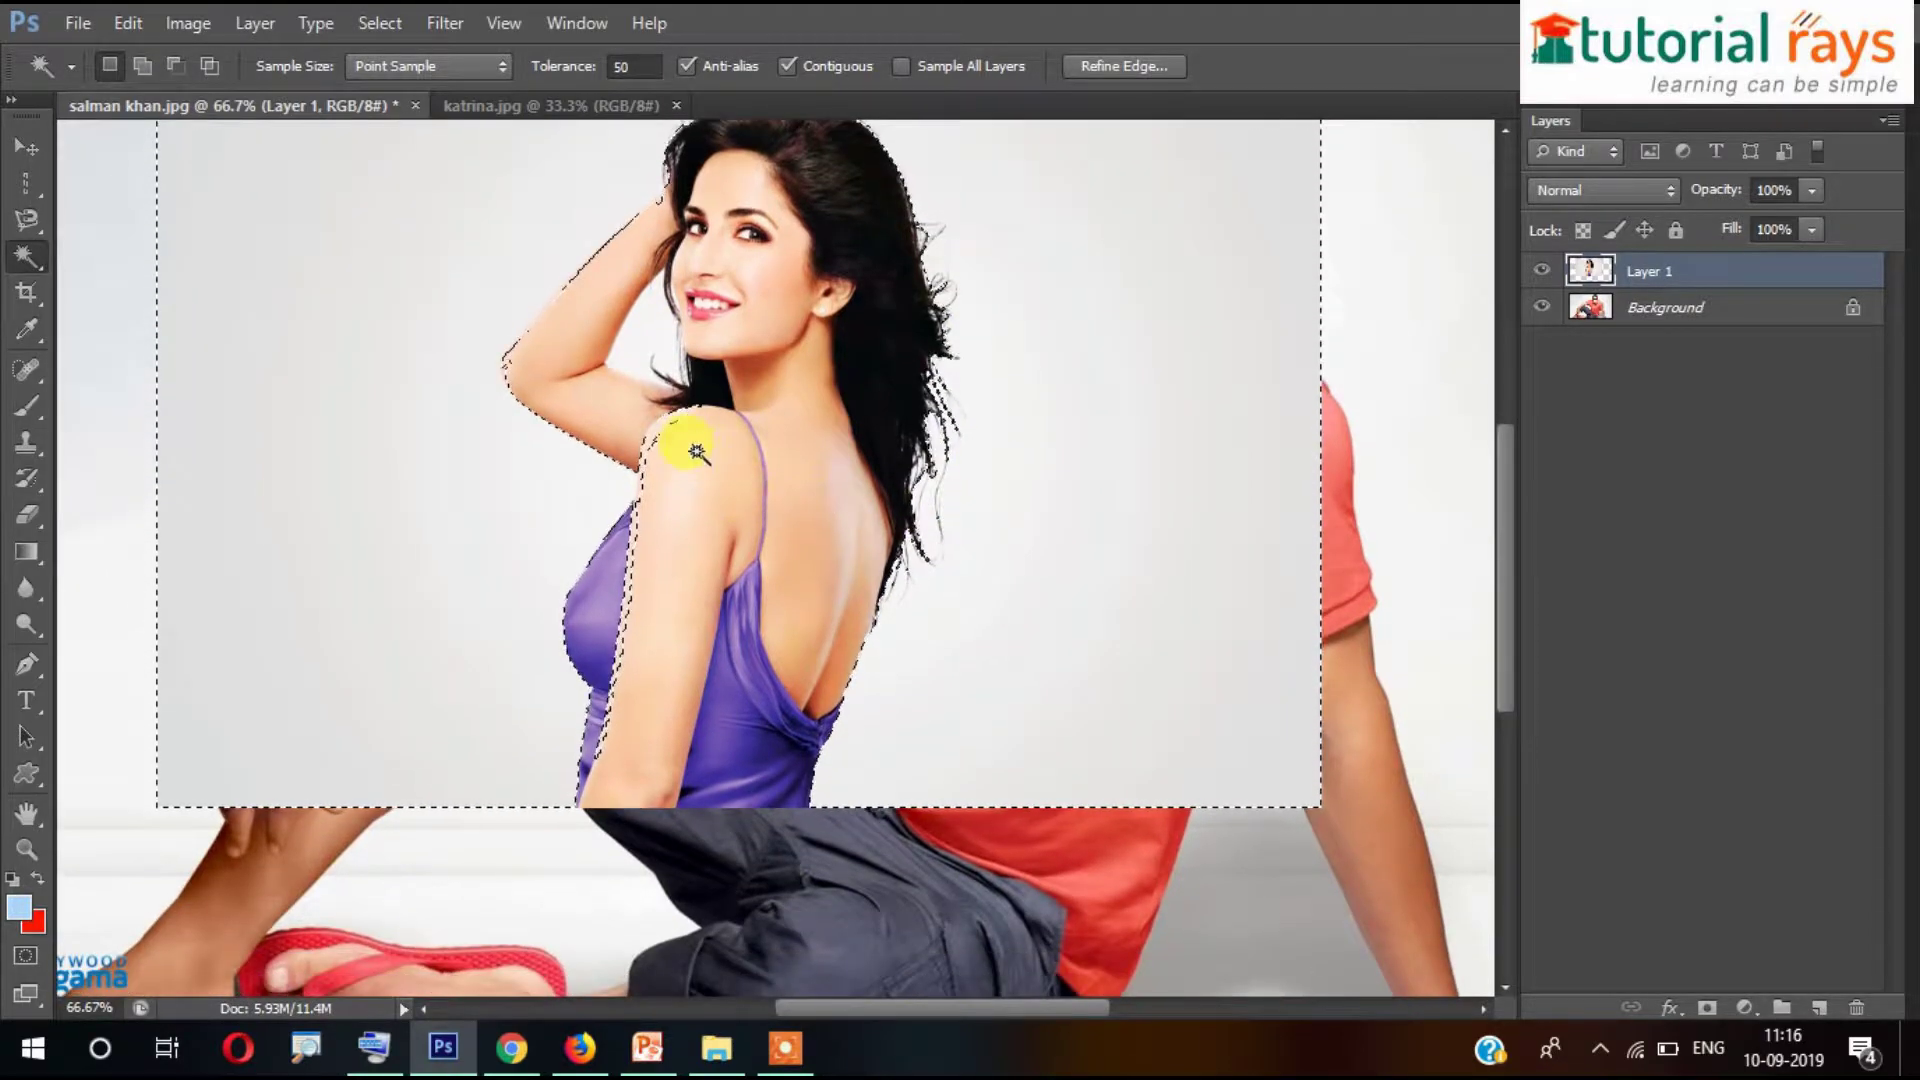
{"action": "scroll", "coordinate": [726, 490], "scroll_direction": "down", "scroll_amount": 2}
{"action": "scroll", "coordinate": [734, 470], "scroll_direction": "up", "scroll_amount": 2}
{"action": "left_click_drag", "start_coordinate": [729, 463], "coordinate": [536, 429]}
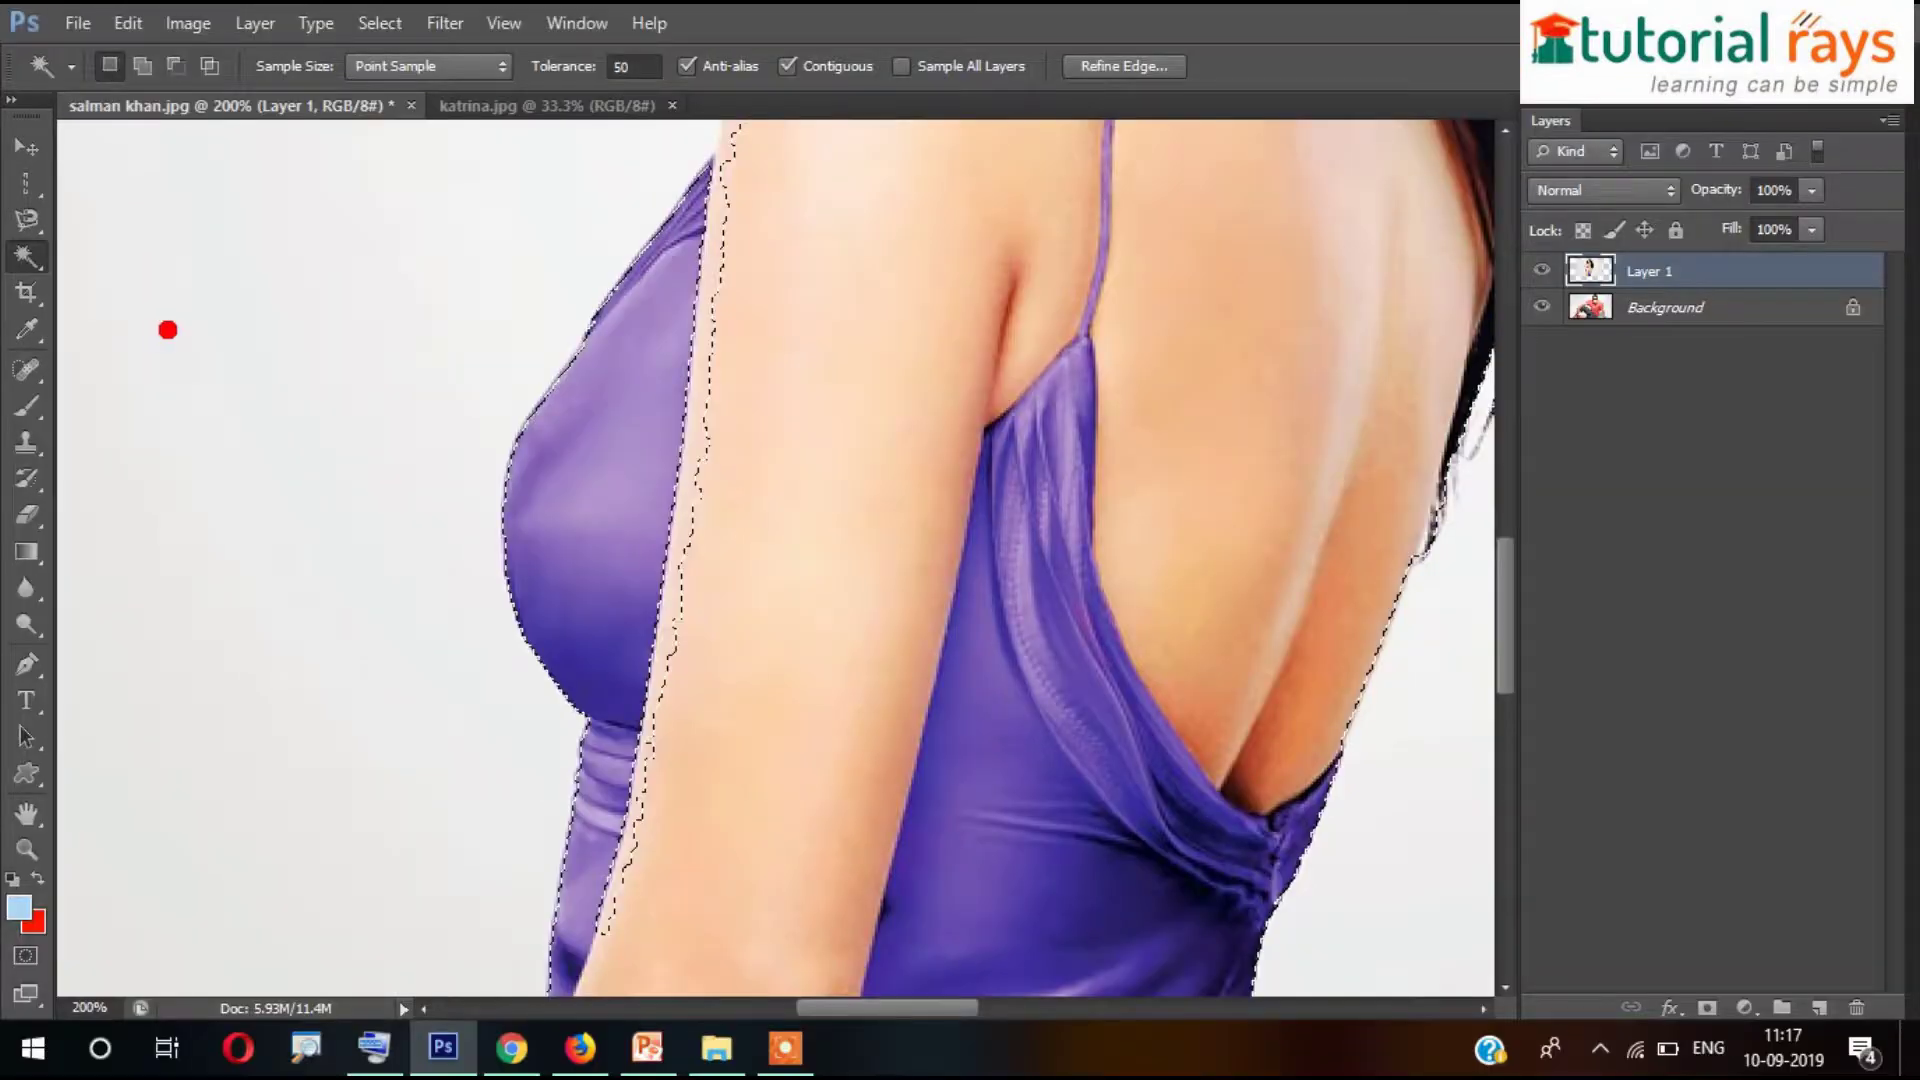
{"action": "mouse_move", "coordinate": [346, 383]}
{"action": "left_mouse_down"}
{"action": "mouse_move", "coordinate": [294, 465]}
{"action": "mouse_move", "coordinate": [331, 347]}
{"action": "mouse_move", "coordinate": [248, 379]}
{"action": "mouse_move", "coordinate": [532, 261]}
{"action": "left_mouse_up"}
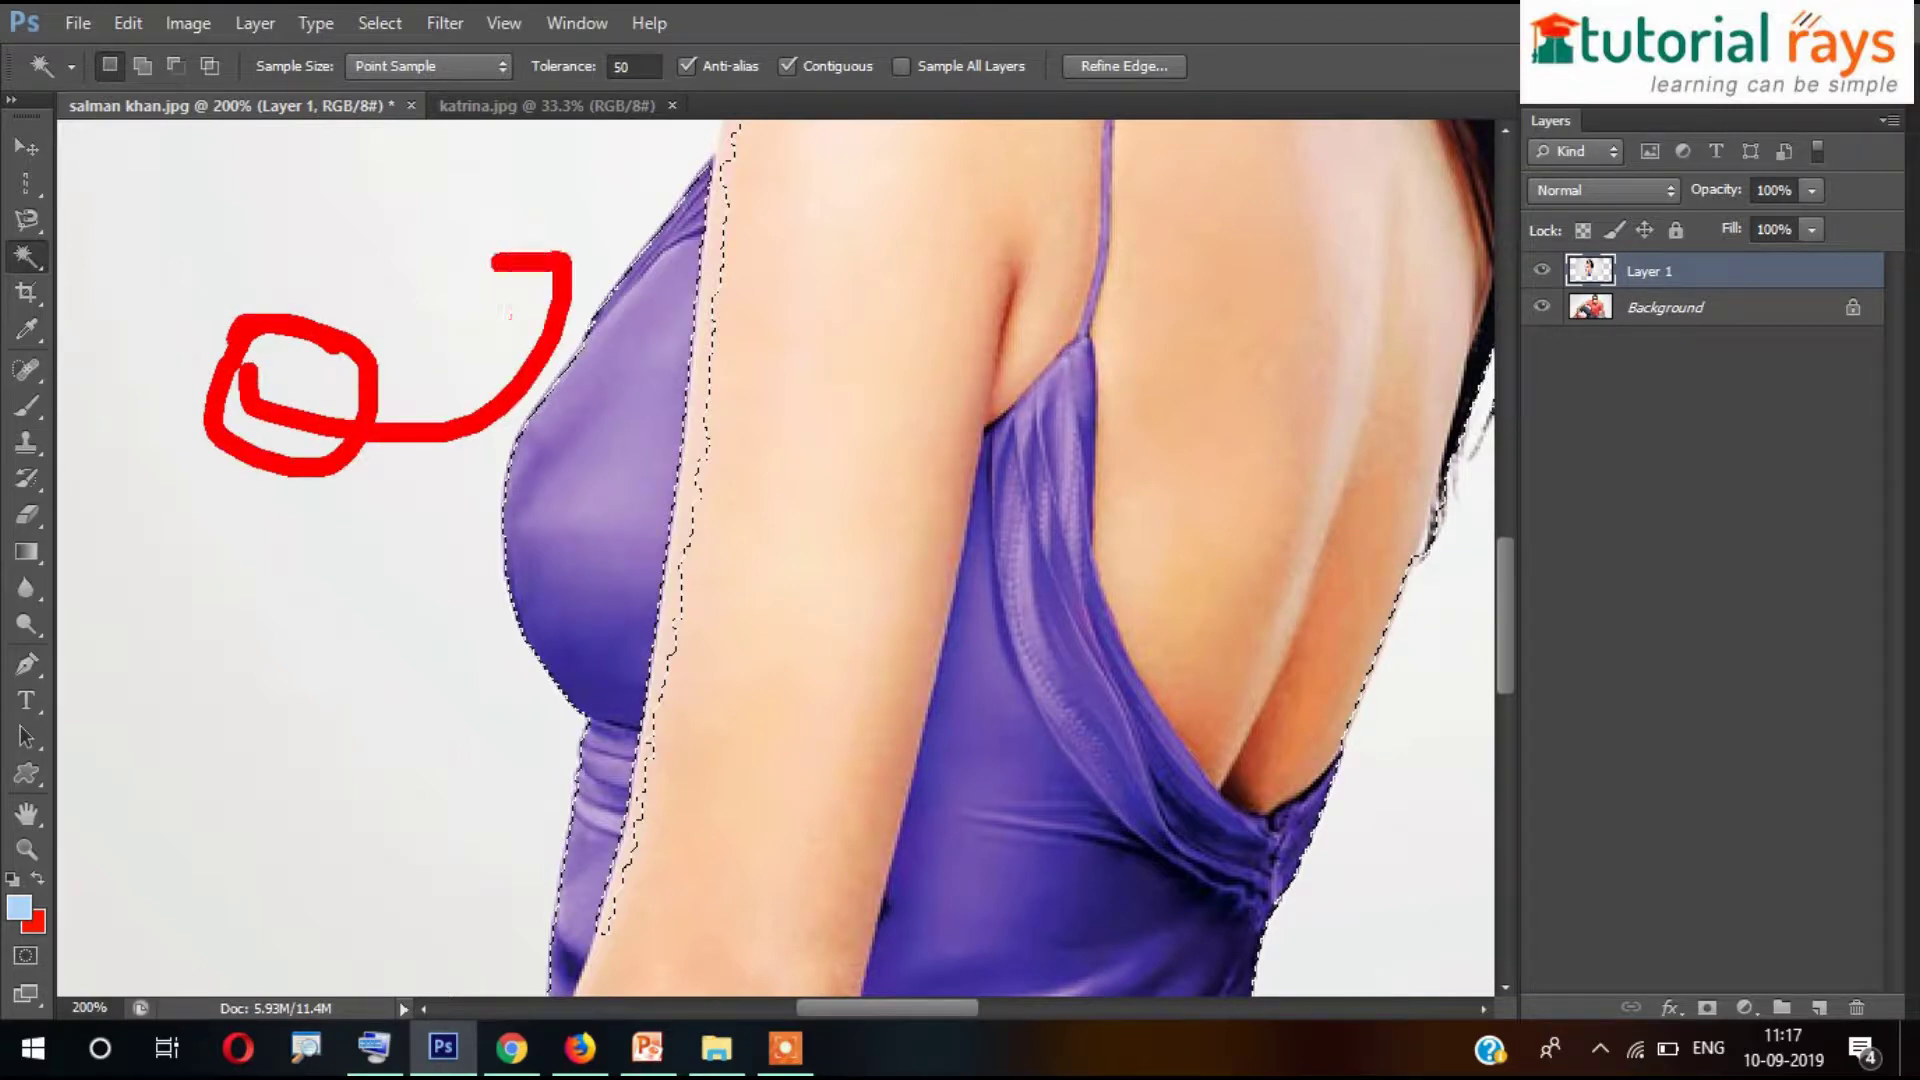
{"action": "mouse_move", "coordinate": [372, 462]}
{"action": "left_mouse_down"}
{"action": "mouse_move", "coordinate": [318, 707]}
{"action": "mouse_move", "coordinate": [493, 788]}
{"action": "left_mouse_up"}
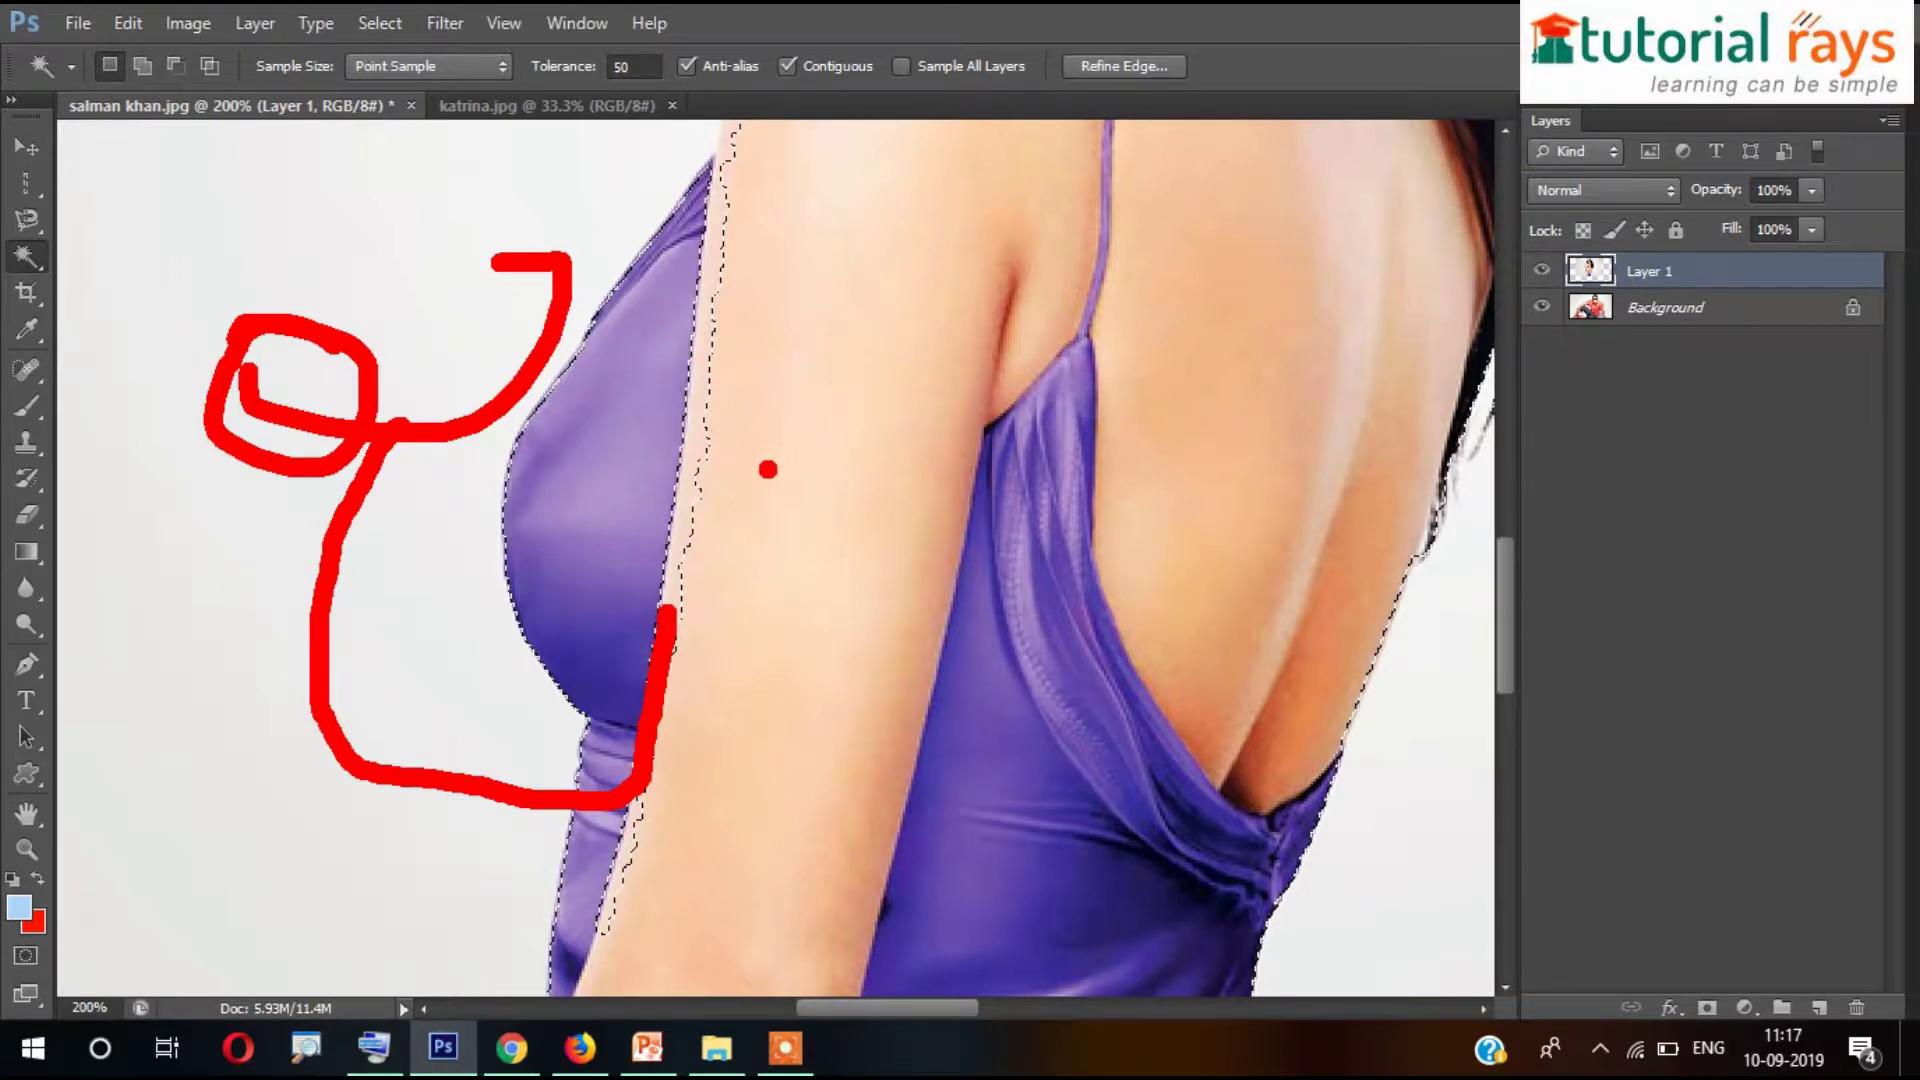
- Switch to the Move tool and clear the background selection
{"action": "left_click", "coordinate": [30, 150]}
{"action": "key", "text": "ctrl+d"}
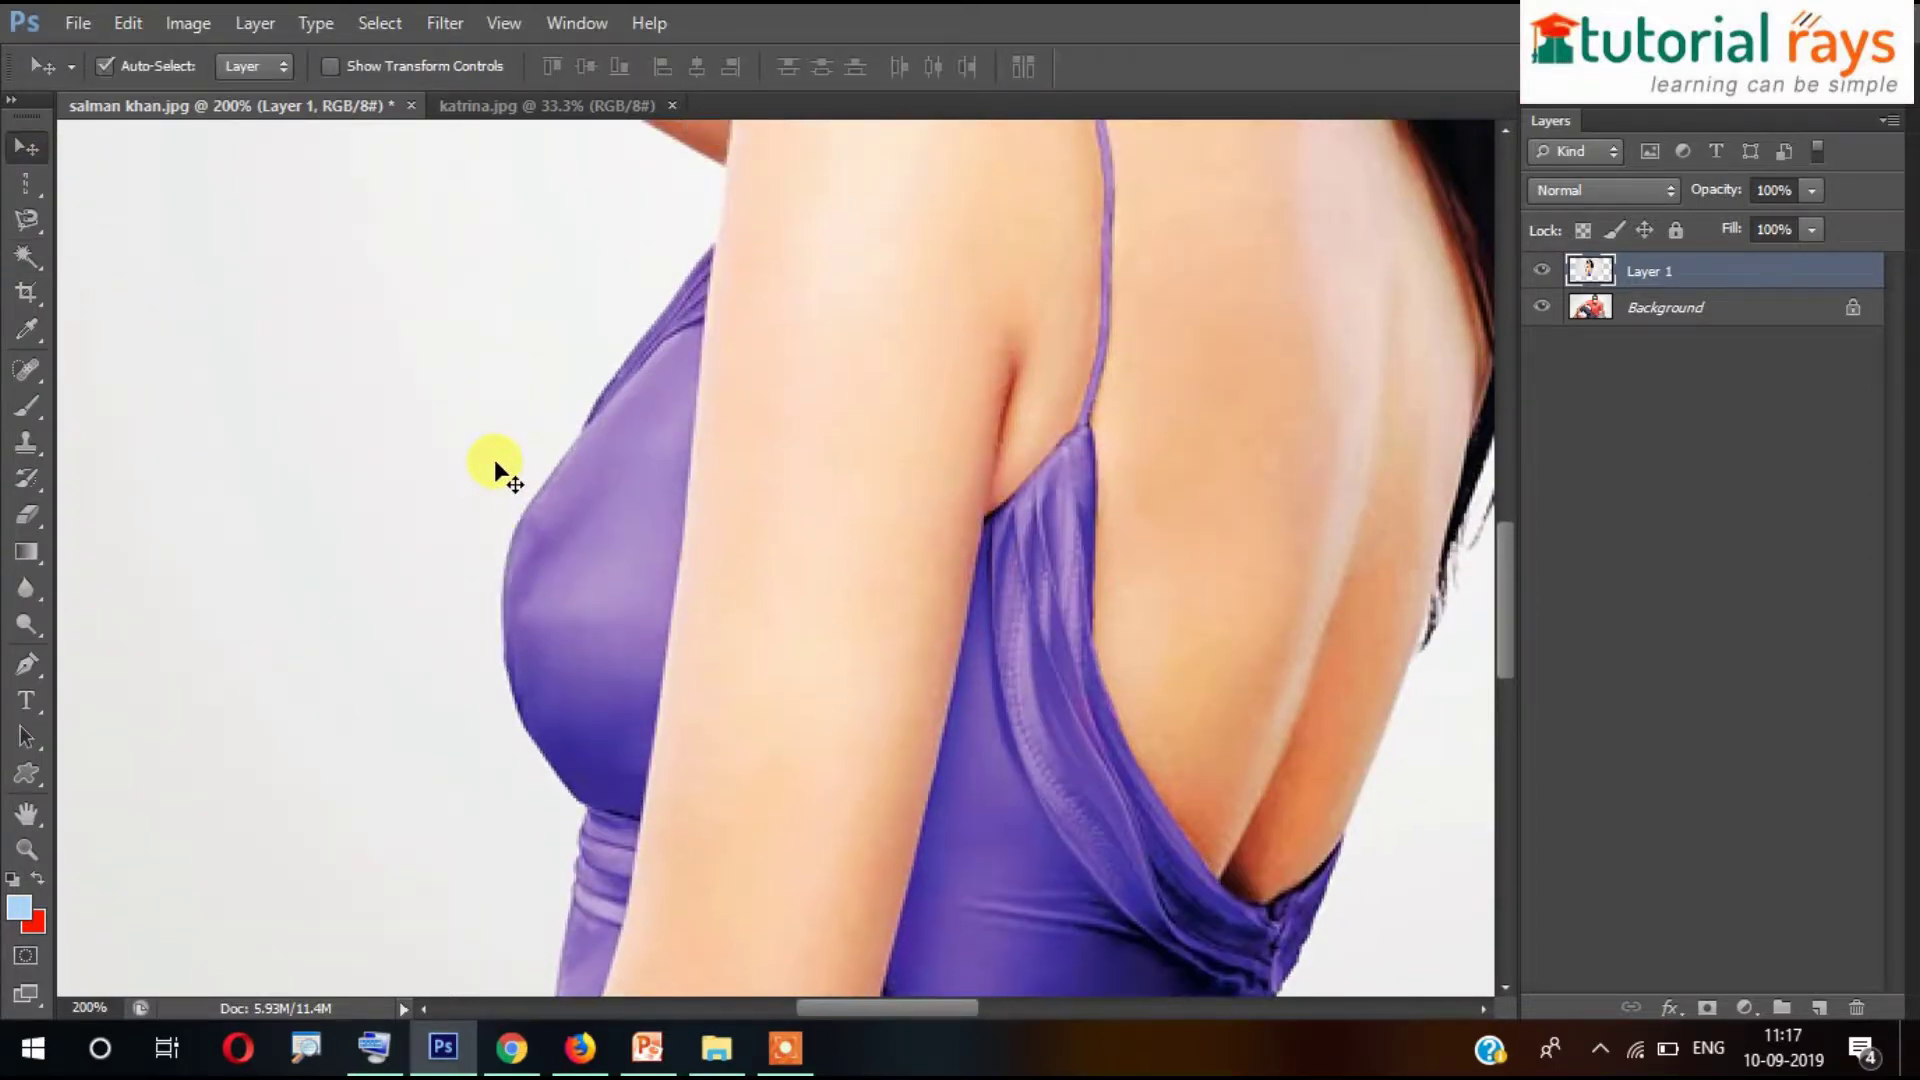
{"action": "key", "text": "ctrl+minus"}
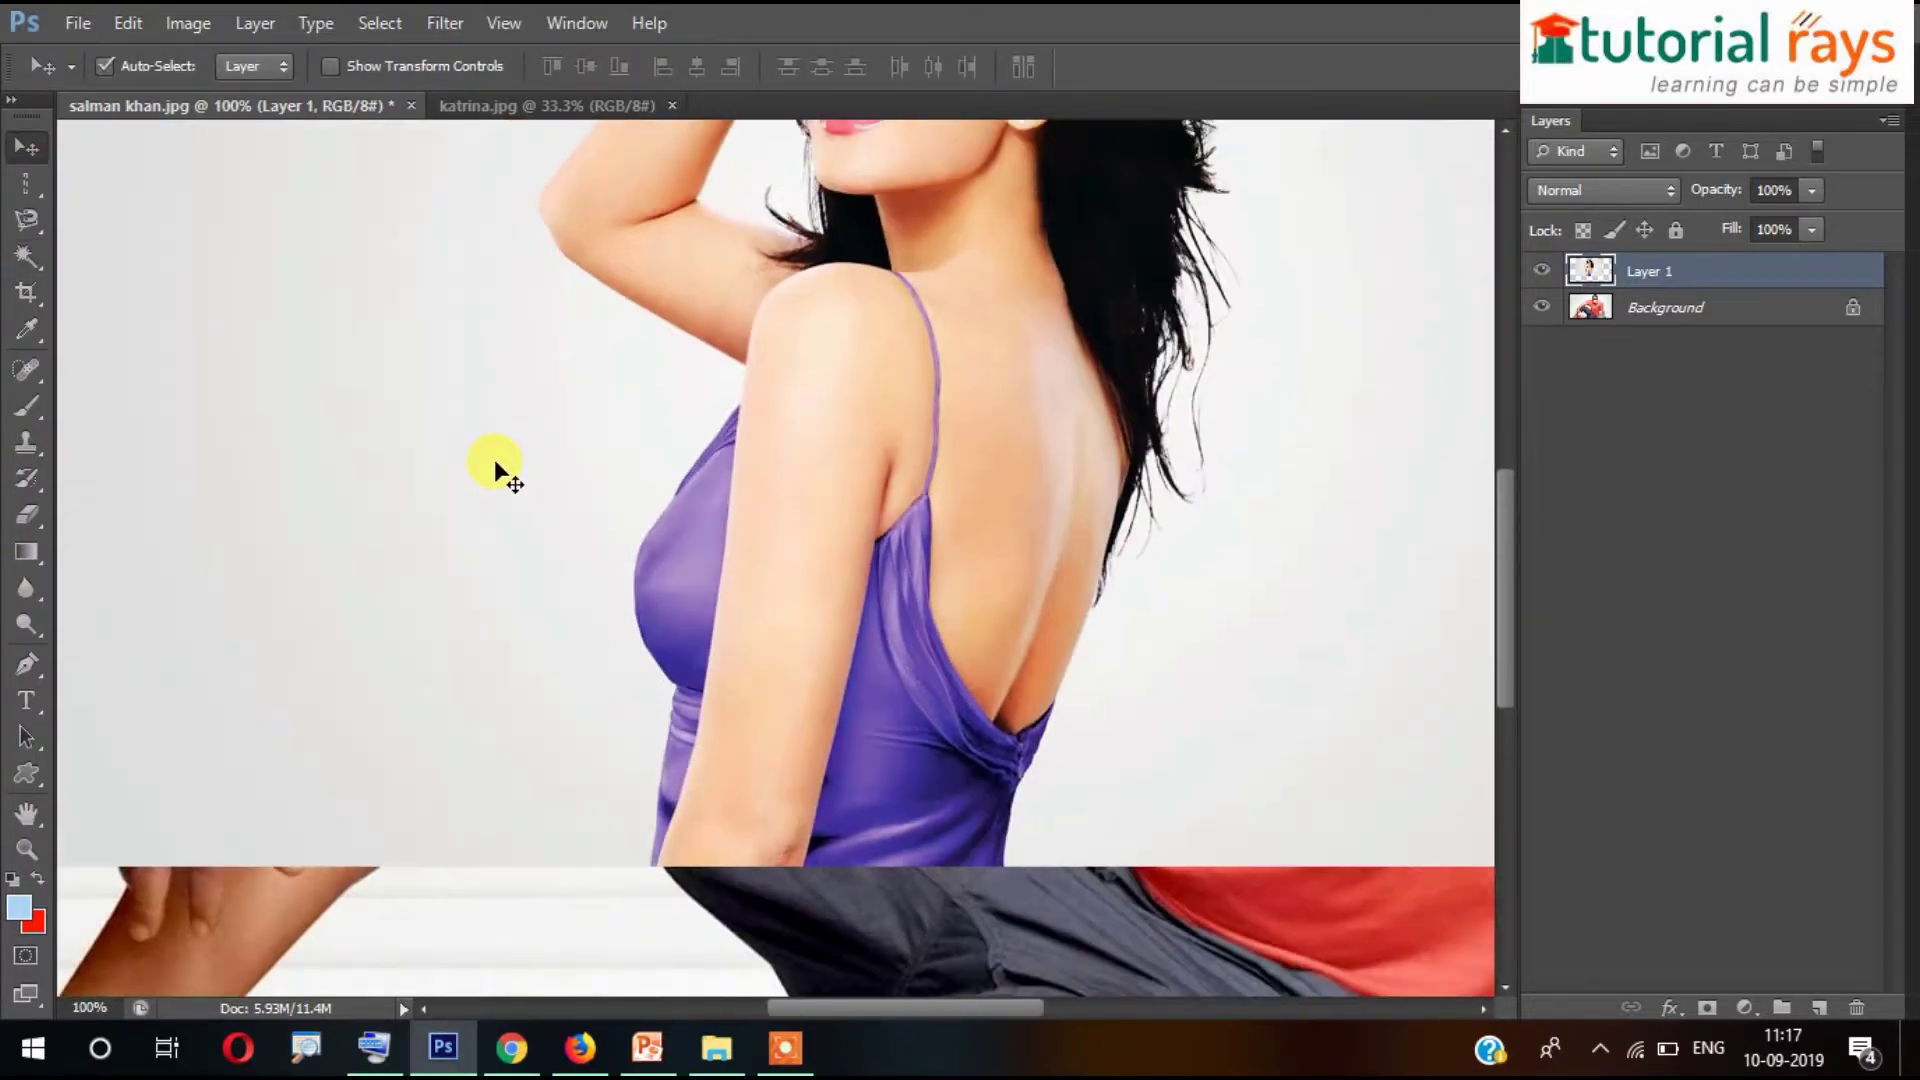
- Choose the Magic Wand and select Layer 1's gray background around the woman
{"action": "key", "text": "ctrl+minus"}
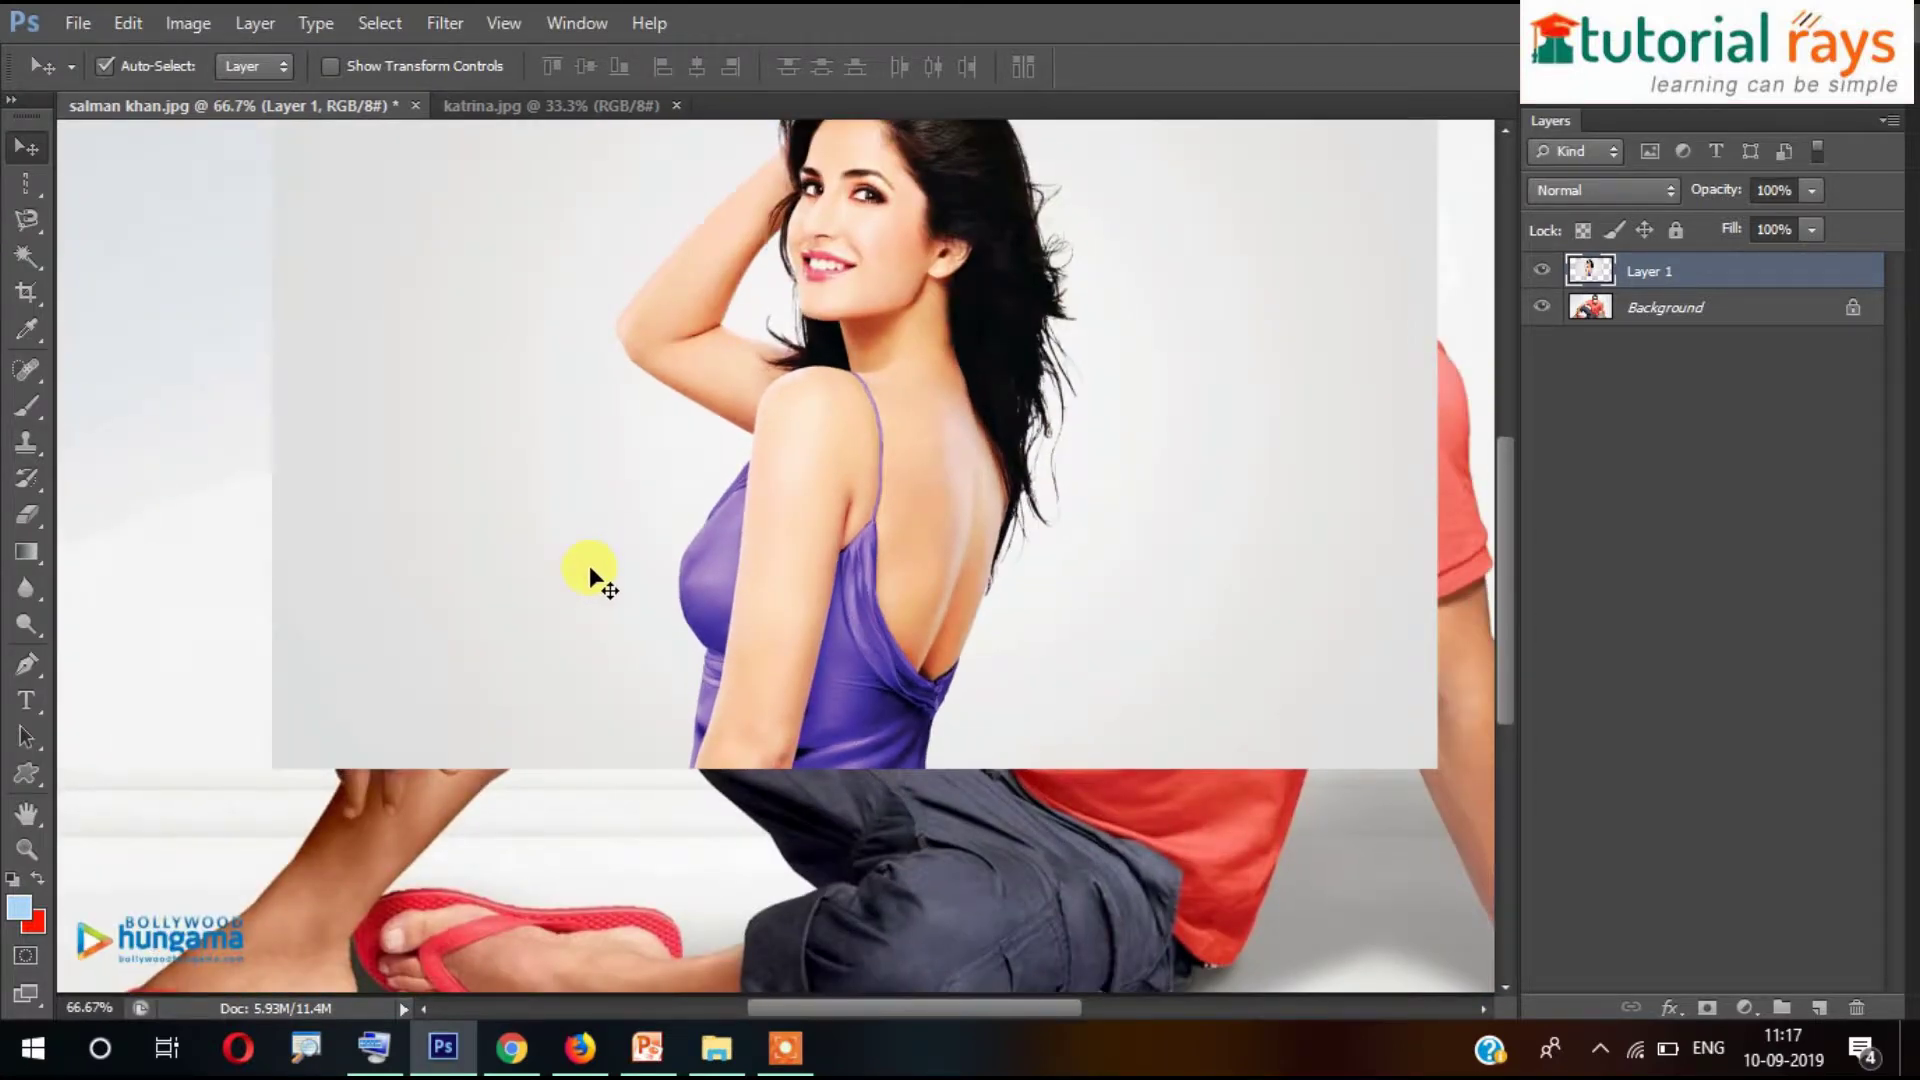
{"action": "left_click_drag", "start_coordinate": [620, 555], "coordinate": [501, 557]}
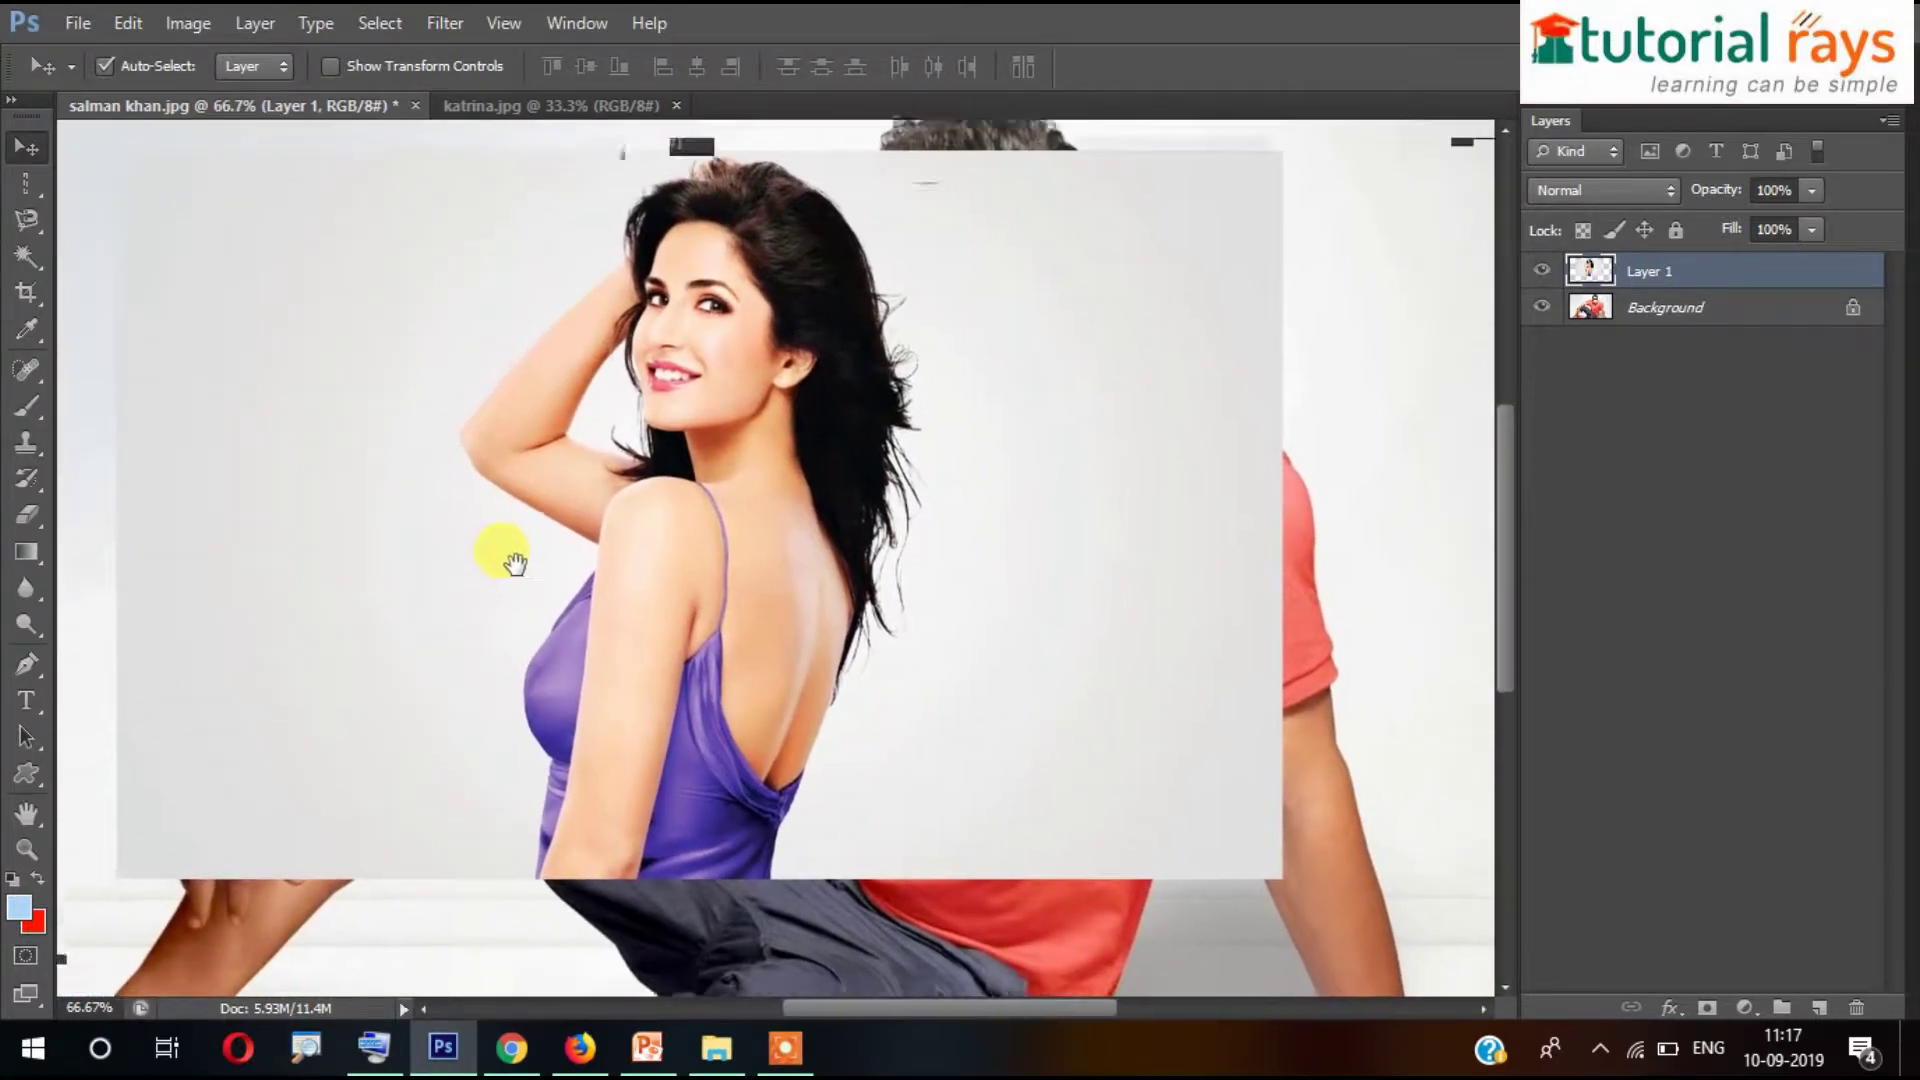
{"action": "scroll", "coordinate": [188, 407], "scroll_direction": "up", "scroll_amount": 1}
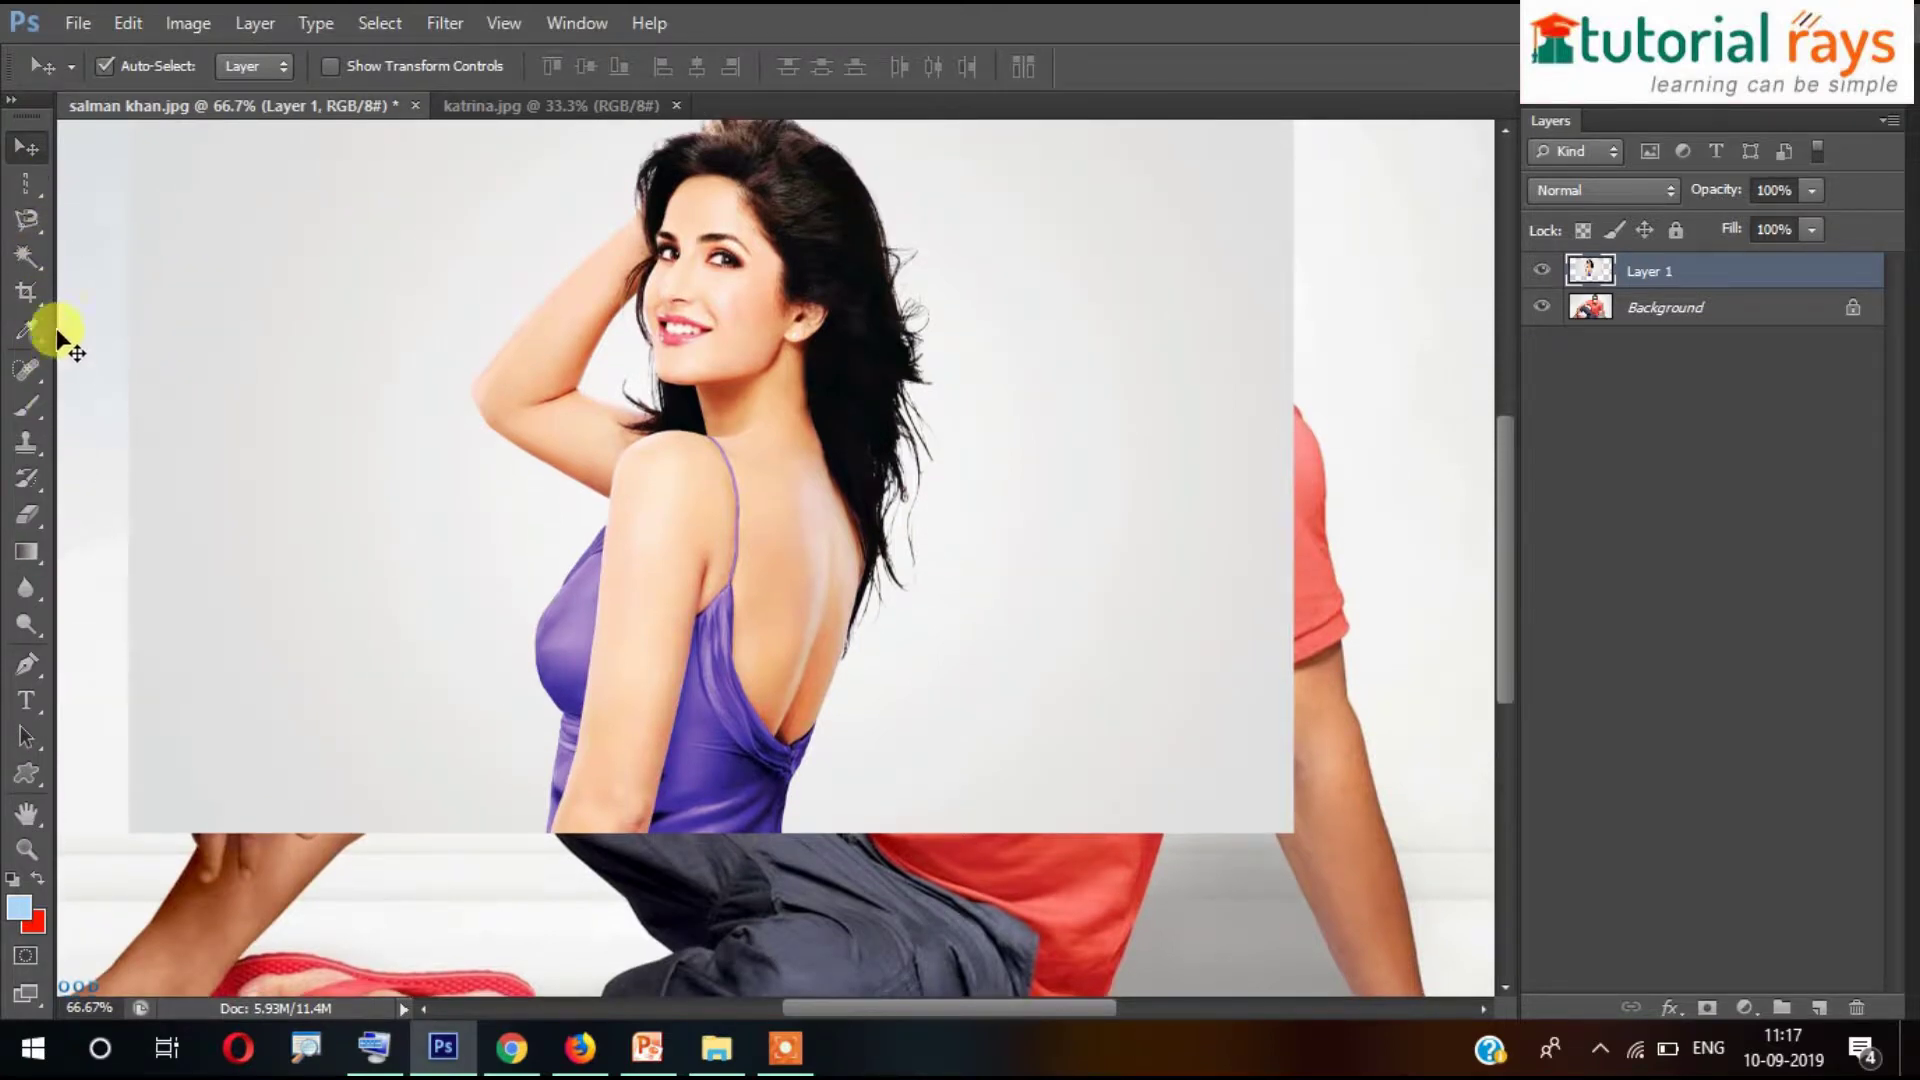
{"action": "left_click_drag", "start_coordinate": [30, 222], "coordinate": [127, 293]}
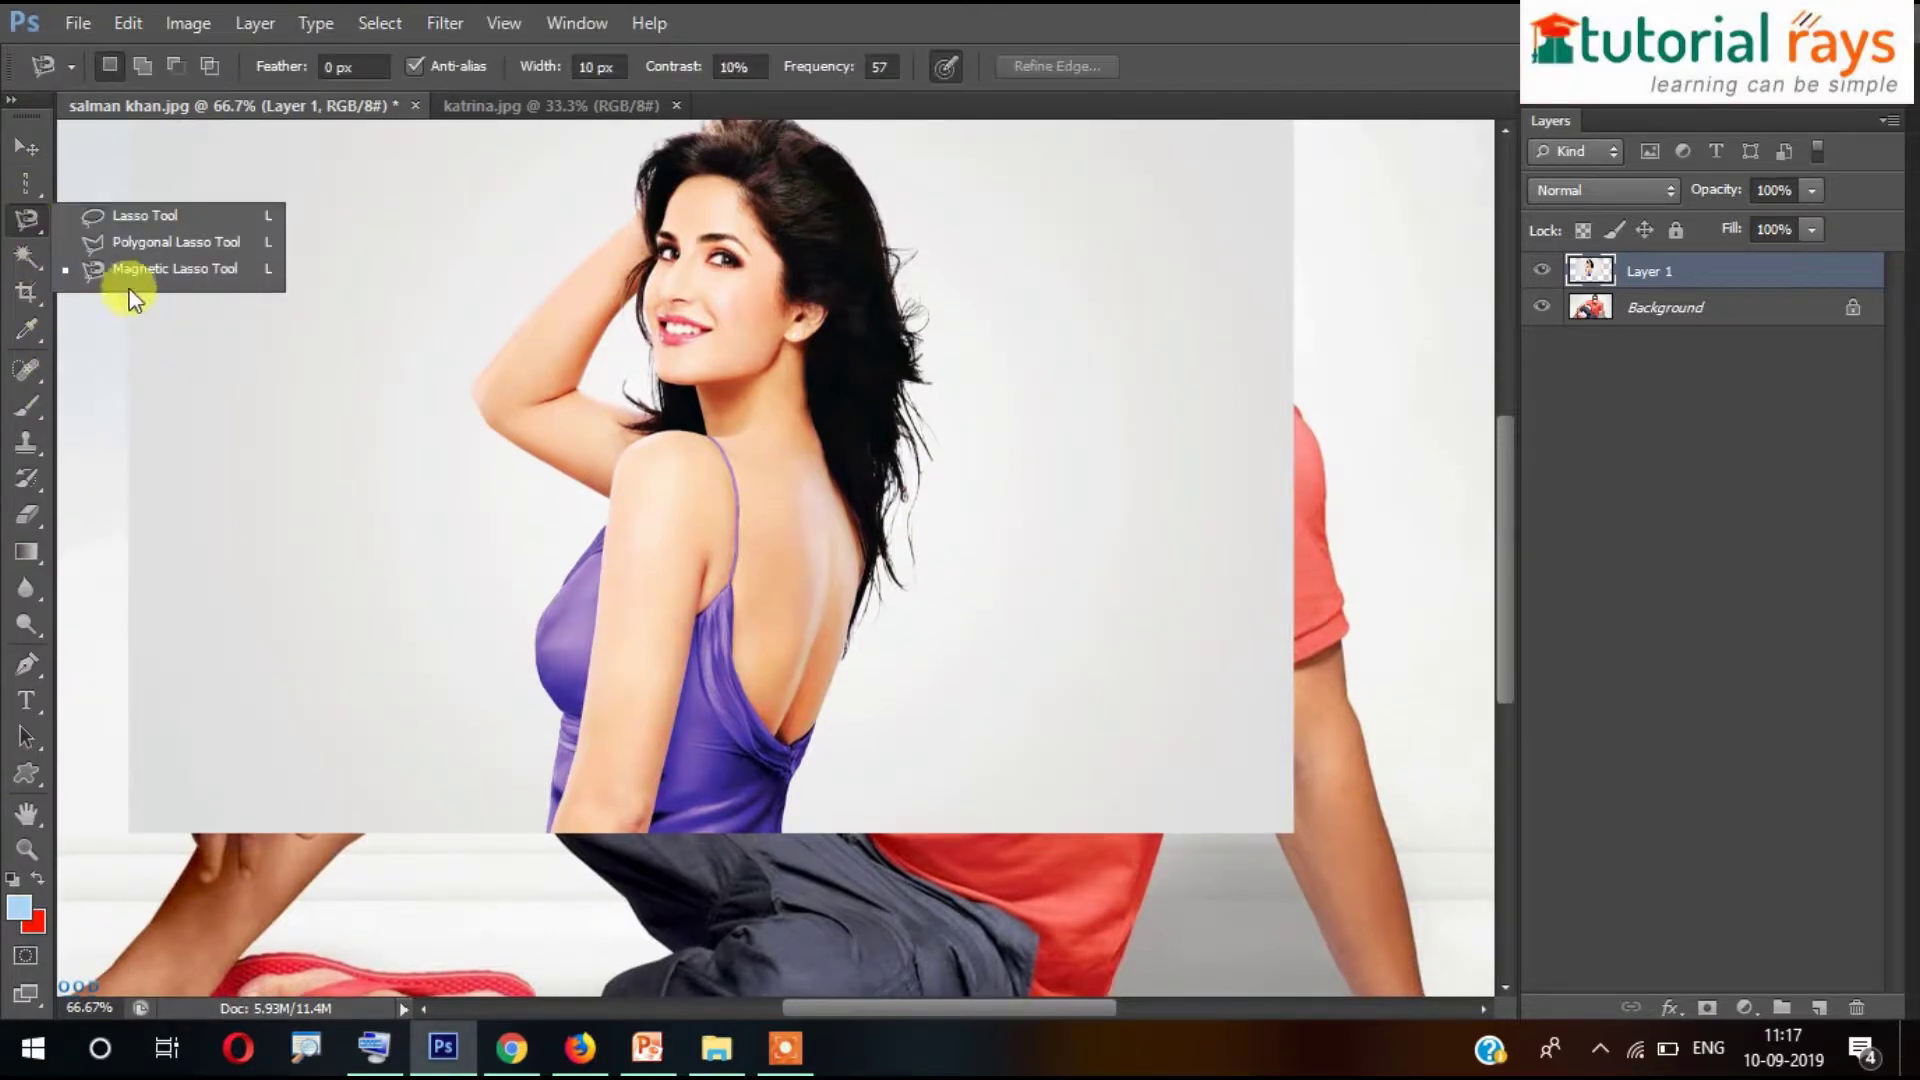
{"action": "left_click_drag", "start_coordinate": [22, 258], "coordinate": [138, 278]}
{"action": "scroll", "coordinate": [757, 395], "scroll_direction": "up", "scroll_amount": 2}
{"action": "scroll", "coordinate": [757, 394], "scroll_direction": "up", "scroll_amount": 1}
{"action": "left_click", "coordinate": [490, 320]}
{"action": "scroll", "coordinate": [517, 390], "scroll_direction": "down", "scroll_amount": 2}
- Set the Magic Wand tolerance to 20, clear the selection, and reselect the gray background around the woman
{"action": "double_click", "coordinate": [628, 67]}
{"action": "type", "text": "20"}
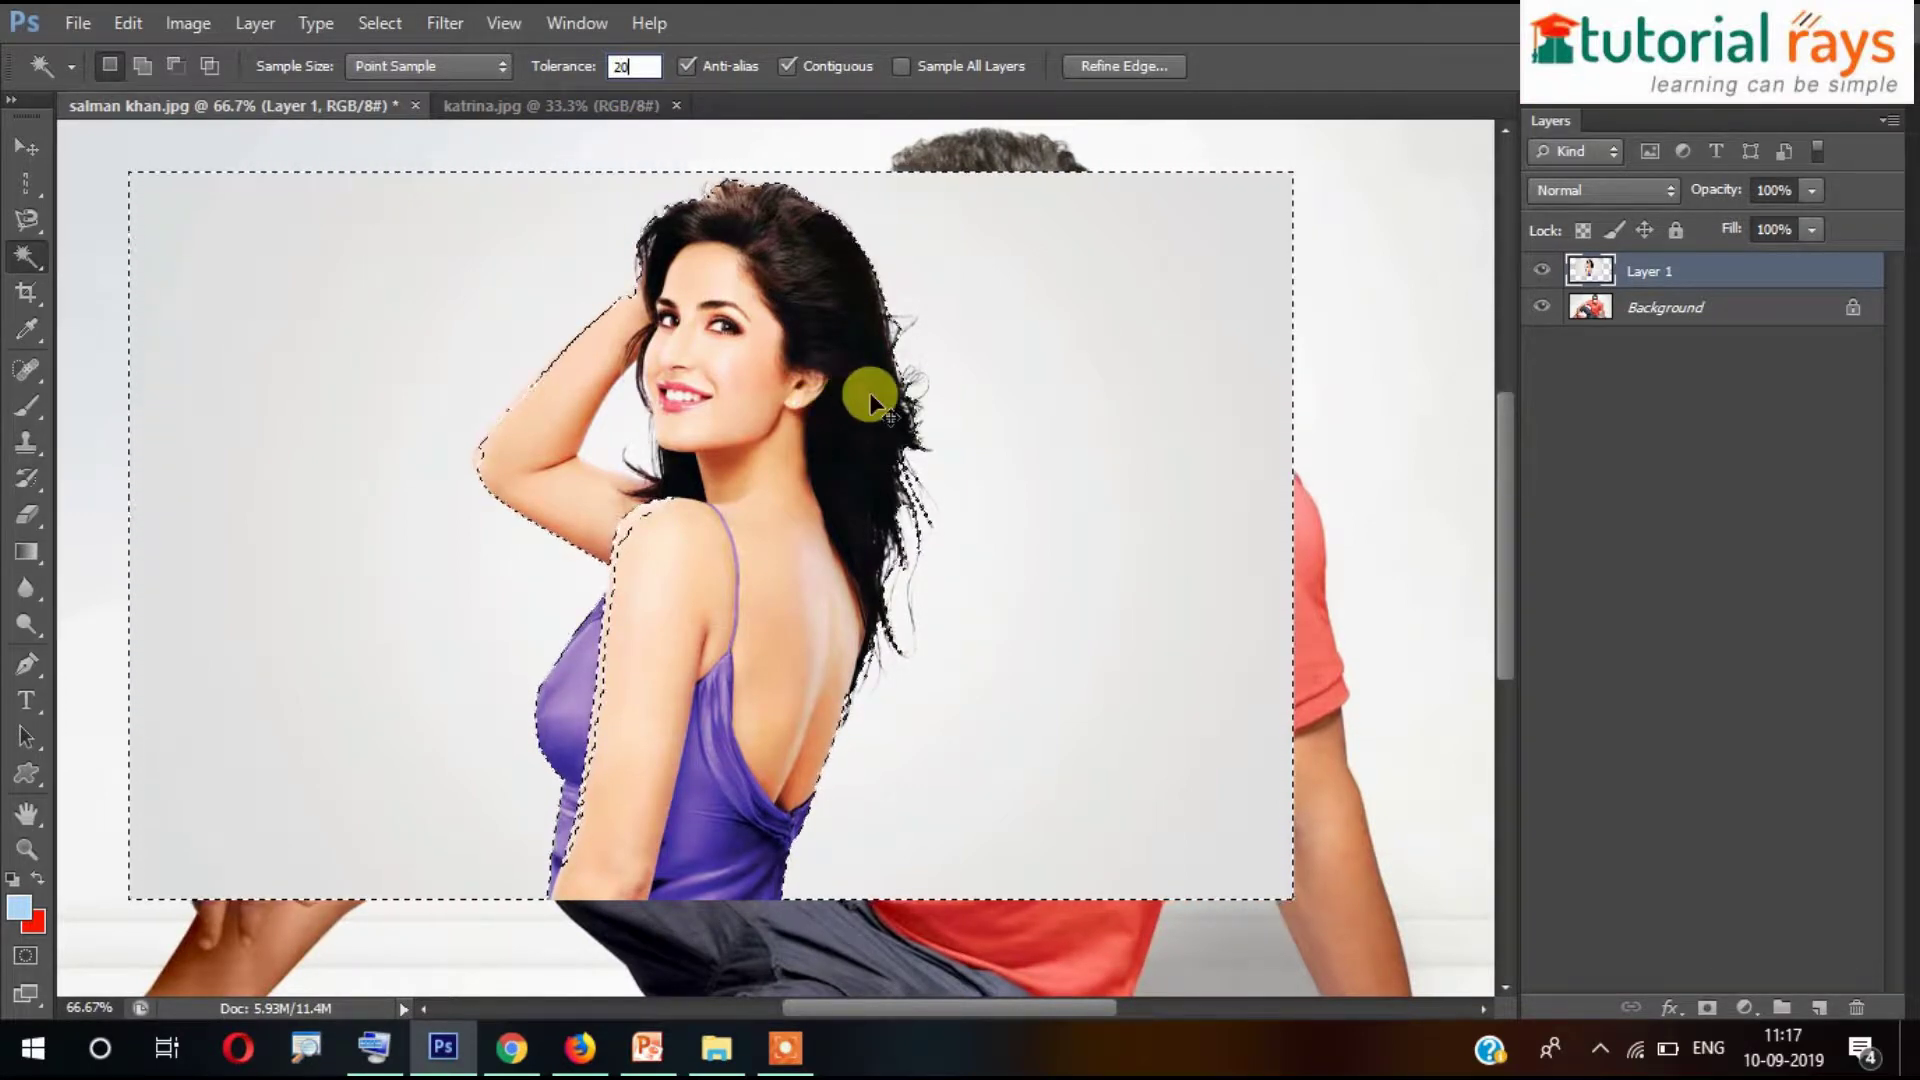
{"action": "key", "text": "Return"}
{"action": "key", "text": "ctrl+d"}
{"action": "left_click", "coordinate": [478, 368]}
{"action": "scroll", "coordinate": [1016, 493], "scroll_direction": "down", "scroll_amount": 3}
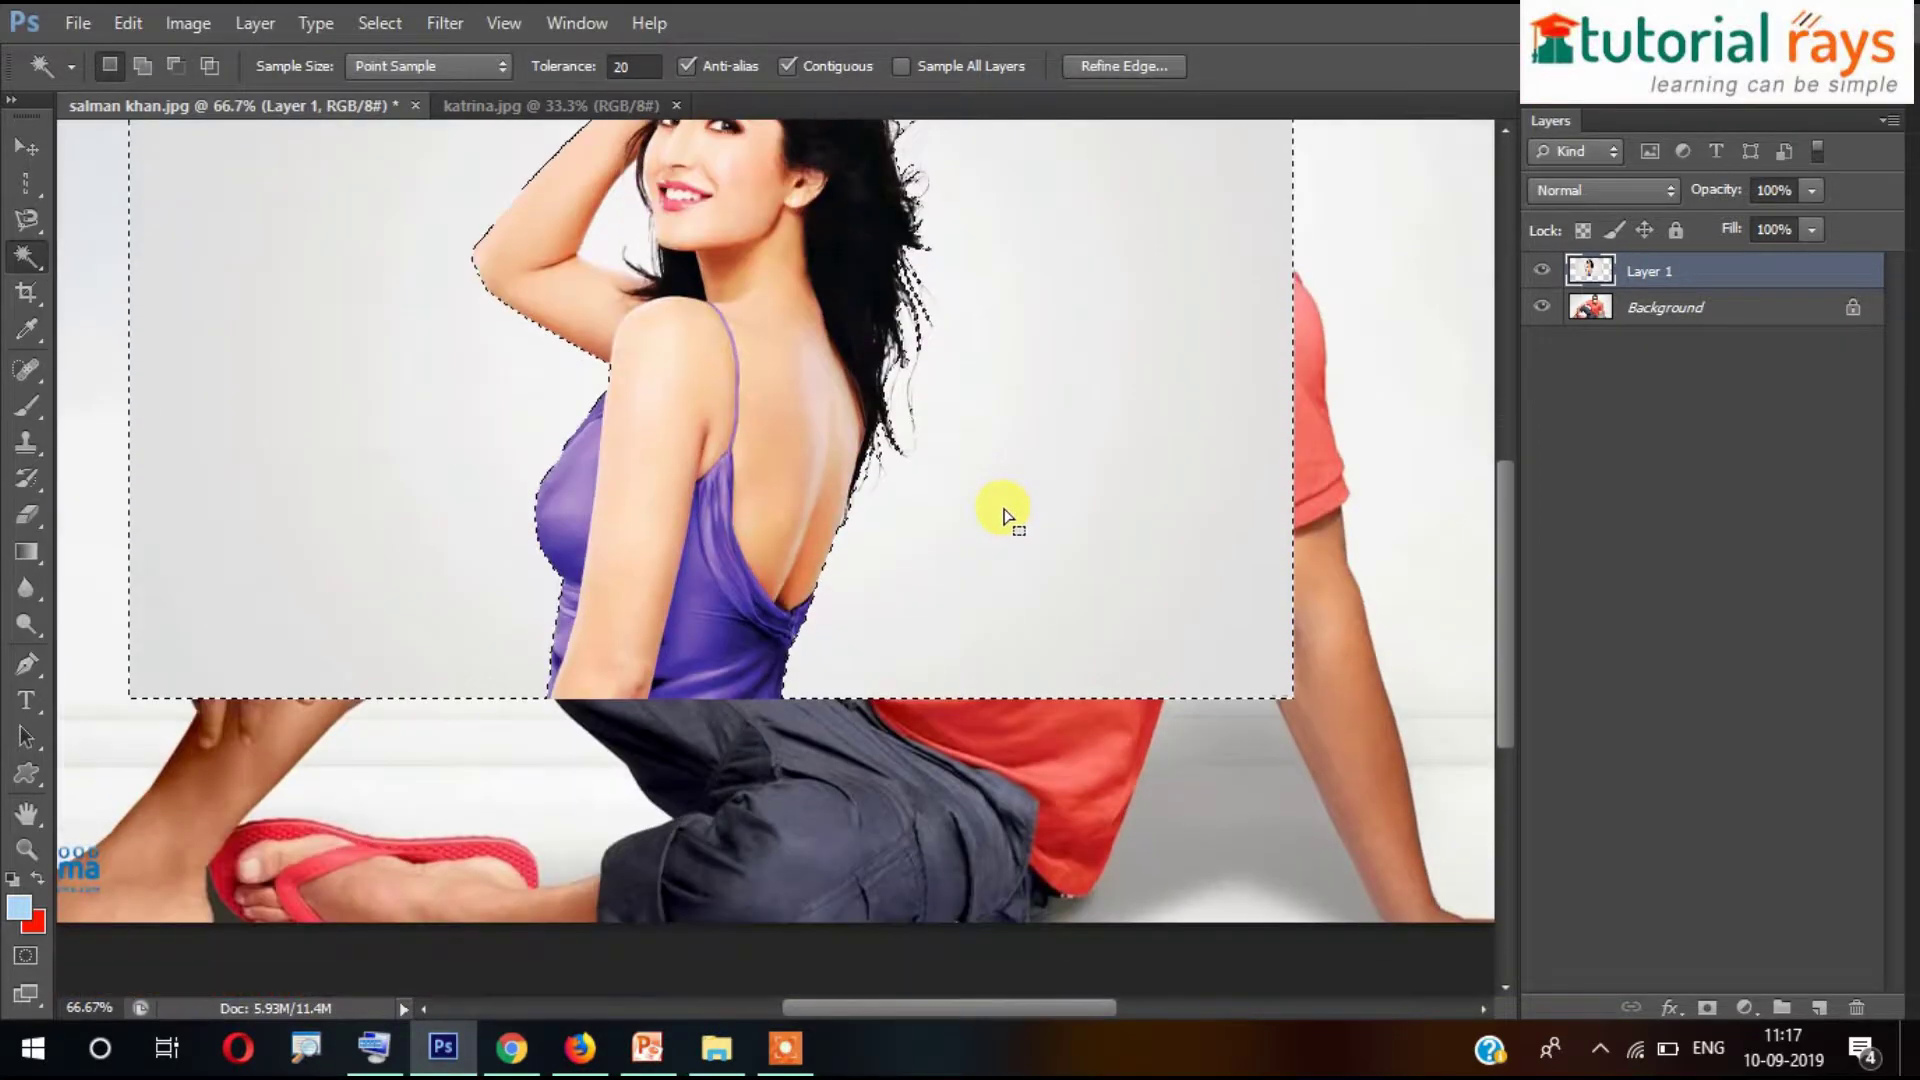
{"action": "scroll", "coordinate": [1004, 514], "scroll_direction": "up", "scroll_amount": 2}
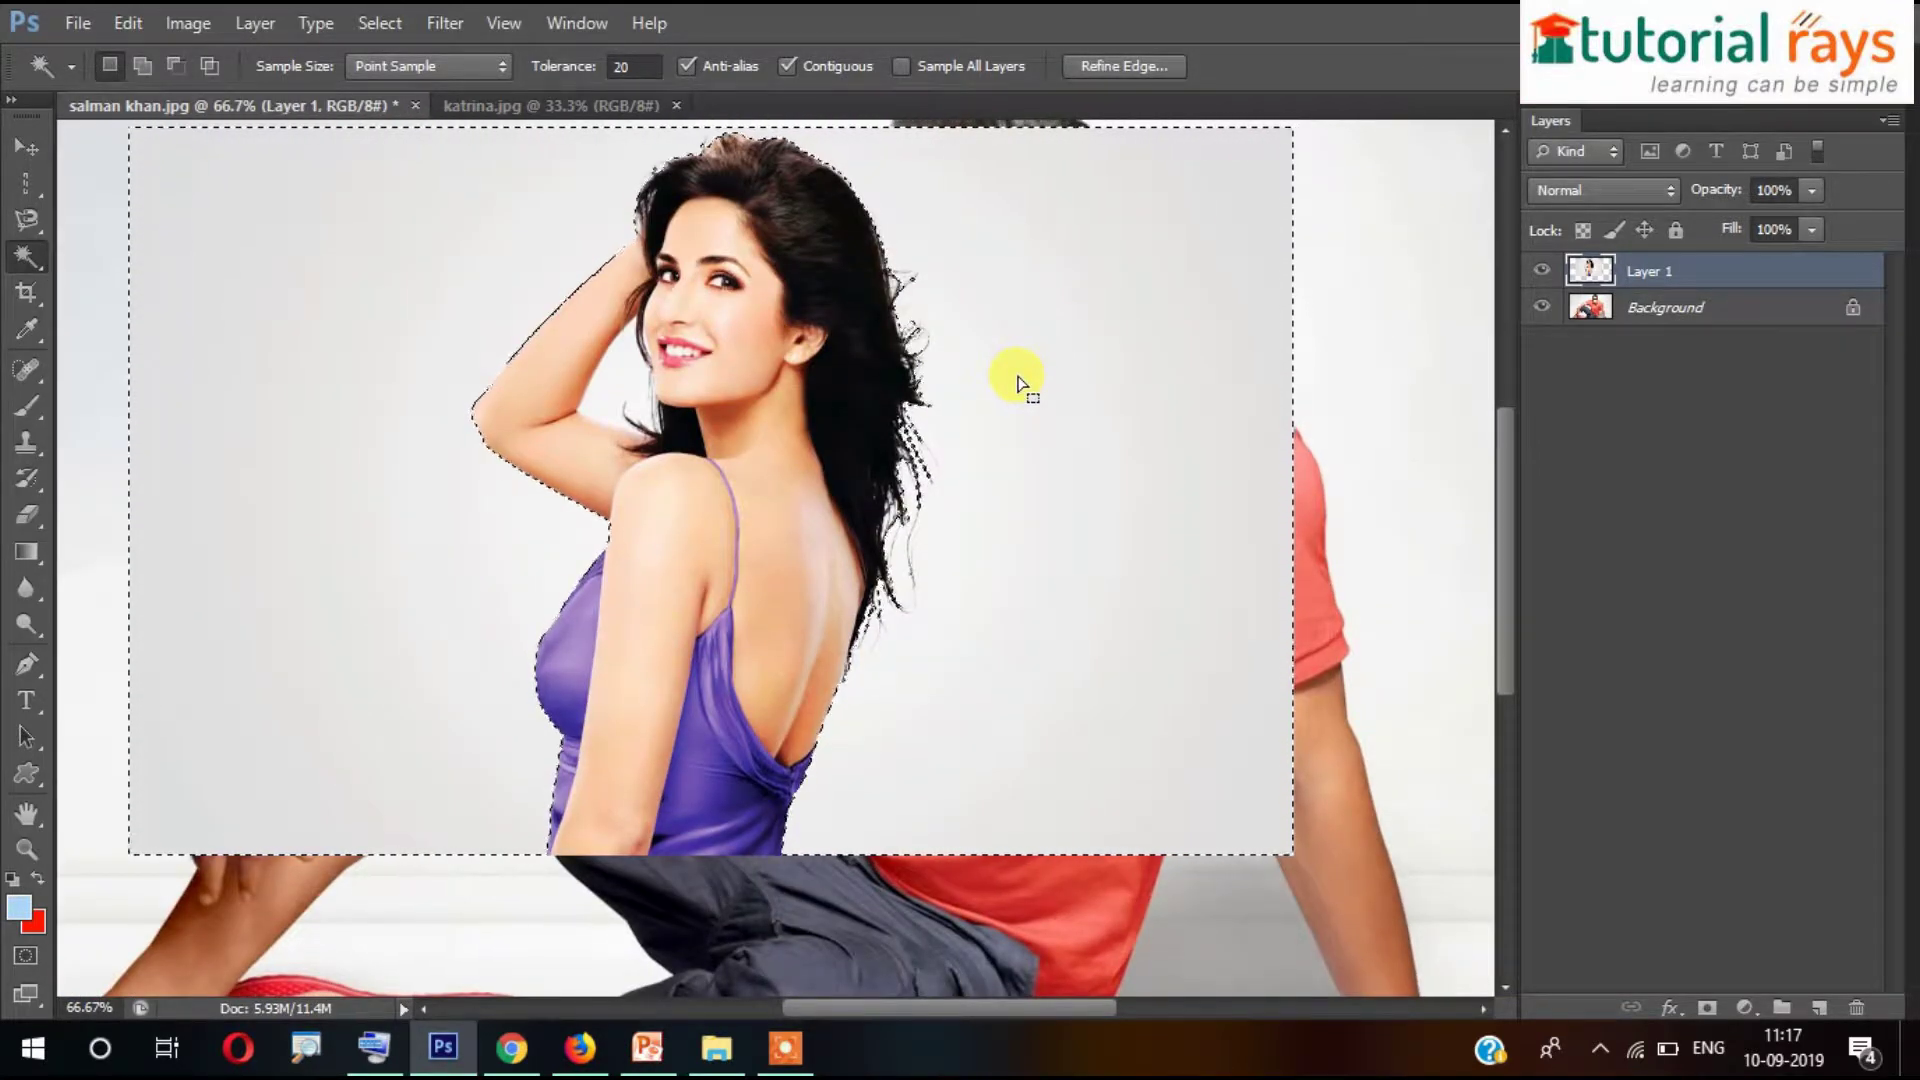
- Select the gap between arm and face together with the gray background, delete both areas from Layer 1, and deselect
{"action": "scroll", "coordinate": [1016, 377], "scroll_direction": "down", "scroll_amount": 1}
{"action": "scroll", "coordinate": [1015, 377], "scroll_direction": "up", "scroll_amount": 1}
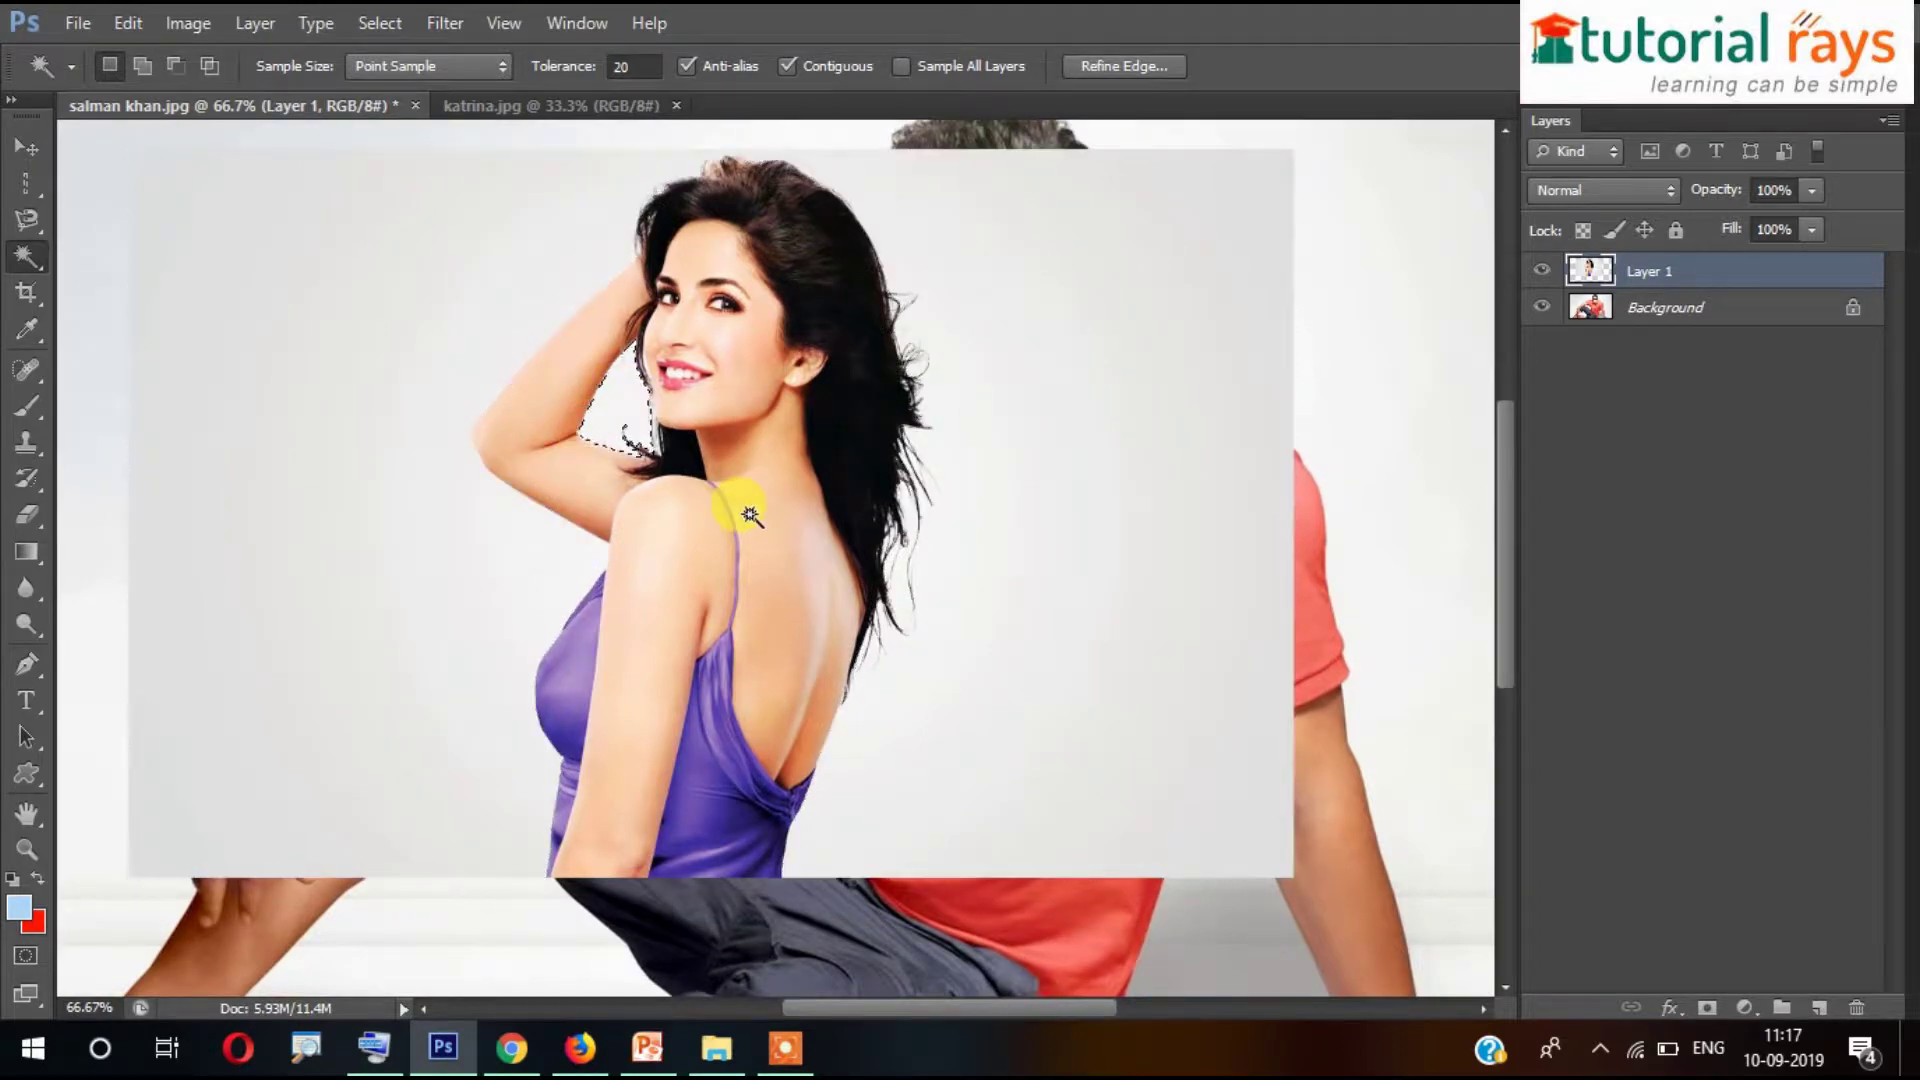
{"action": "left_click", "coordinate": [430, 340], "text": "shift"}
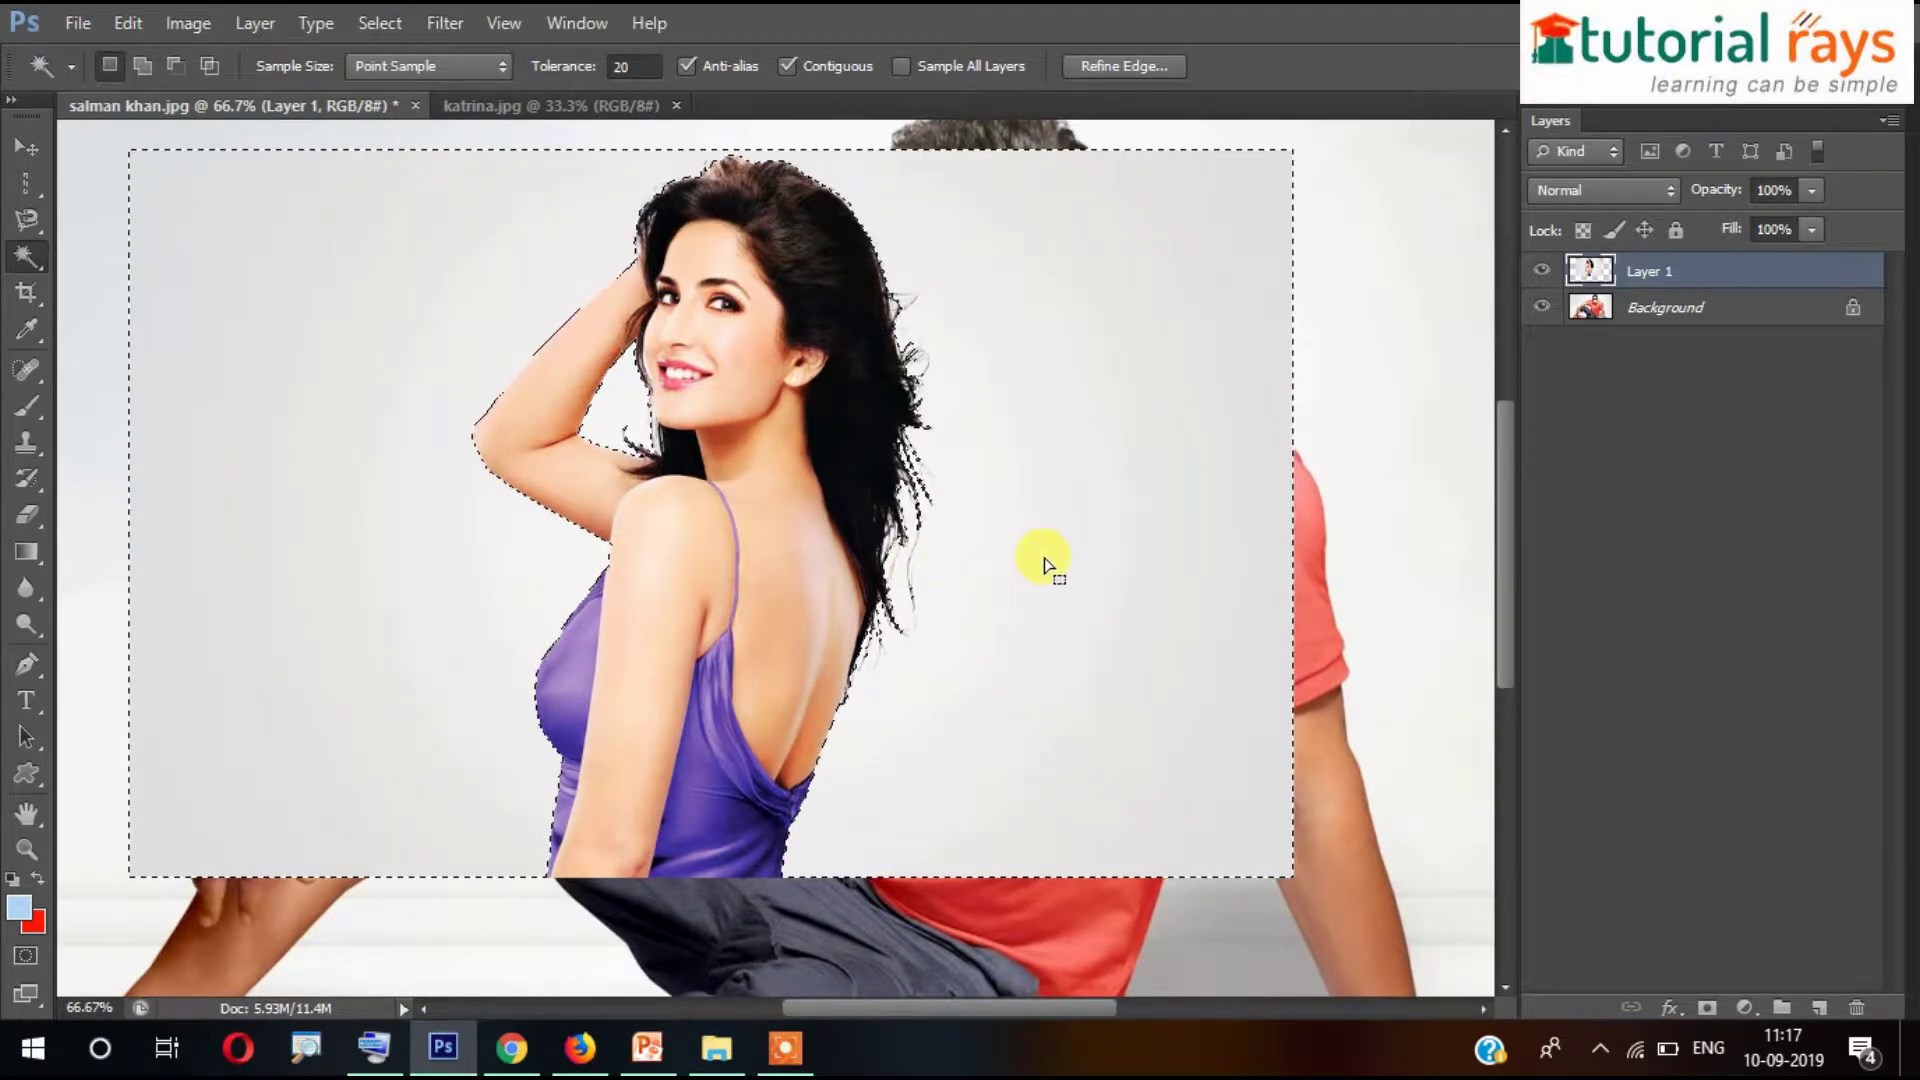
{"action": "key", "text": "Delete"}
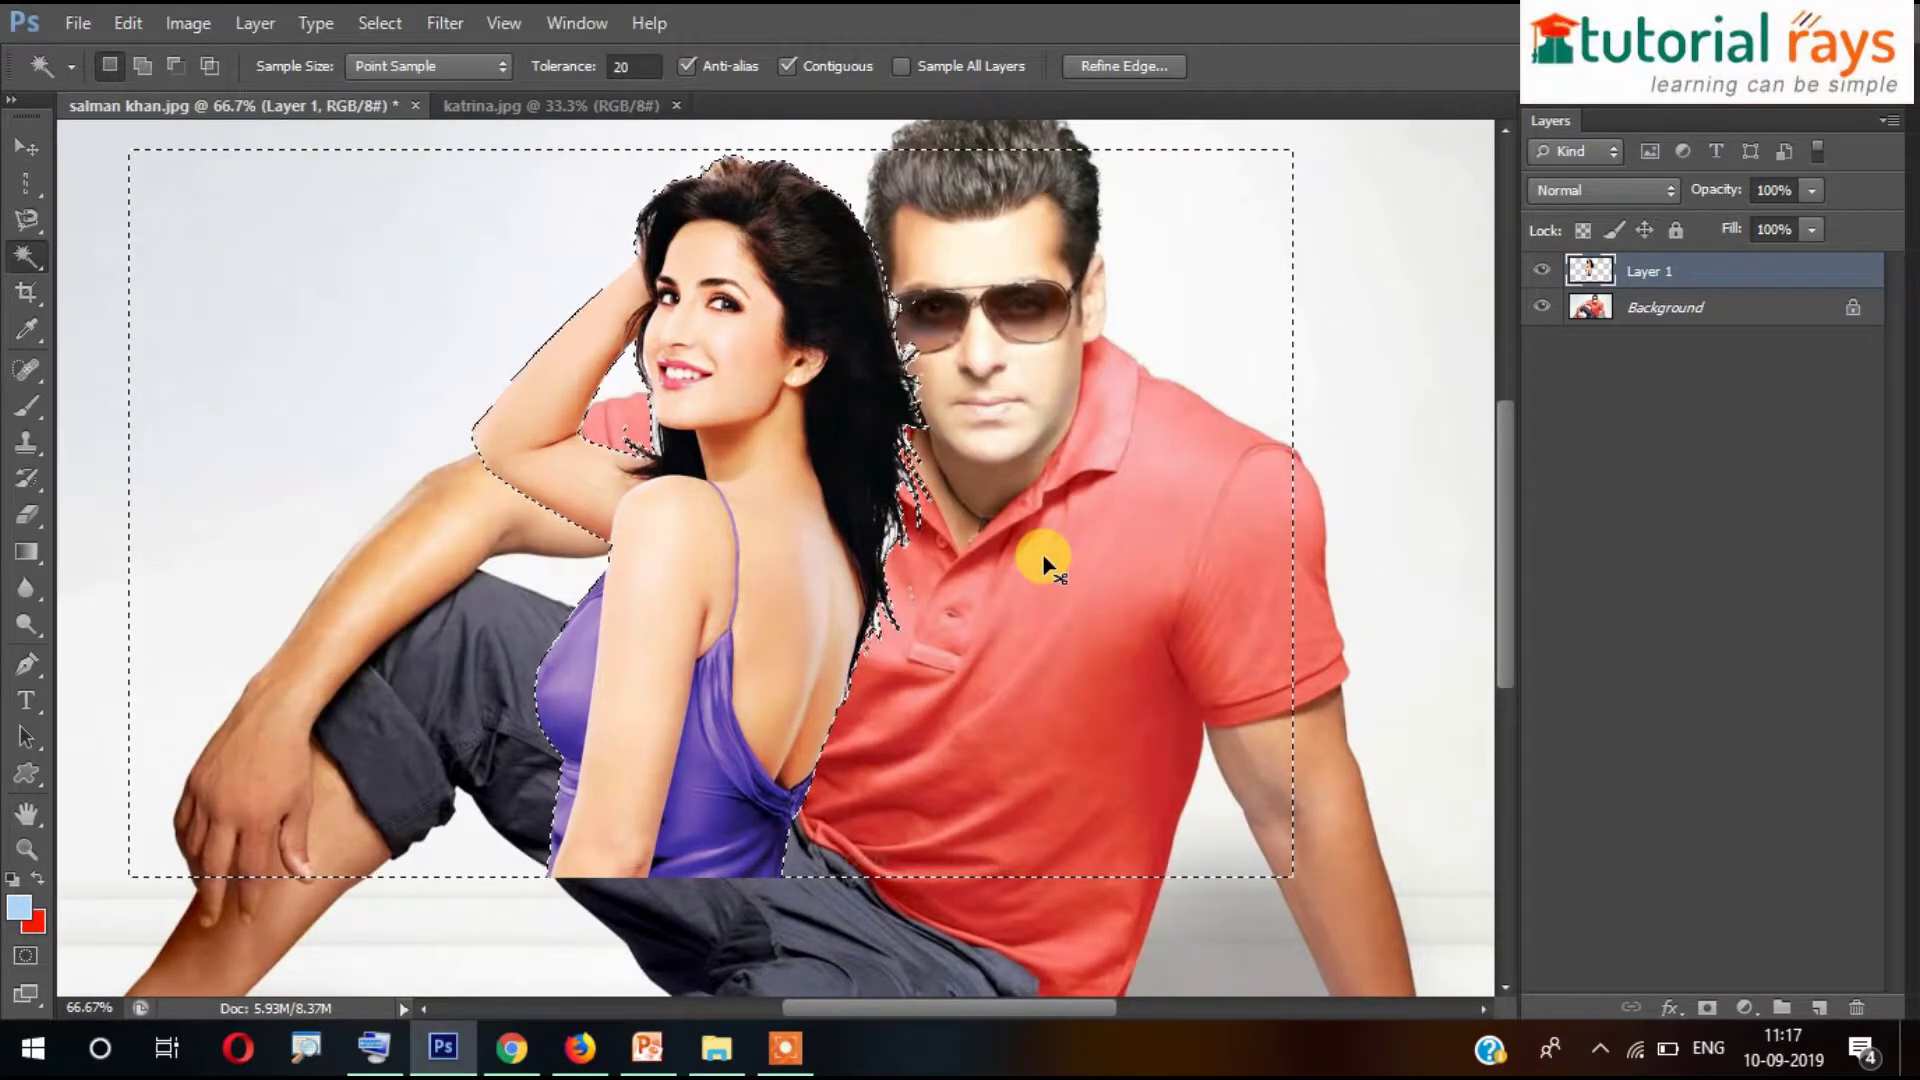
{"action": "key", "text": "ctrl+d"}
- Undo the deselection and the deletion of Layer 1's background
{"action": "key", "text": "ctrl+alt+z"}
{"action": "key", "text": "ctrl+alt+z"}
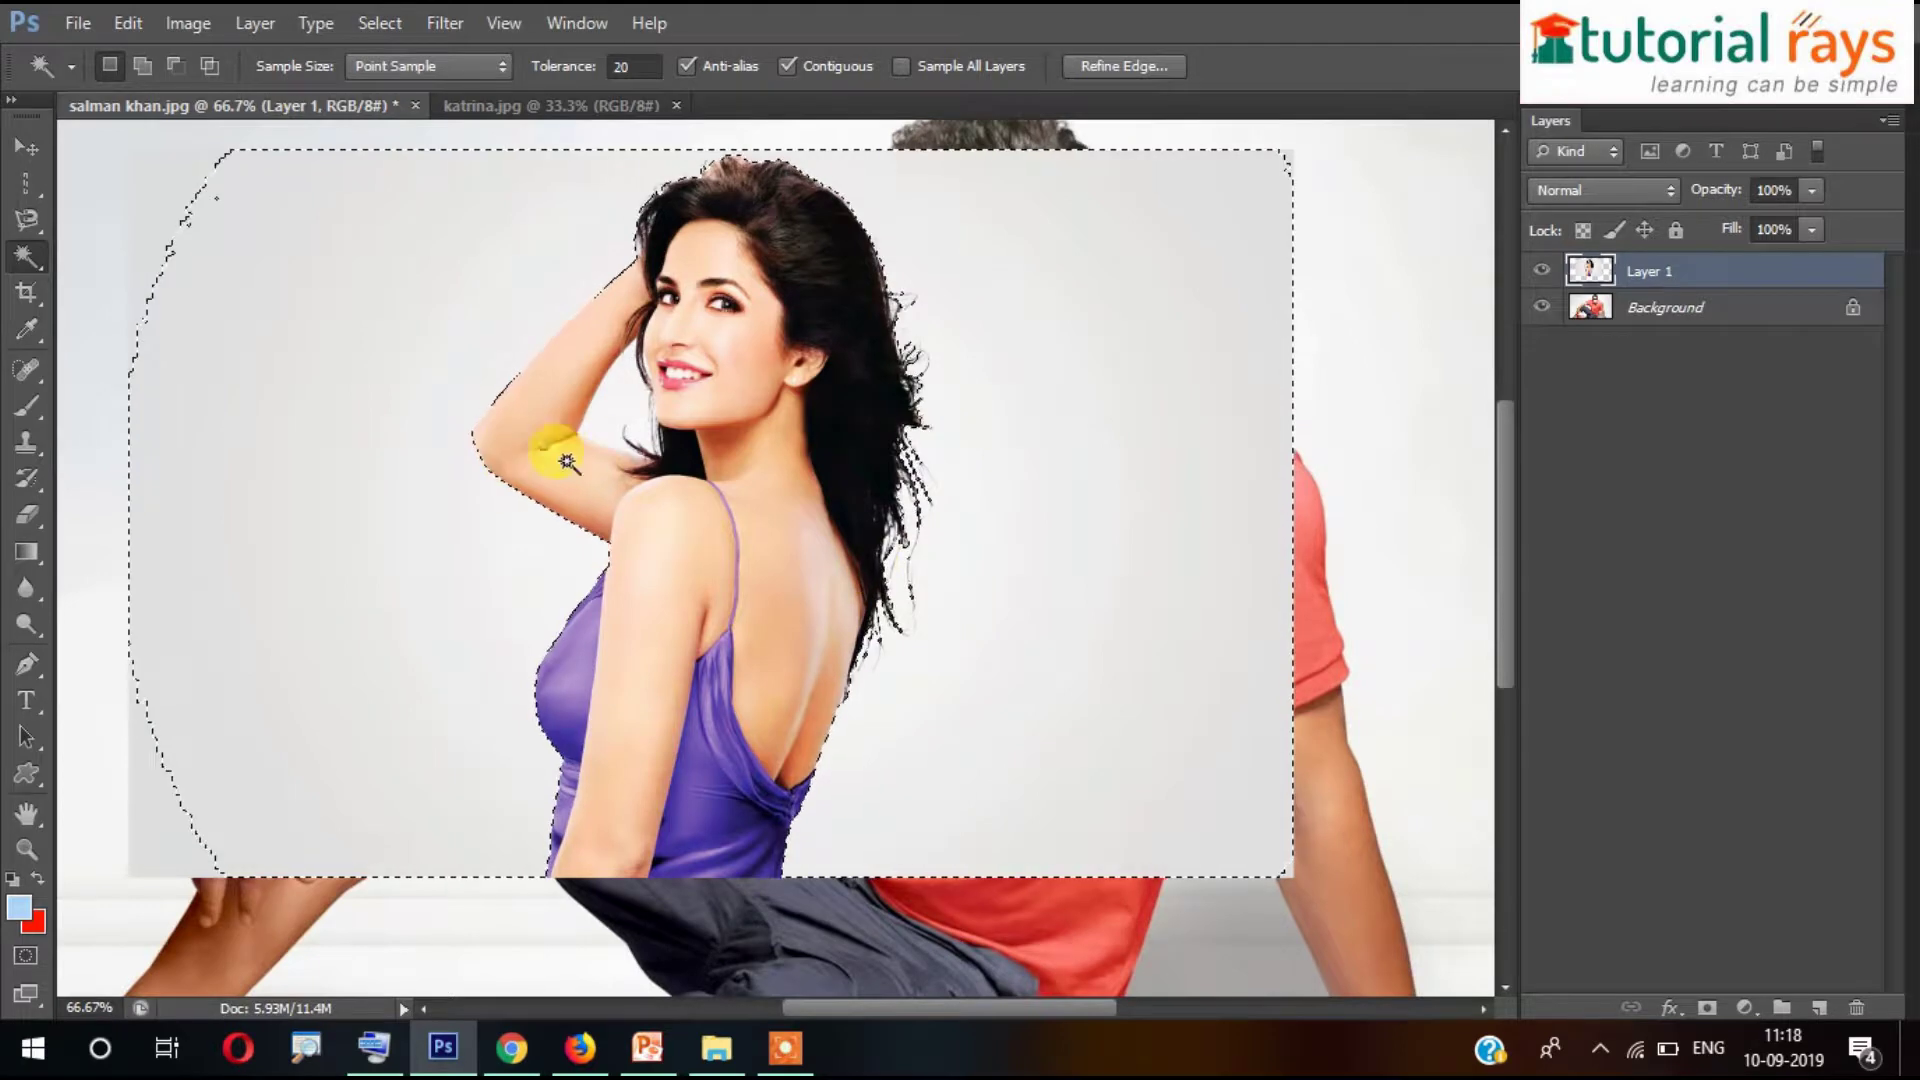
{"action": "scroll", "coordinate": [625, 390], "scroll_direction": "up", "scroll_amount": 3}
{"action": "scroll", "coordinate": [636, 428], "scroll_direction": "down", "scroll_amount": 4}
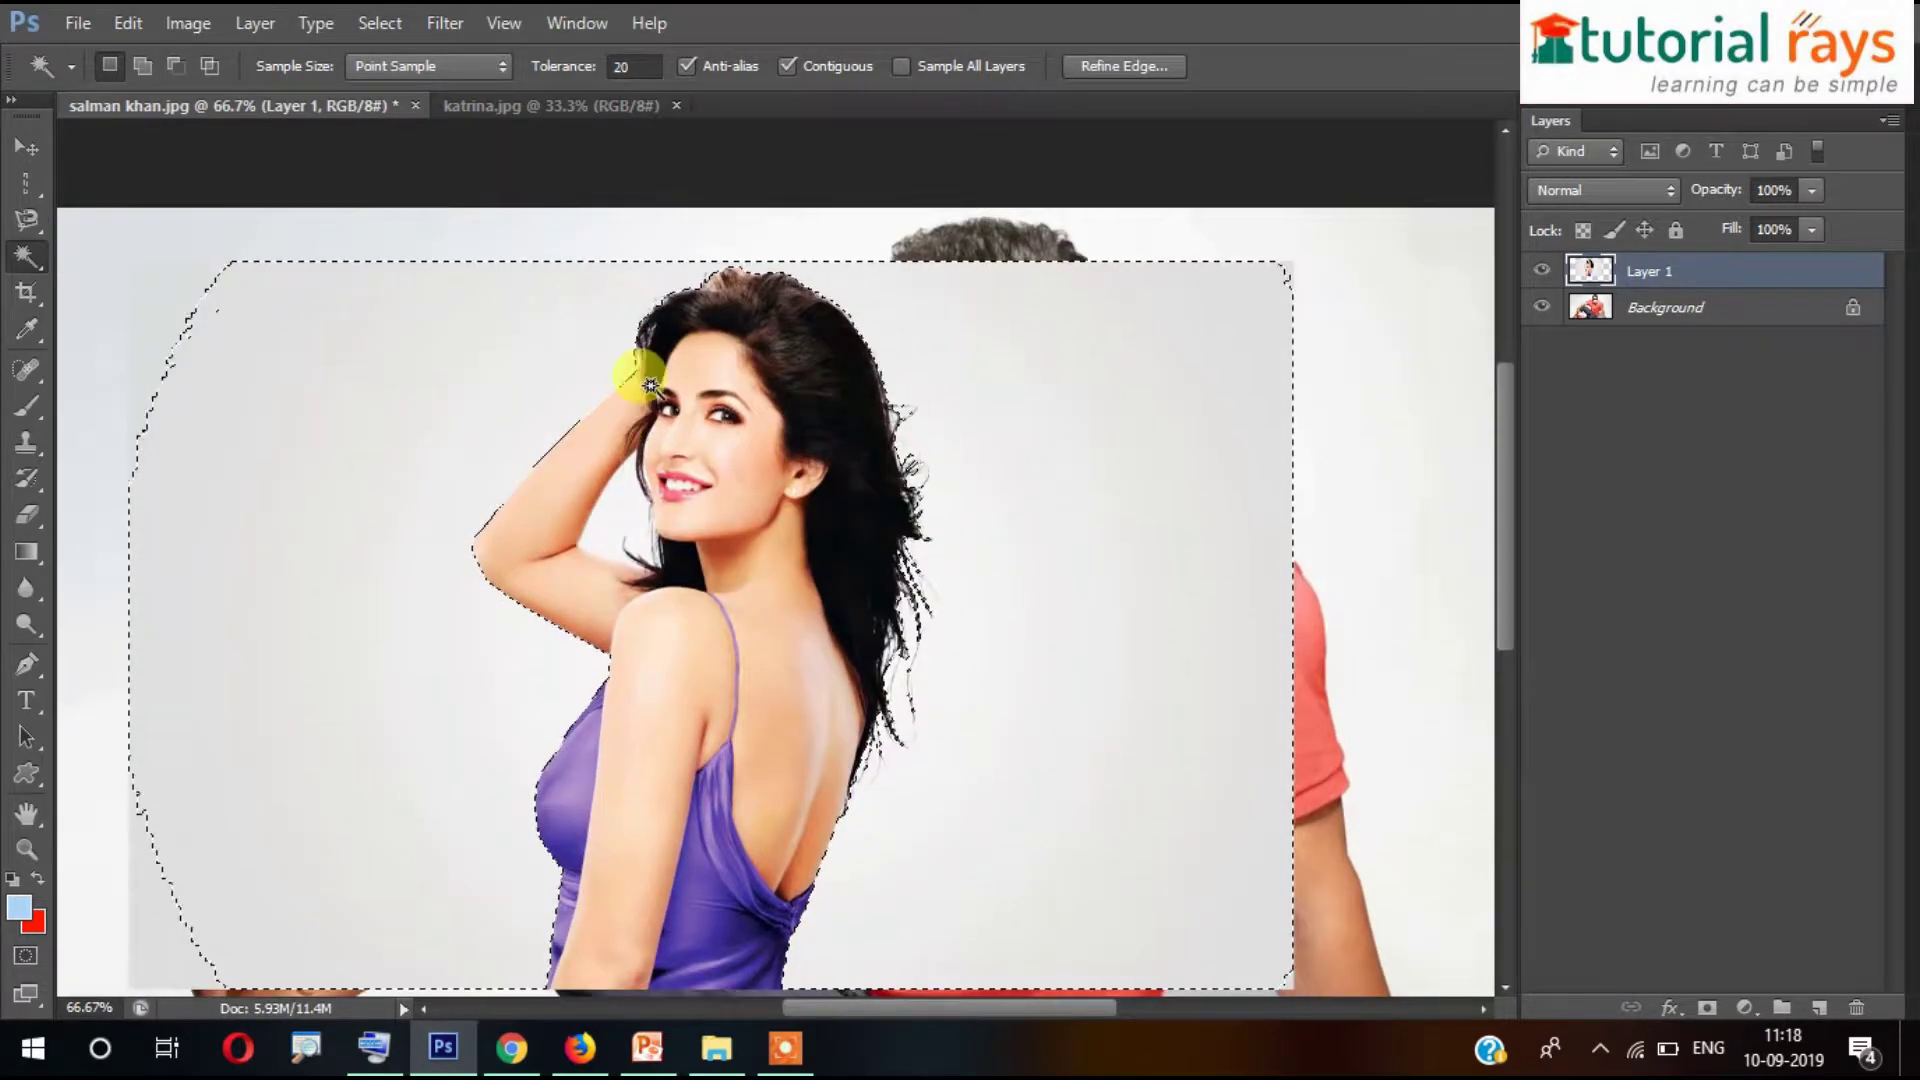
{"action": "scroll", "coordinate": [588, 160], "scroll_direction": "up", "scroll_amount": 2}
- Set the Magic Wand tolerance to 30 and reselect the gray background, including the gap between arm and face
{"action": "left_click", "coordinate": [630, 66]}
{"action": "type", "text": "30"}
{"action": "key", "text": "Return"}
{"action": "key", "text": "ctrl+d"}
{"action": "left_click", "coordinate": [225, 416]}
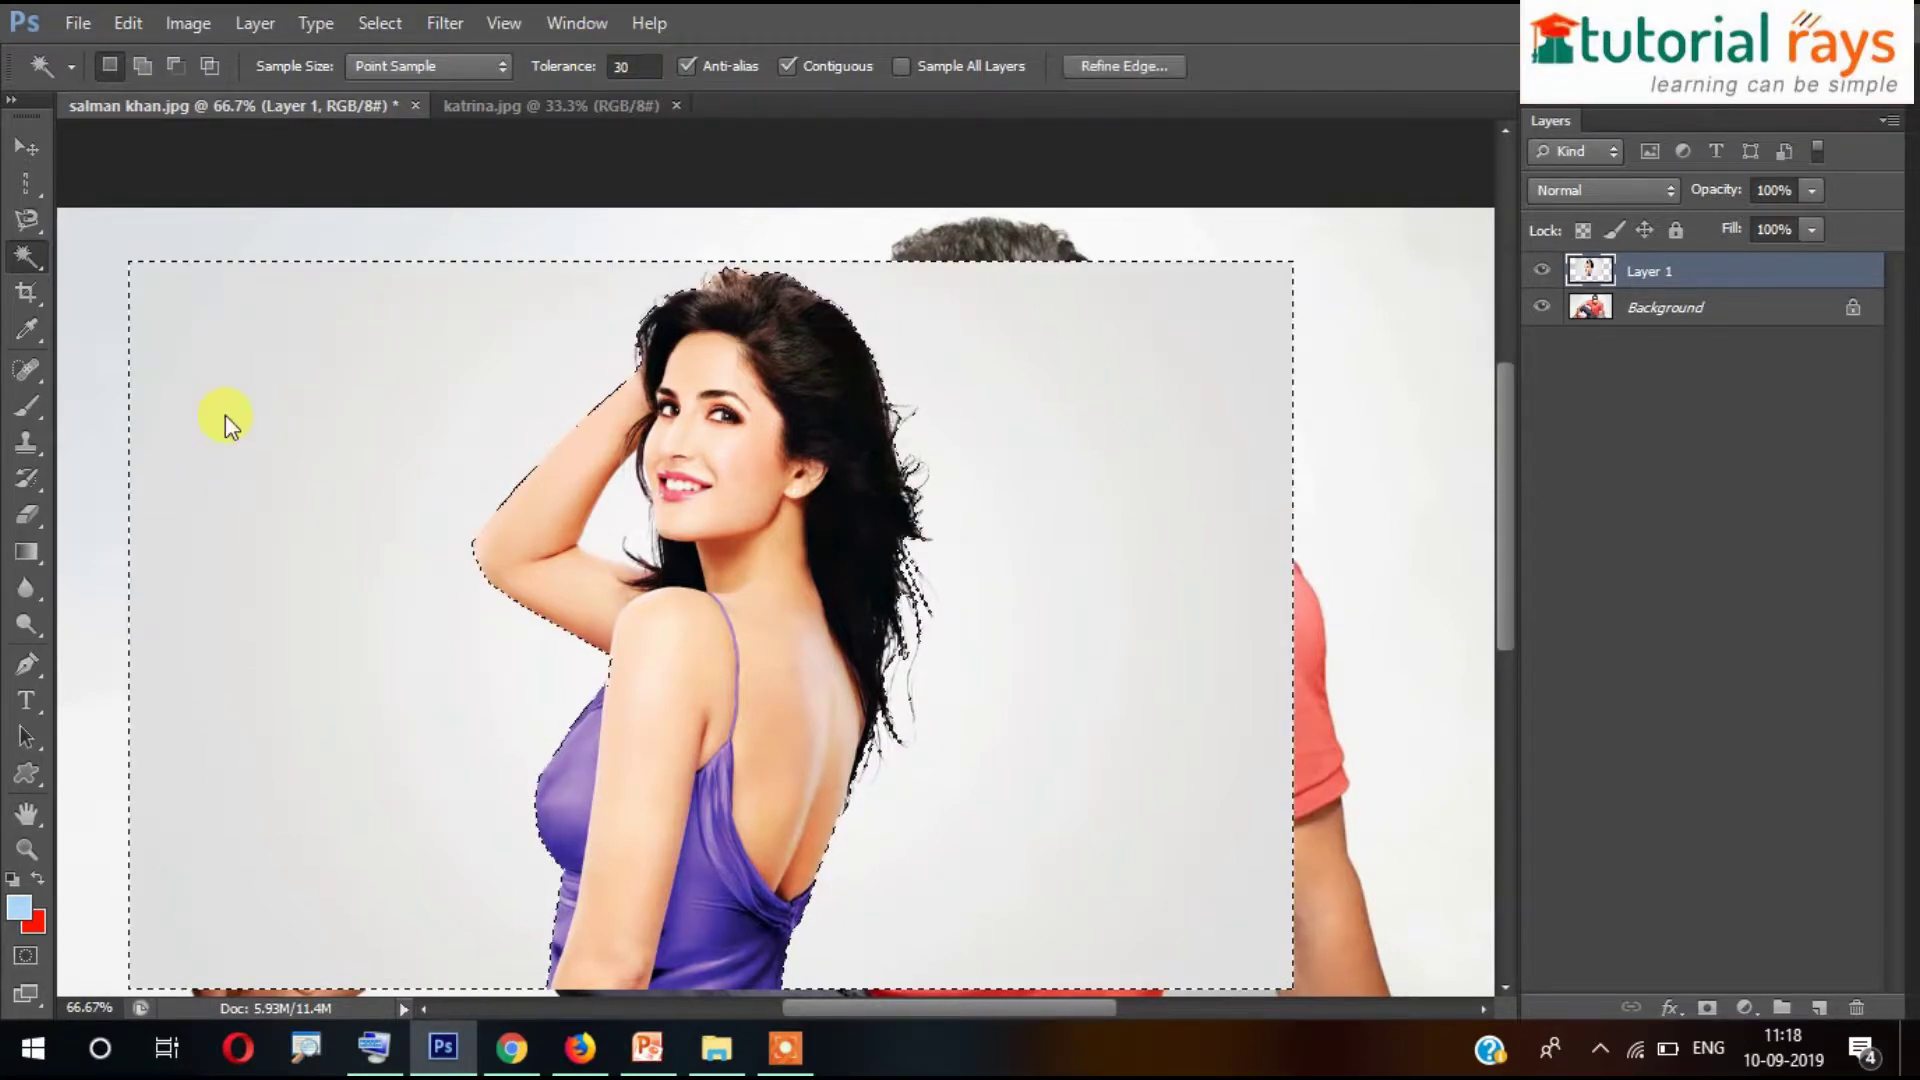
{"action": "scroll", "coordinate": [591, 463], "scroll_direction": "down", "scroll_amount": 3}
{"action": "scroll", "coordinate": [994, 536], "scroll_direction": "up", "scroll_amount": 2}
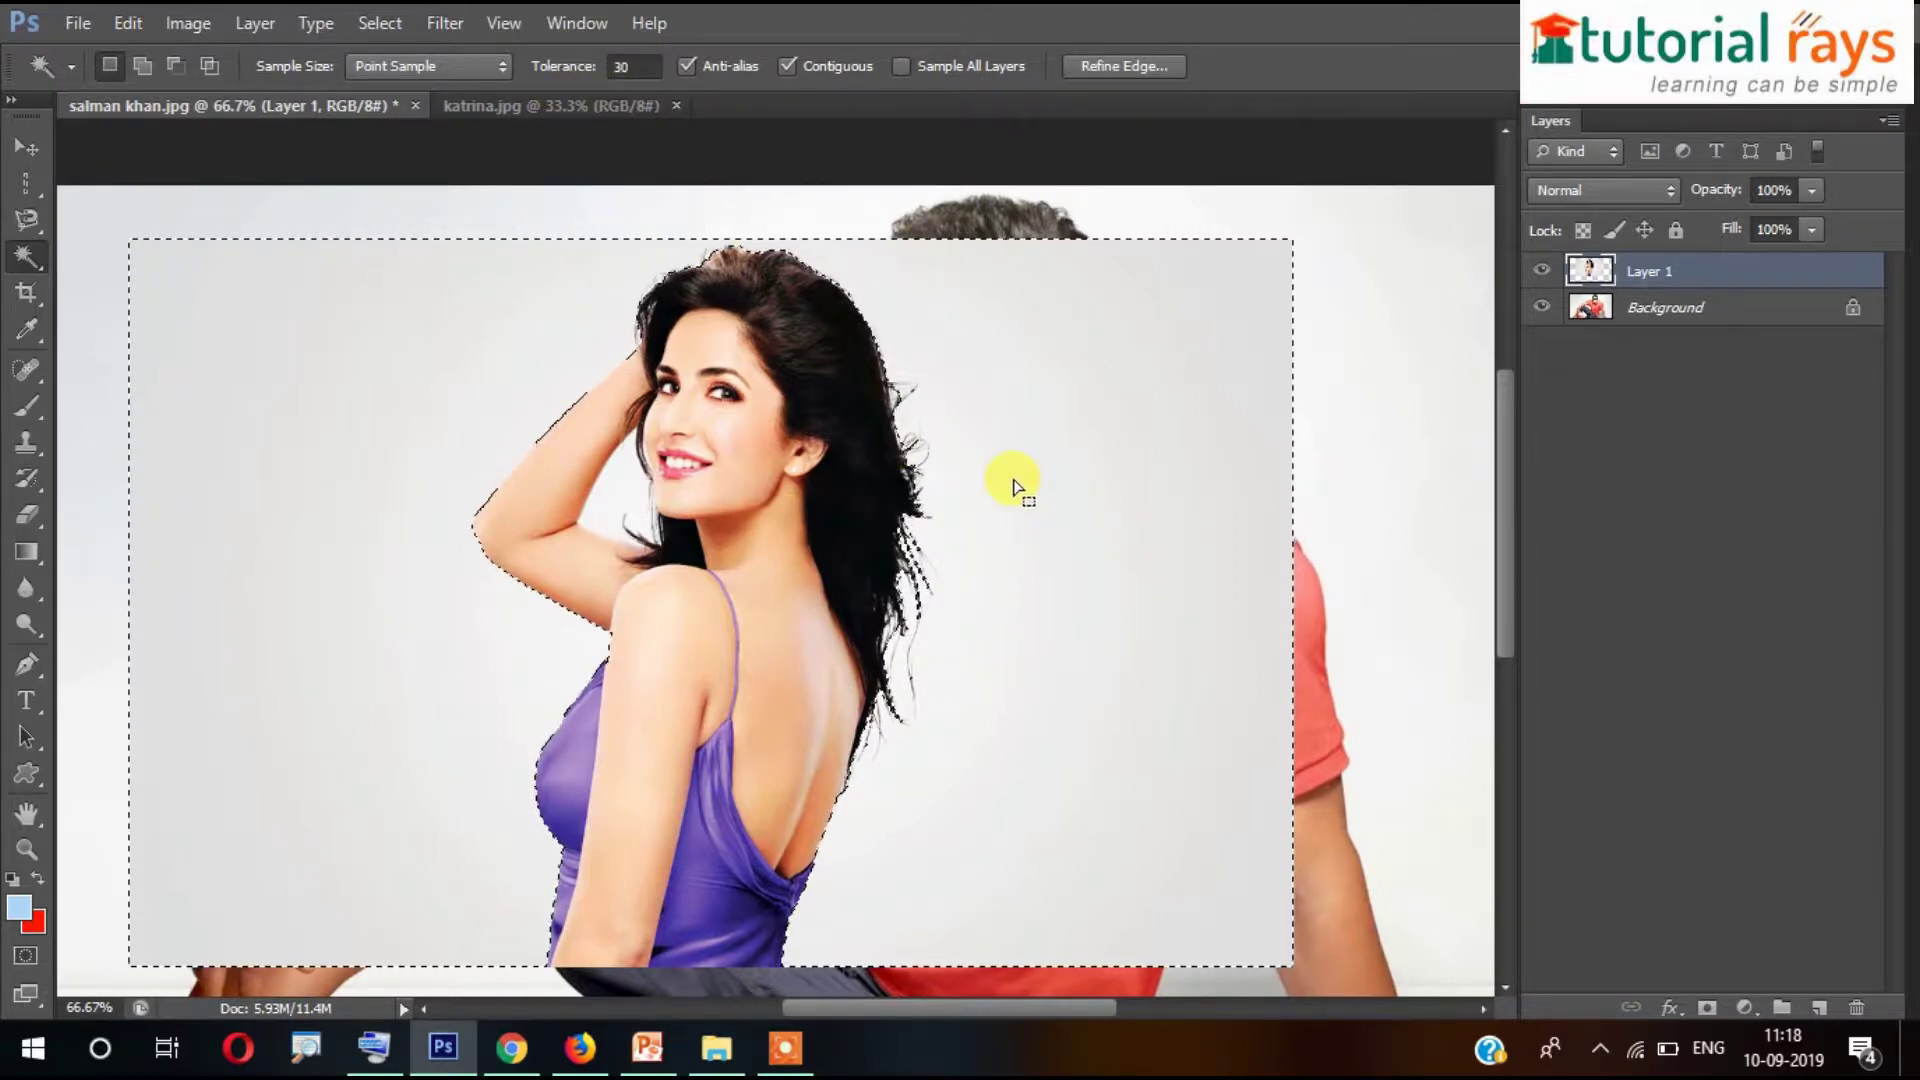
{"action": "scroll", "coordinate": [1000, 520], "scroll_direction": "down", "scroll_amount": 1}
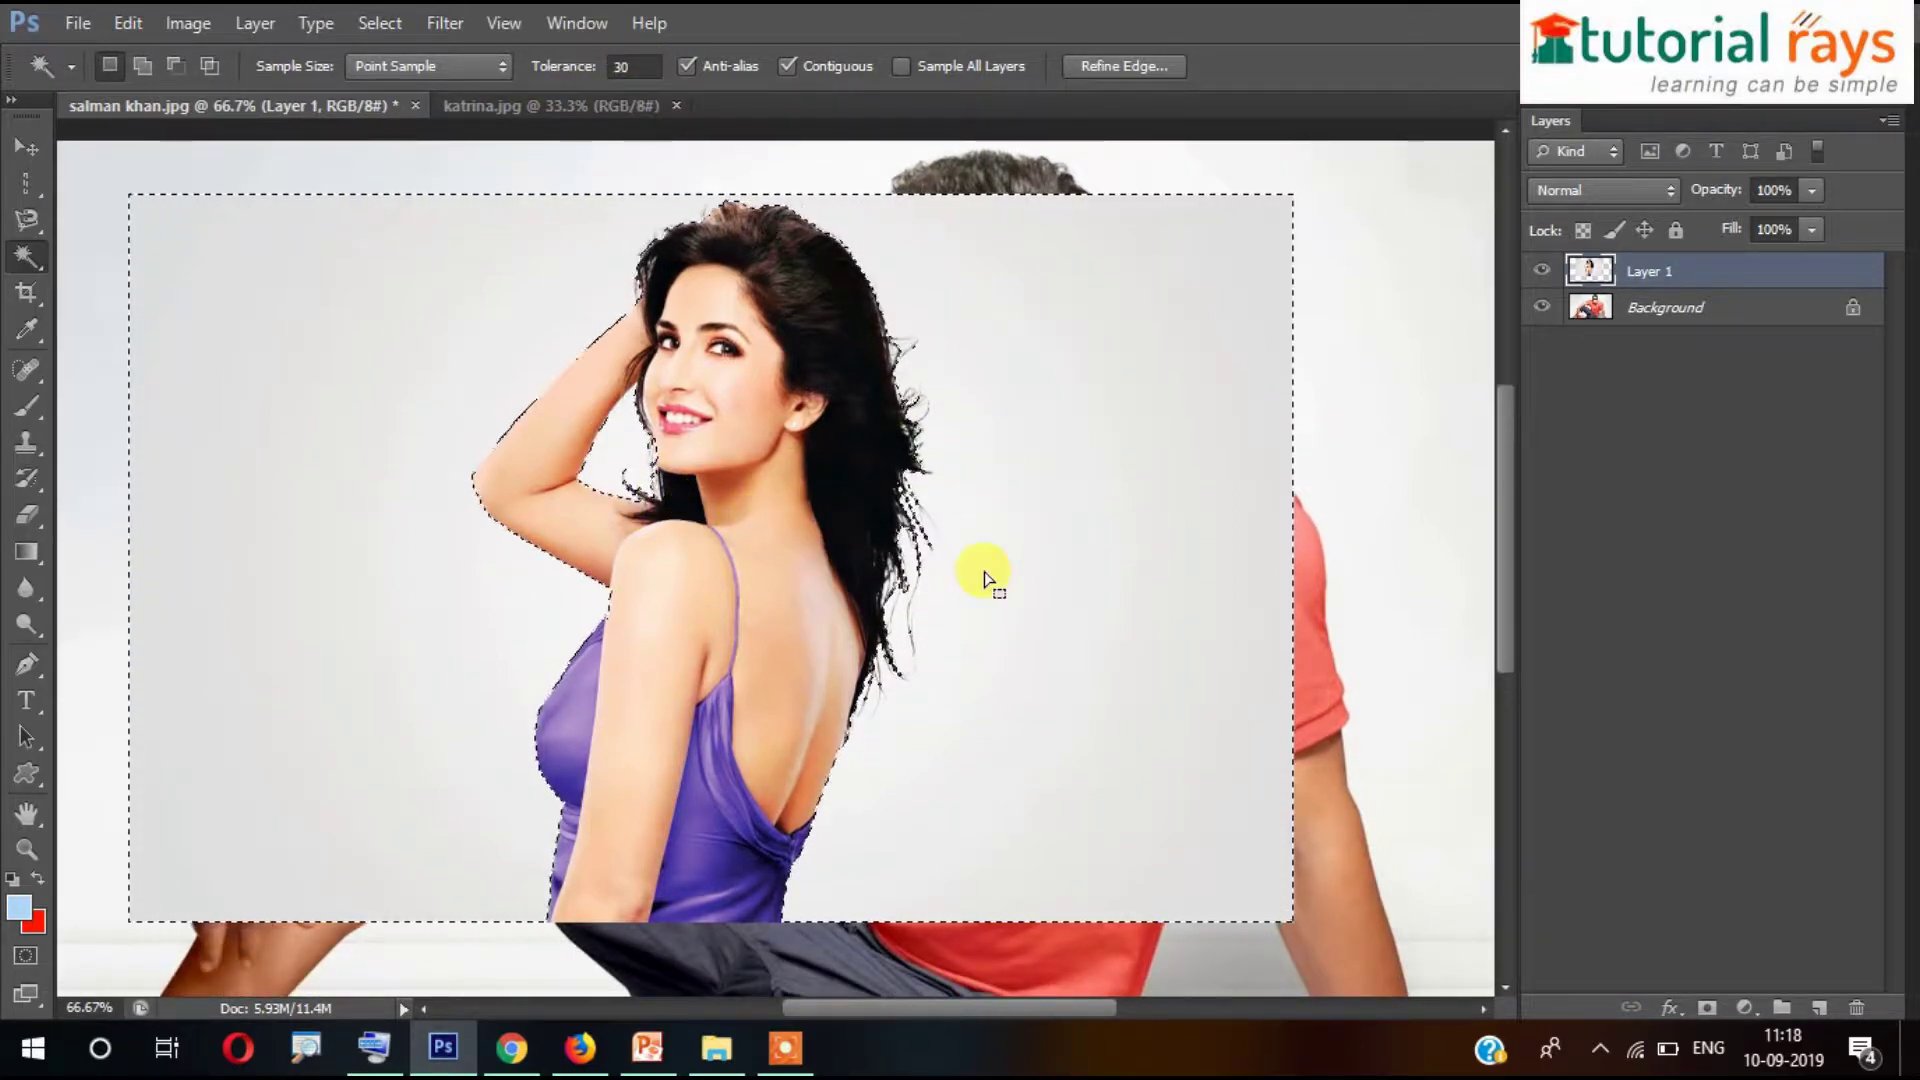
- Delete the selected background from Layer 1, deselect, and undo both operations
{"action": "key", "text": "Delete"}
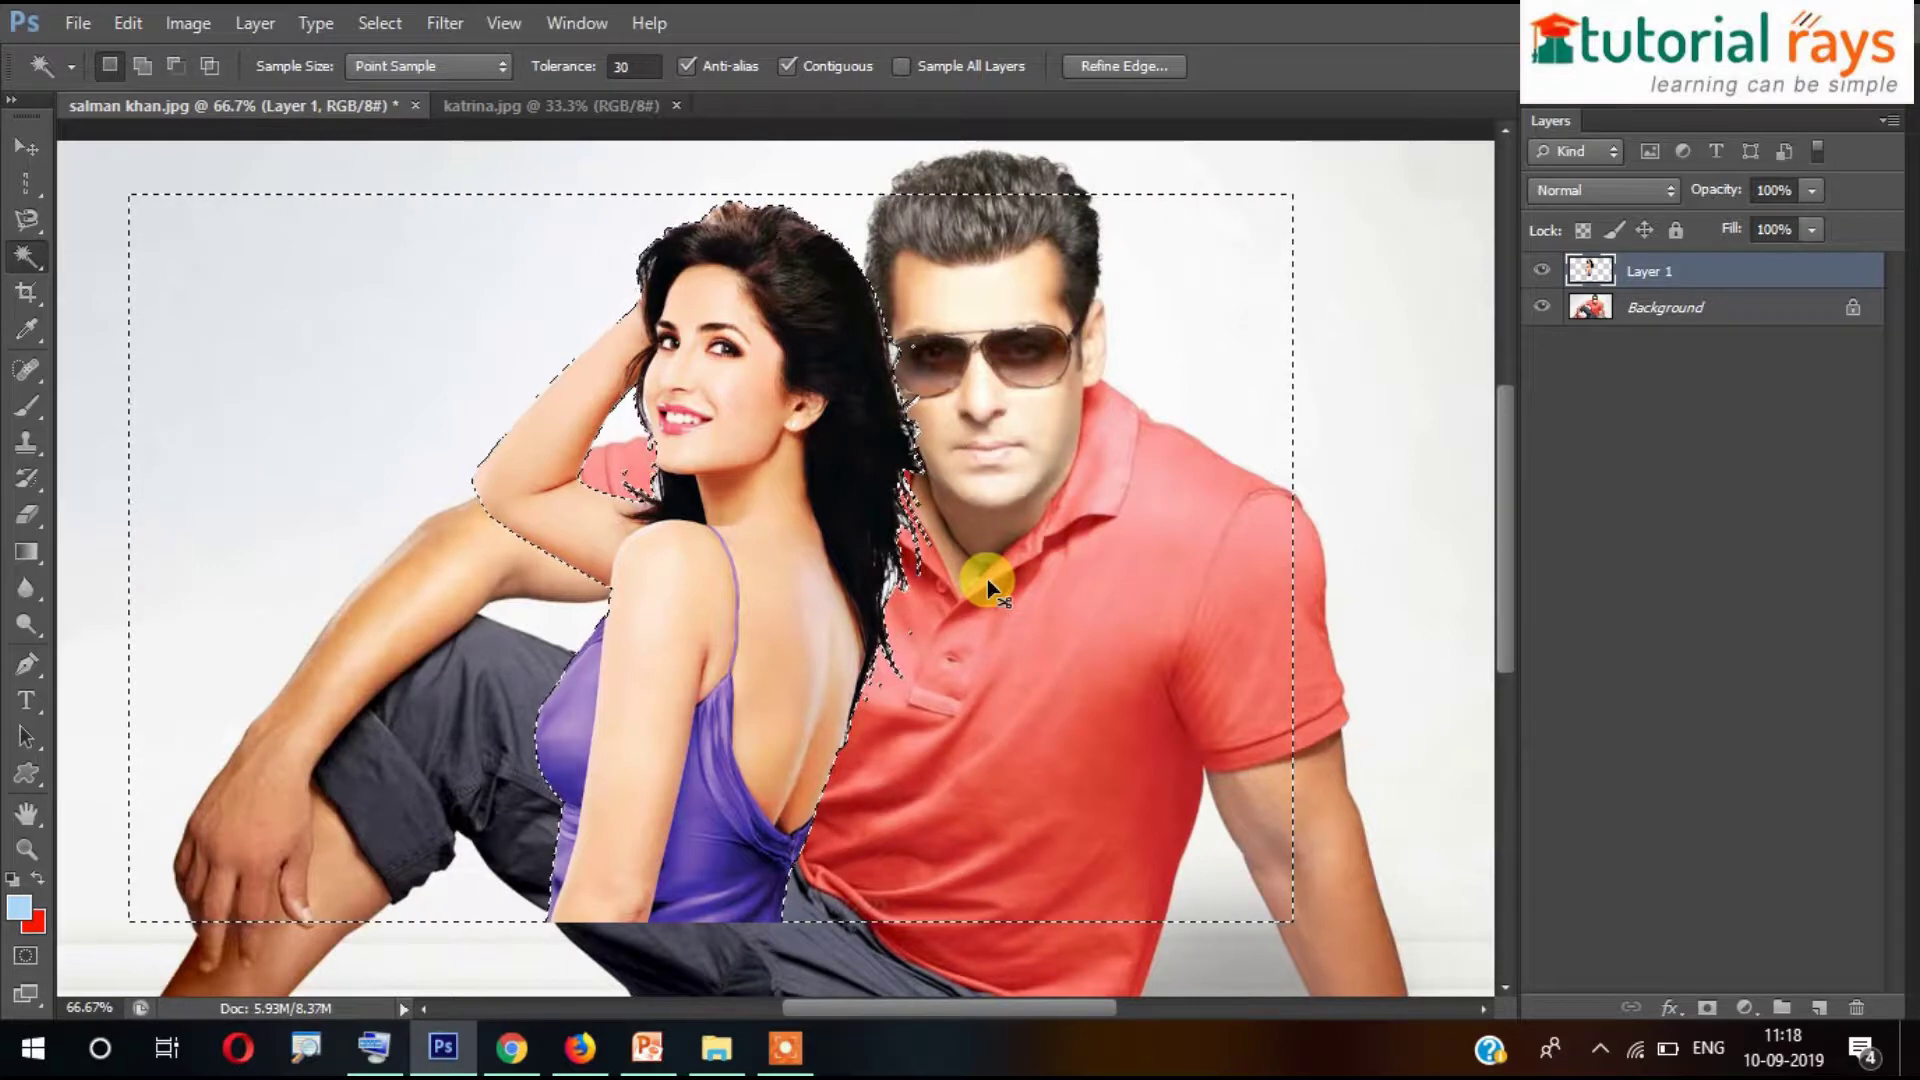
{"action": "key", "text": "ctrl+d"}
{"action": "key", "text": "ctrl+alt+z"}
{"action": "key", "text": "ctrl+alt+z"}
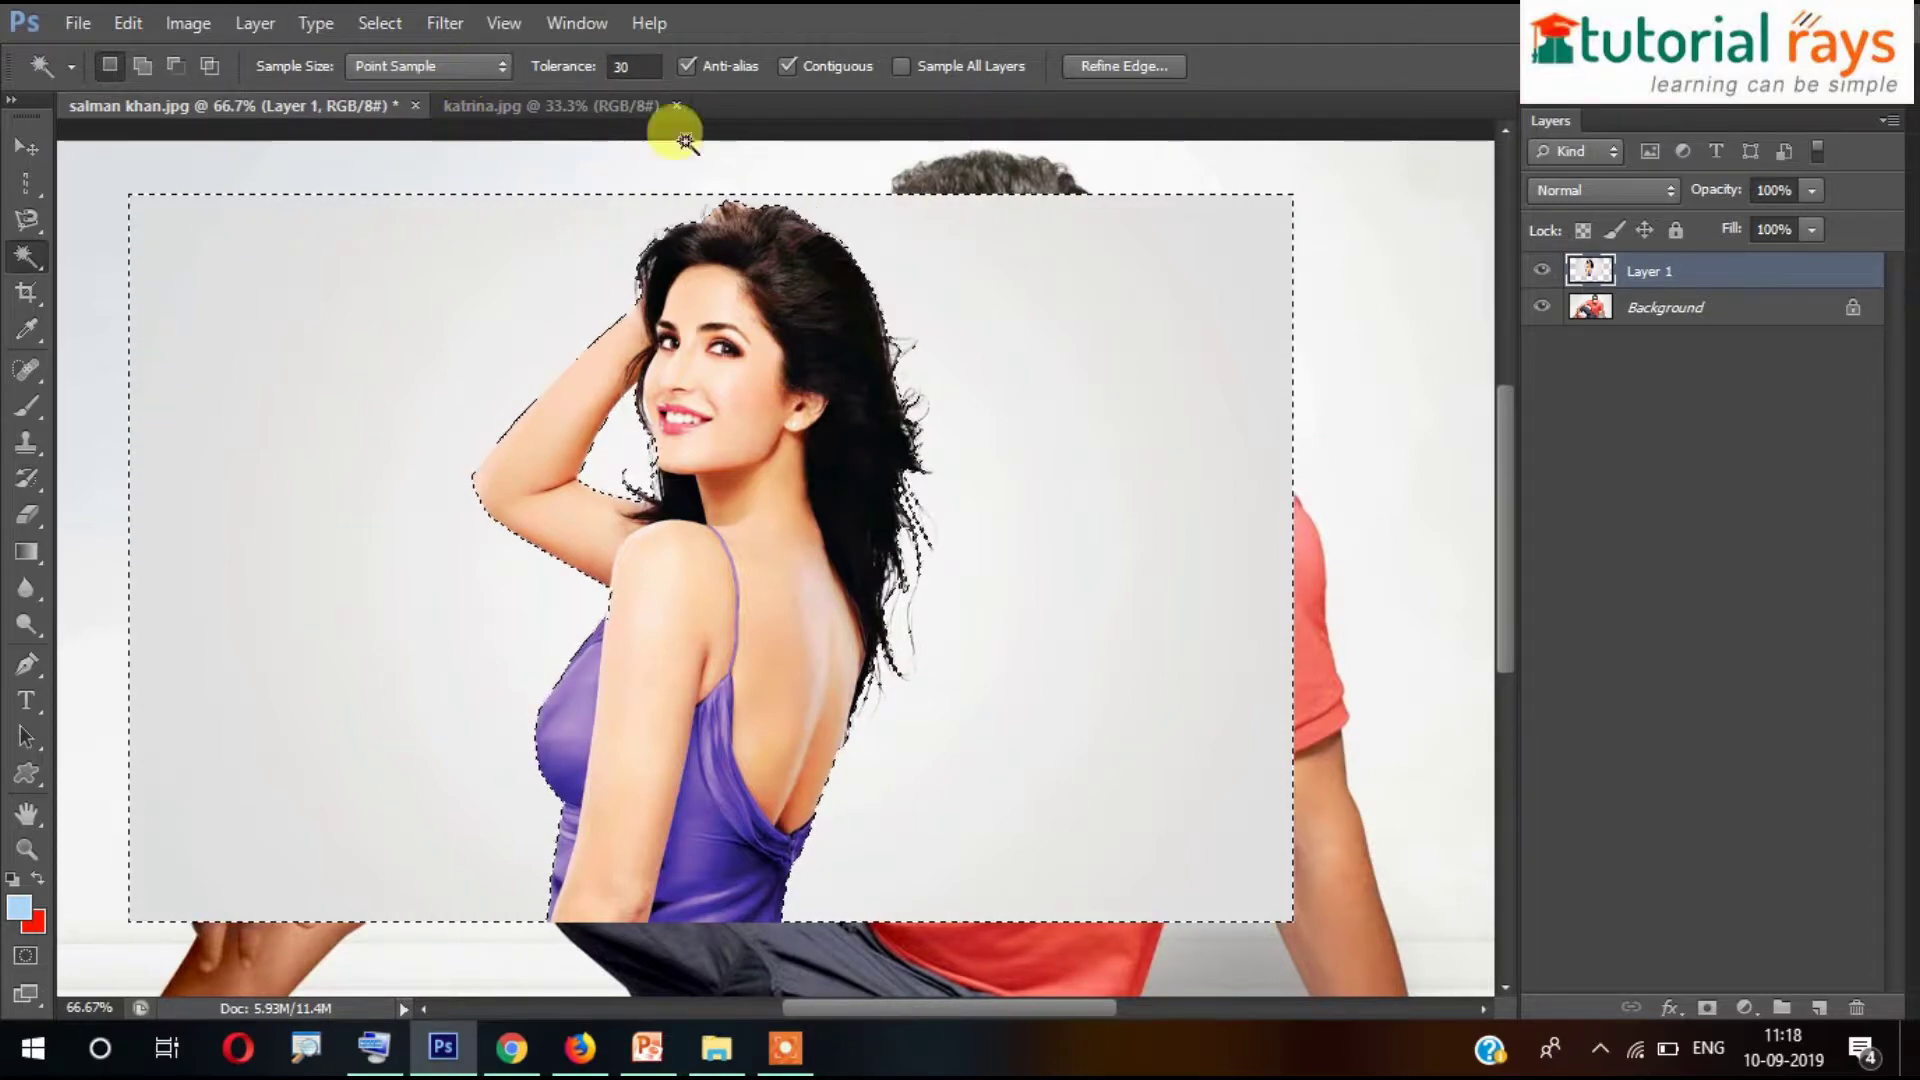
- Refine the edge of the background selection with Smooth 3 and Feather about 1.7 px
{"action": "left_click", "coordinate": [1112, 69]}
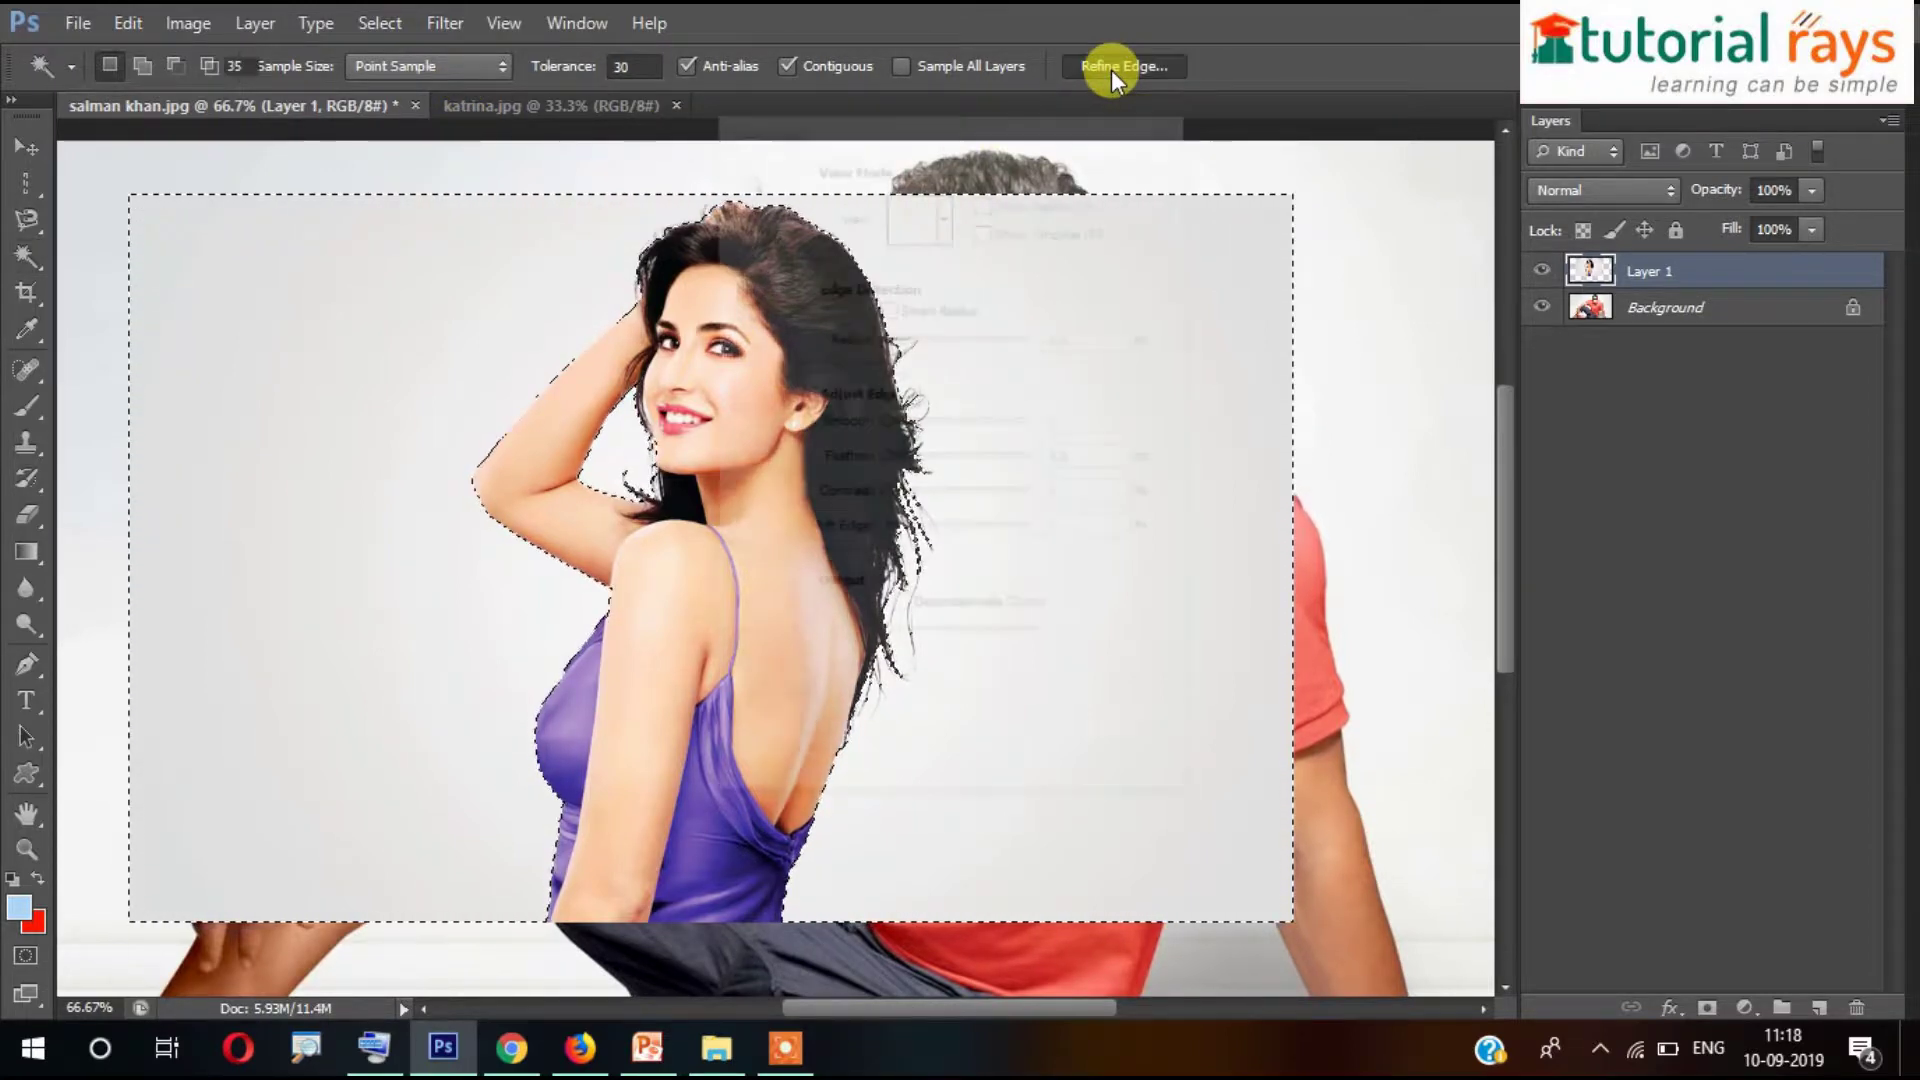
{"action": "left_click_drag", "start_coordinate": [902, 122], "coordinate": [1176, 91]}
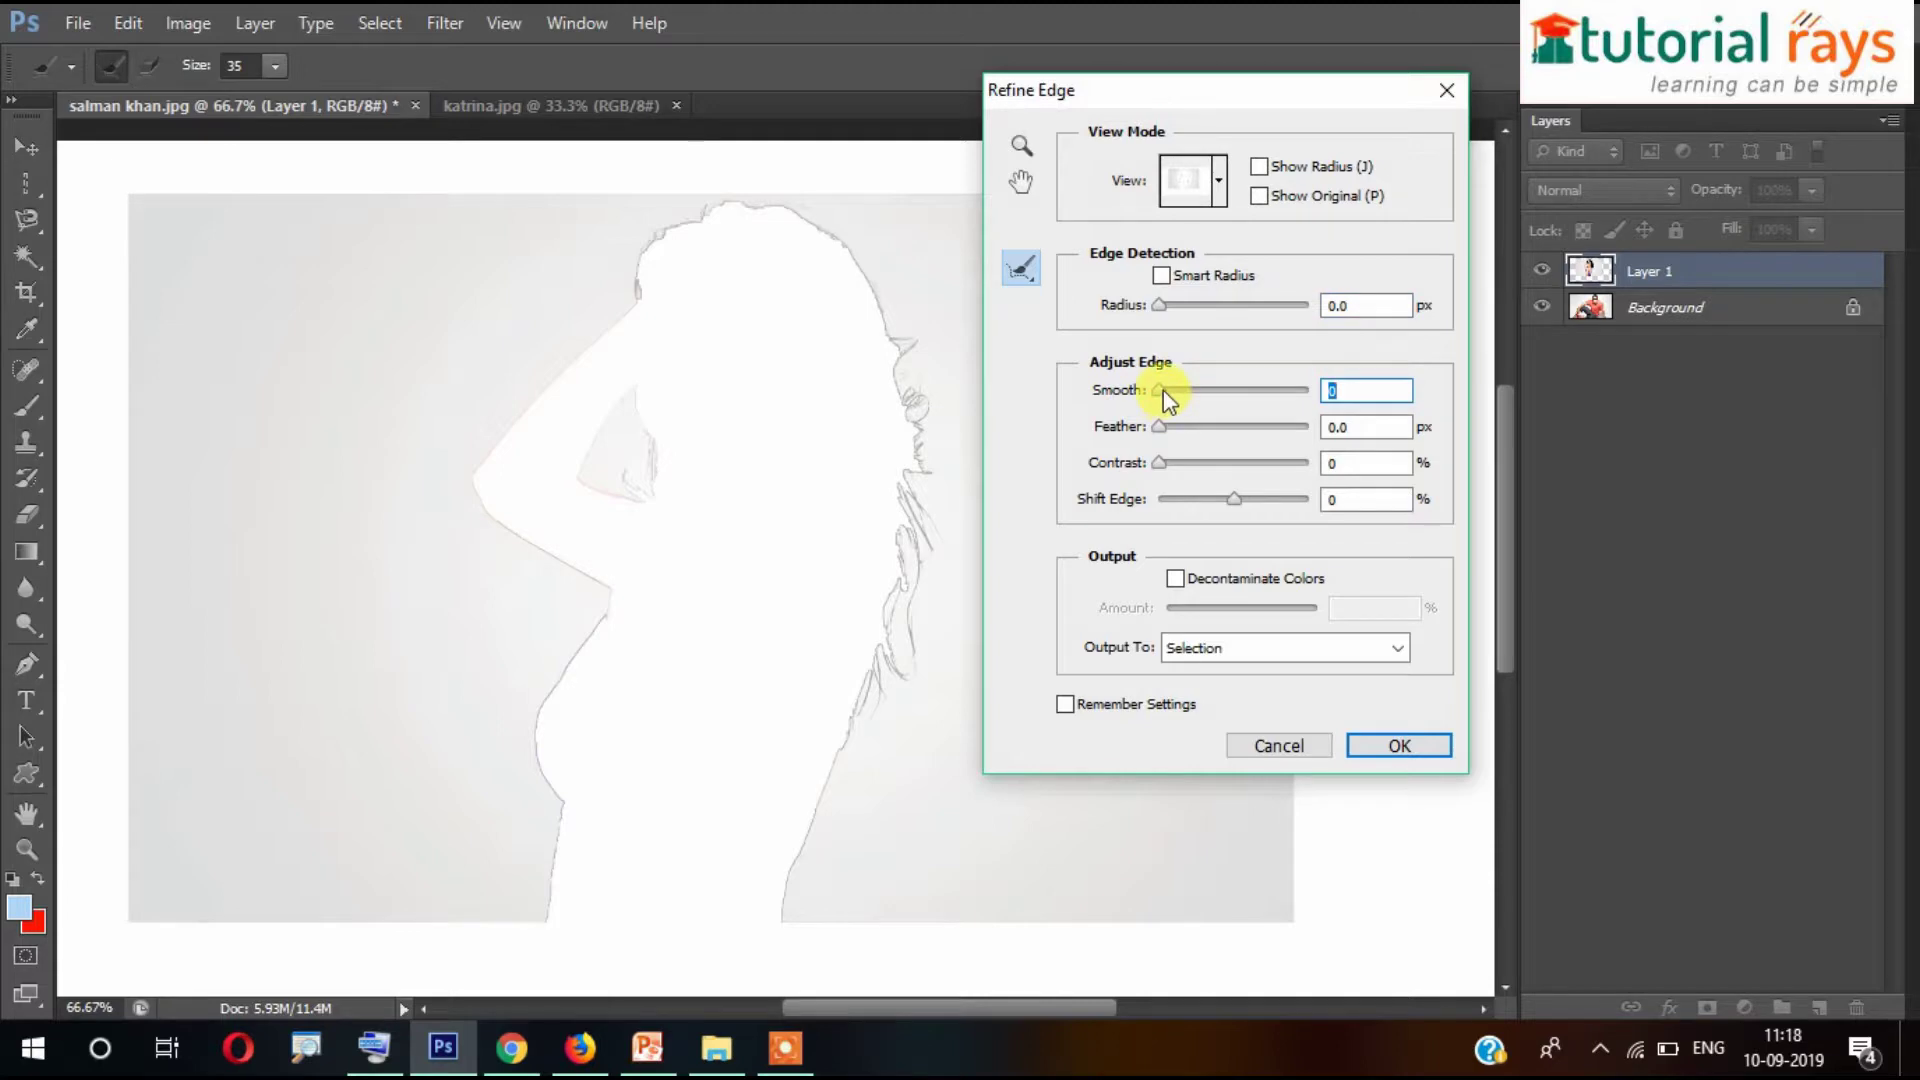
{"action": "left_click_drag", "start_coordinate": [1164, 424], "coordinate": [1168, 430]}
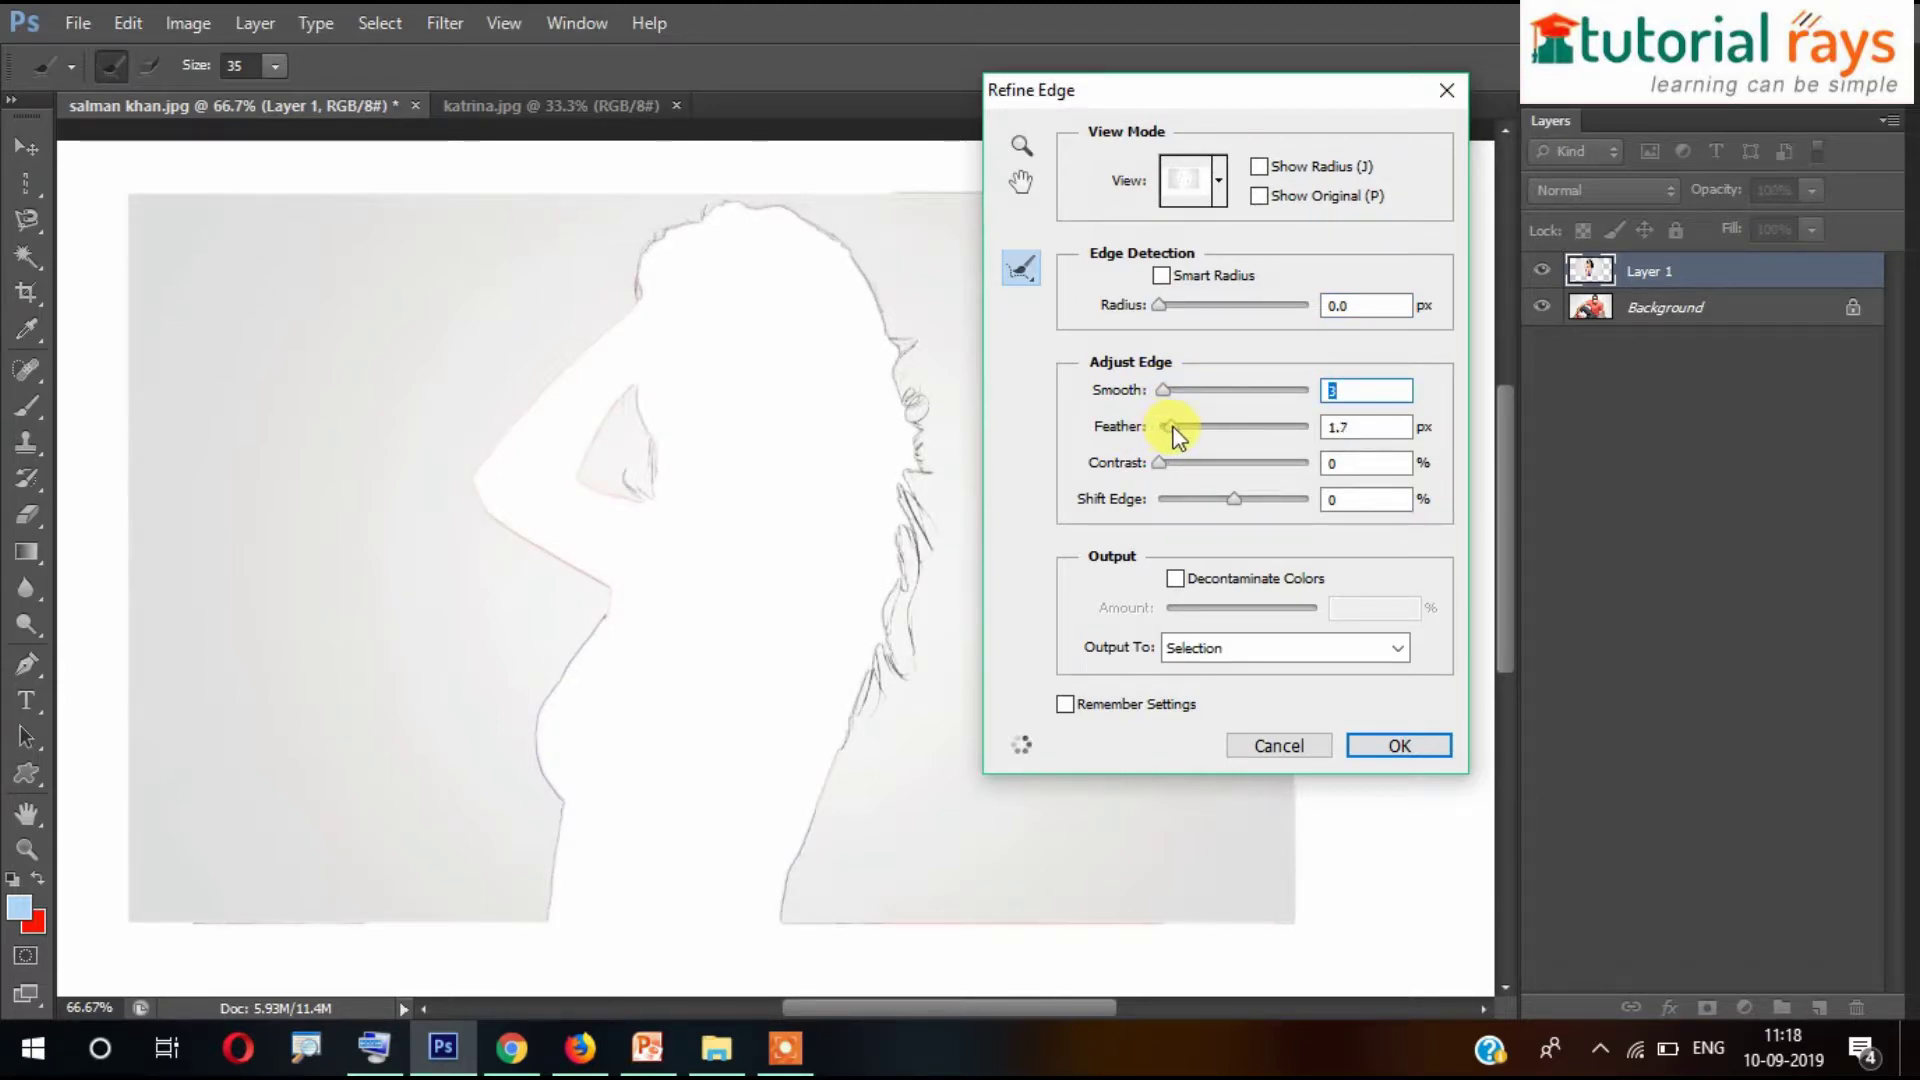
{"action": "left_click", "coordinate": [1380, 746]}
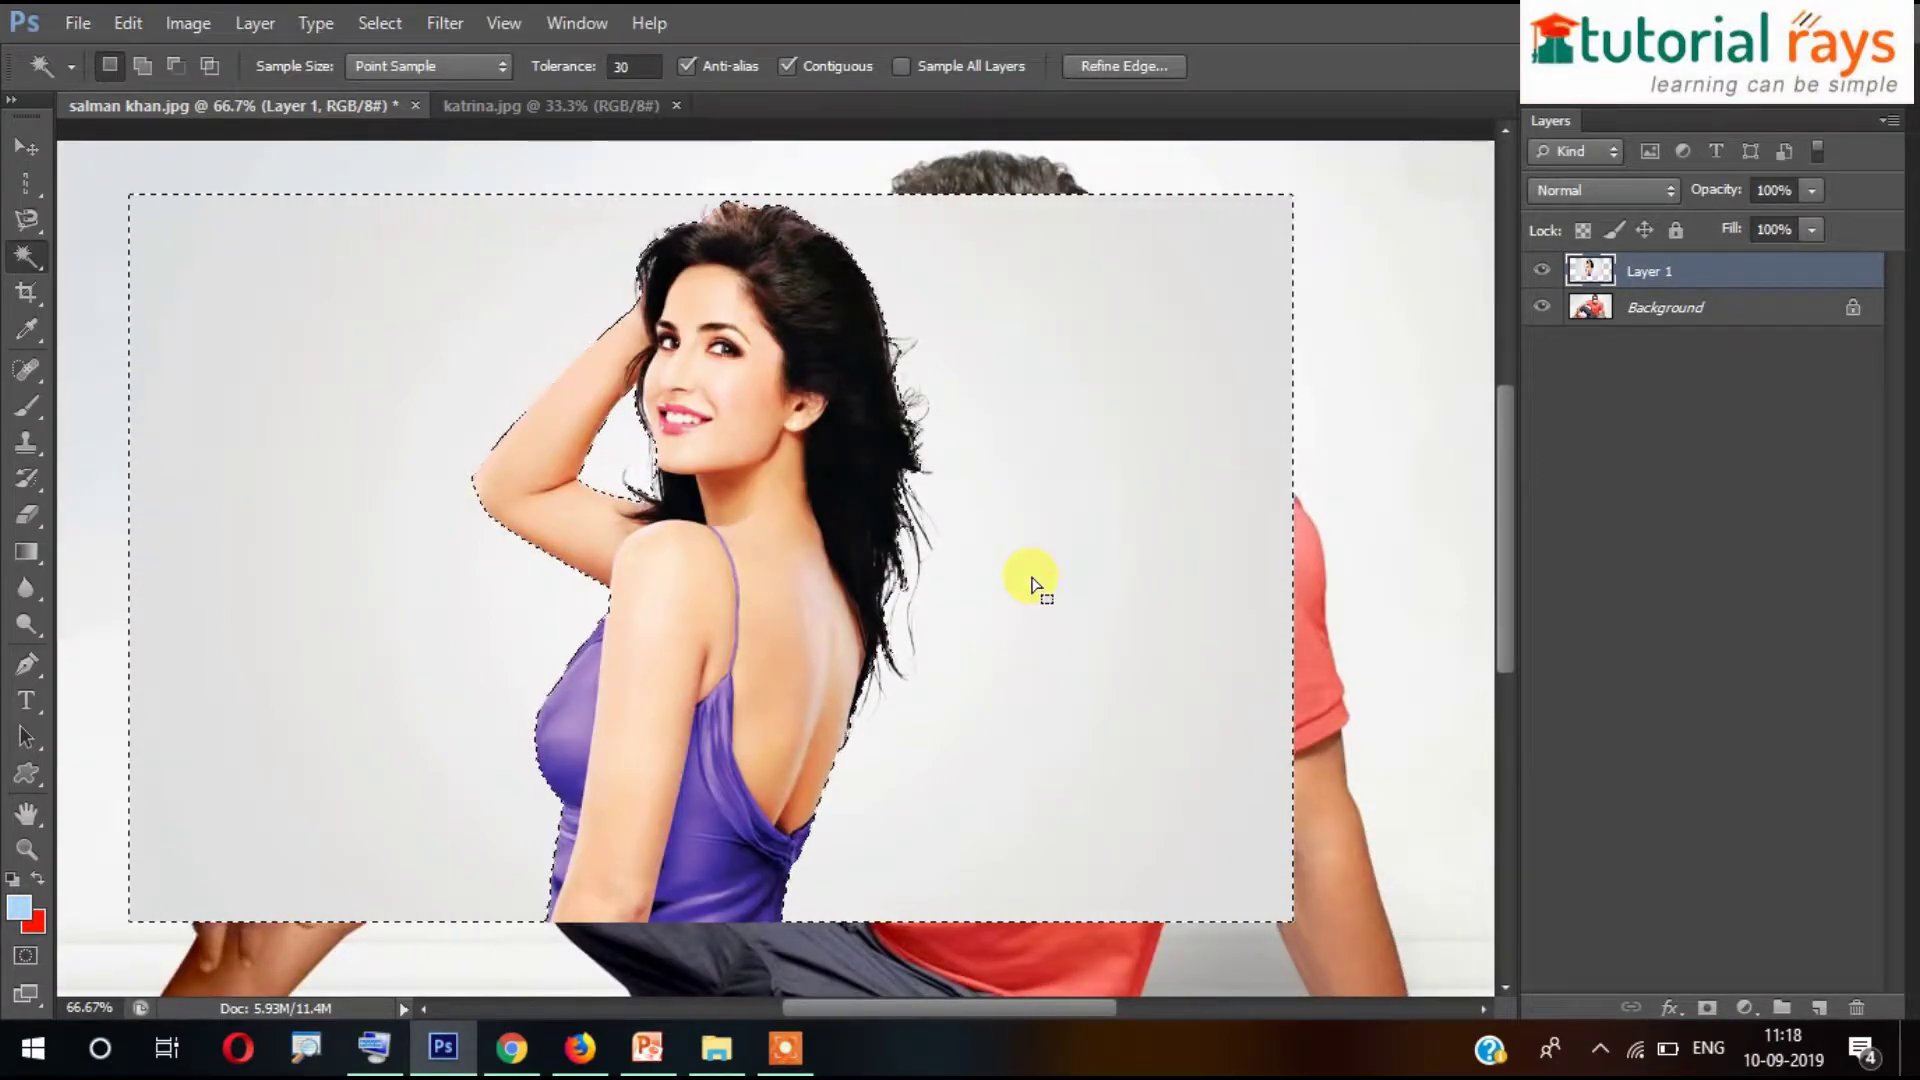
- Delete the refined background selection from Layer 1 and deselect
{"action": "key", "text": "Delete"}
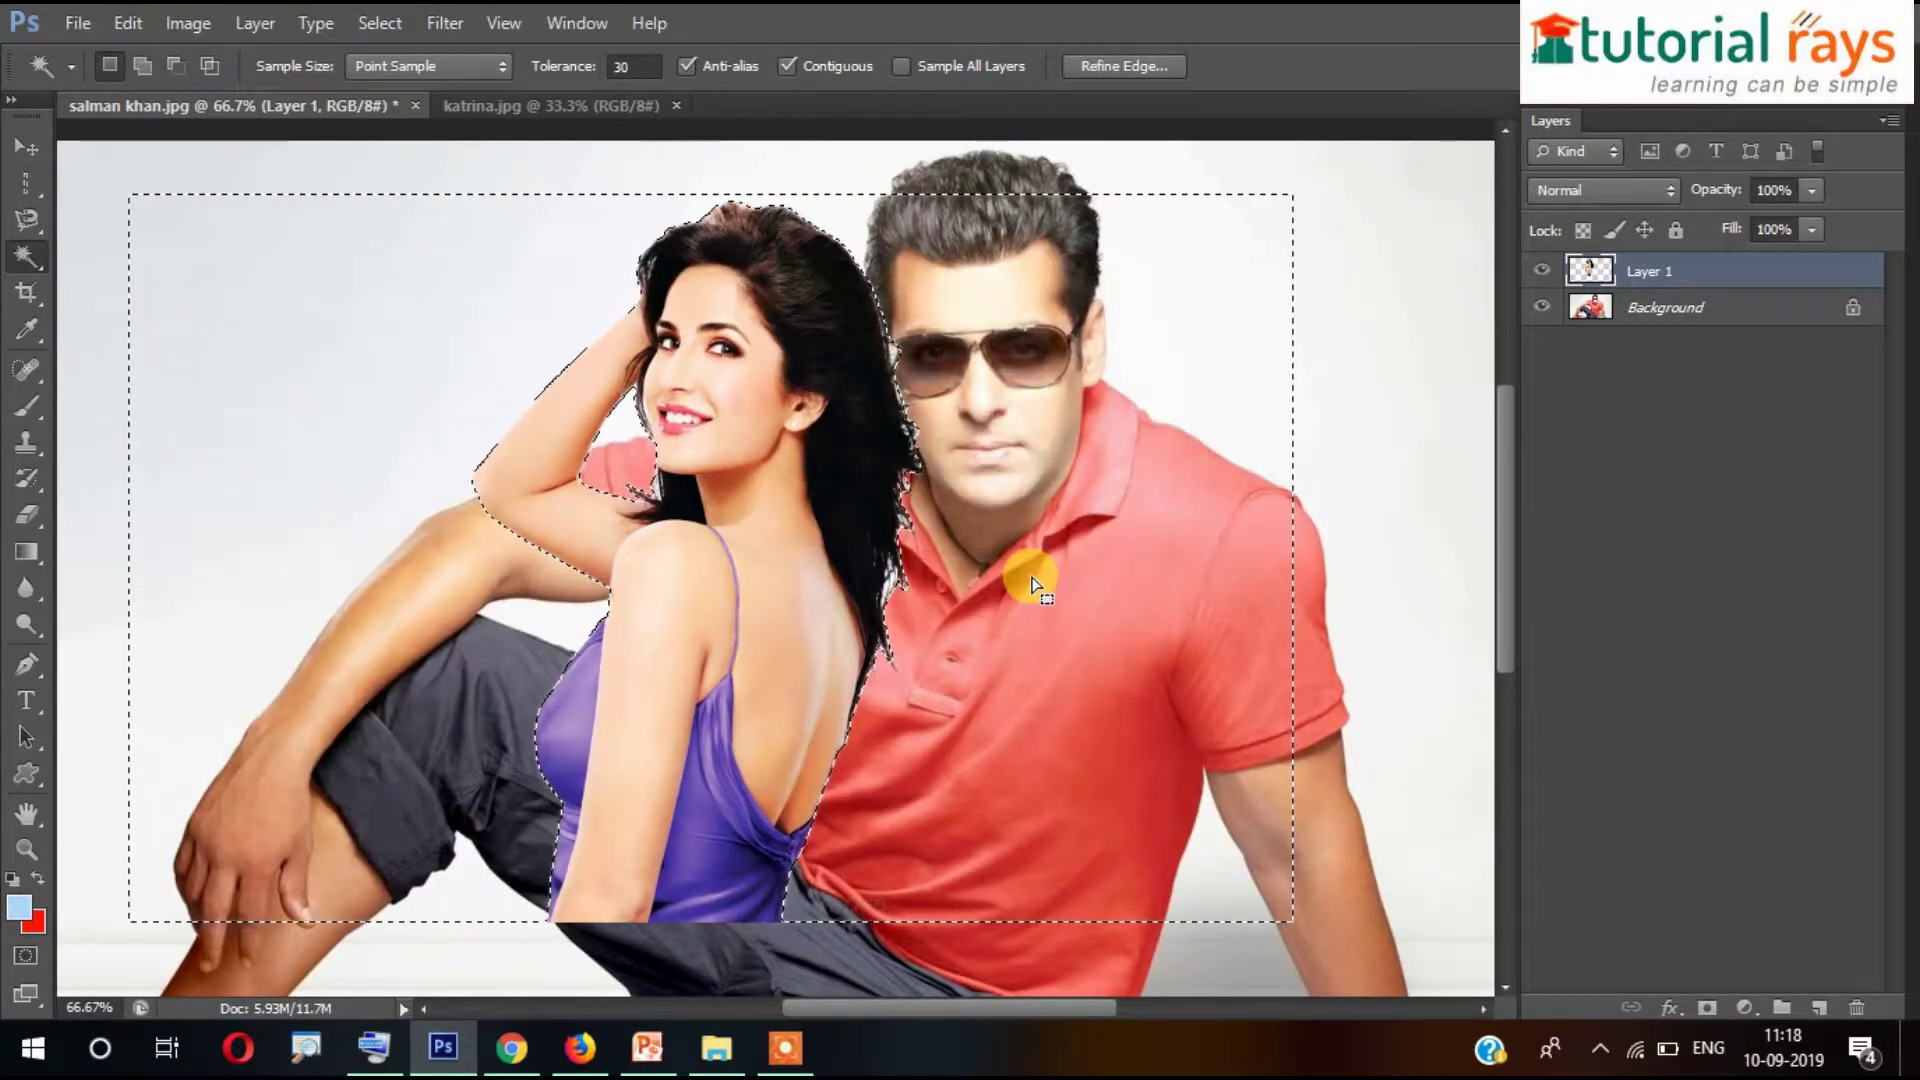
{"action": "key", "text": "ctrl+d"}
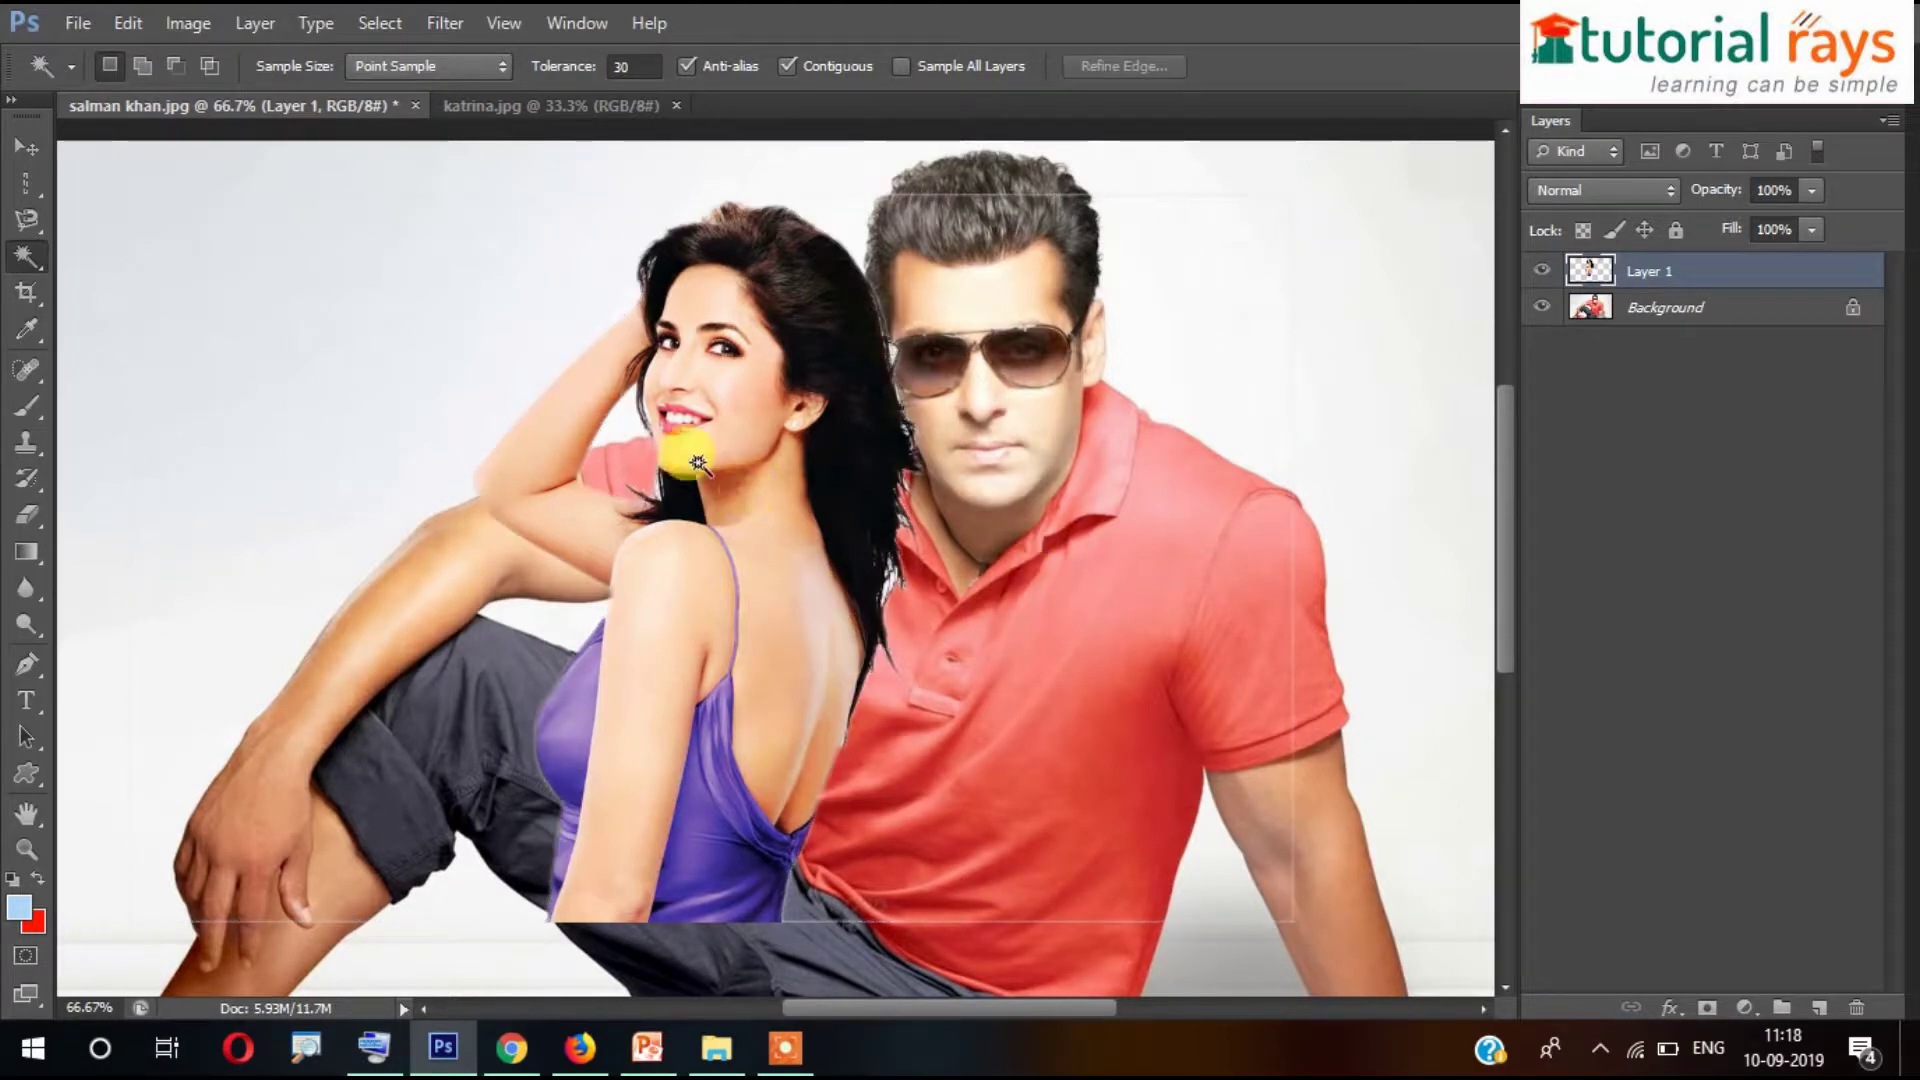
{"action": "scroll", "coordinate": [733, 450], "scroll_direction": "down", "scroll_amount": 5}
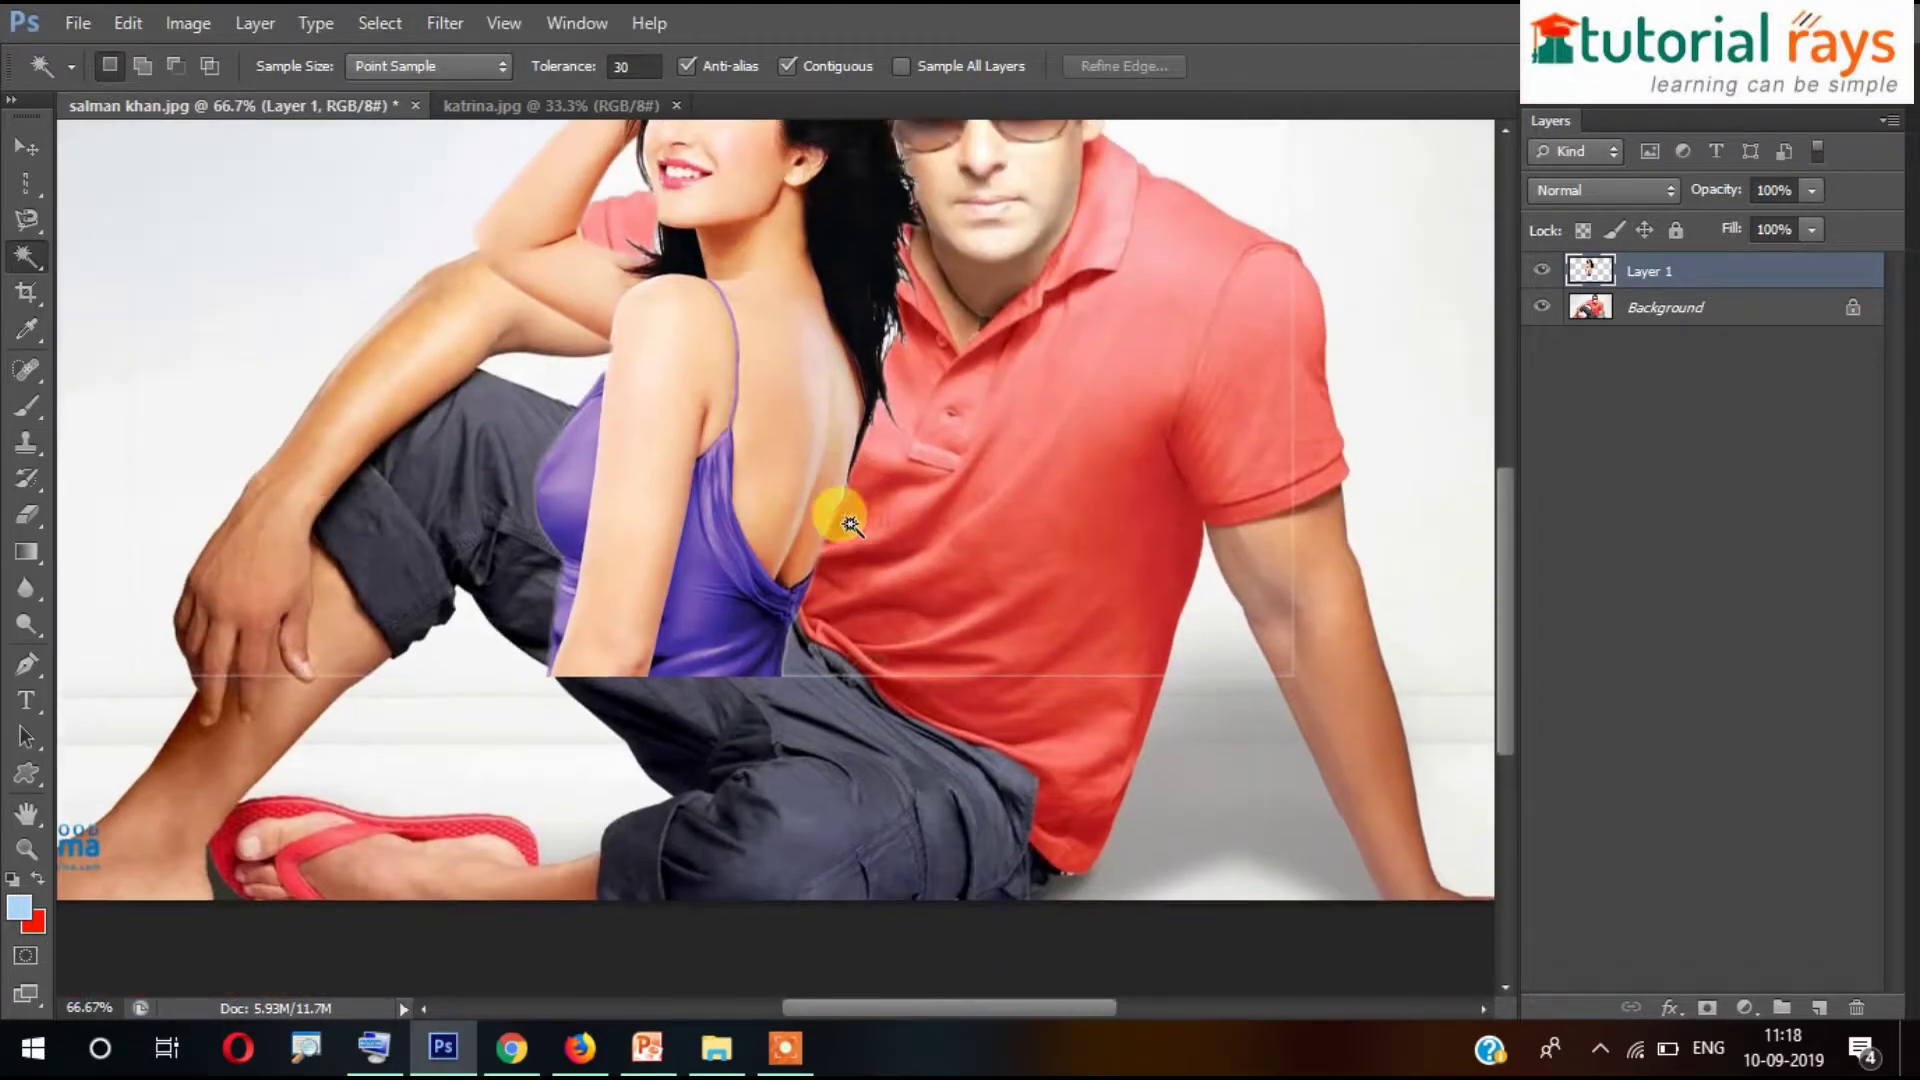
{"action": "scroll", "coordinate": [733, 528], "scroll_direction": "up", "scroll_amount": 5}
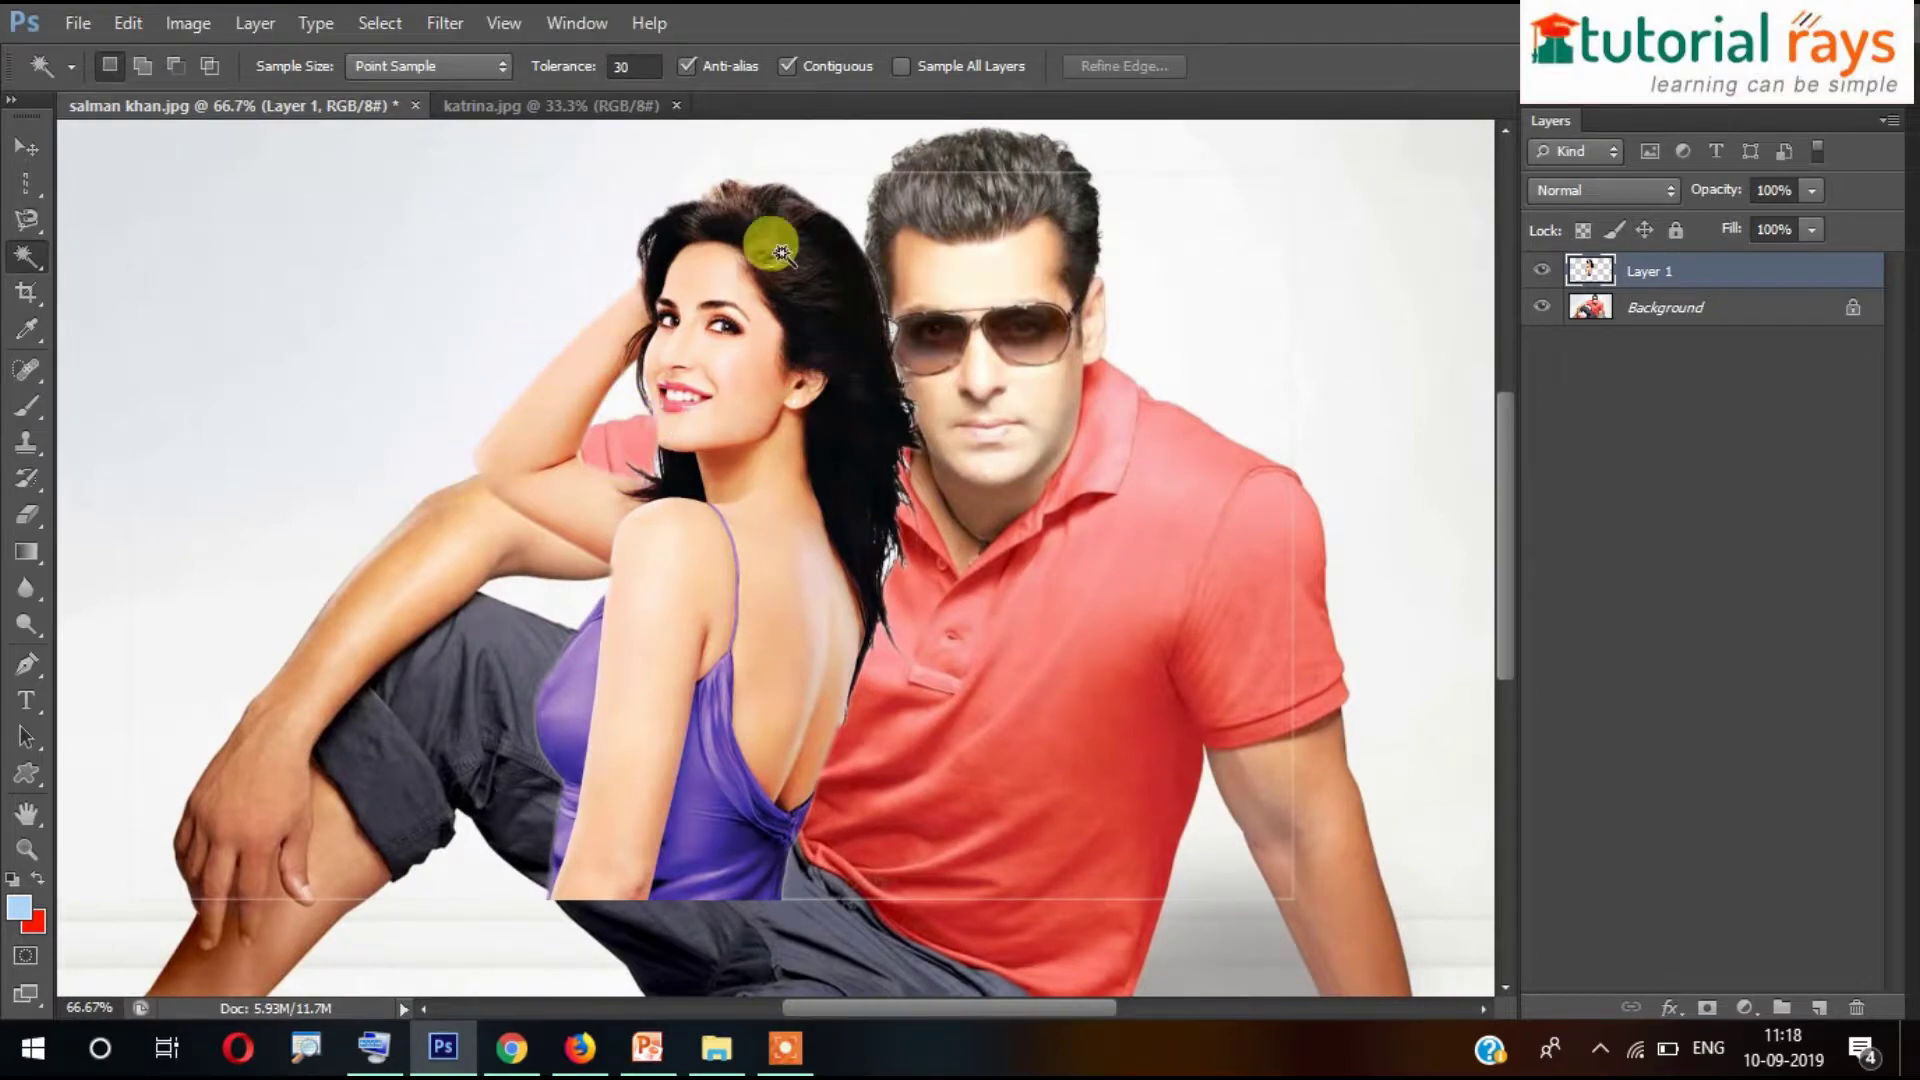
- Examine and mark the cutout edge along the woman's raised arm and elbow at 400% zoom
{"action": "scroll", "coordinate": [697, 250], "scroll_direction": "up", "scroll_amount": 4}
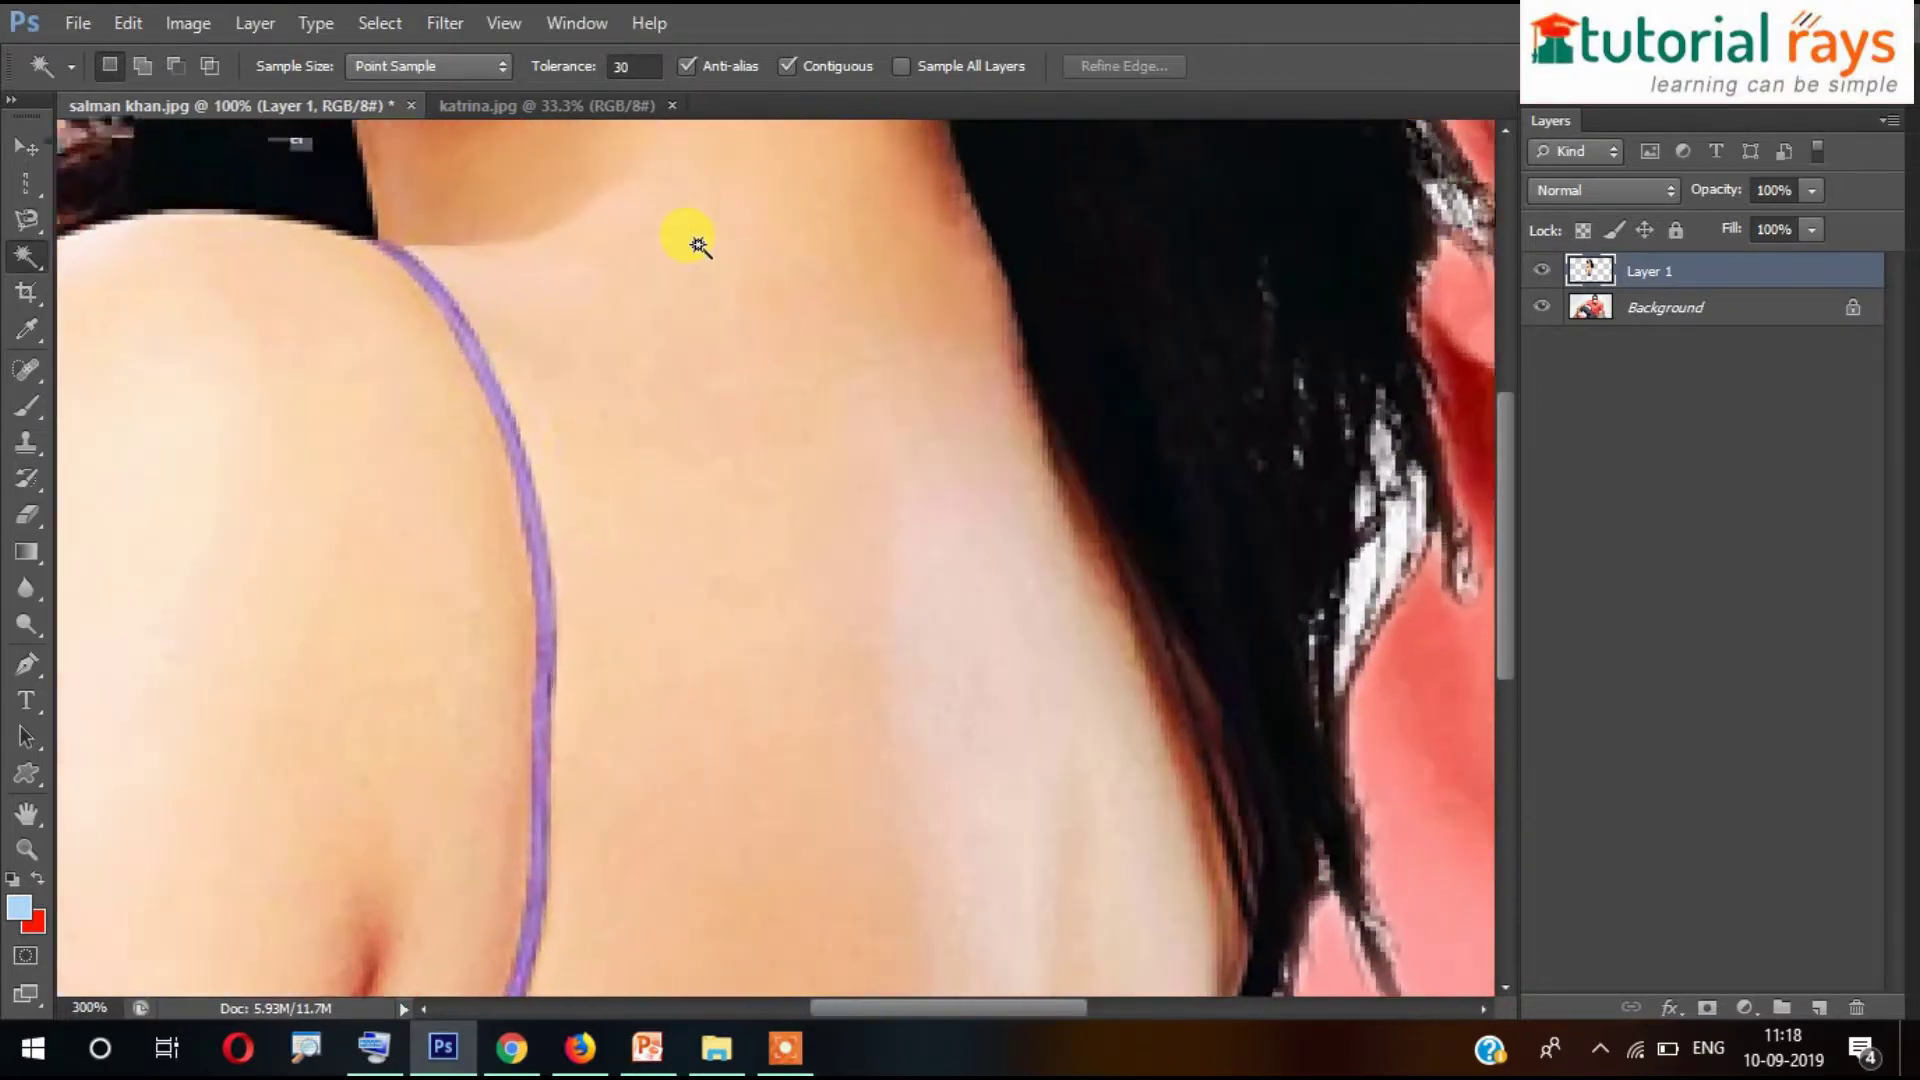
{"action": "left_click_drag", "start_coordinate": [686, 236], "coordinate": [855, 622]}
{"action": "scroll", "coordinate": [855, 622], "scroll_direction": "left", "scroll_amount": 10}
{"action": "scroll", "coordinate": [855, 622], "scroll_direction": "up", "scroll_amount": 3}
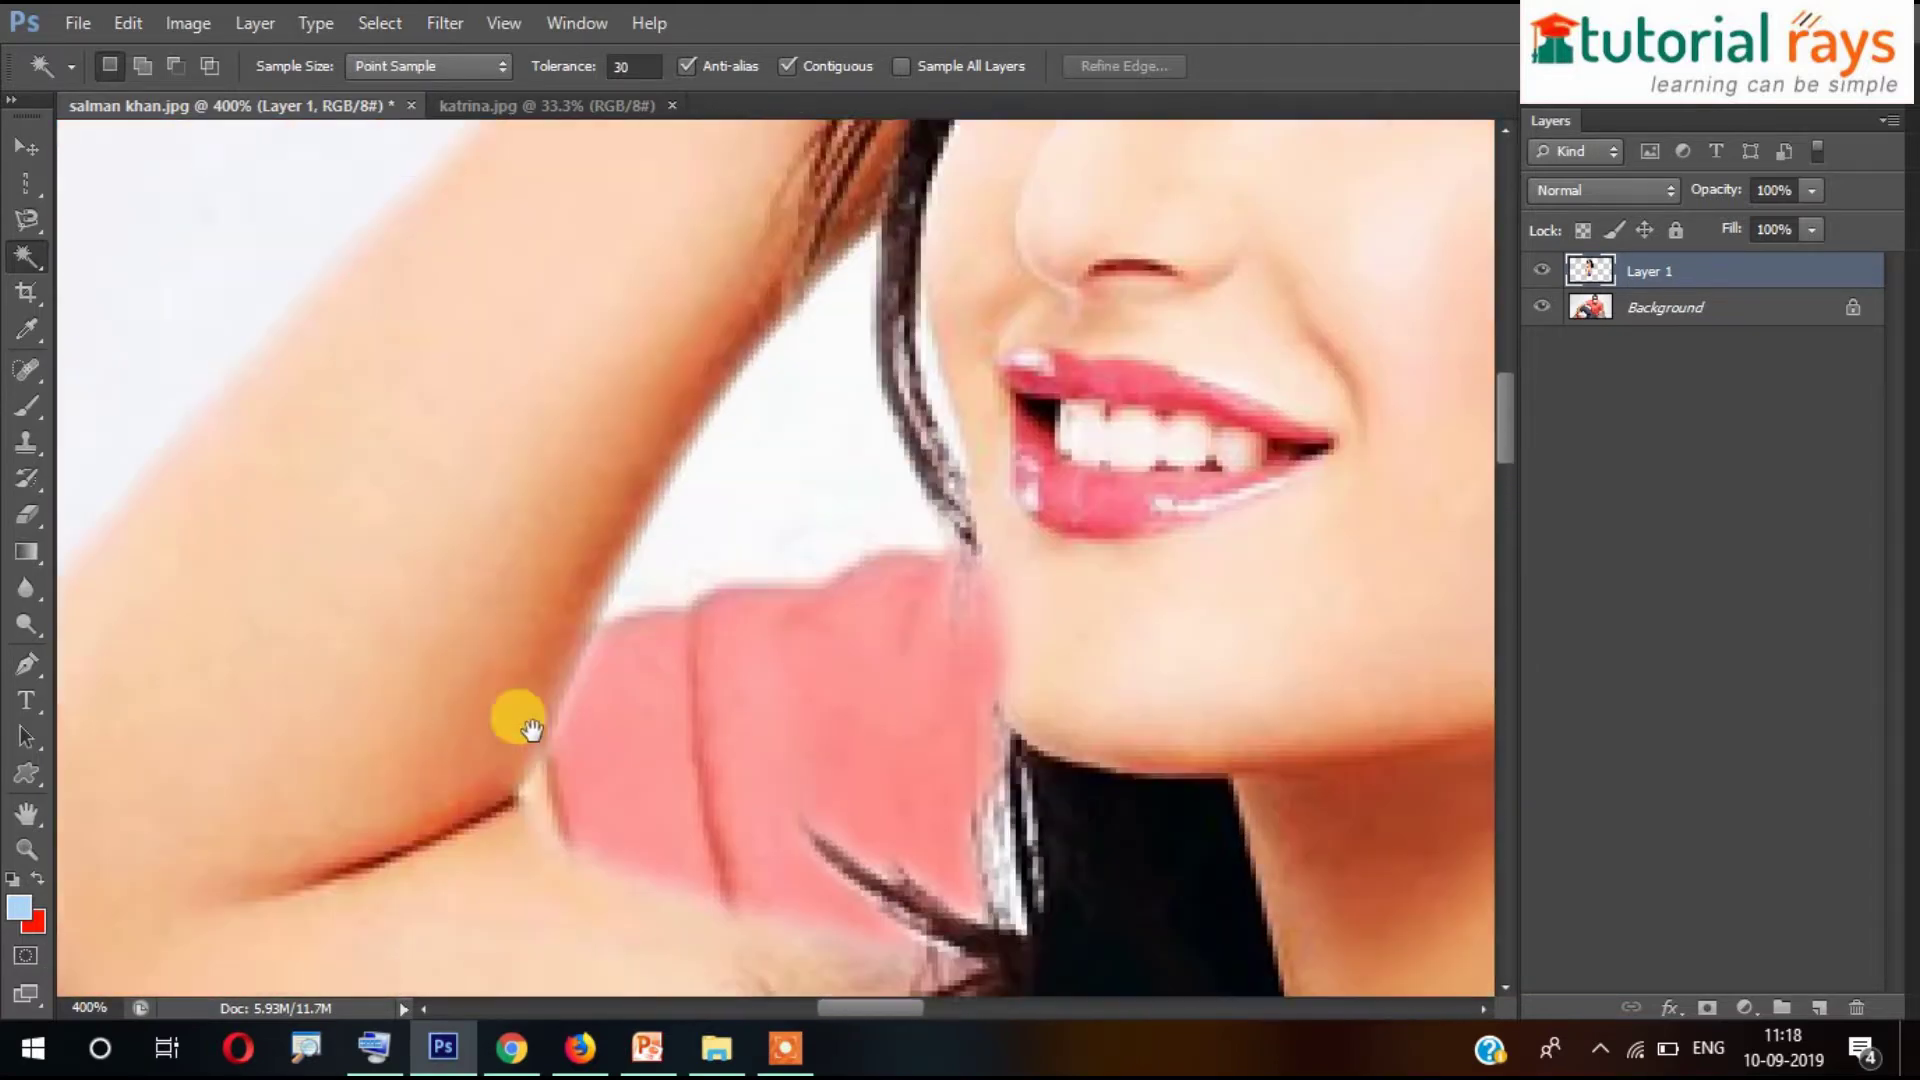
{"action": "scroll", "coordinate": [380, 410], "scroll_direction": "down", "scroll_amount": 3}
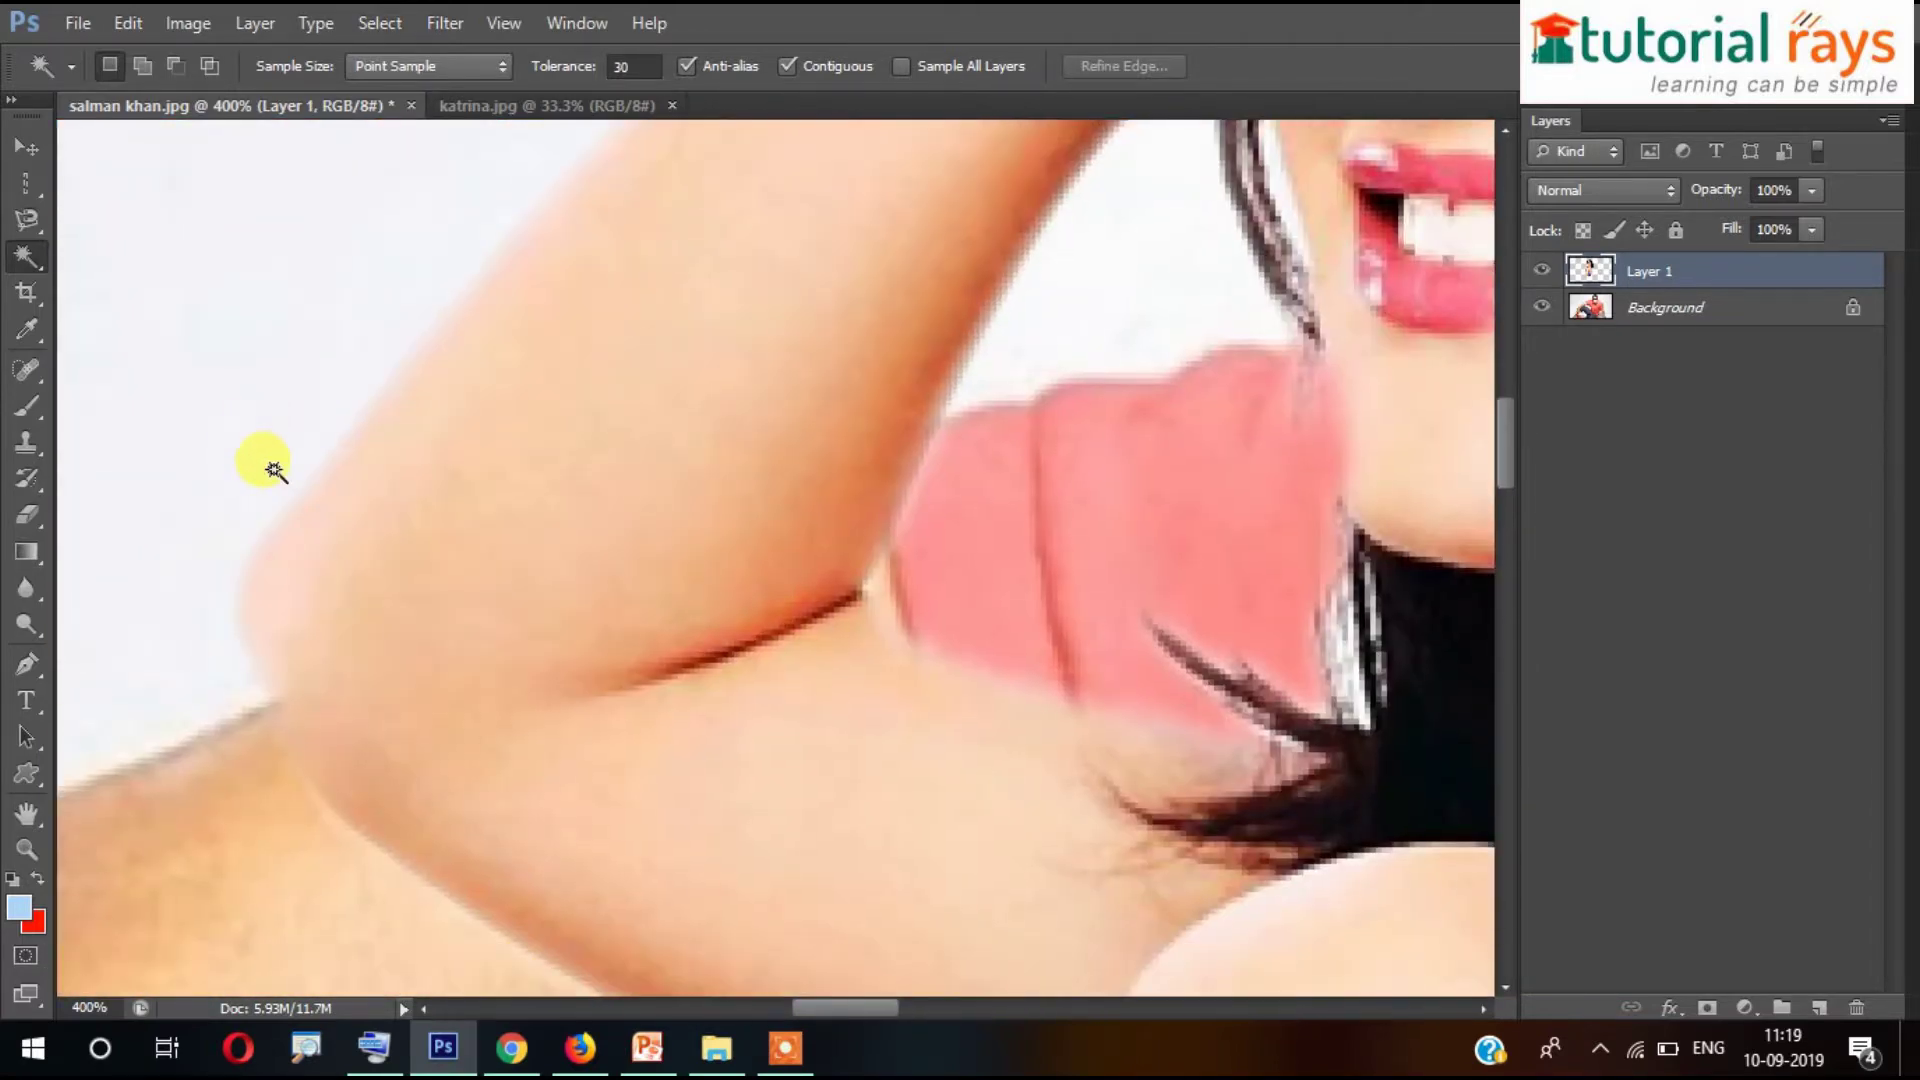
{"action": "scroll", "coordinate": [250, 508], "scroll_direction": "up", "scroll_amount": 1}
{"action": "scroll", "coordinate": [250, 508], "scroll_direction": "right", "scroll_amount": 1}
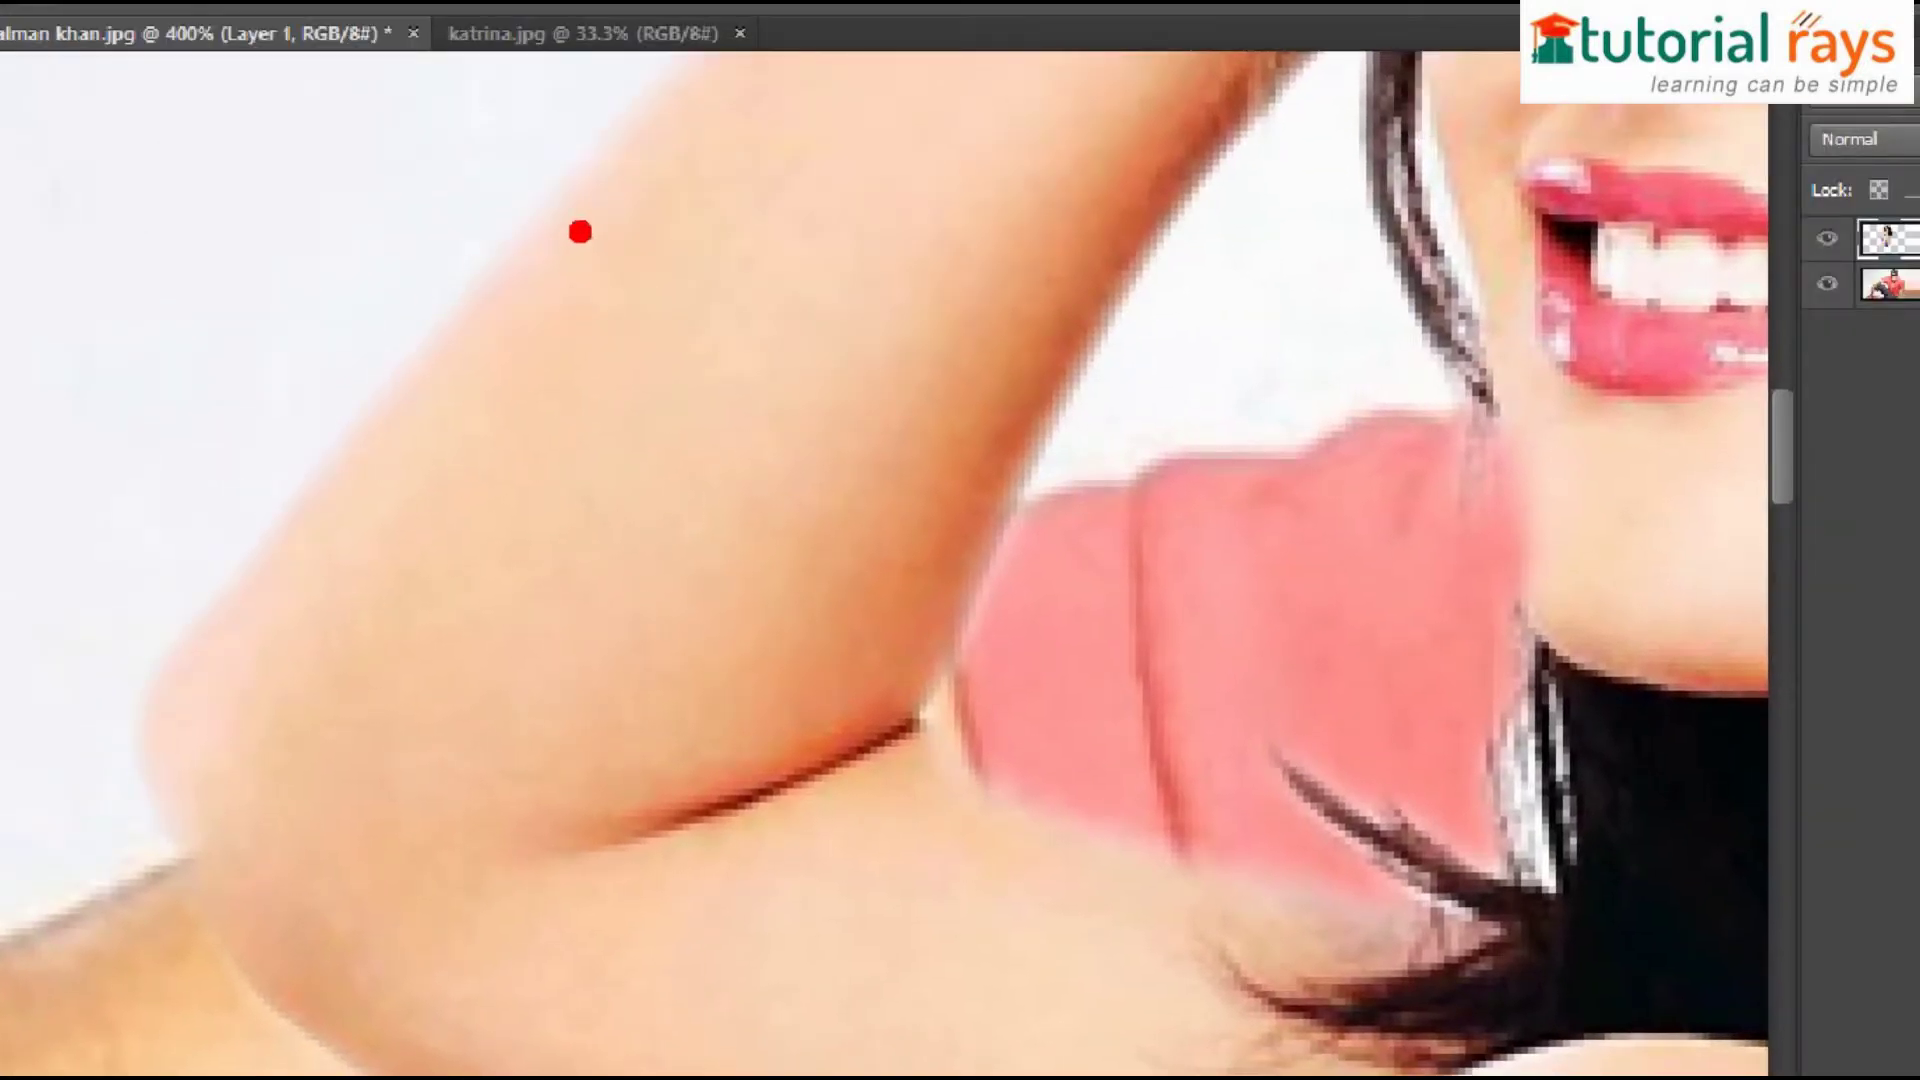
{"action": "mouse_move", "coordinate": [580, 232]}
{"action": "left_mouse_down"}
{"action": "mouse_move", "coordinate": [490, 228]}
{"action": "mouse_move", "coordinate": [158, 688]}
{"action": "mouse_move", "coordinate": [678, 172]}
{"action": "mouse_move", "coordinate": [548, 195]}
{"action": "left_mouse_up"}
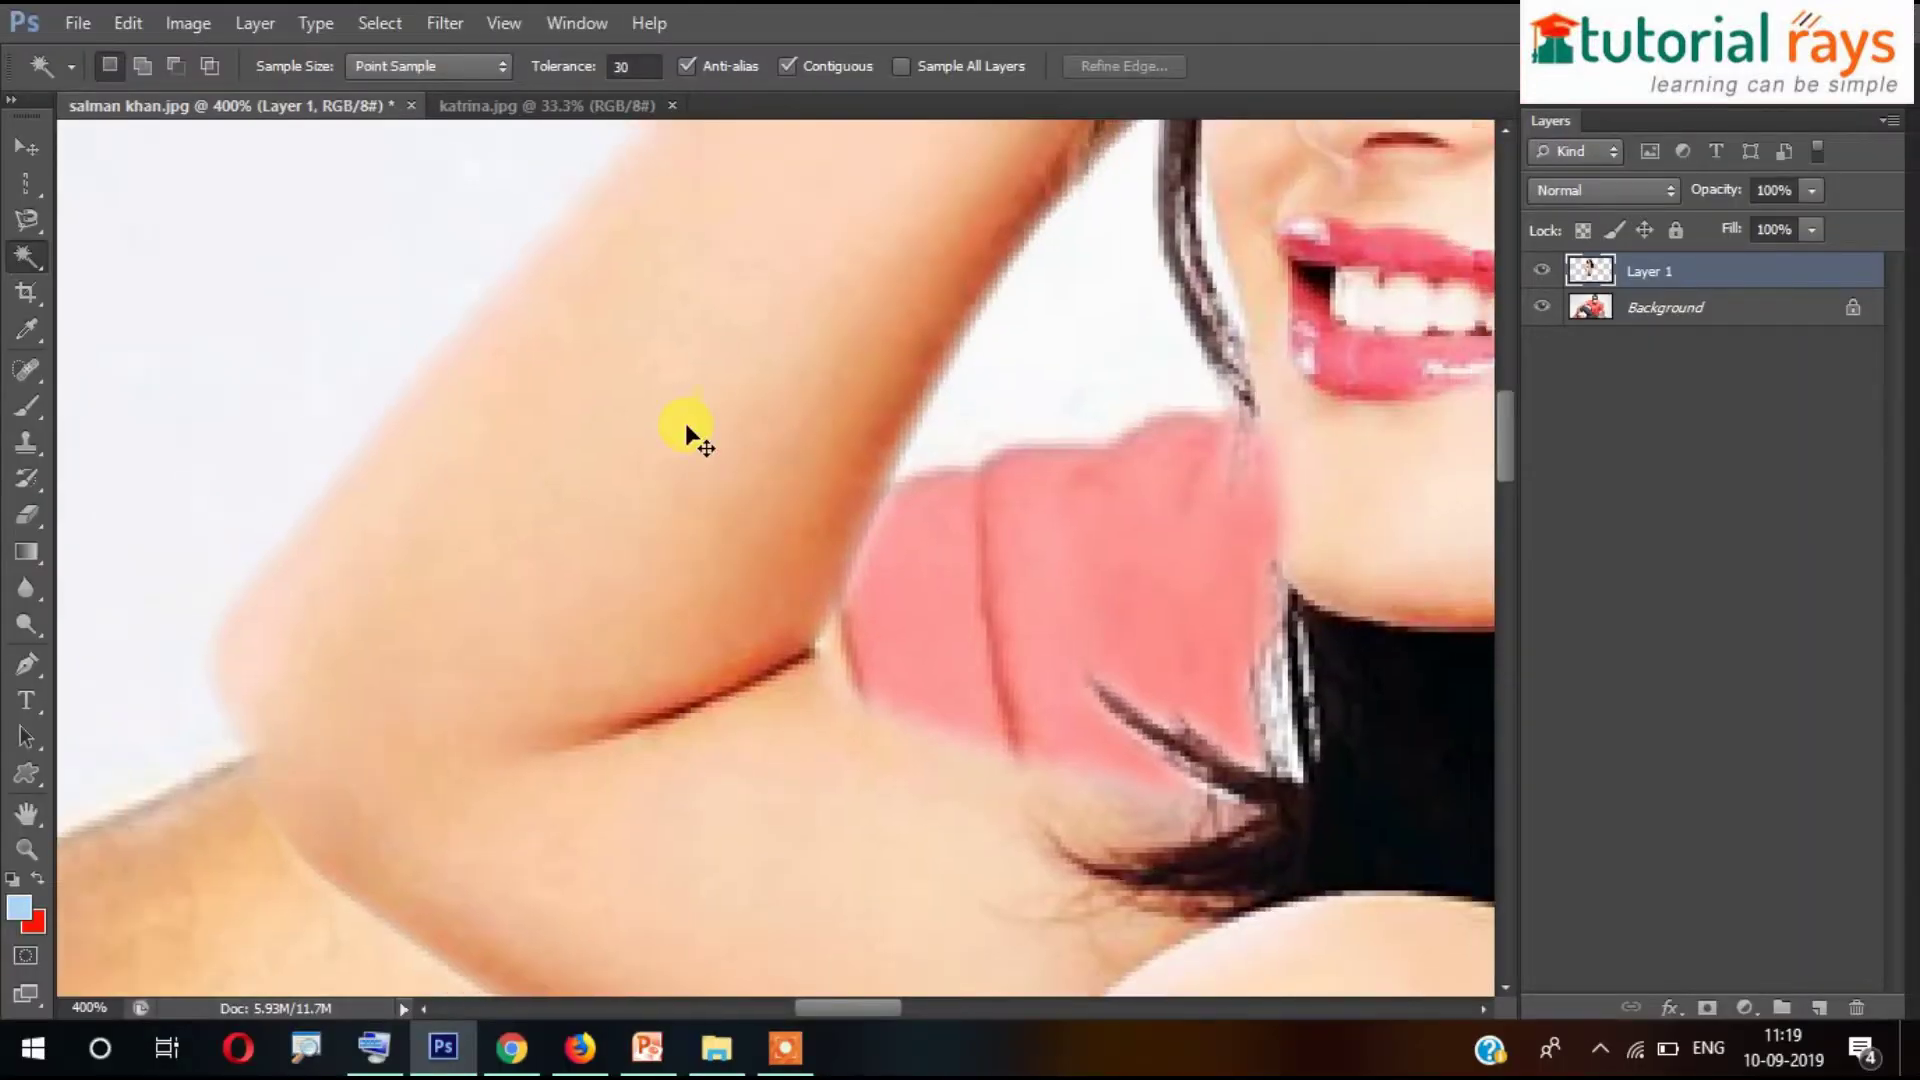
{"action": "key", "text": "ctrl+minus"}
{"action": "key", "text": "ctrl+minus"}
{"action": "key", "text": "ctrl+minus"}
{"action": "key", "text": "ctrl+minus"}
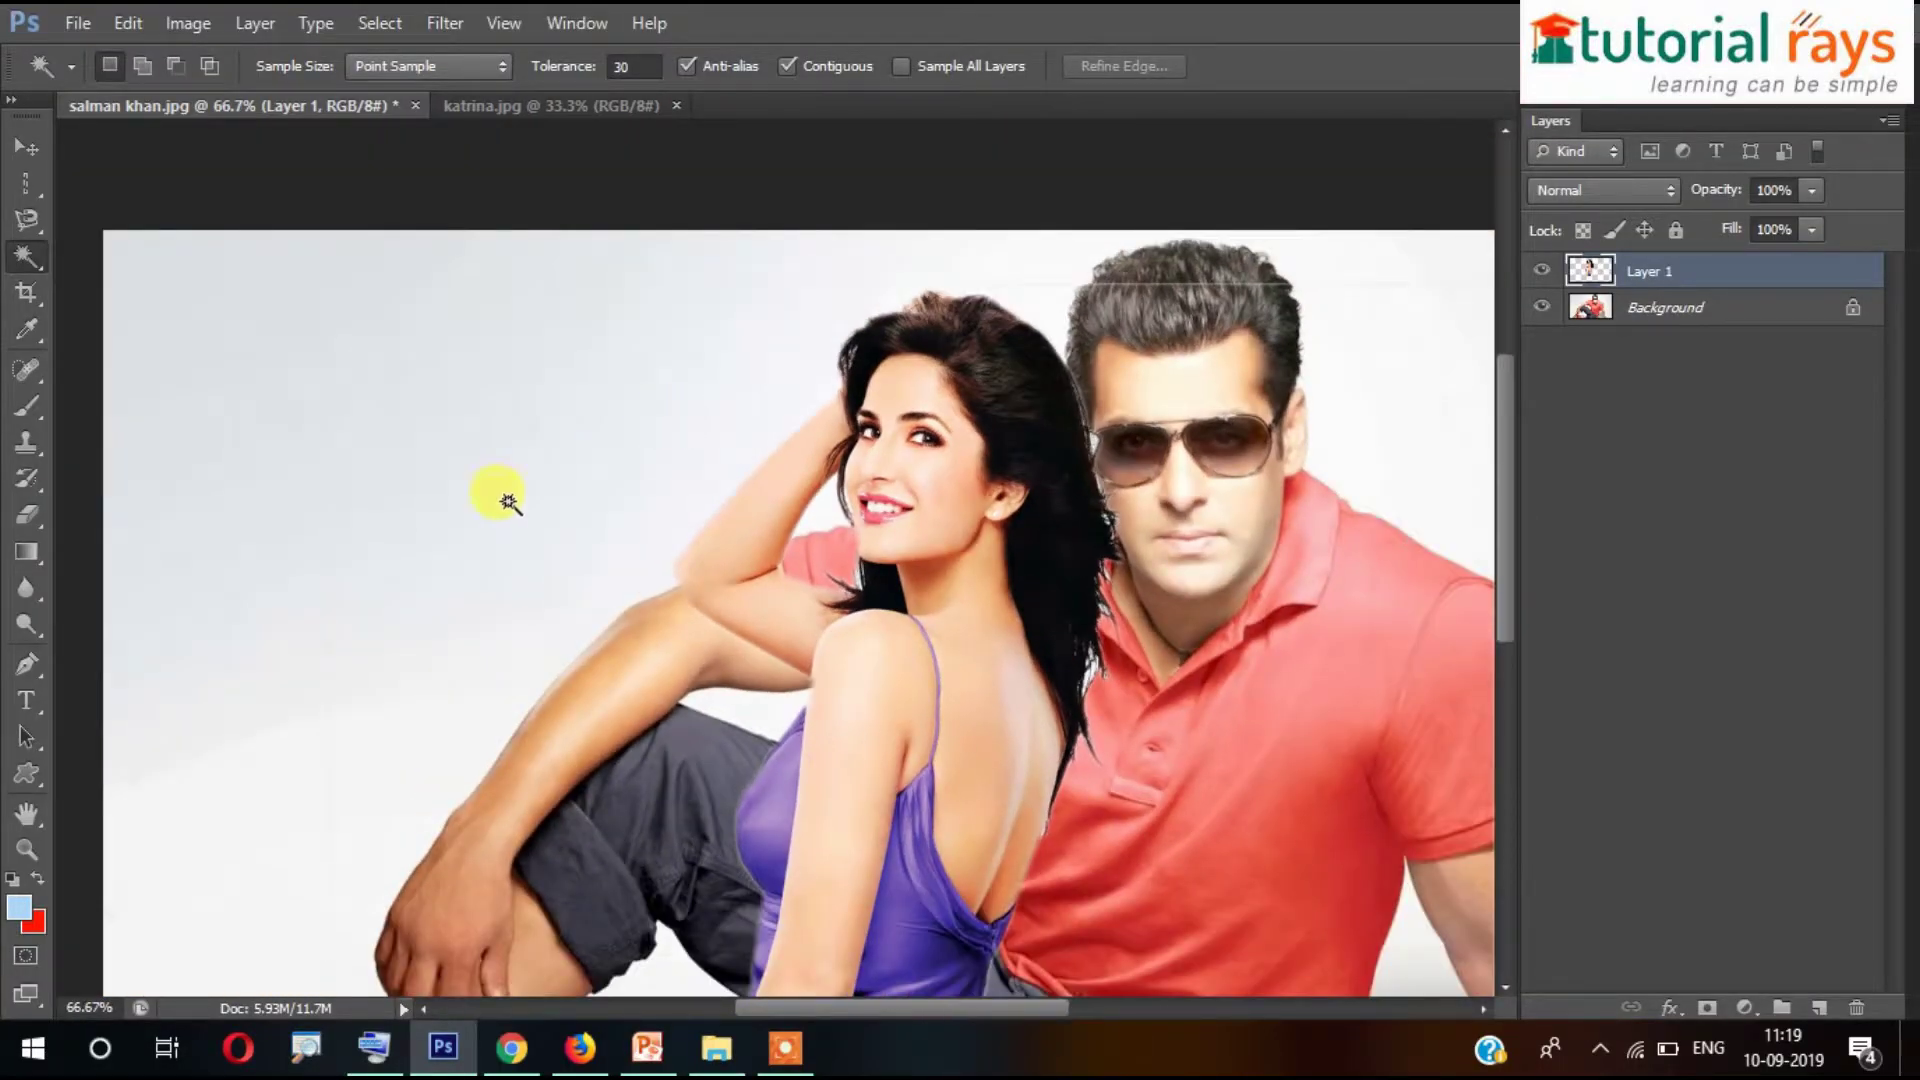
- Return to the Magic Wand and undo the deletion of the refined background so its selection is active again
{"action": "left_click", "coordinate": [26, 147]}
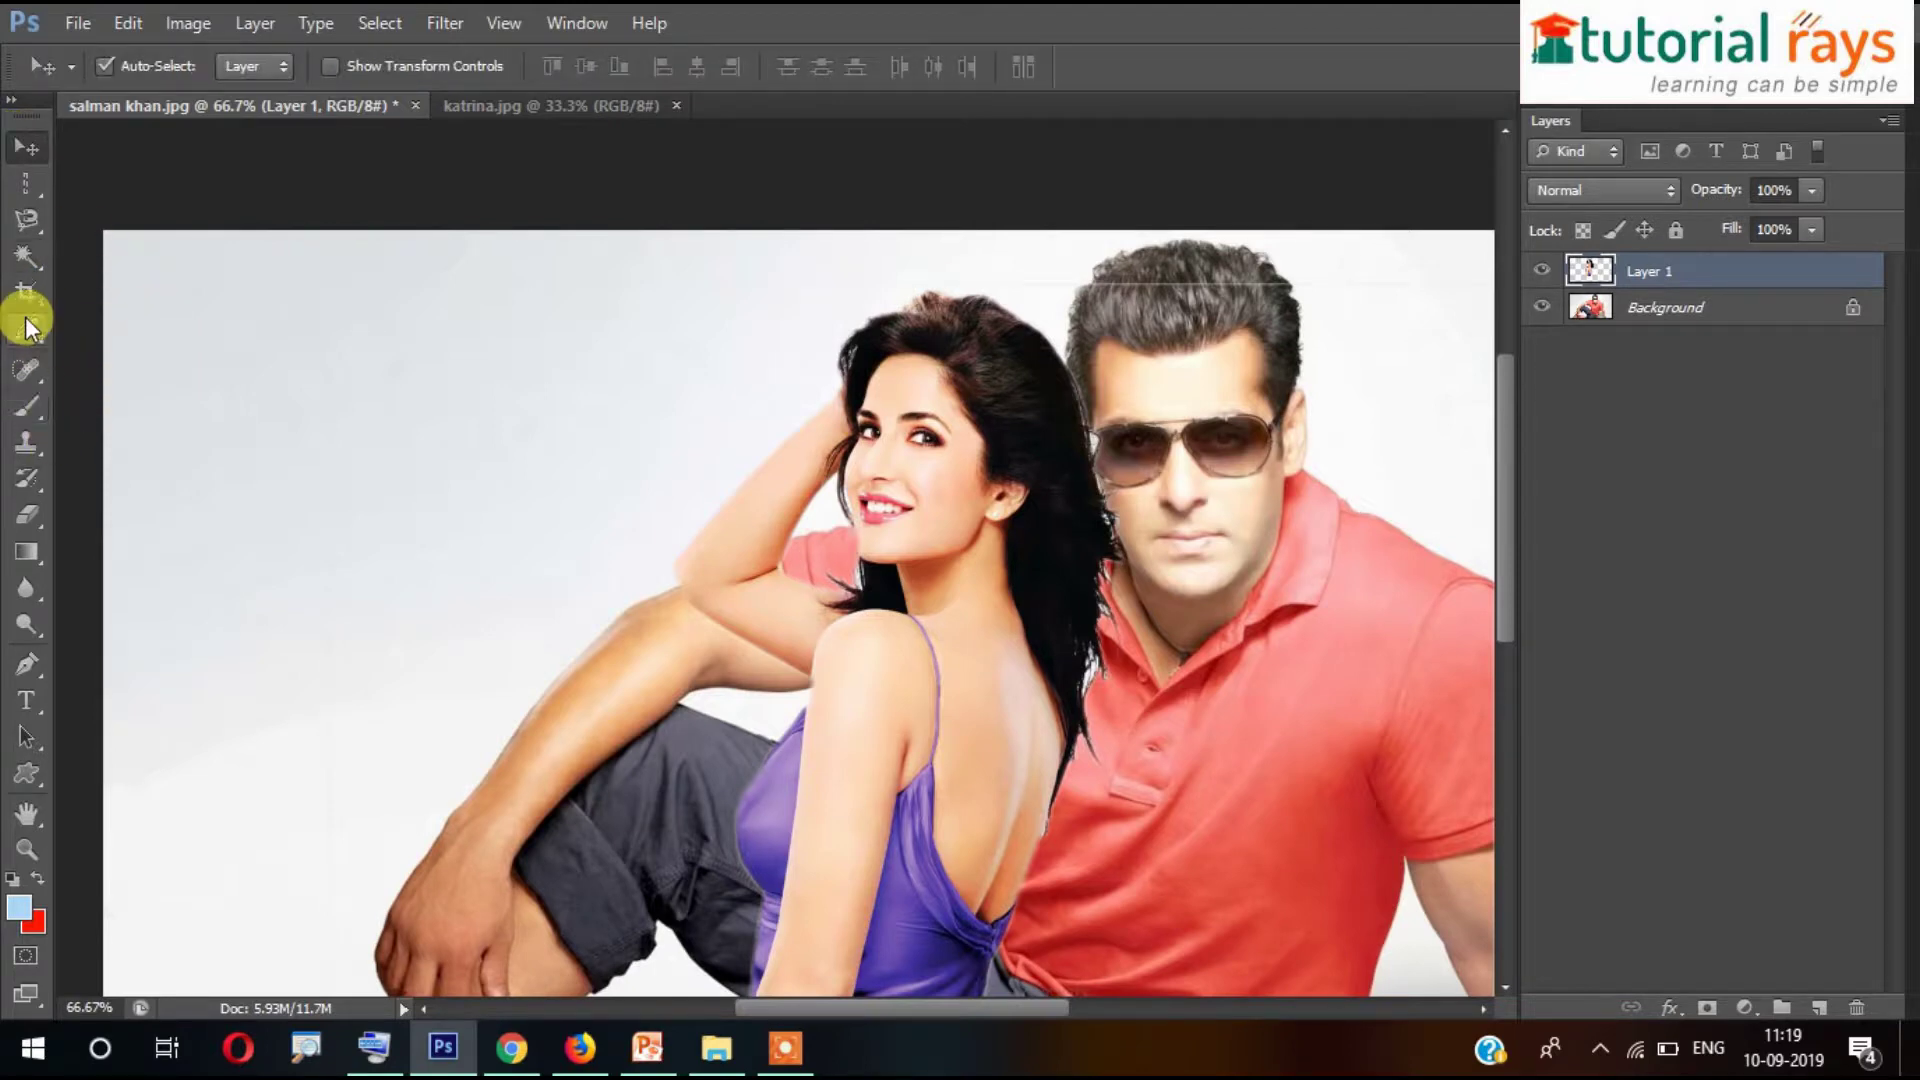
{"action": "mouse_move", "coordinate": [26, 256]}
{"action": "left_mouse_down"}
{"action": "mouse_move", "coordinate": [77, 298]}
{"action": "mouse_move", "coordinate": [115, 288]}
{"action": "left_mouse_up"}
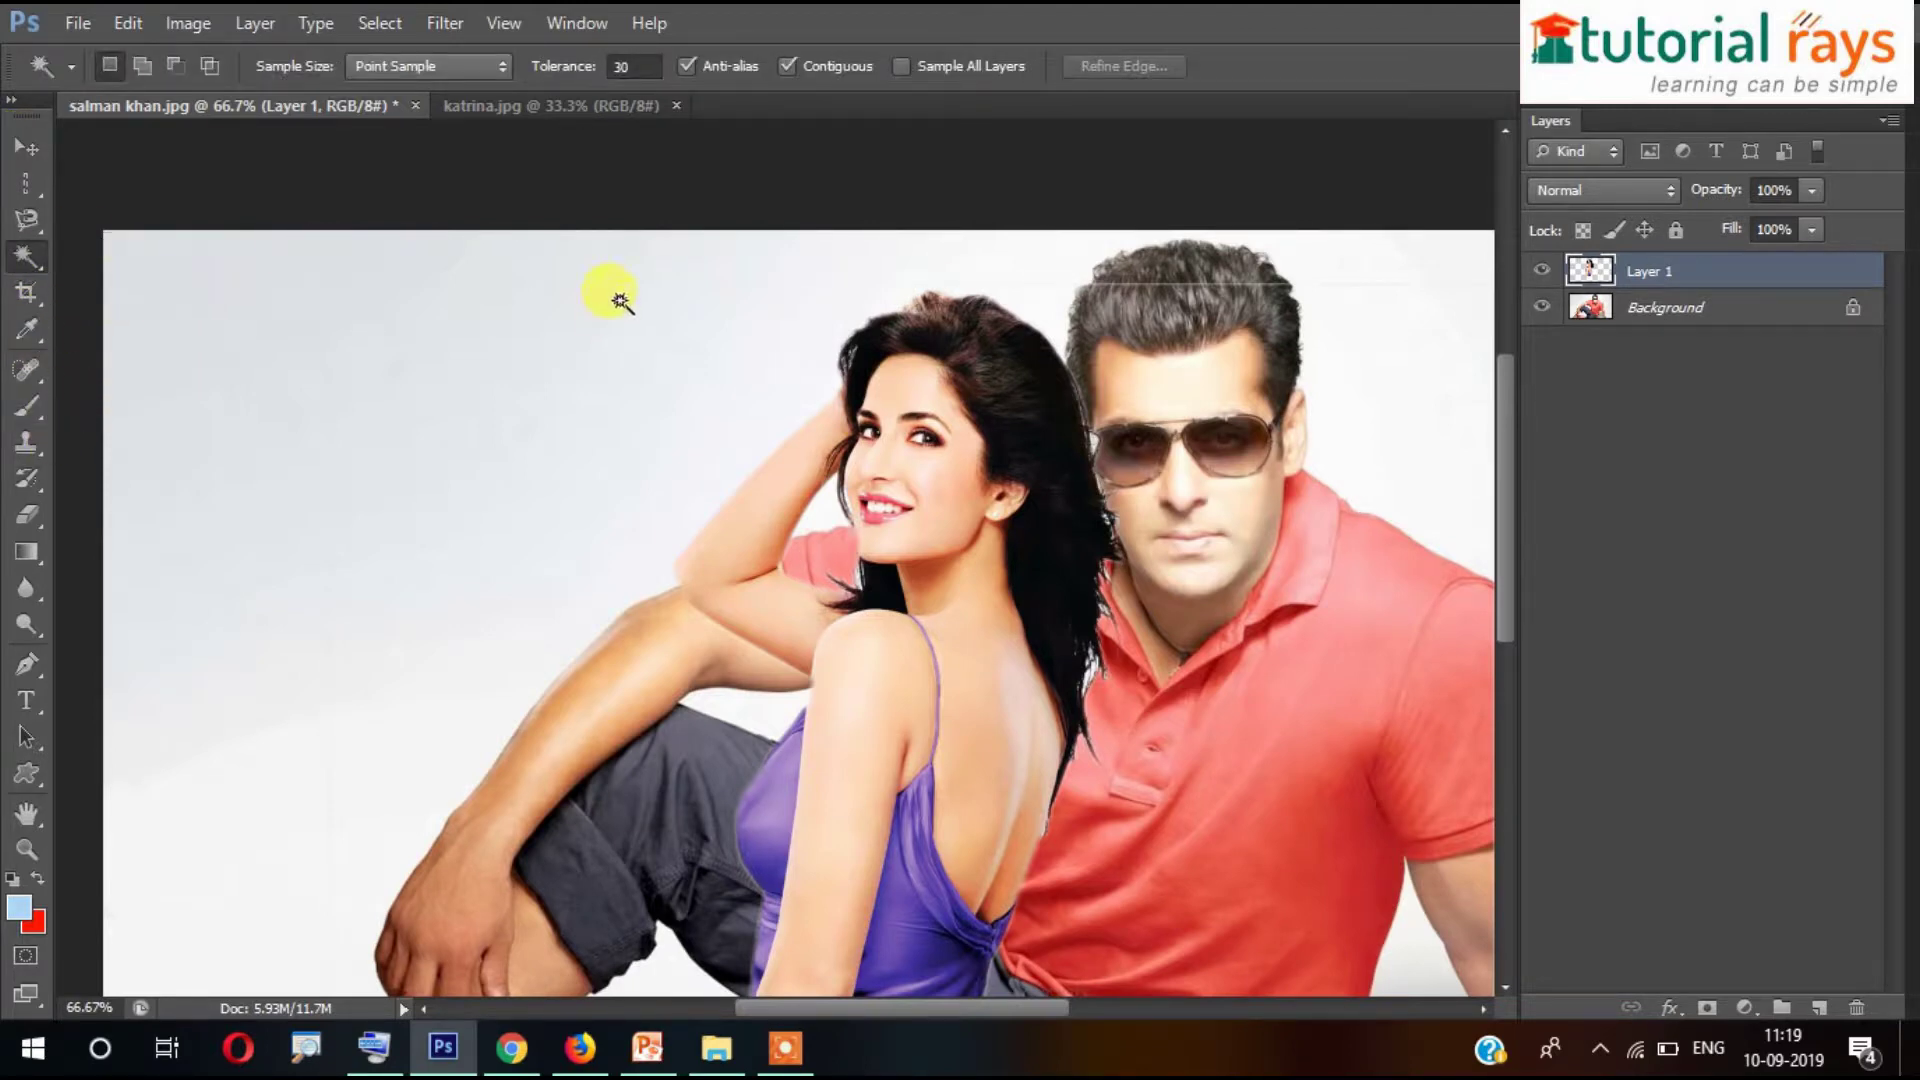
{"action": "scroll", "coordinate": [873, 563], "scroll_direction": "down", "scroll_amount": 3}
{"action": "key", "text": "ctrl+alt+z"}
{"action": "key", "text": "ctrl+alt+z"}
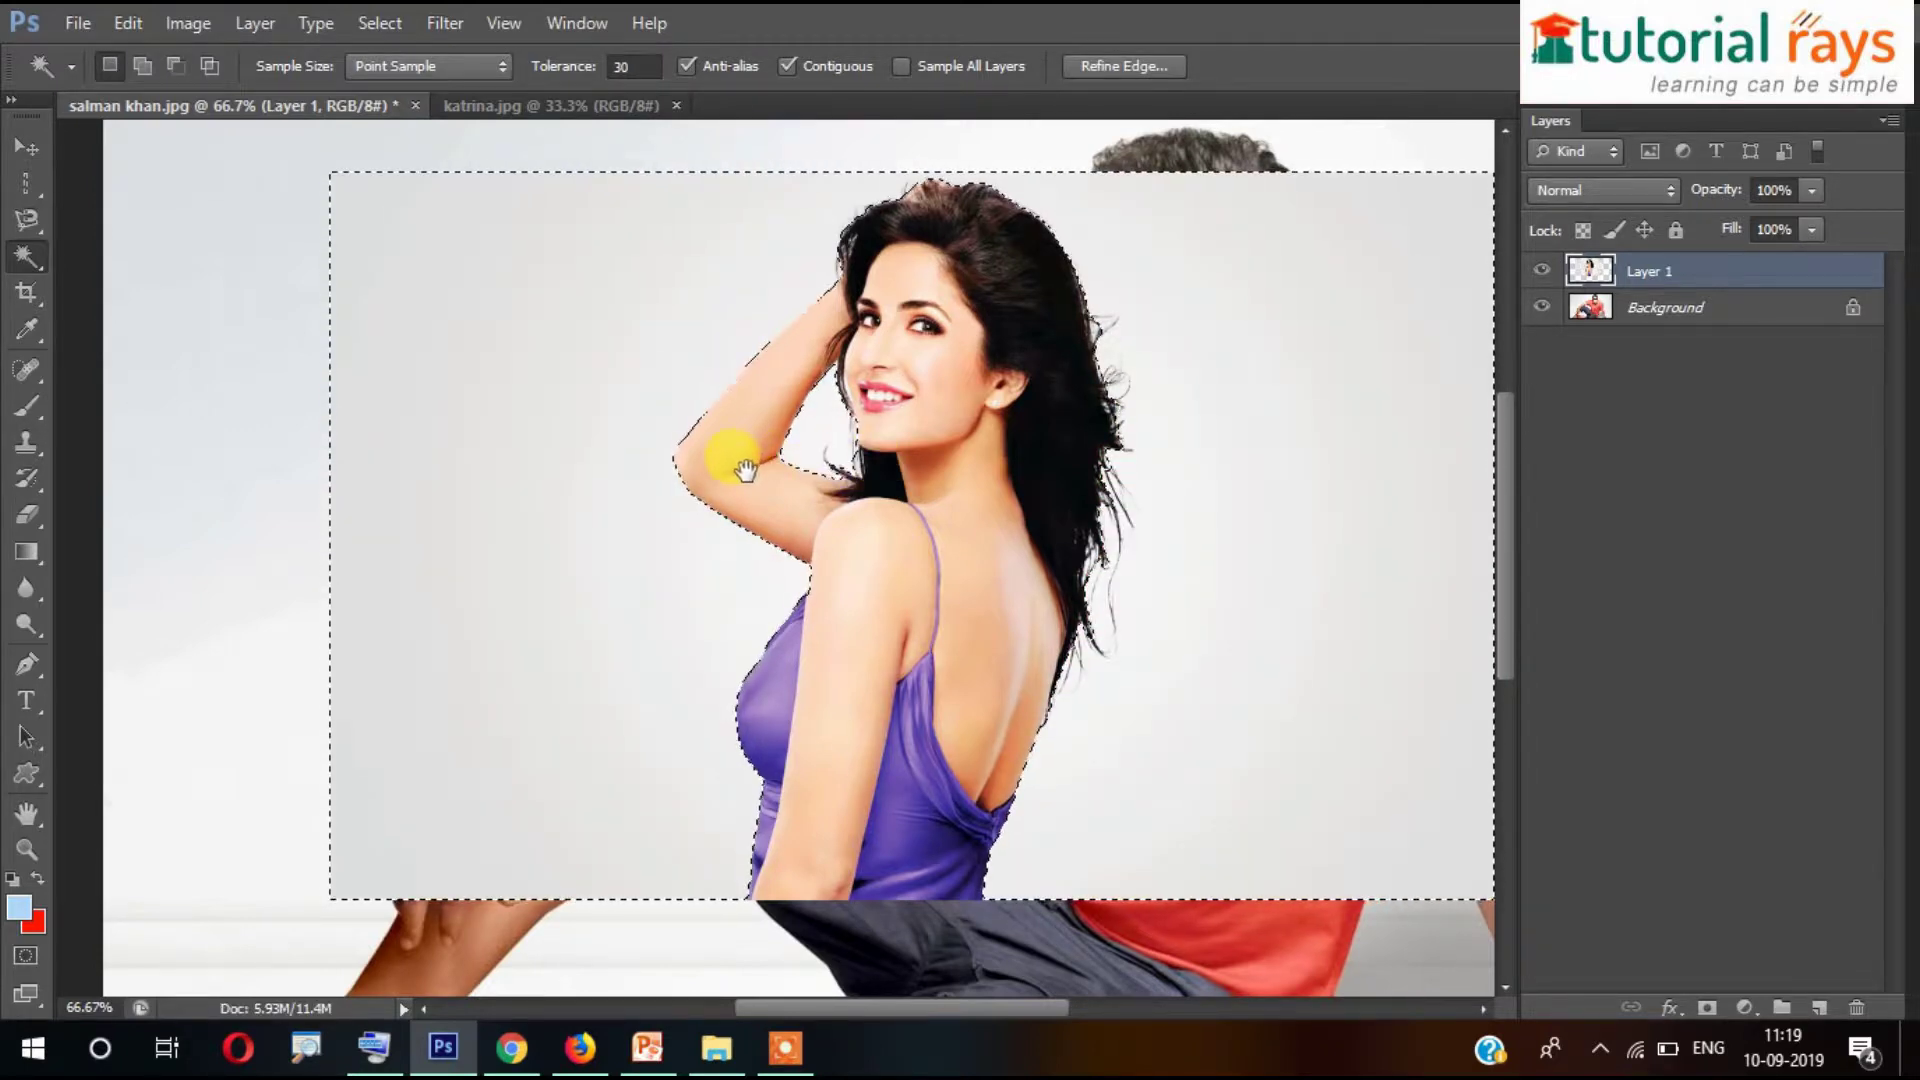
- Refine the edge of the restored background selection with Smooth 10
{"action": "scroll", "coordinate": [747, 465], "scroll_direction": "right", "scroll_amount": 3}
{"action": "left_click", "coordinate": [1123, 66]}
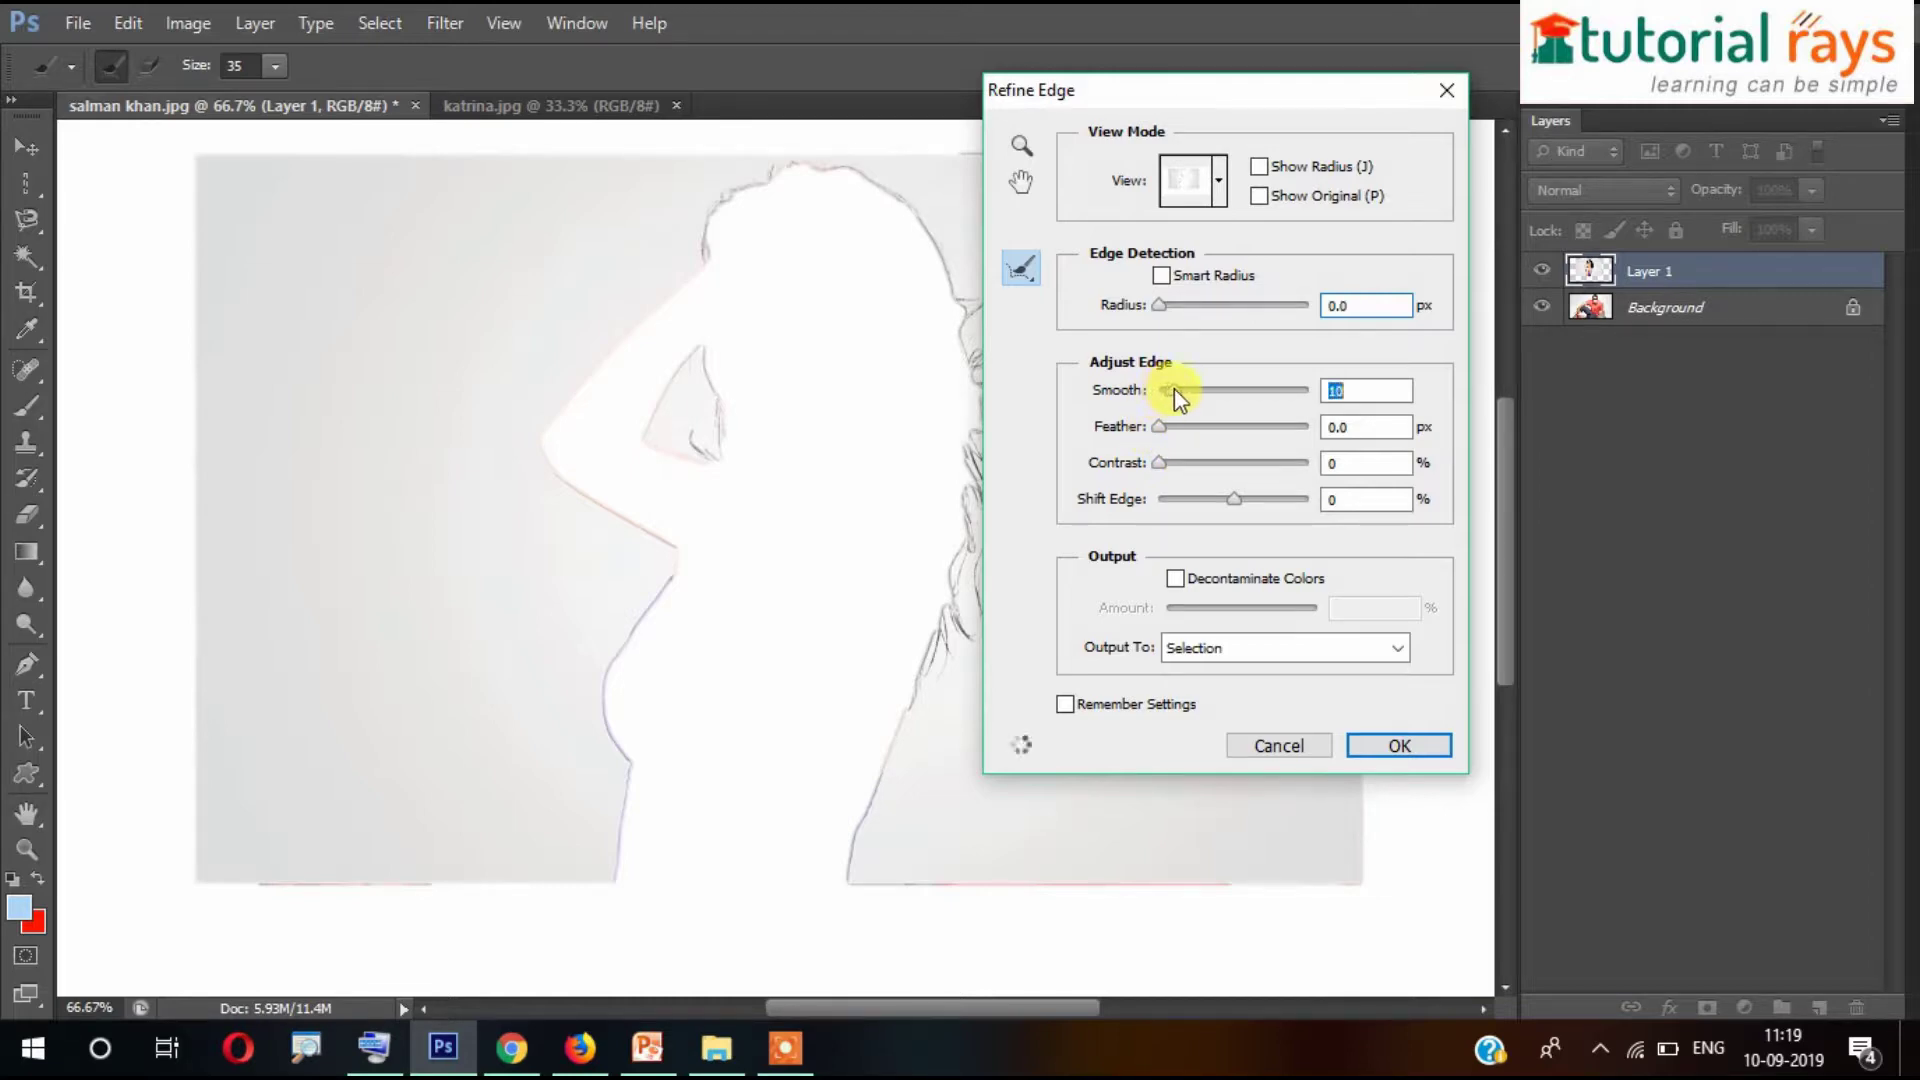
{"action": "left_click", "coordinate": [1397, 745]}
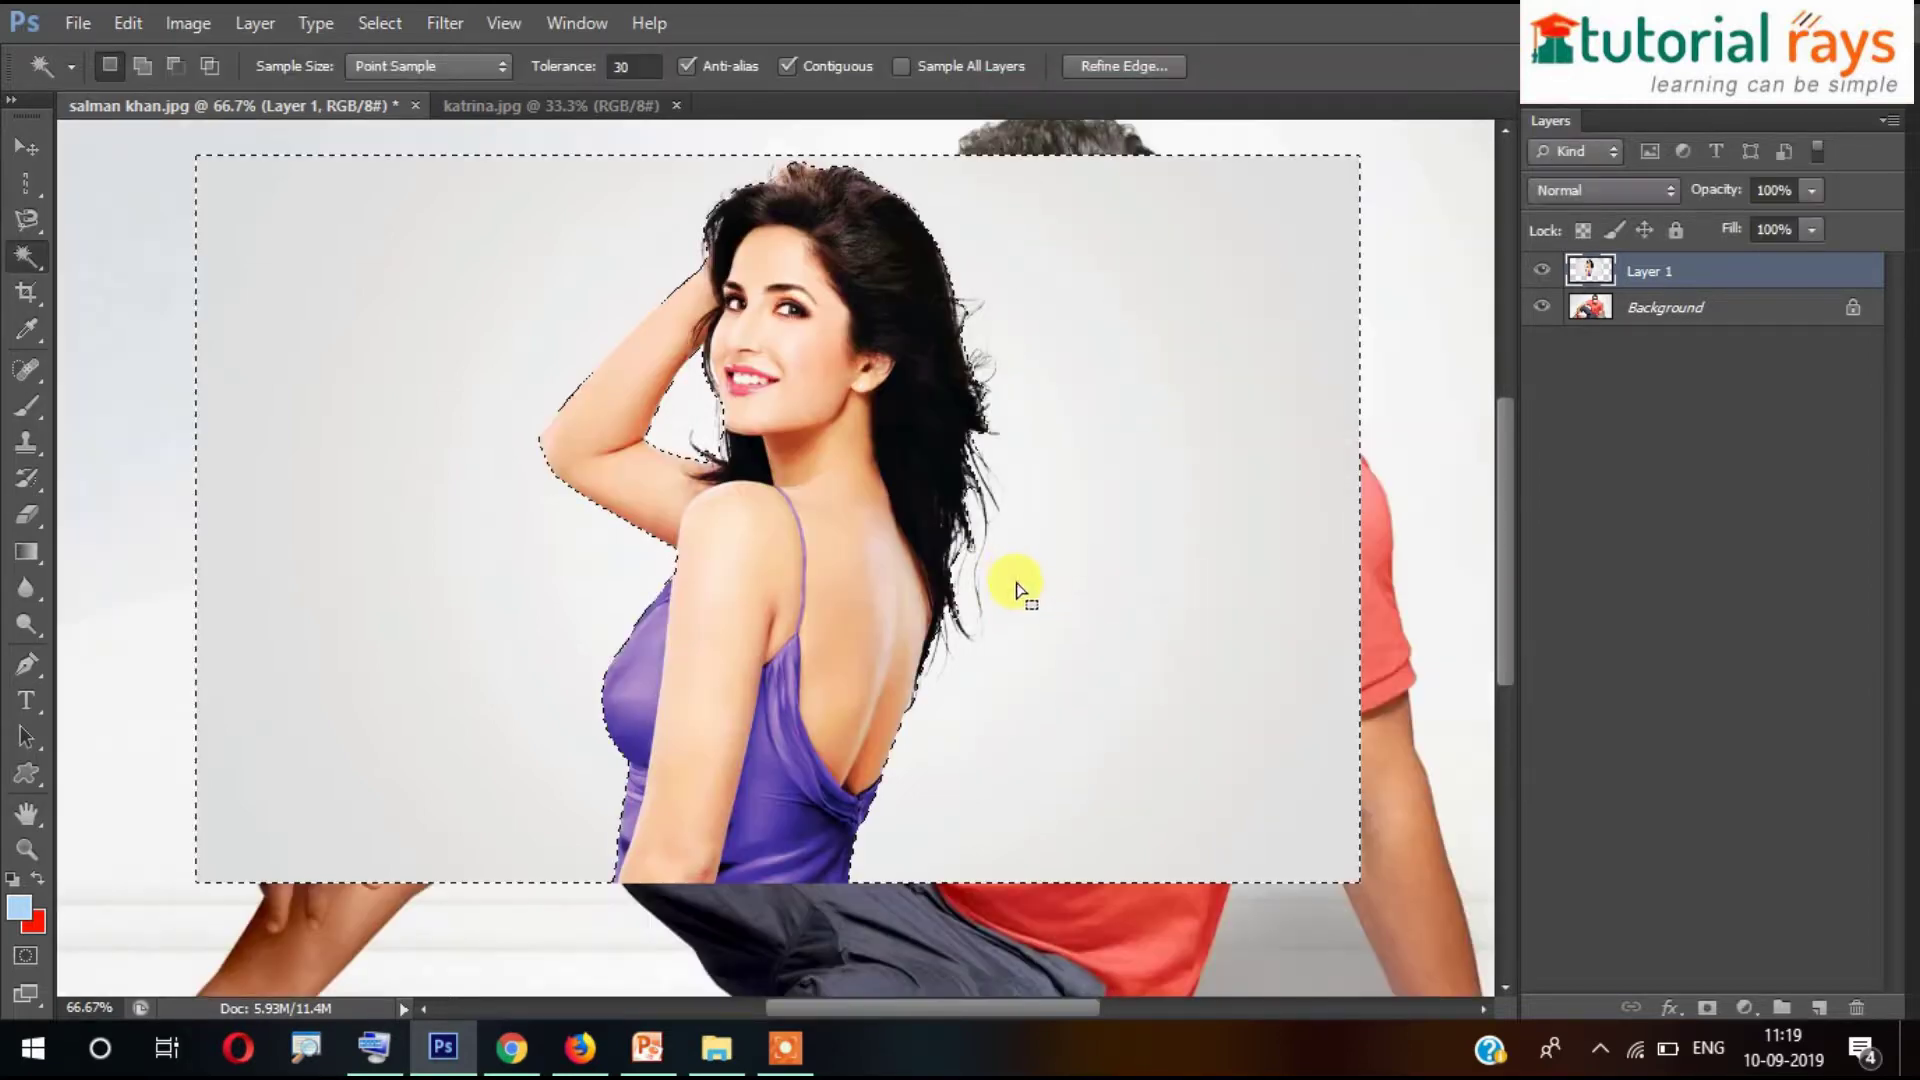
- Delete the smoothed background selection from Layer 1 and deselect
{"action": "key", "text": "Delete"}
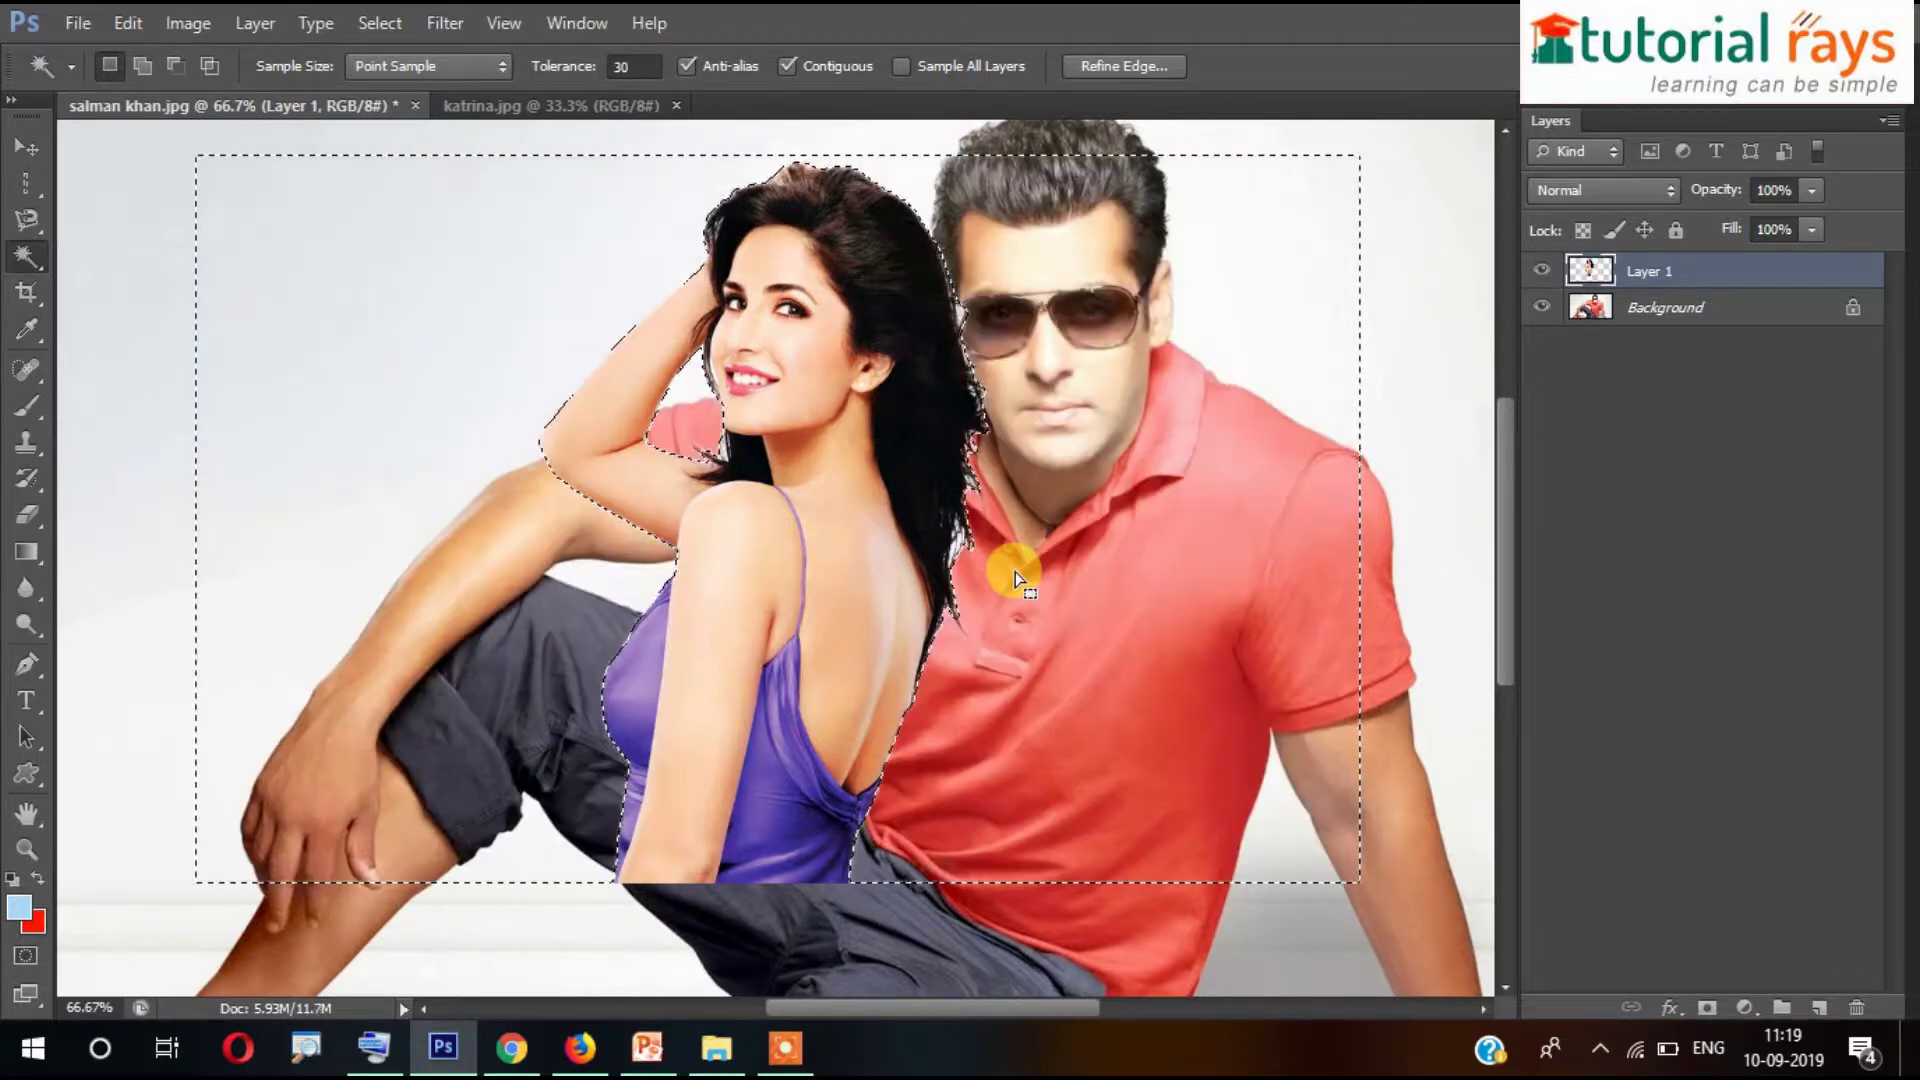
{"action": "key", "text": "ctrl+d"}
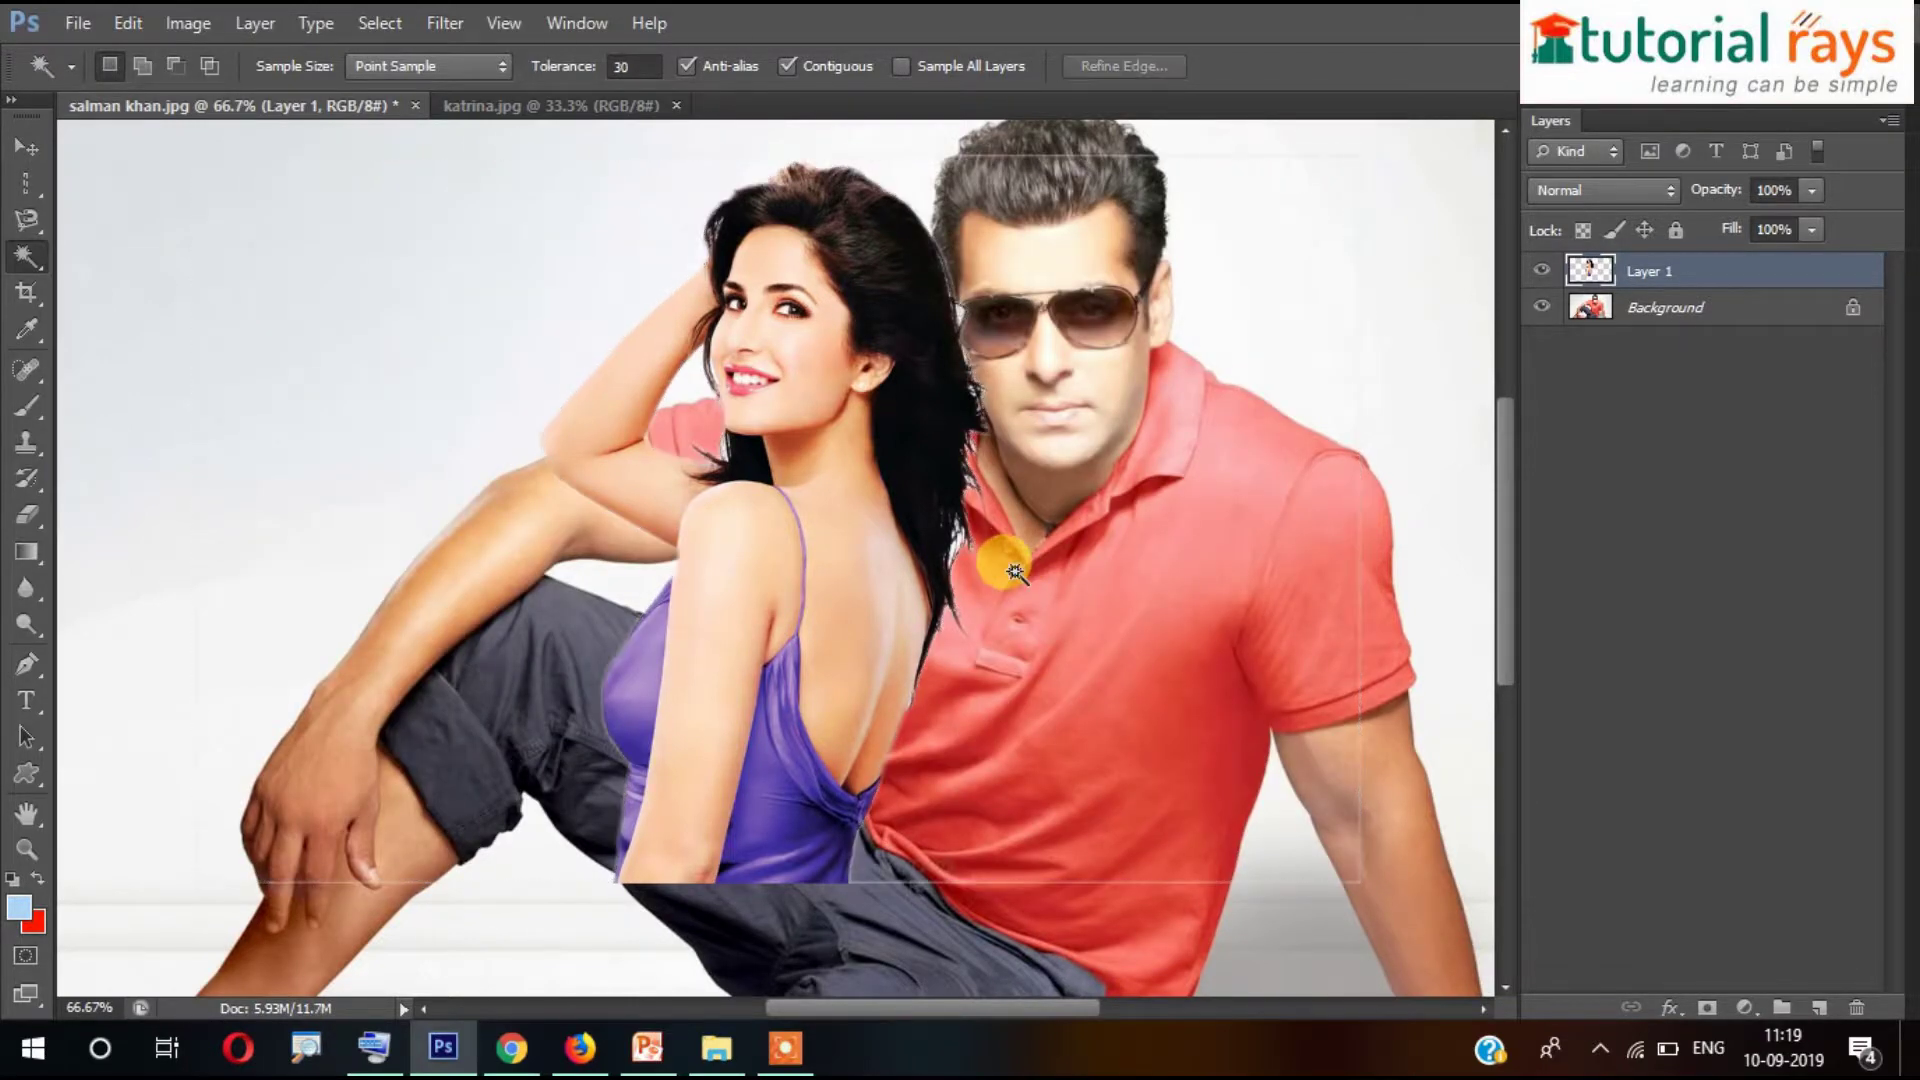
{"action": "scroll", "coordinate": [890, 527], "scroll_direction": "down", "scroll_amount": 2}
{"action": "scroll", "coordinate": [884, 357], "scroll_direction": "up", "scroll_amount": 3}
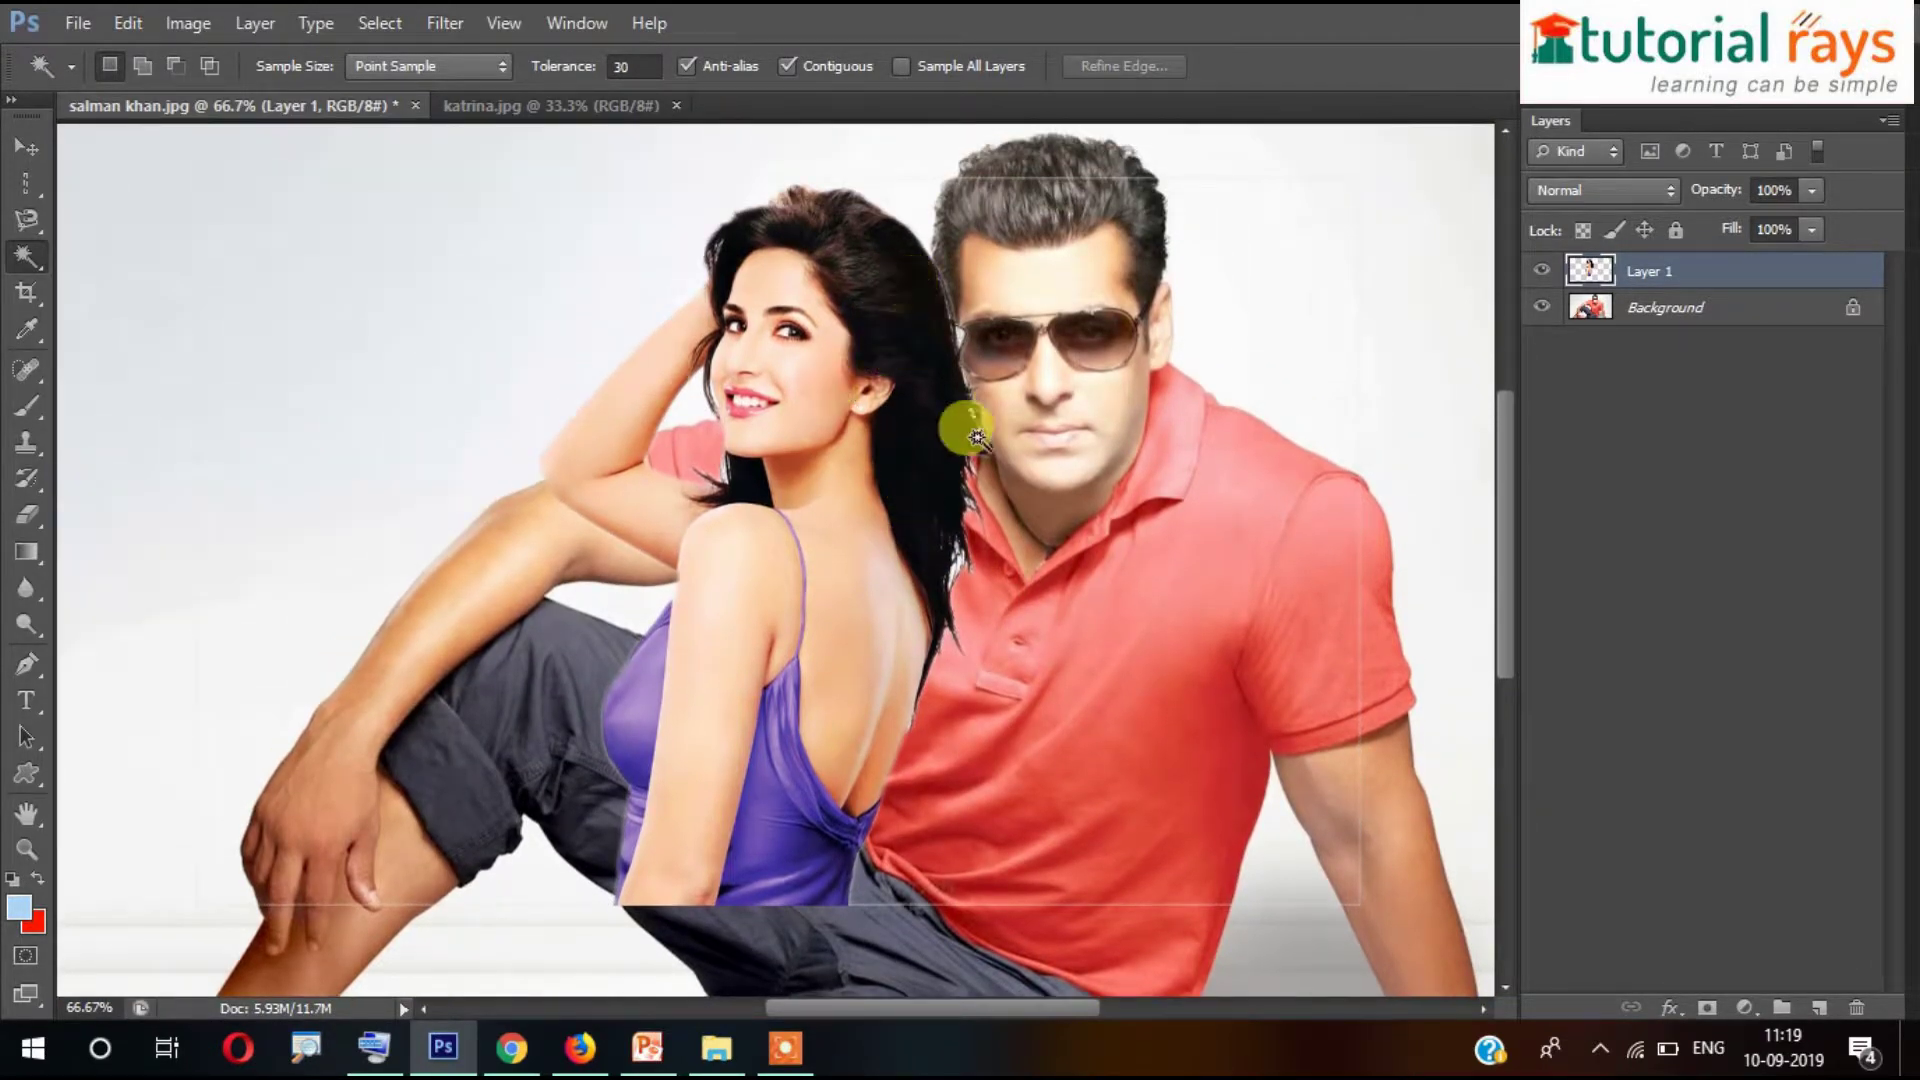
- Undo the background deletion and refine the restored selection with Shift Edge -61% and Feather 1.6 px
{"action": "key", "text": "ctrl+alt+z"}
{"action": "key", "text": "ctrl+alt+z"}
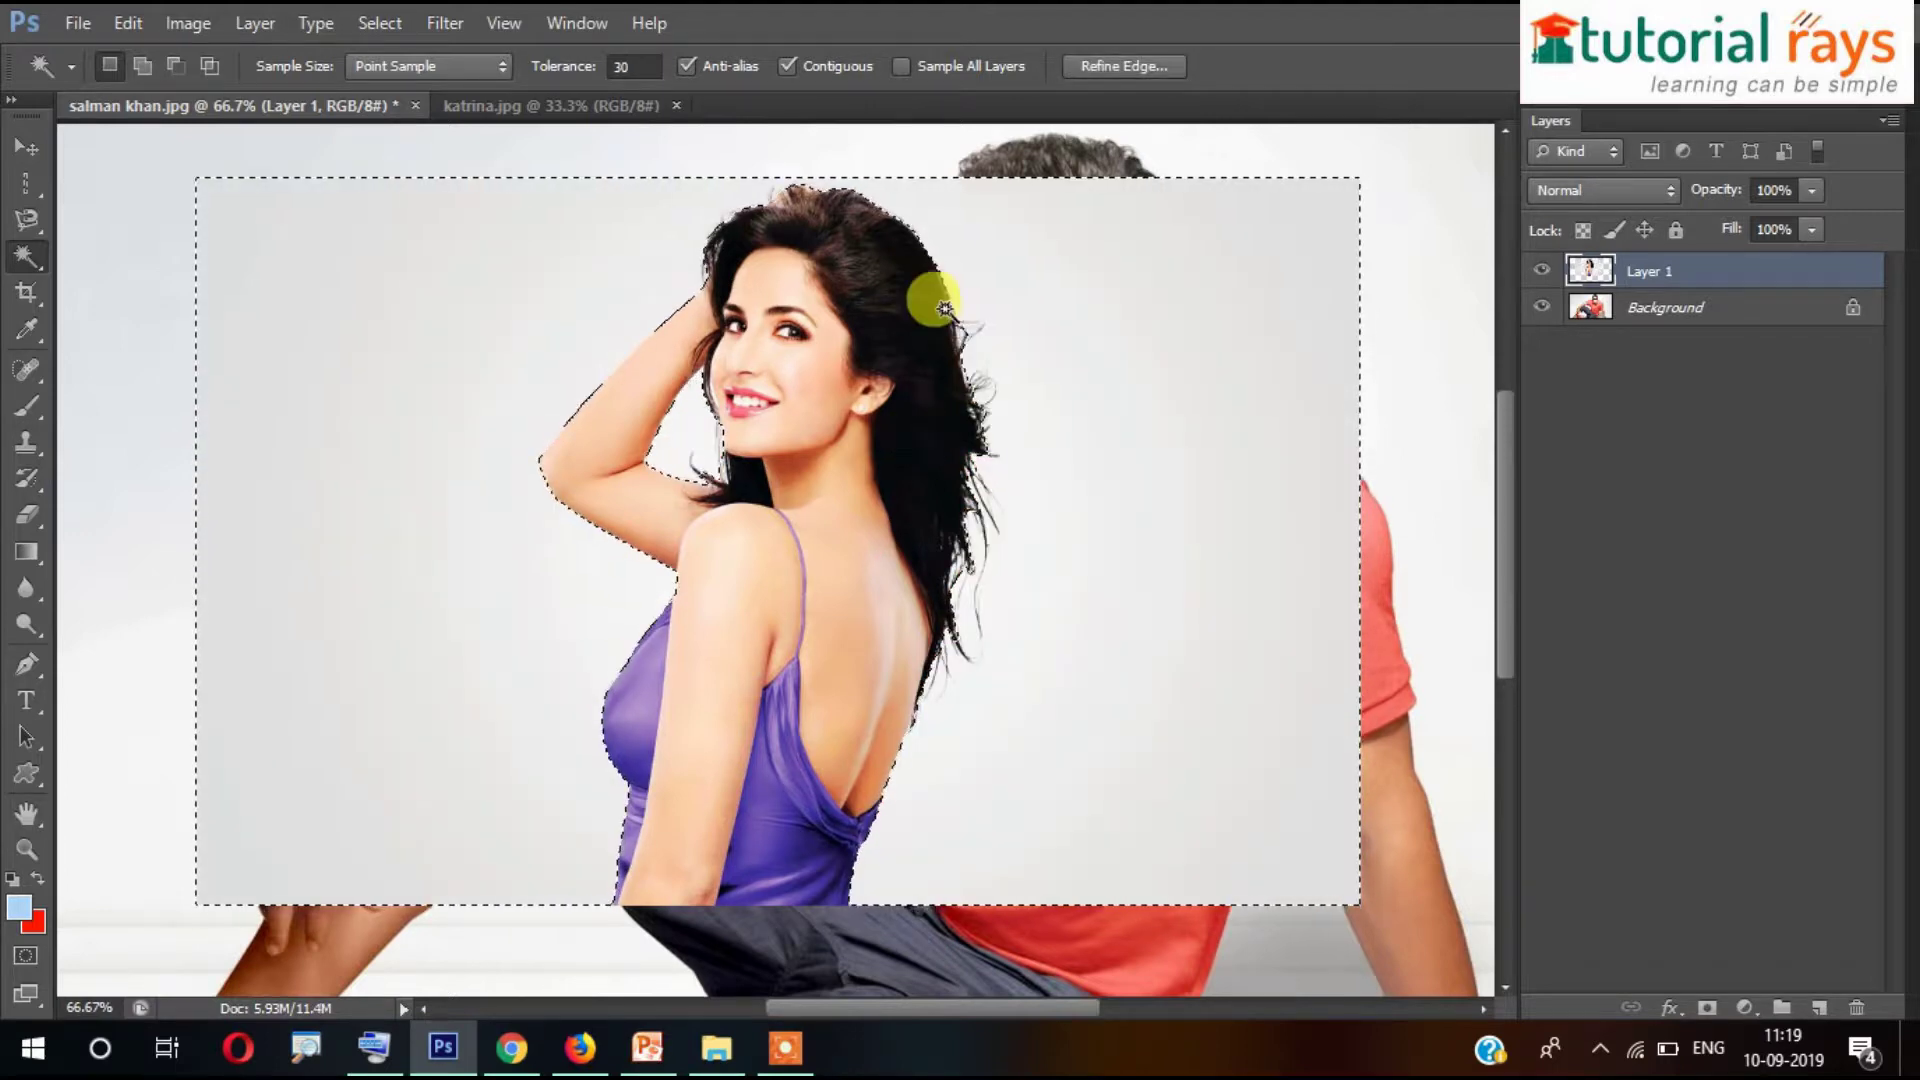
{"action": "left_click", "coordinate": [1122, 66]}
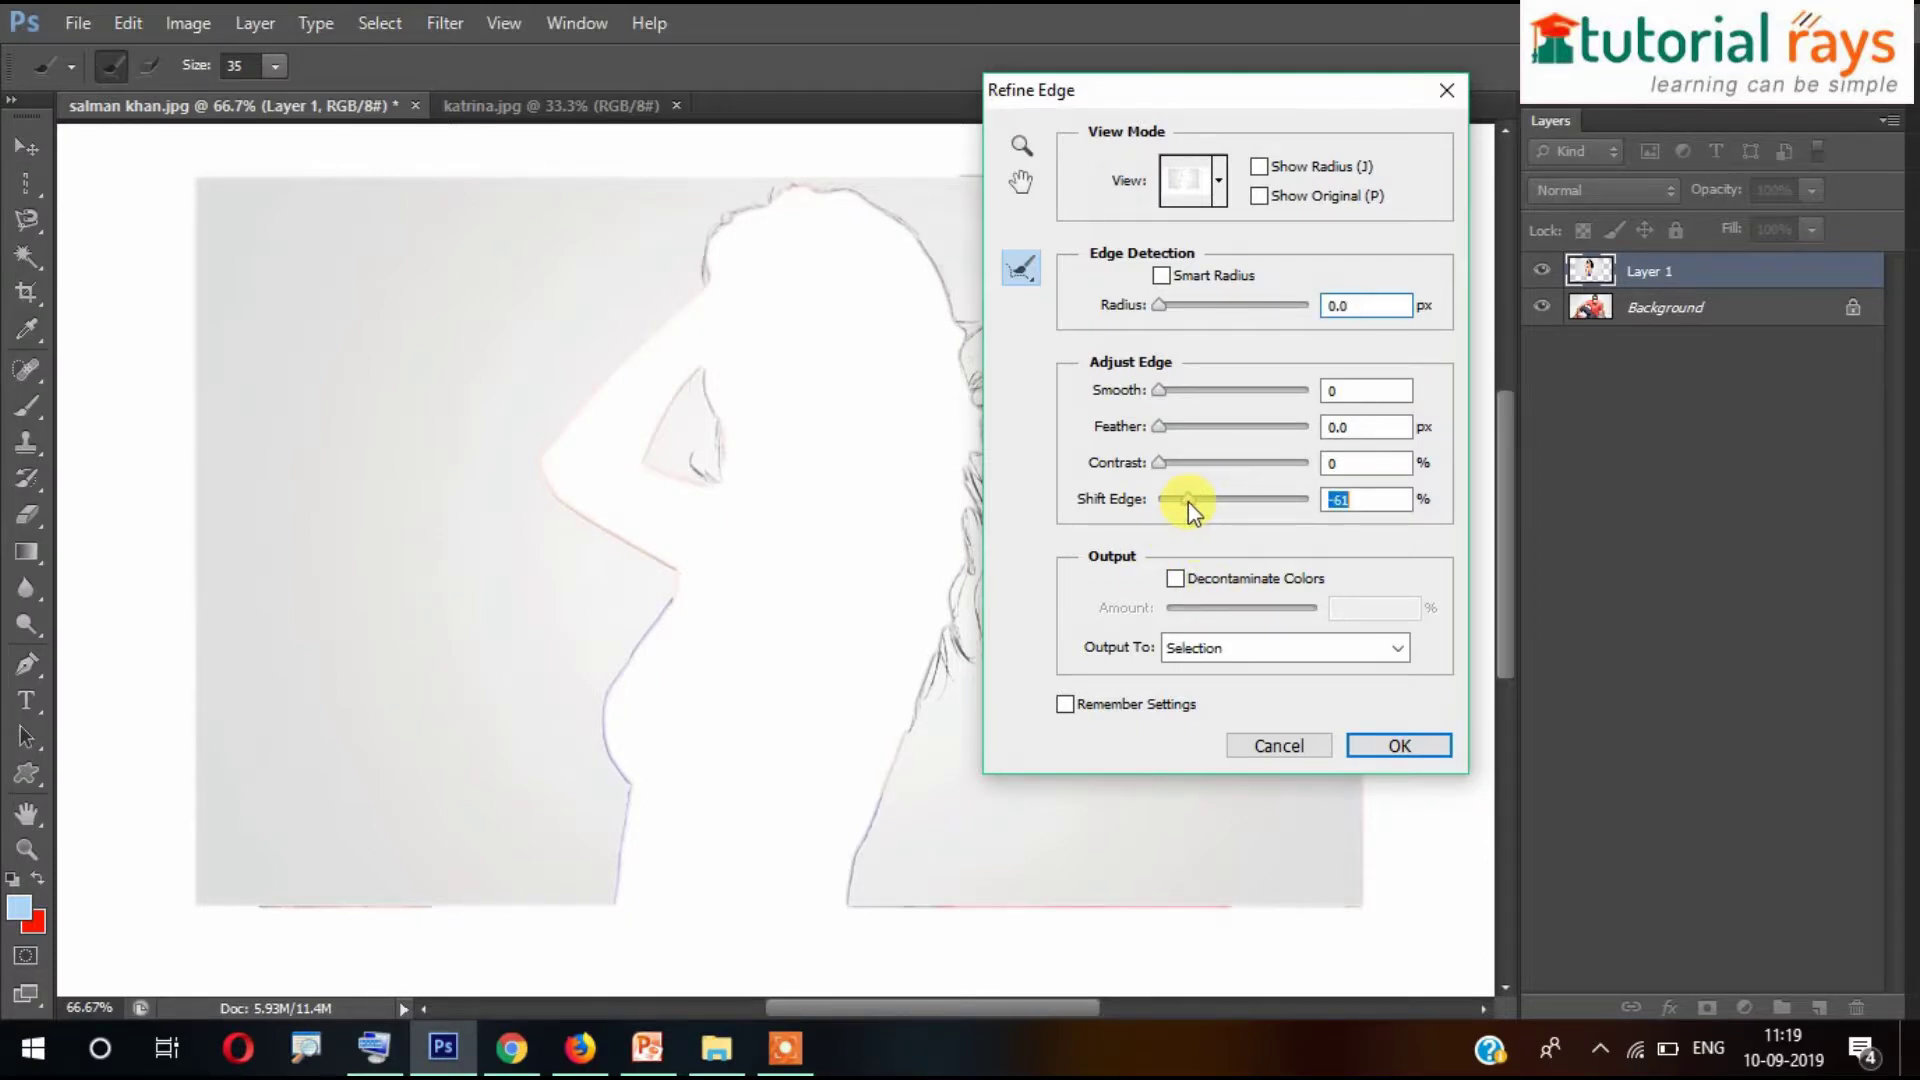
{"action": "left_click", "coordinate": [1171, 428]}
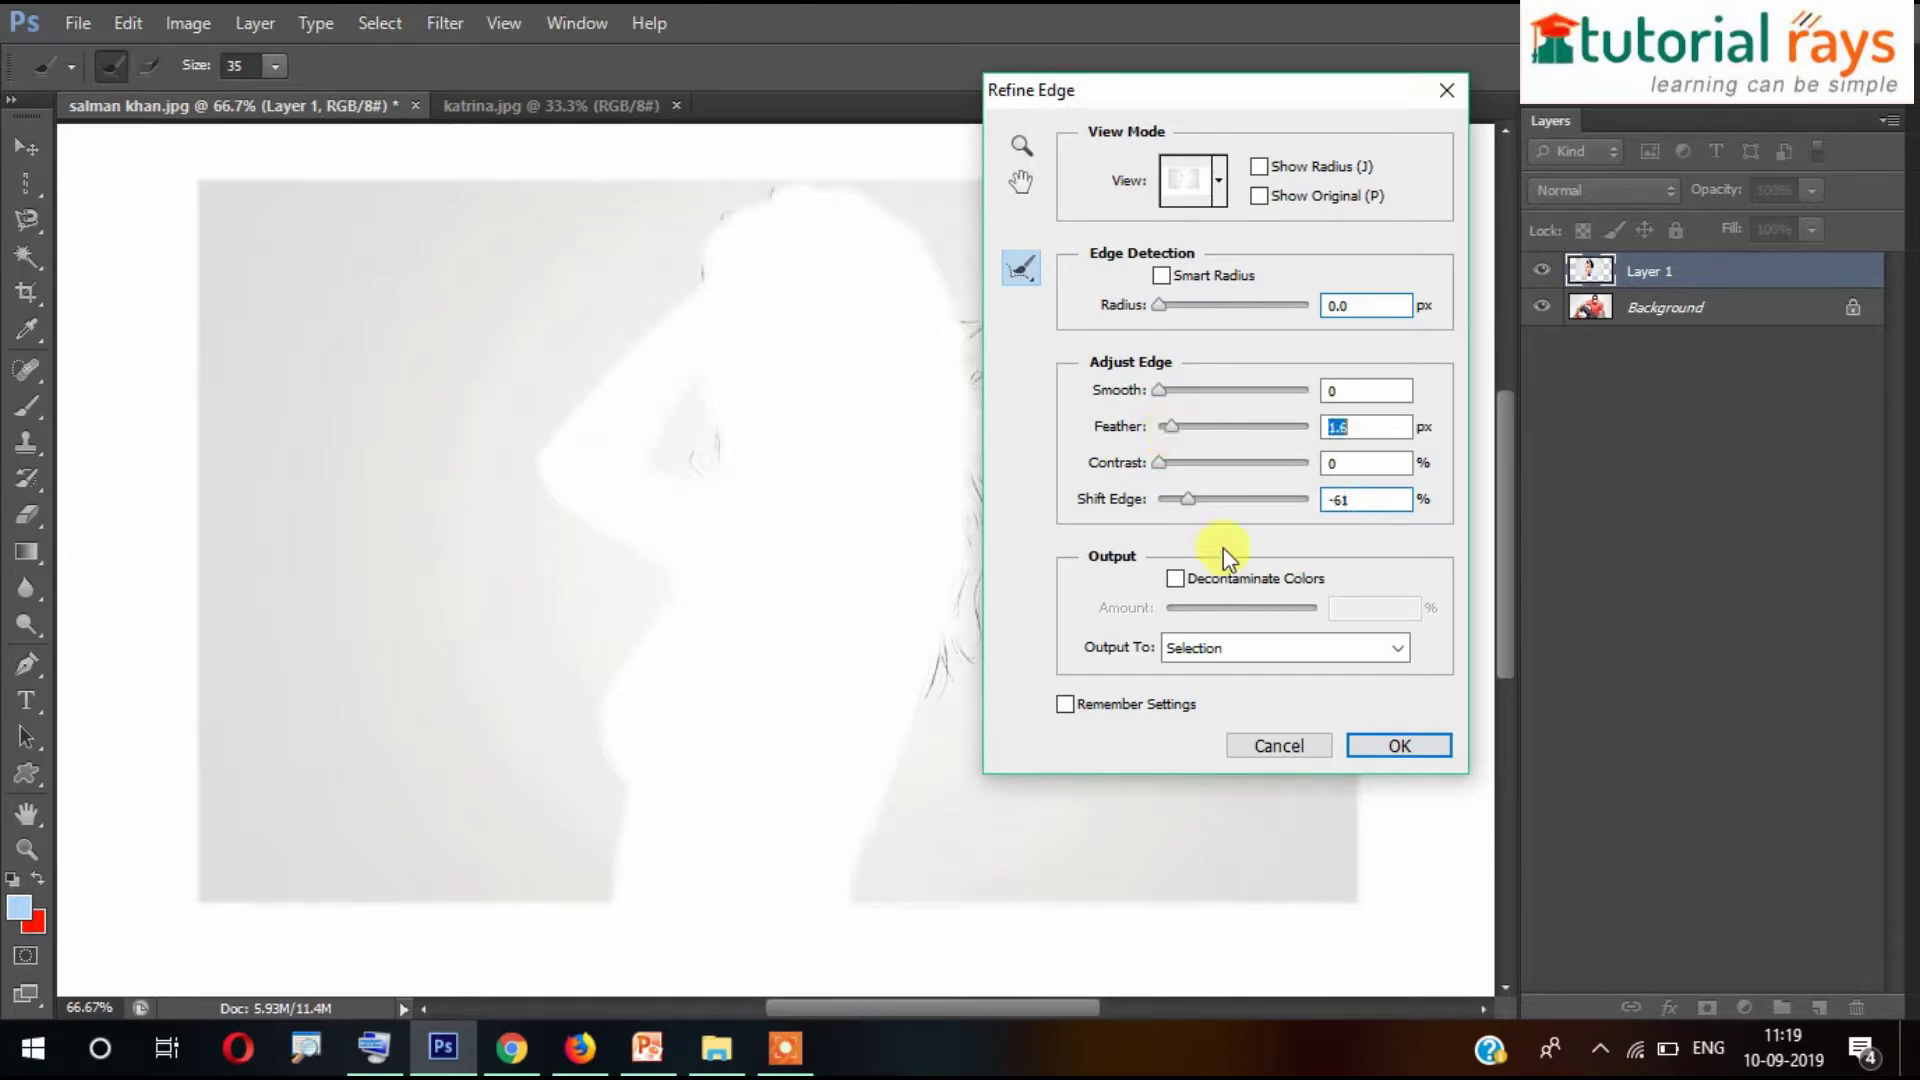
{"action": "left_click", "coordinate": [1394, 744]}
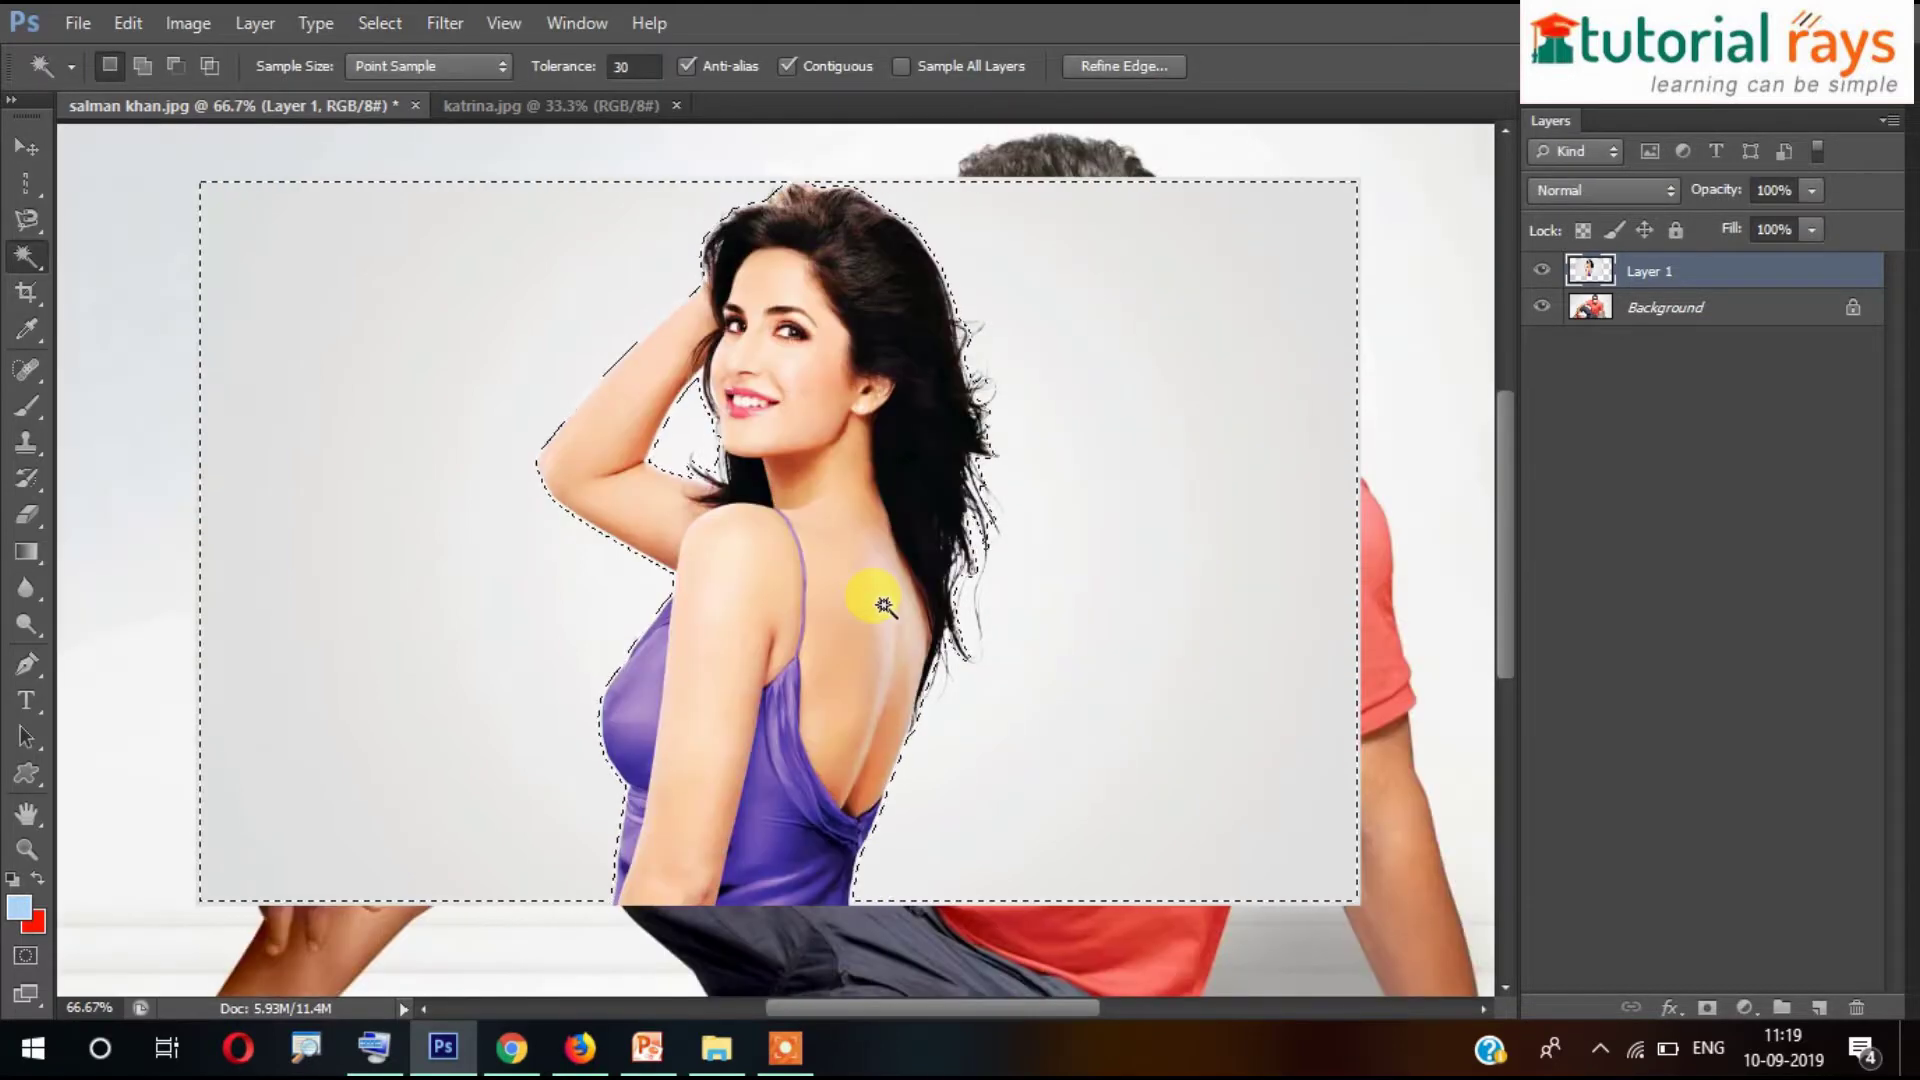
- Delete the feathered background selection from Layer 1, deselect, and check the cutout edges around the woman
{"action": "key", "text": "ctrl+d"}
{"action": "scroll", "coordinate": [951, 627], "scroll_direction": "down", "scroll_amount": 3}
{"action": "scroll", "coordinate": [951, 627], "scroll_direction": "up", "scroll_amount": 4}
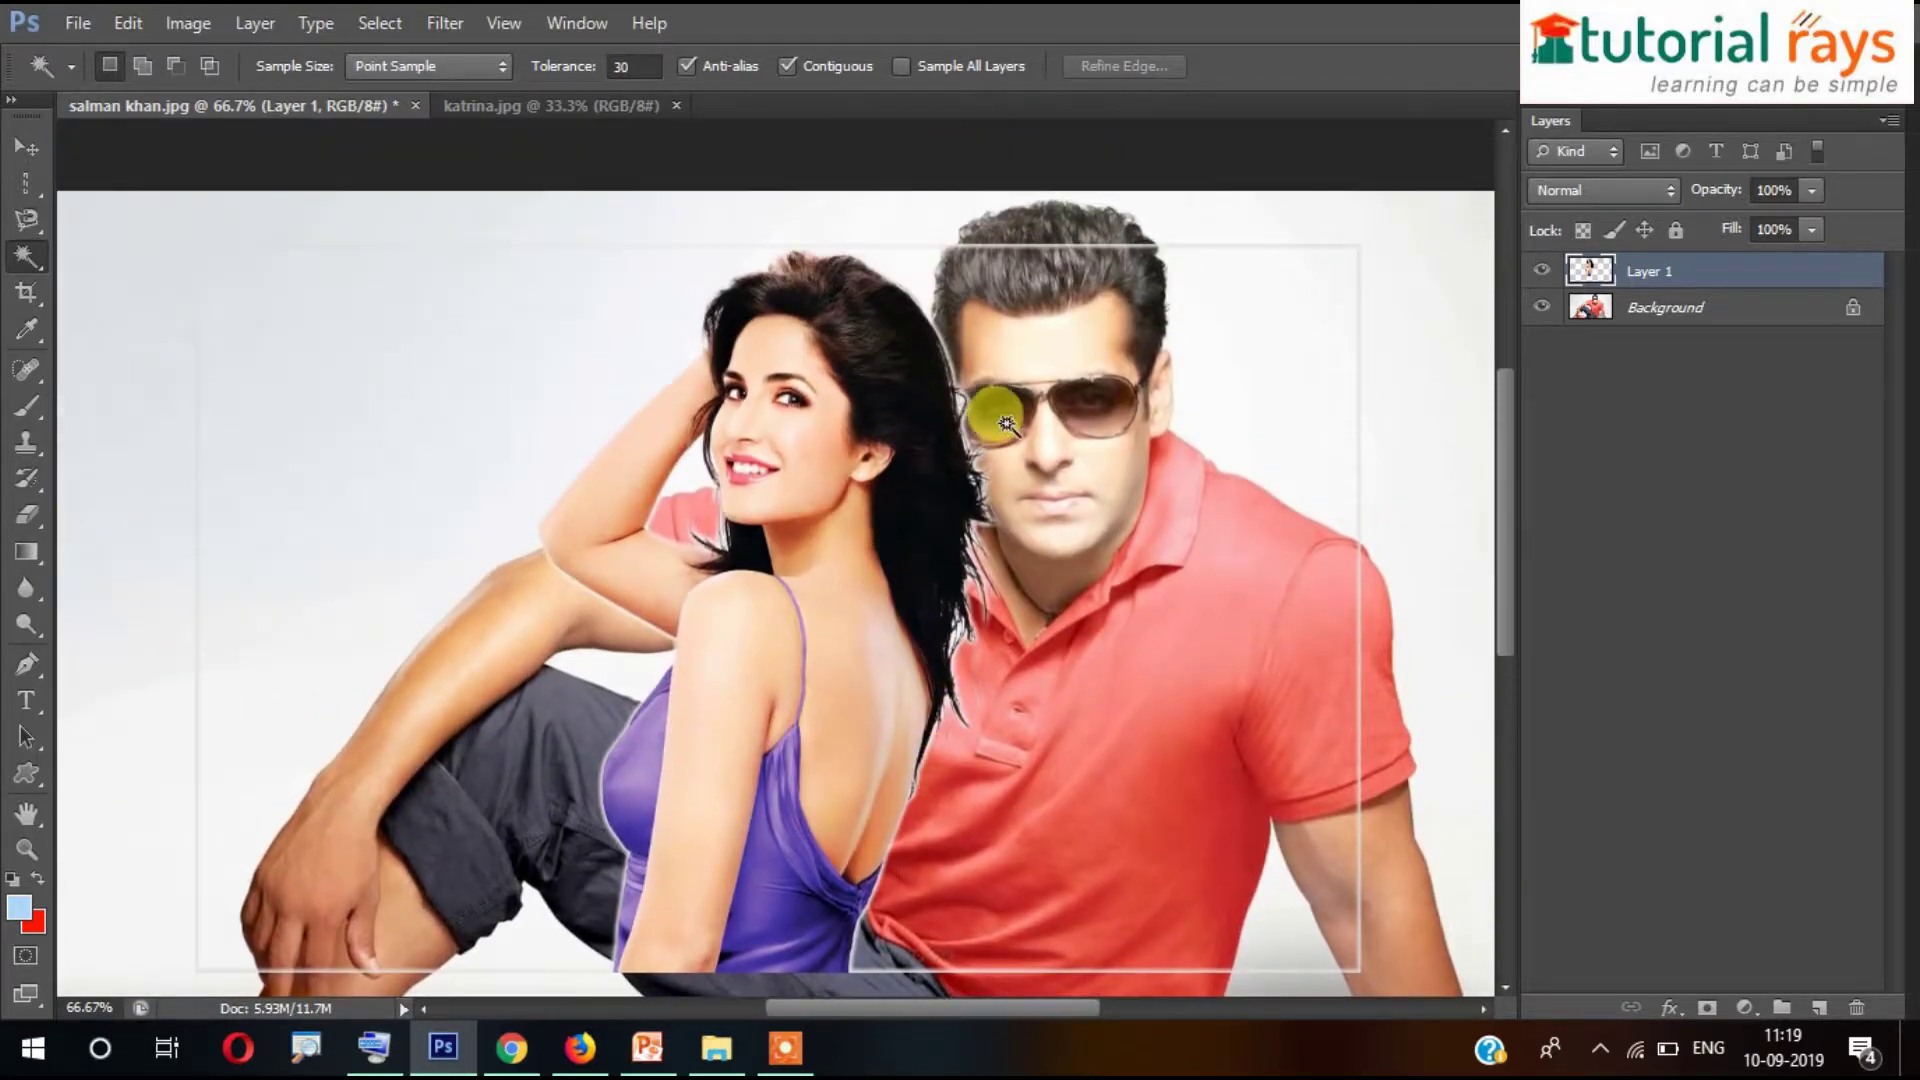
{"action": "scroll", "coordinate": [956, 393], "scroll_direction": "down", "scroll_amount": 7}
{"action": "scroll", "coordinate": [848, 484], "scroll_direction": "up", "scroll_amount": 5}
{"action": "scroll", "coordinate": [819, 500], "scroll_direction": "down", "scroll_amount": 2}
{"action": "scroll", "coordinate": [820, 500], "scroll_direction": "up", "scroll_amount": 3}
{"action": "scroll", "coordinate": [815, 505], "scroll_direction": "down", "scroll_amount": 5}
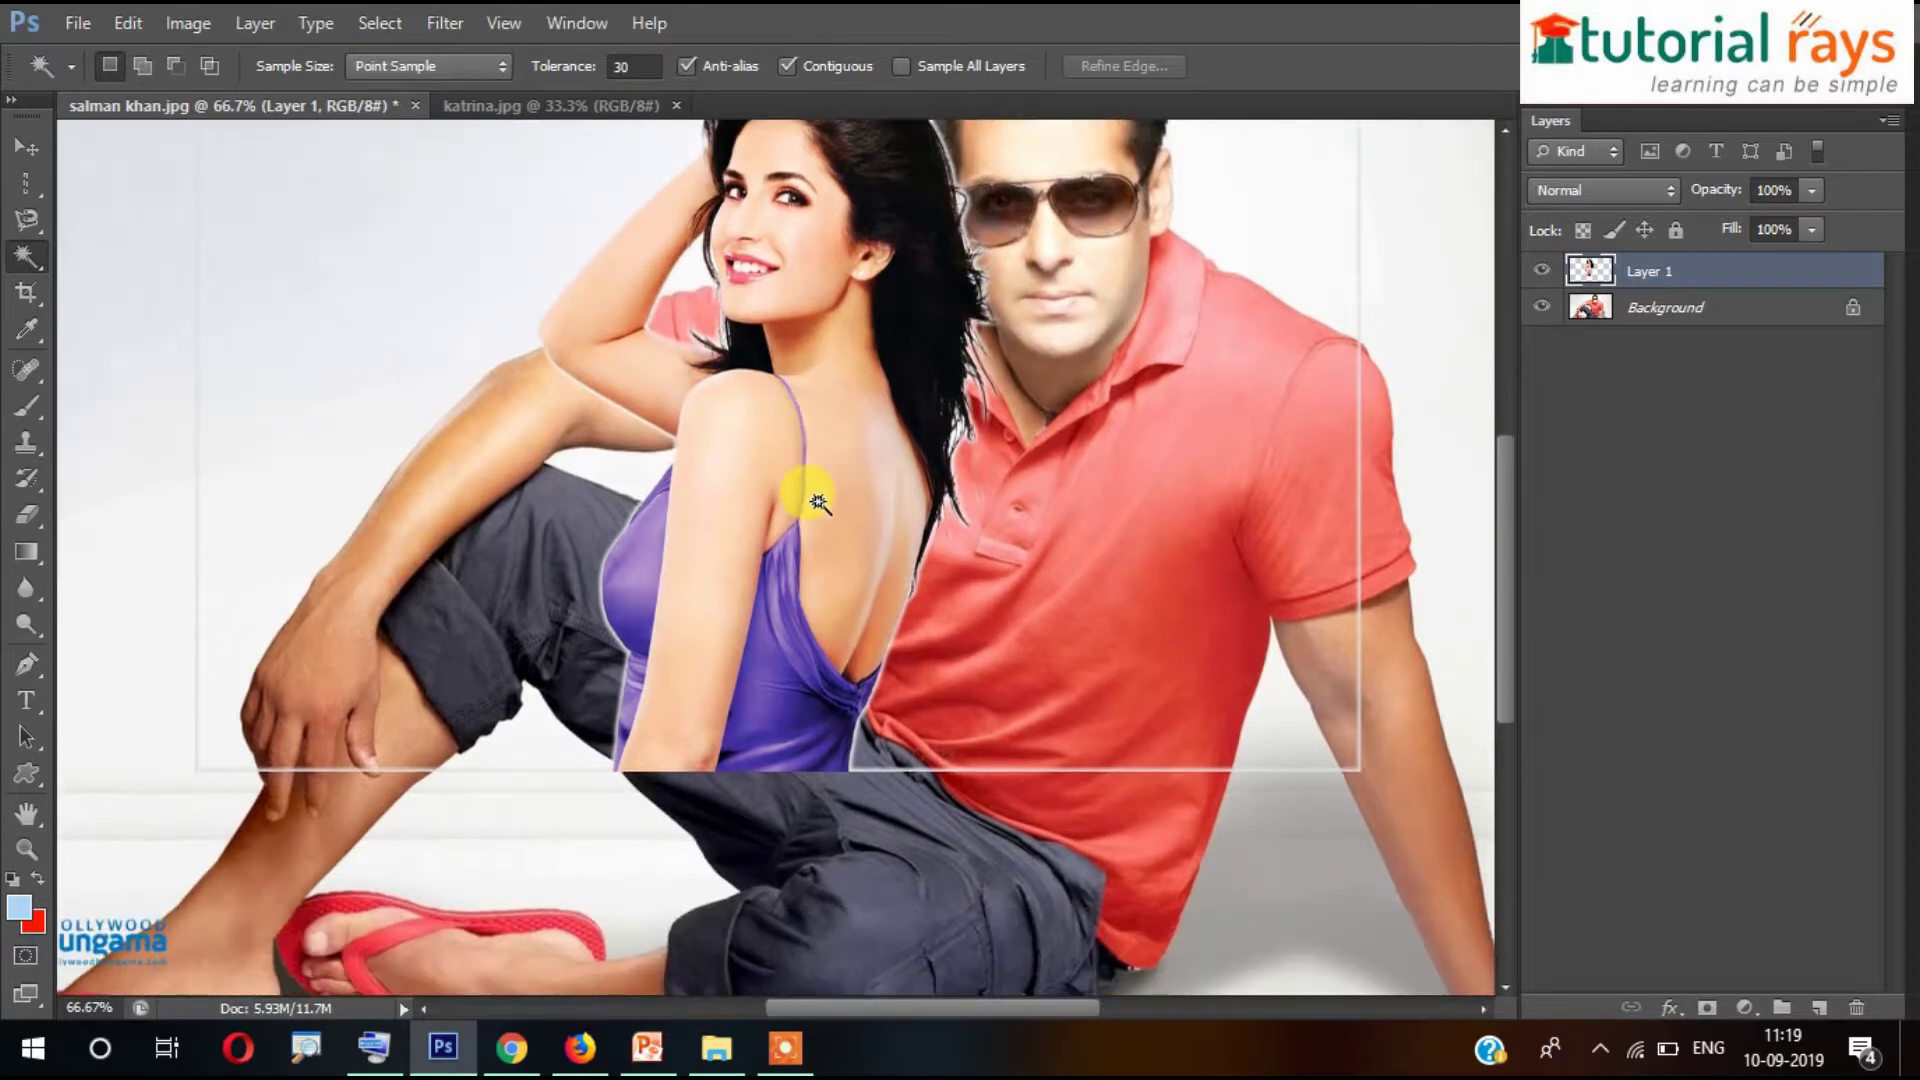
{"action": "scroll", "coordinate": [816, 510], "scroll_direction": "up", "scroll_amount": 4}
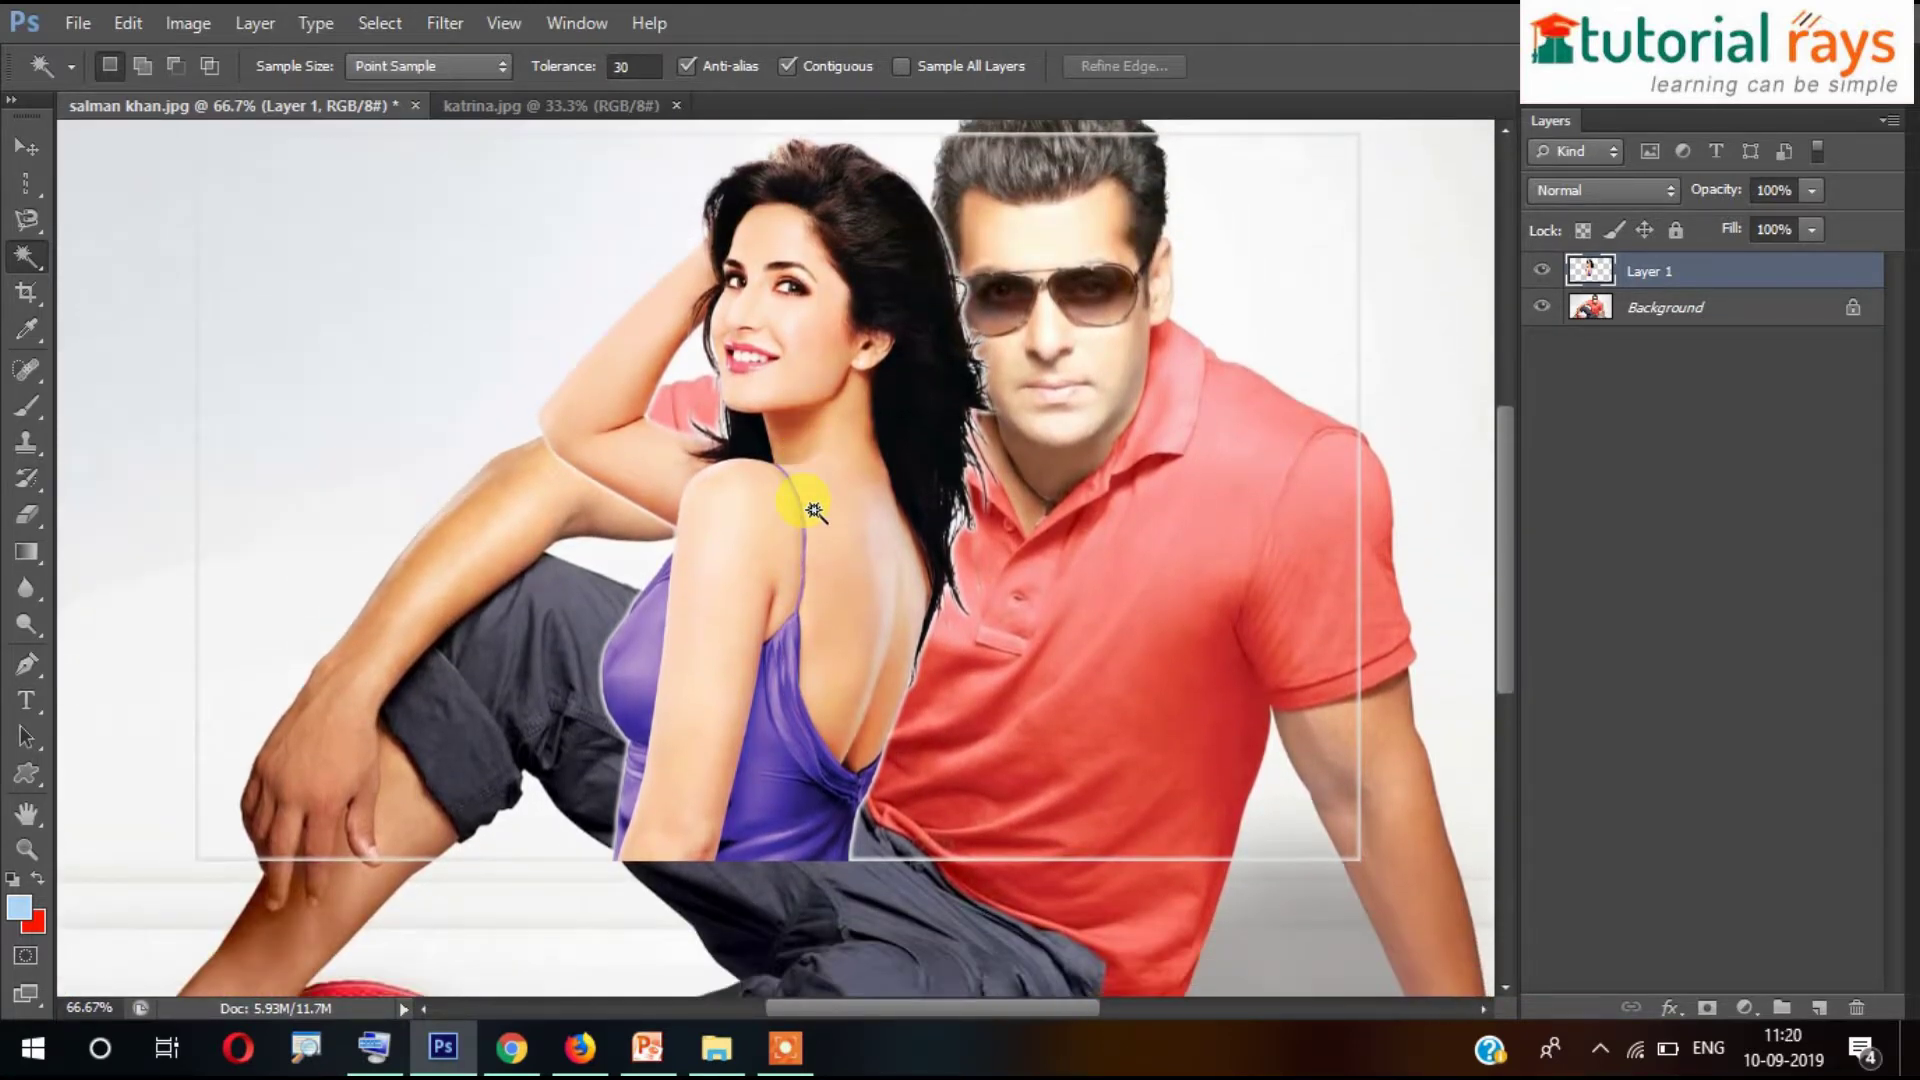
- Undo the background deletion and the Shift Edge and Feather refinement of the selection
{"action": "left_click", "coordinate": [813, 512]}
{"action": "left_click", "coordinate": [814, 512]}
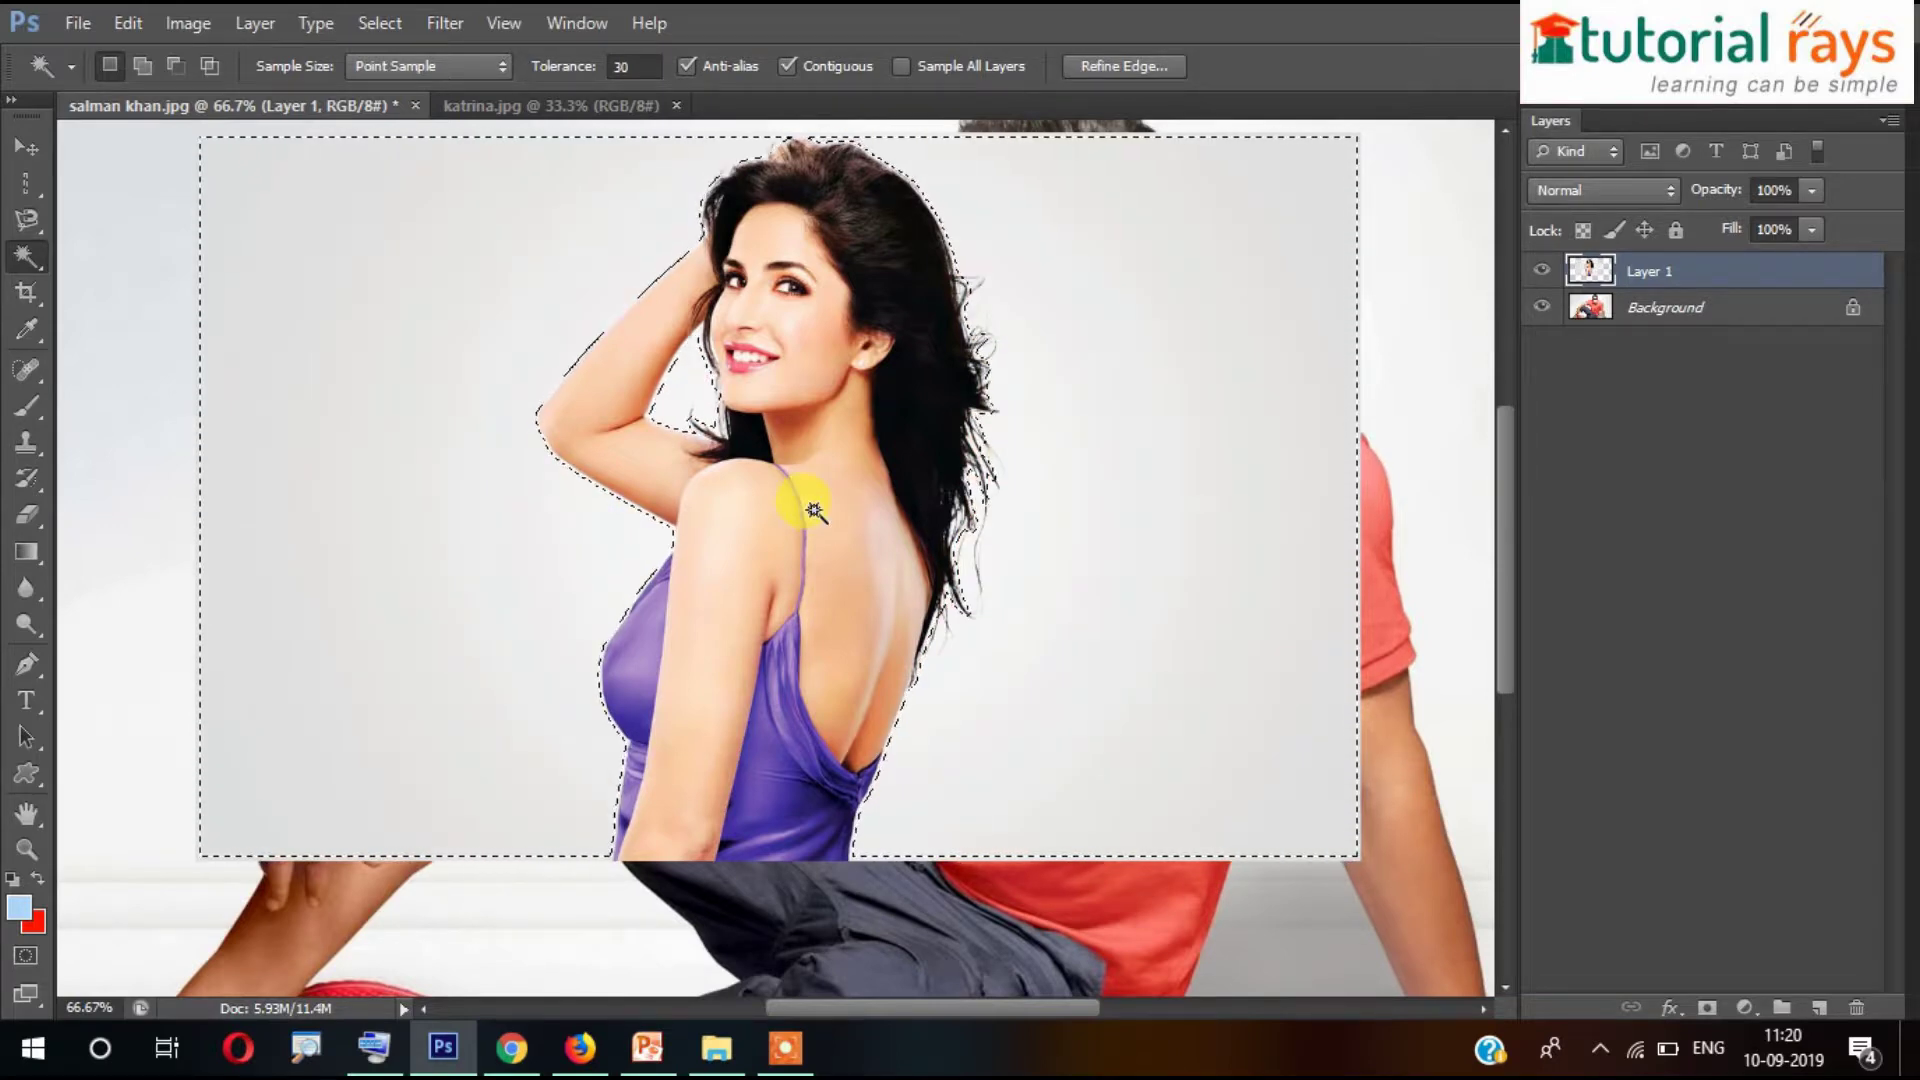
{"action": "left_click", "coordinate": [814, 512]}
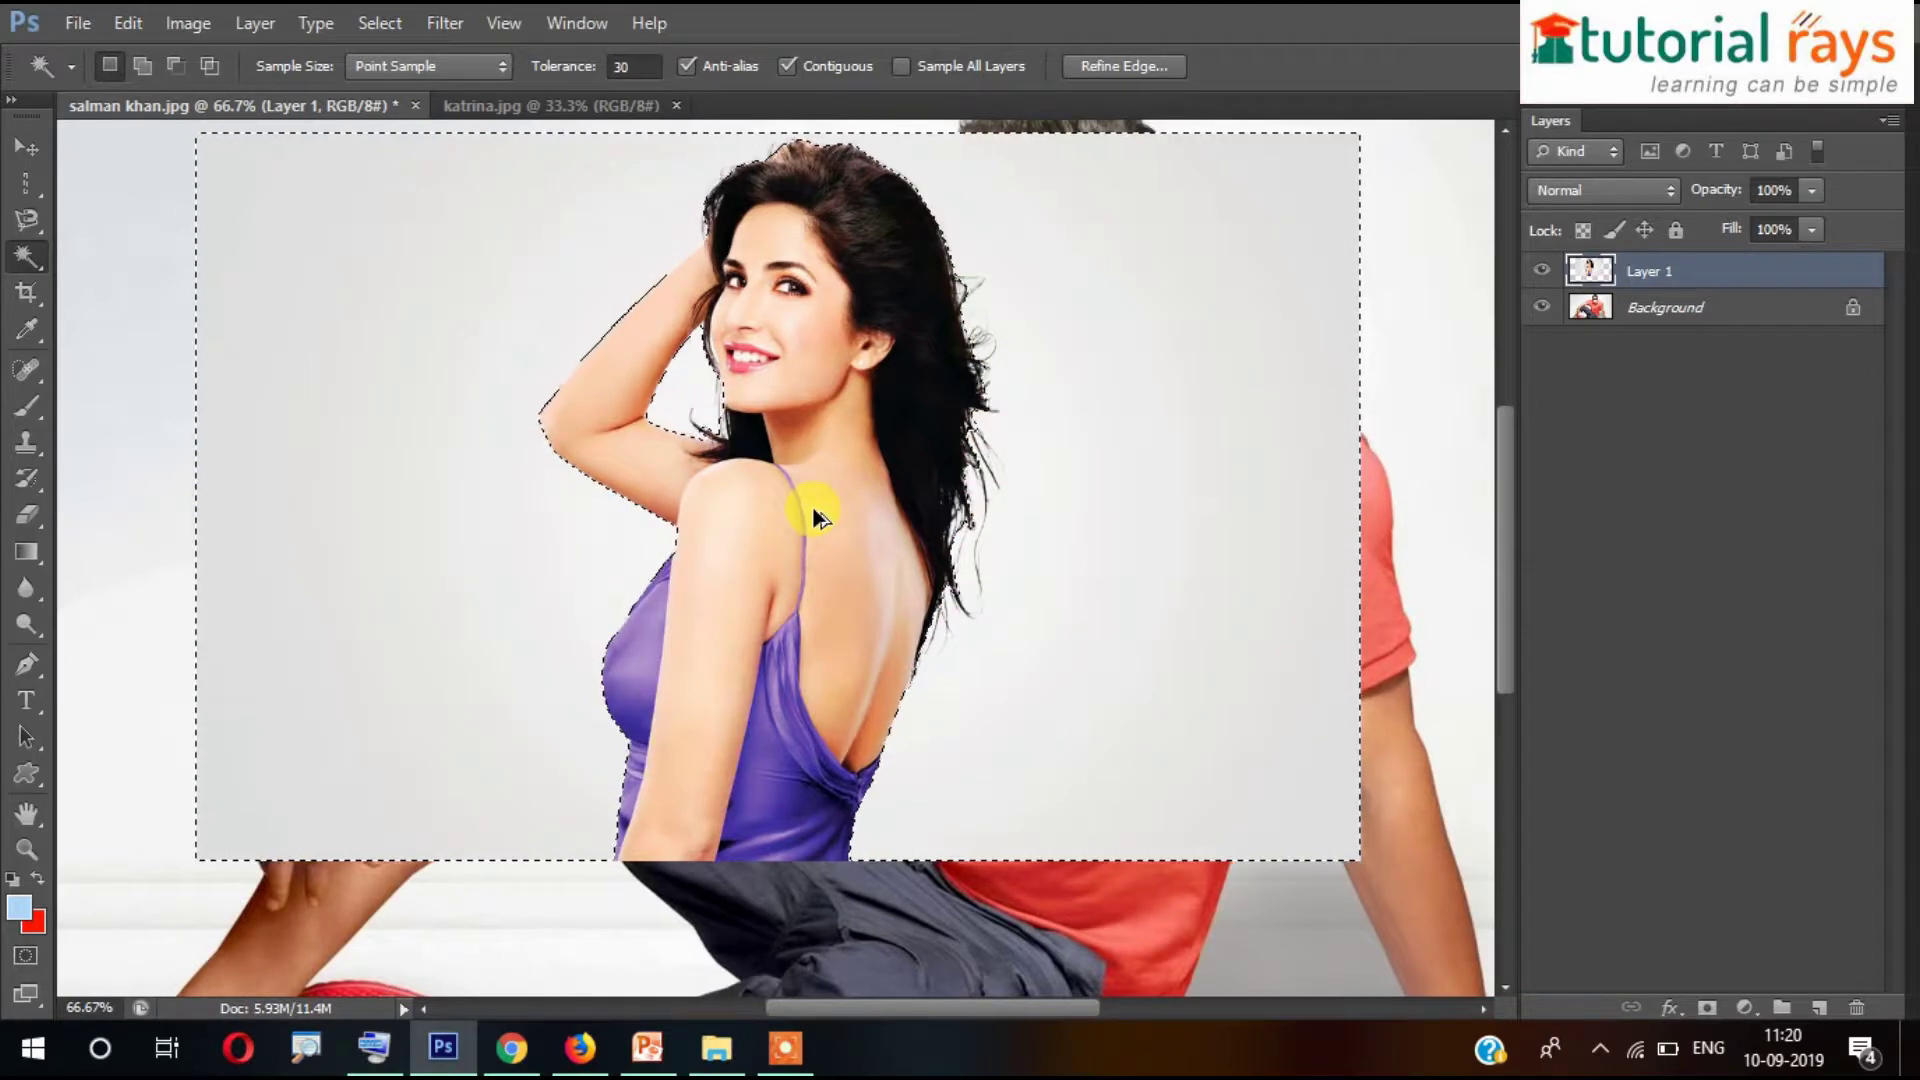
- Delete the background from Layer 1 using the selection without feathering, then deselect
{"action": "key", "text": "Delete"}
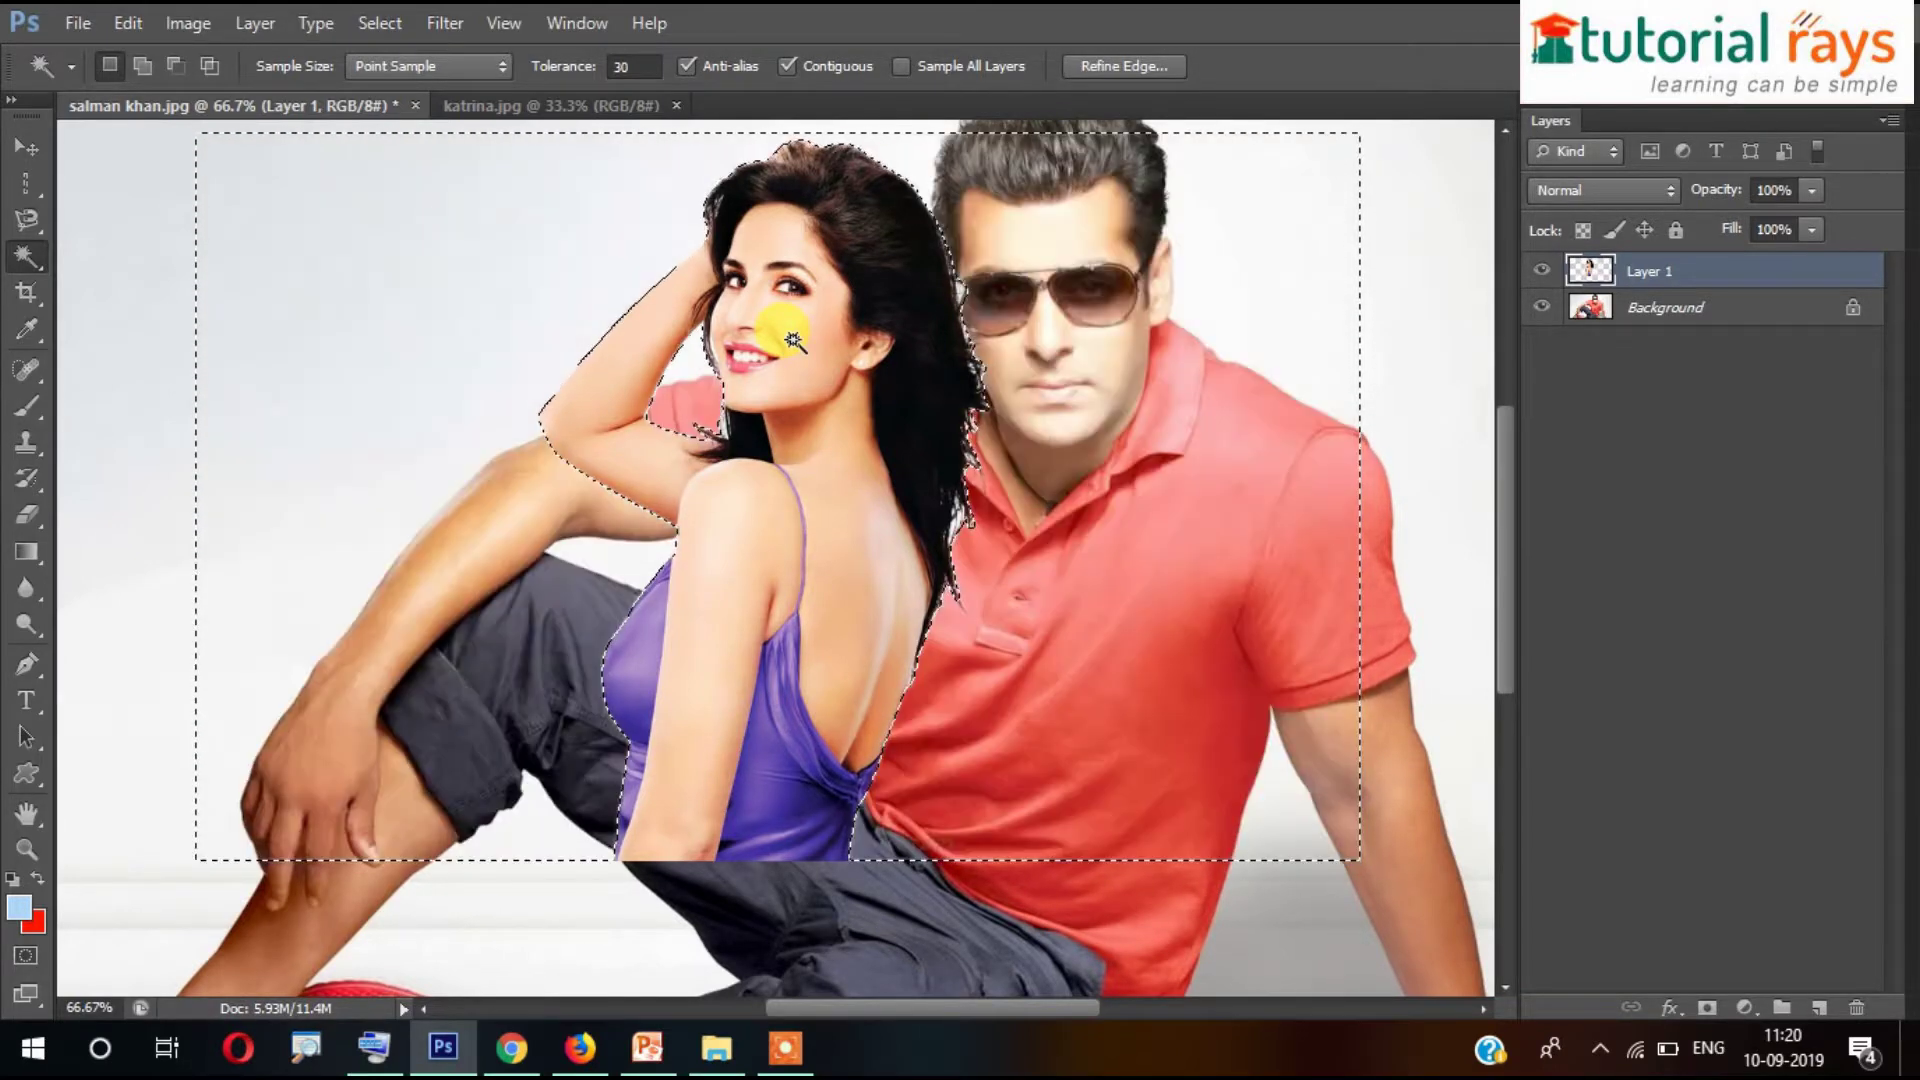
{"action": "key", "text": "ctrl+d"}
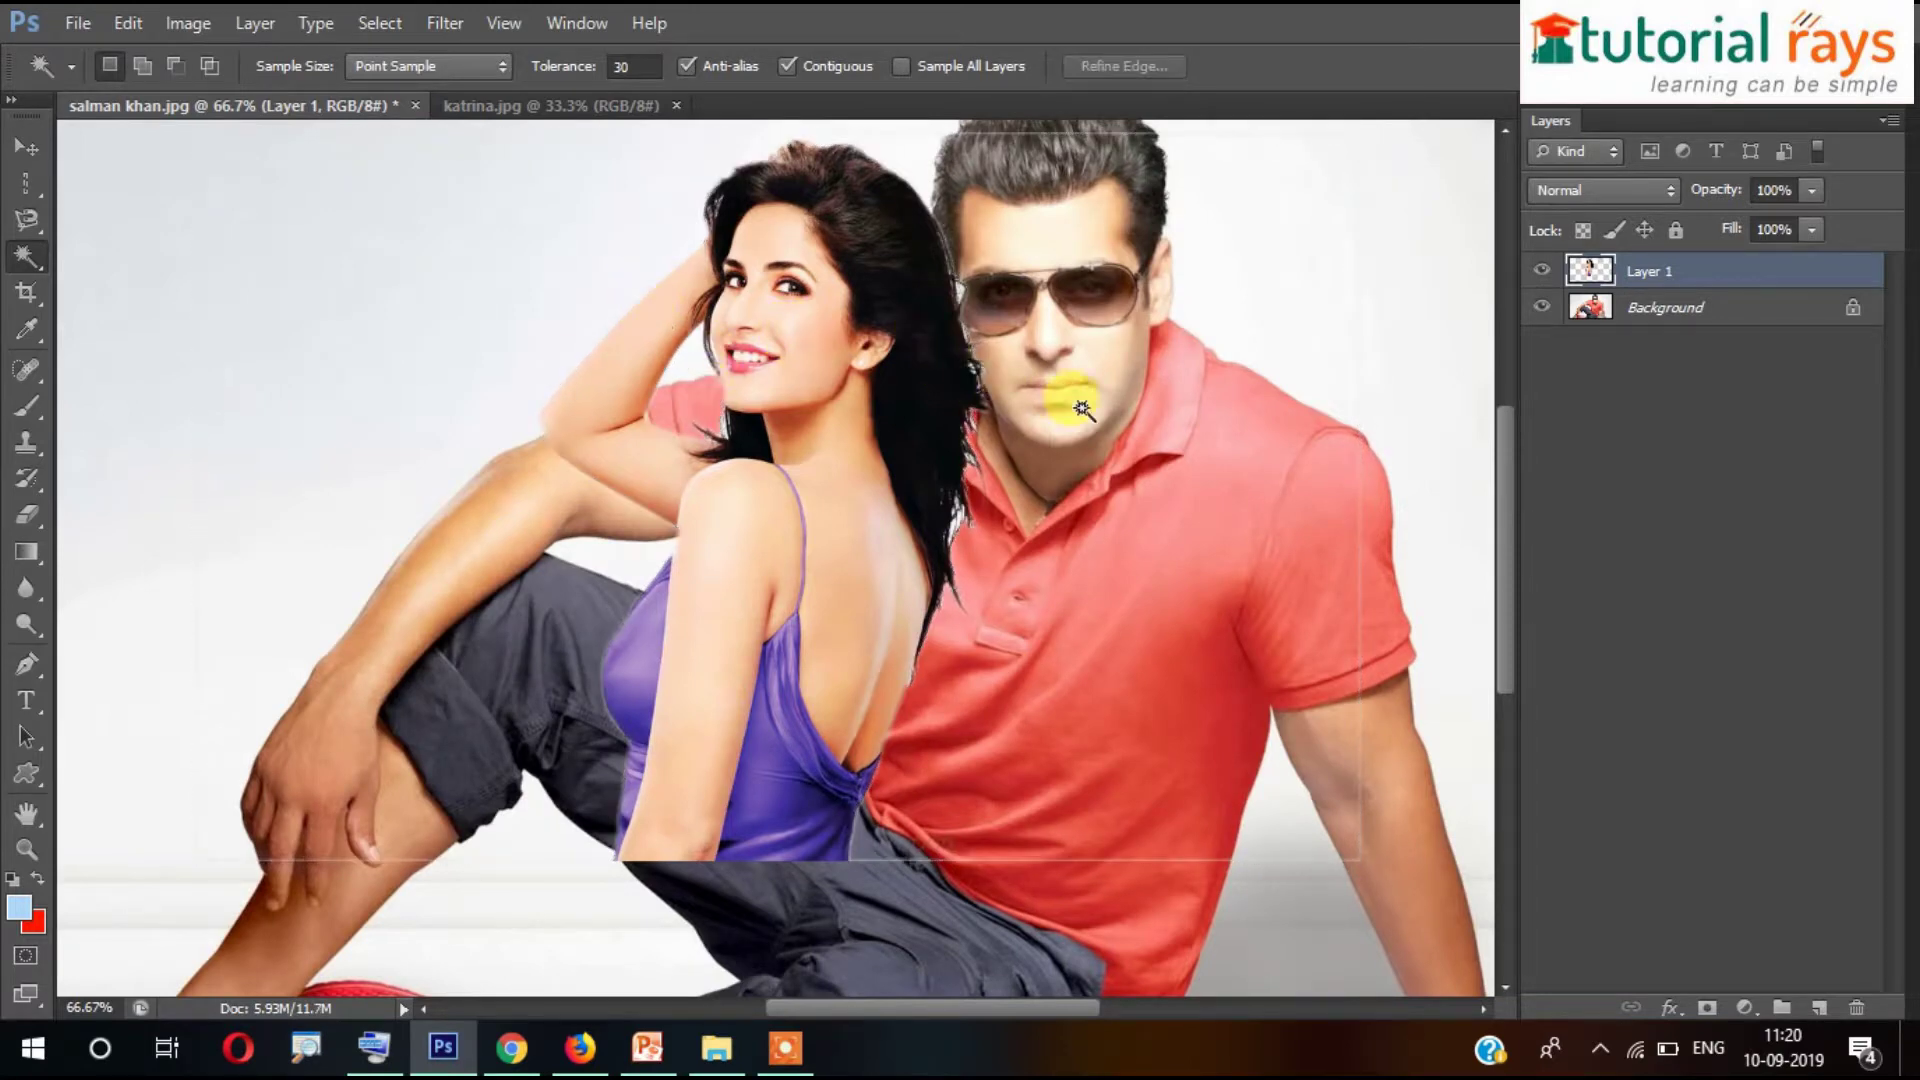
{"action": "scroll", "coordinate": [1043, 443], "scroll_direction": "up", "scroll_amount": 3}
{"action": "scroll", "coordinate": [397, 352], "scroll_direction": "down", "scroll_amount": 2}
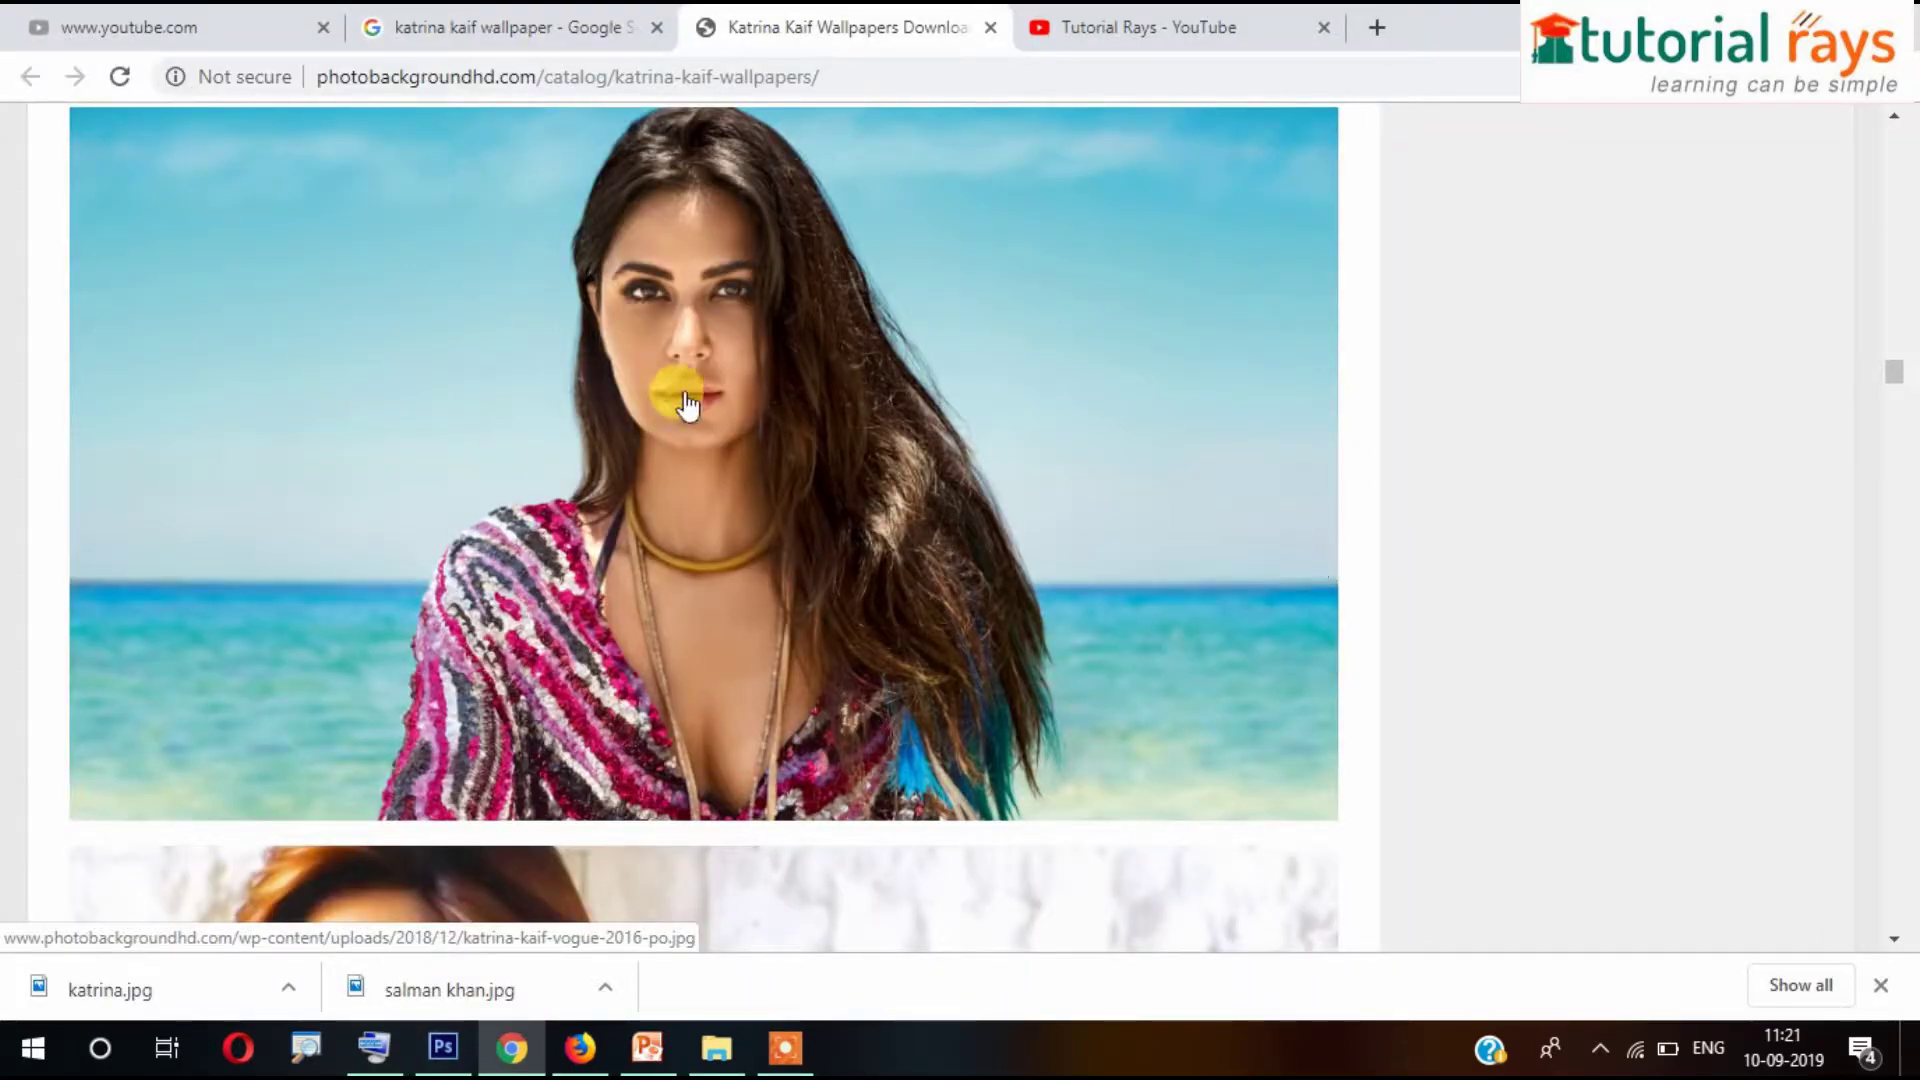
- Open the beach portrait wallpaper full size in its own tab and save it to the Desktop as kateina-2
{"action": "right_click", "coordinate": [611, 357]}
{"action": "left_click", "coordinate": [810, 585]}
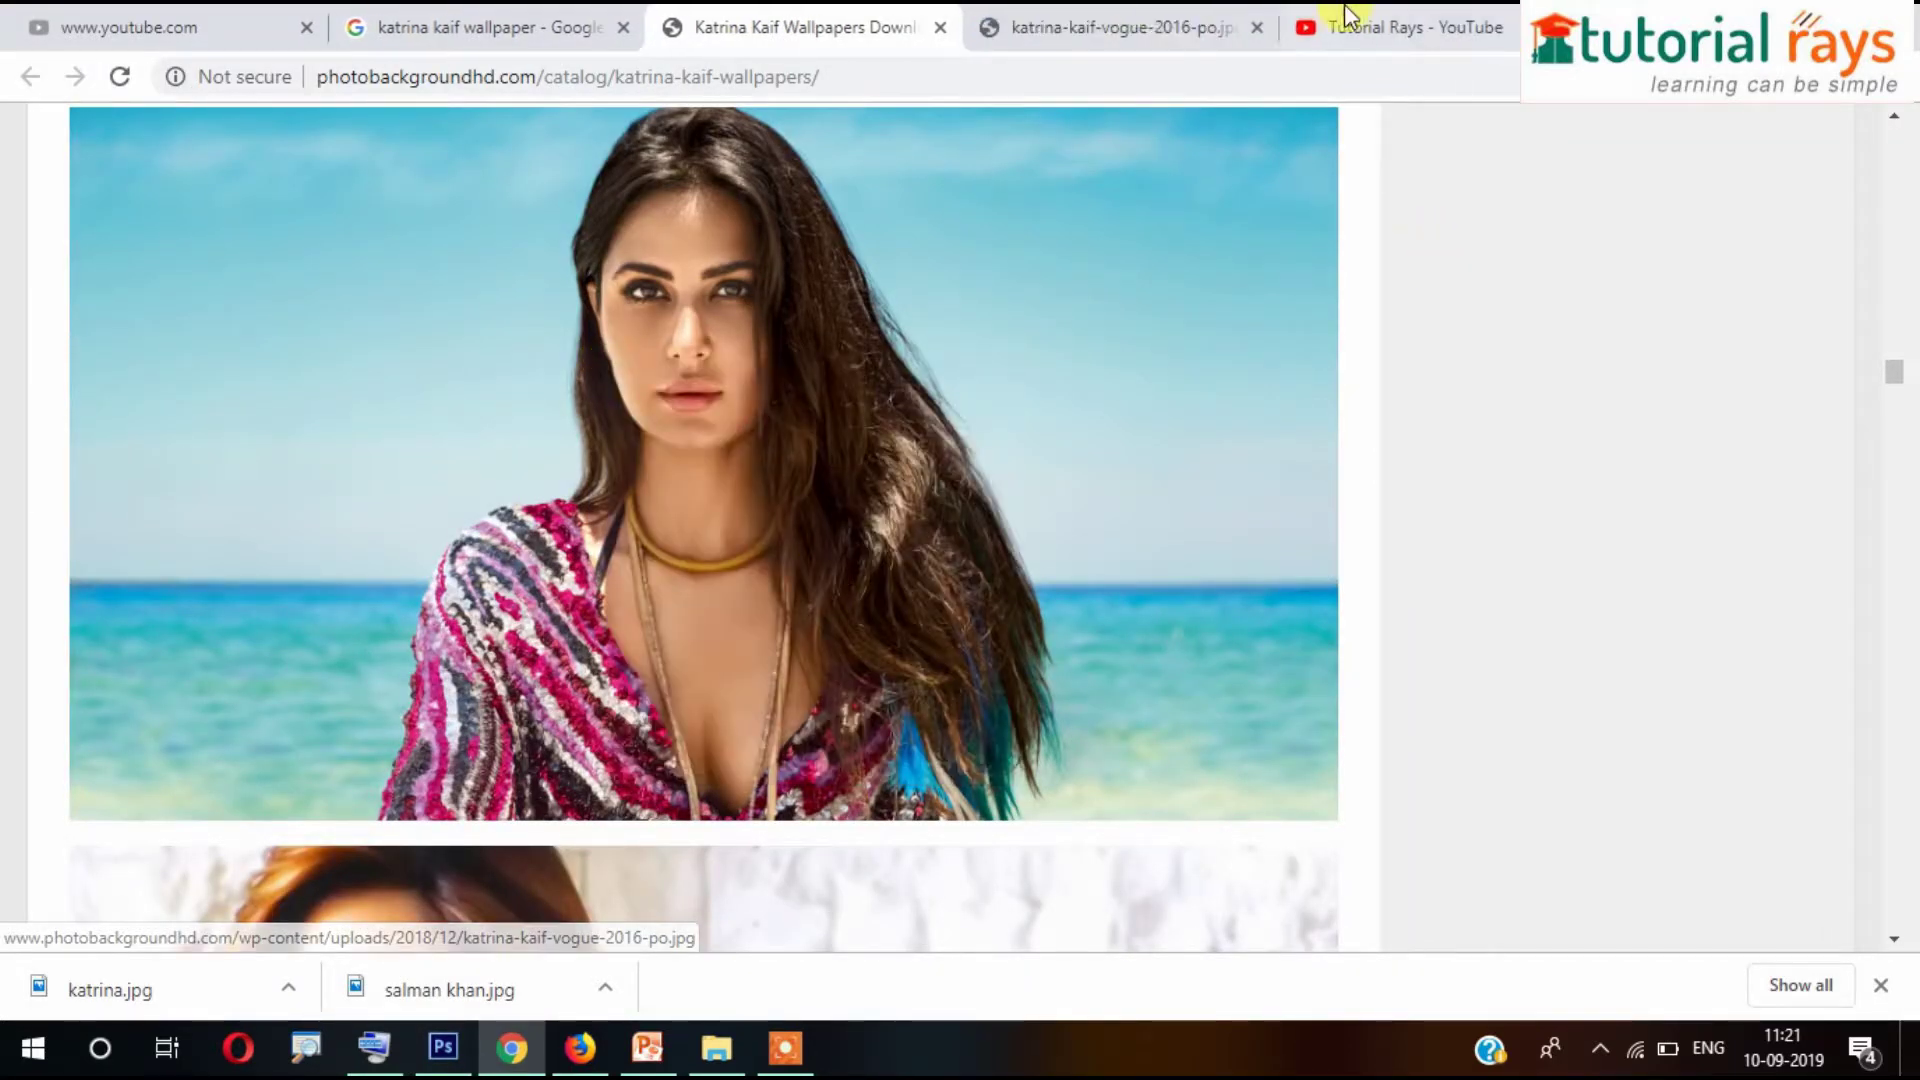
{"action": "left_click", "coordinate": [1120, 27]}
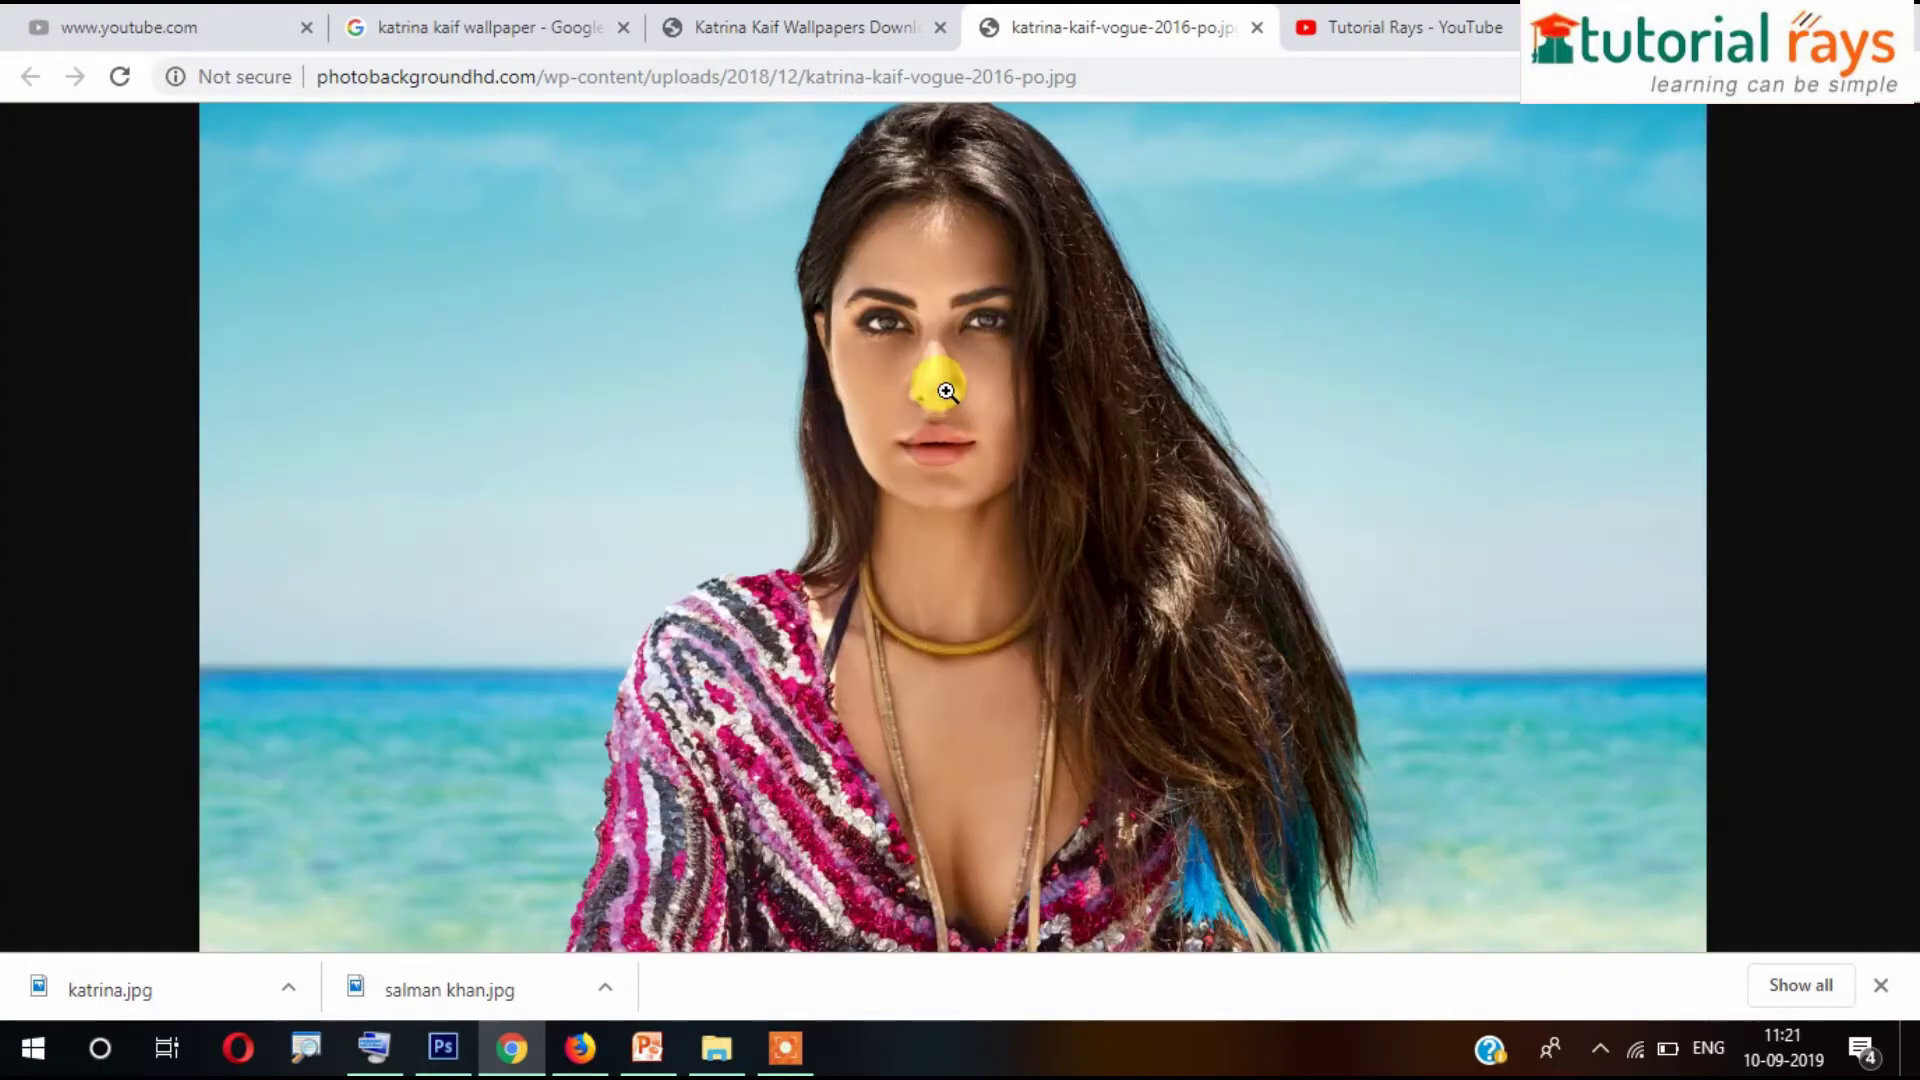
{"action": "key", "text": "ctrl+s"}
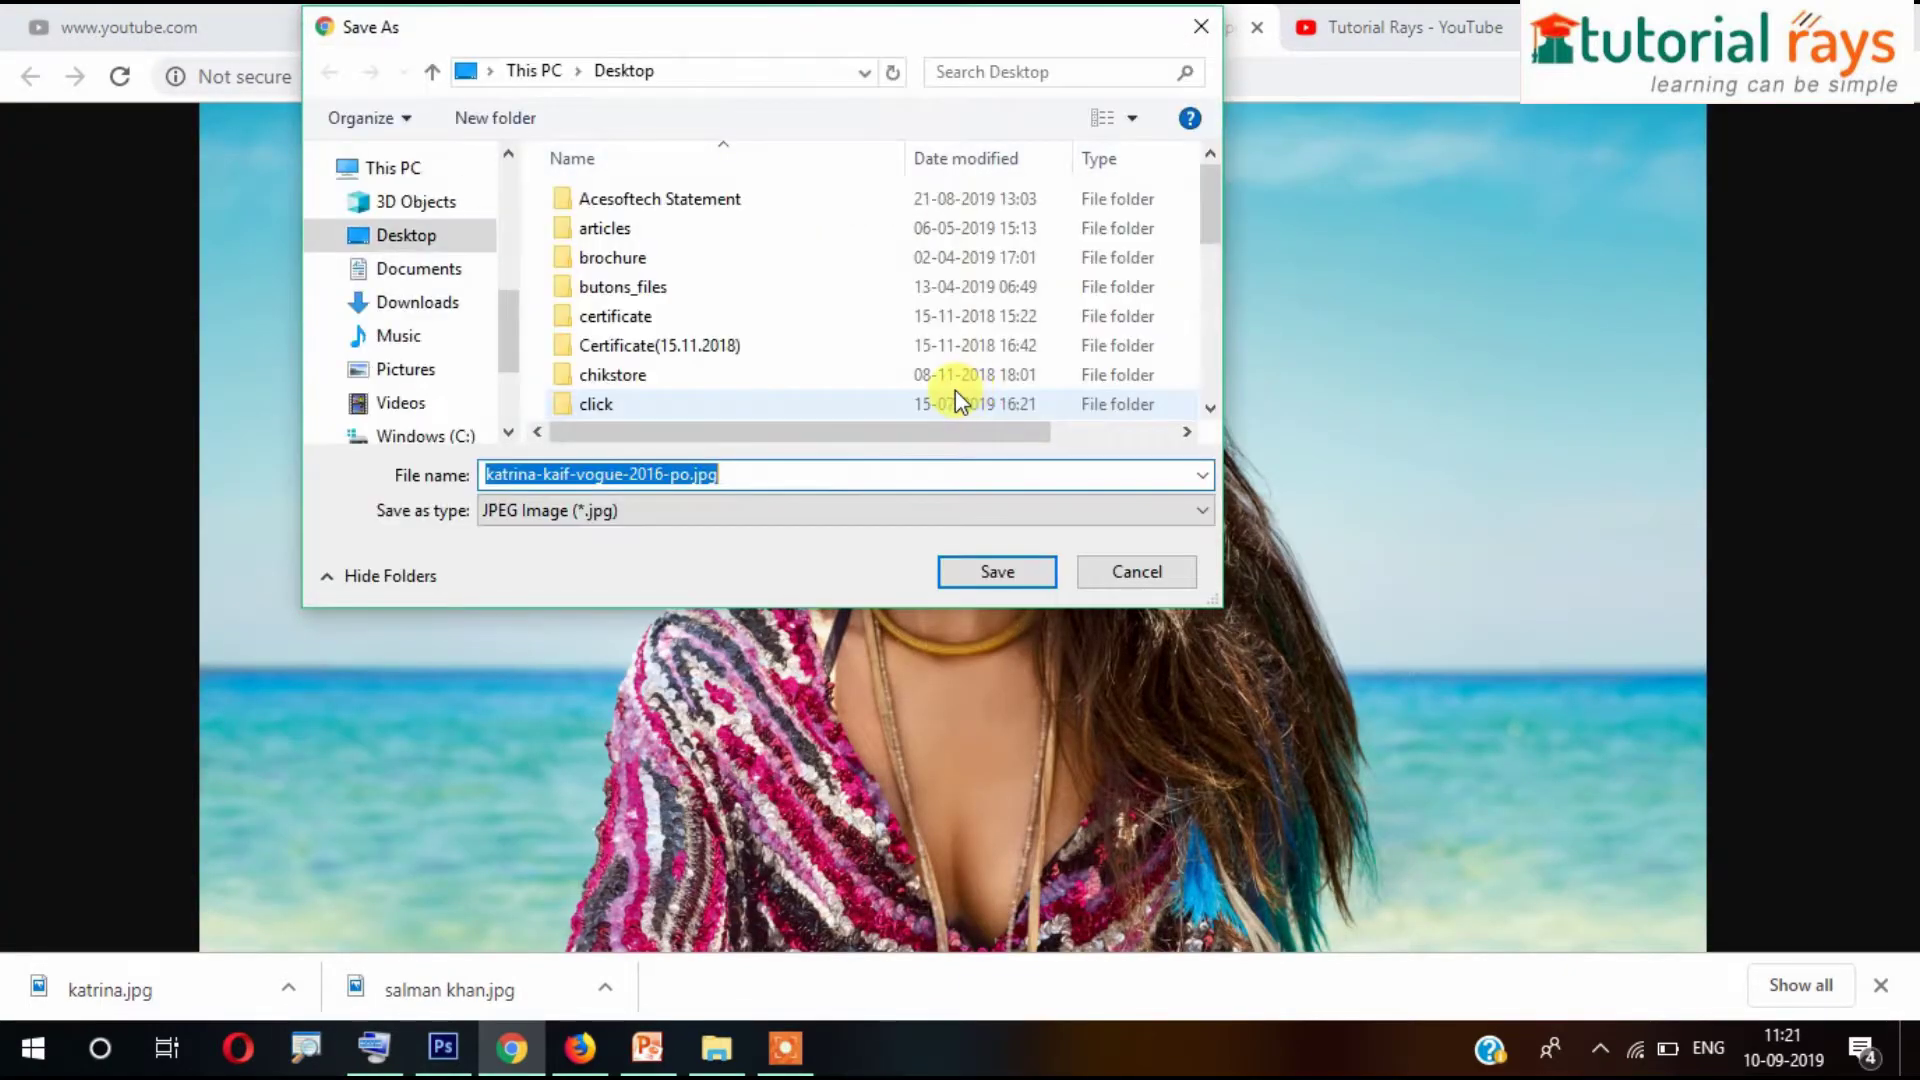
{"action": "type", "text": "kateina-2"}
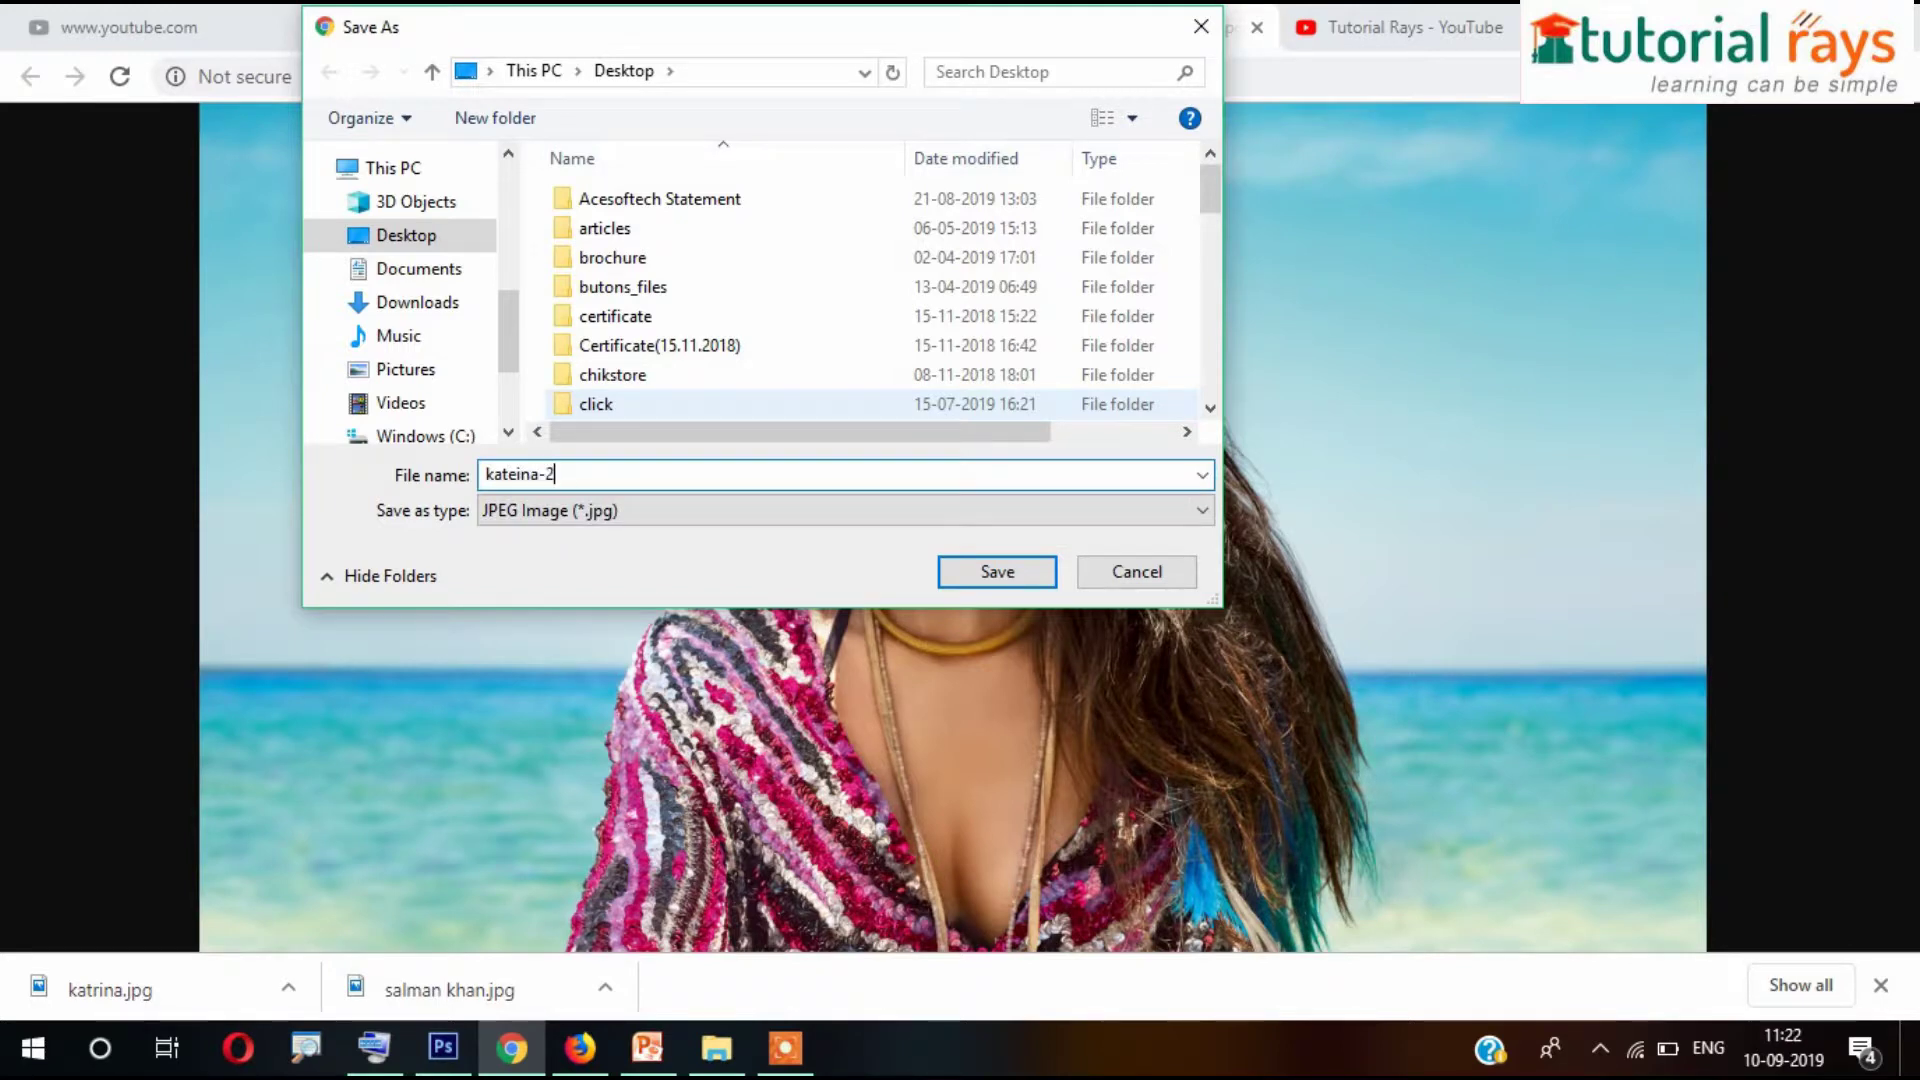
{"action": "key", "text": "Return"}
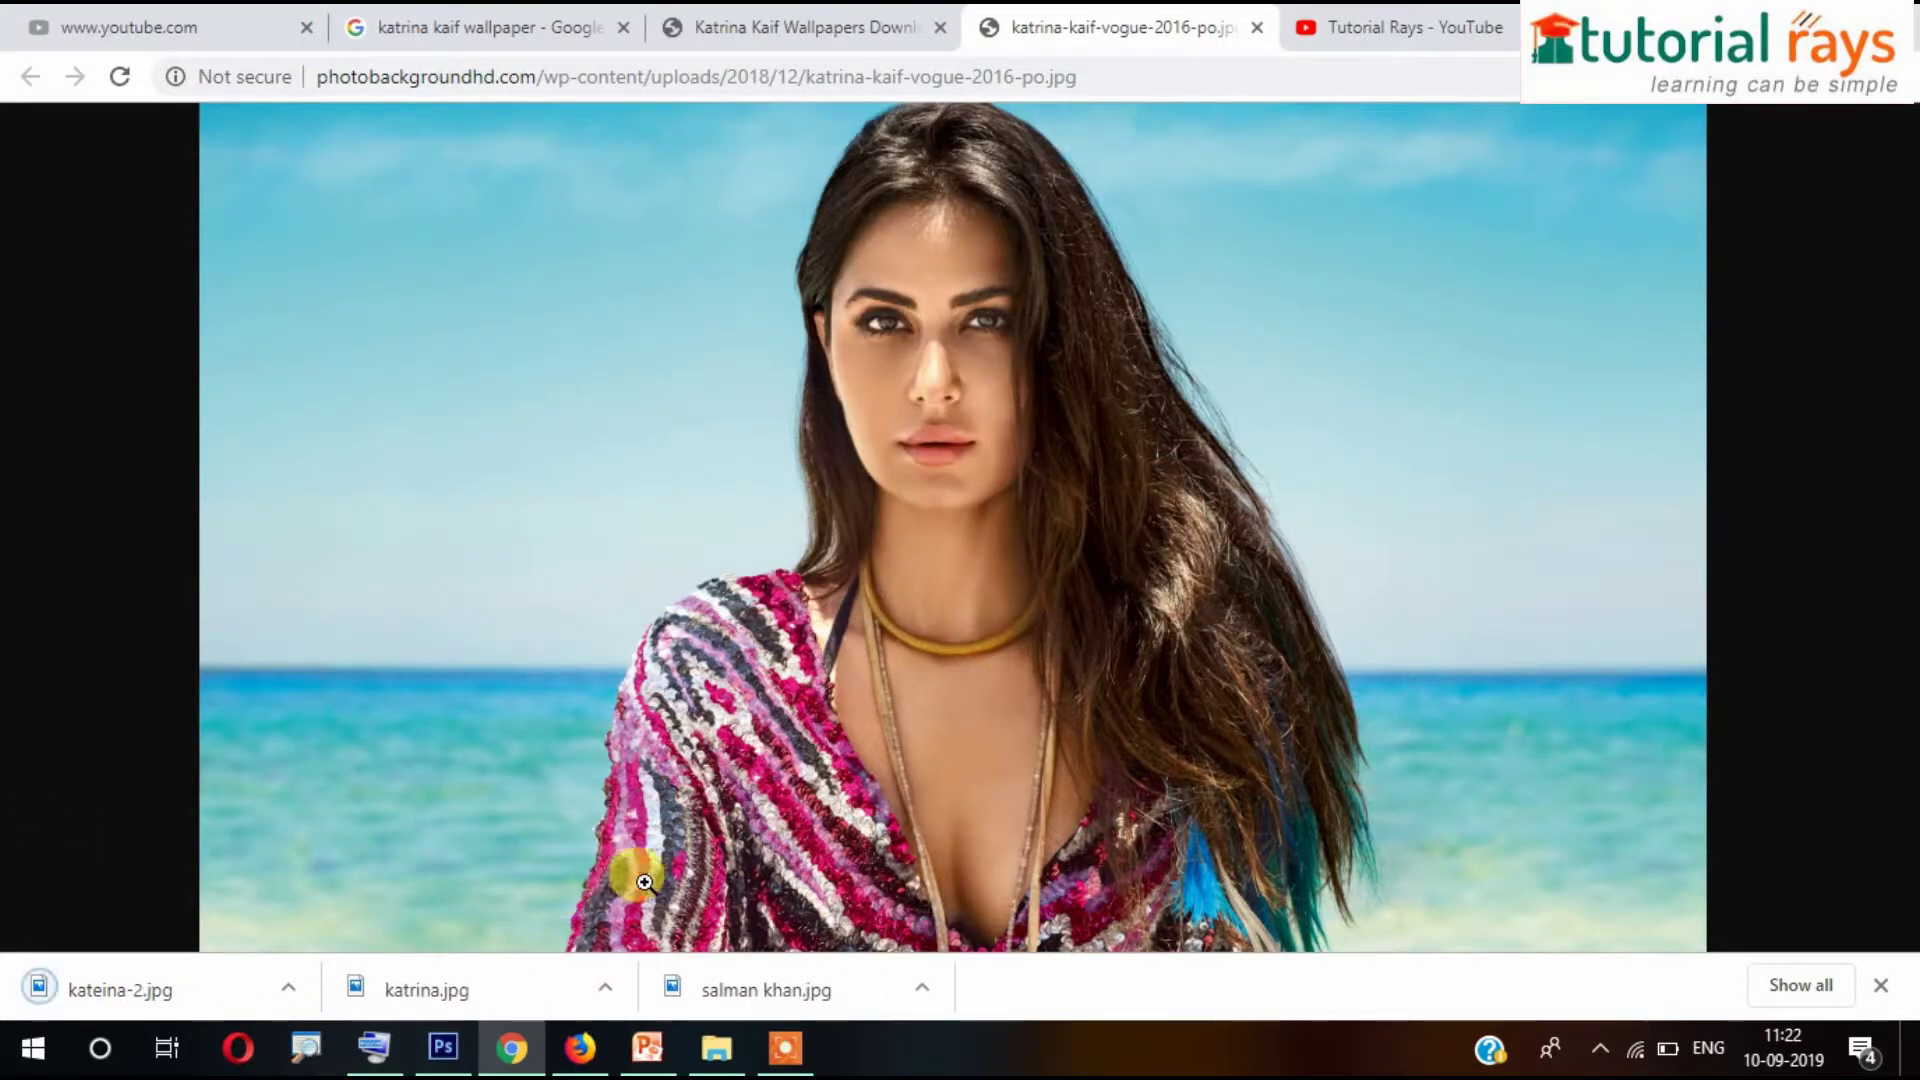
{"action": "left_click", "coordinate": [438, 1066]}
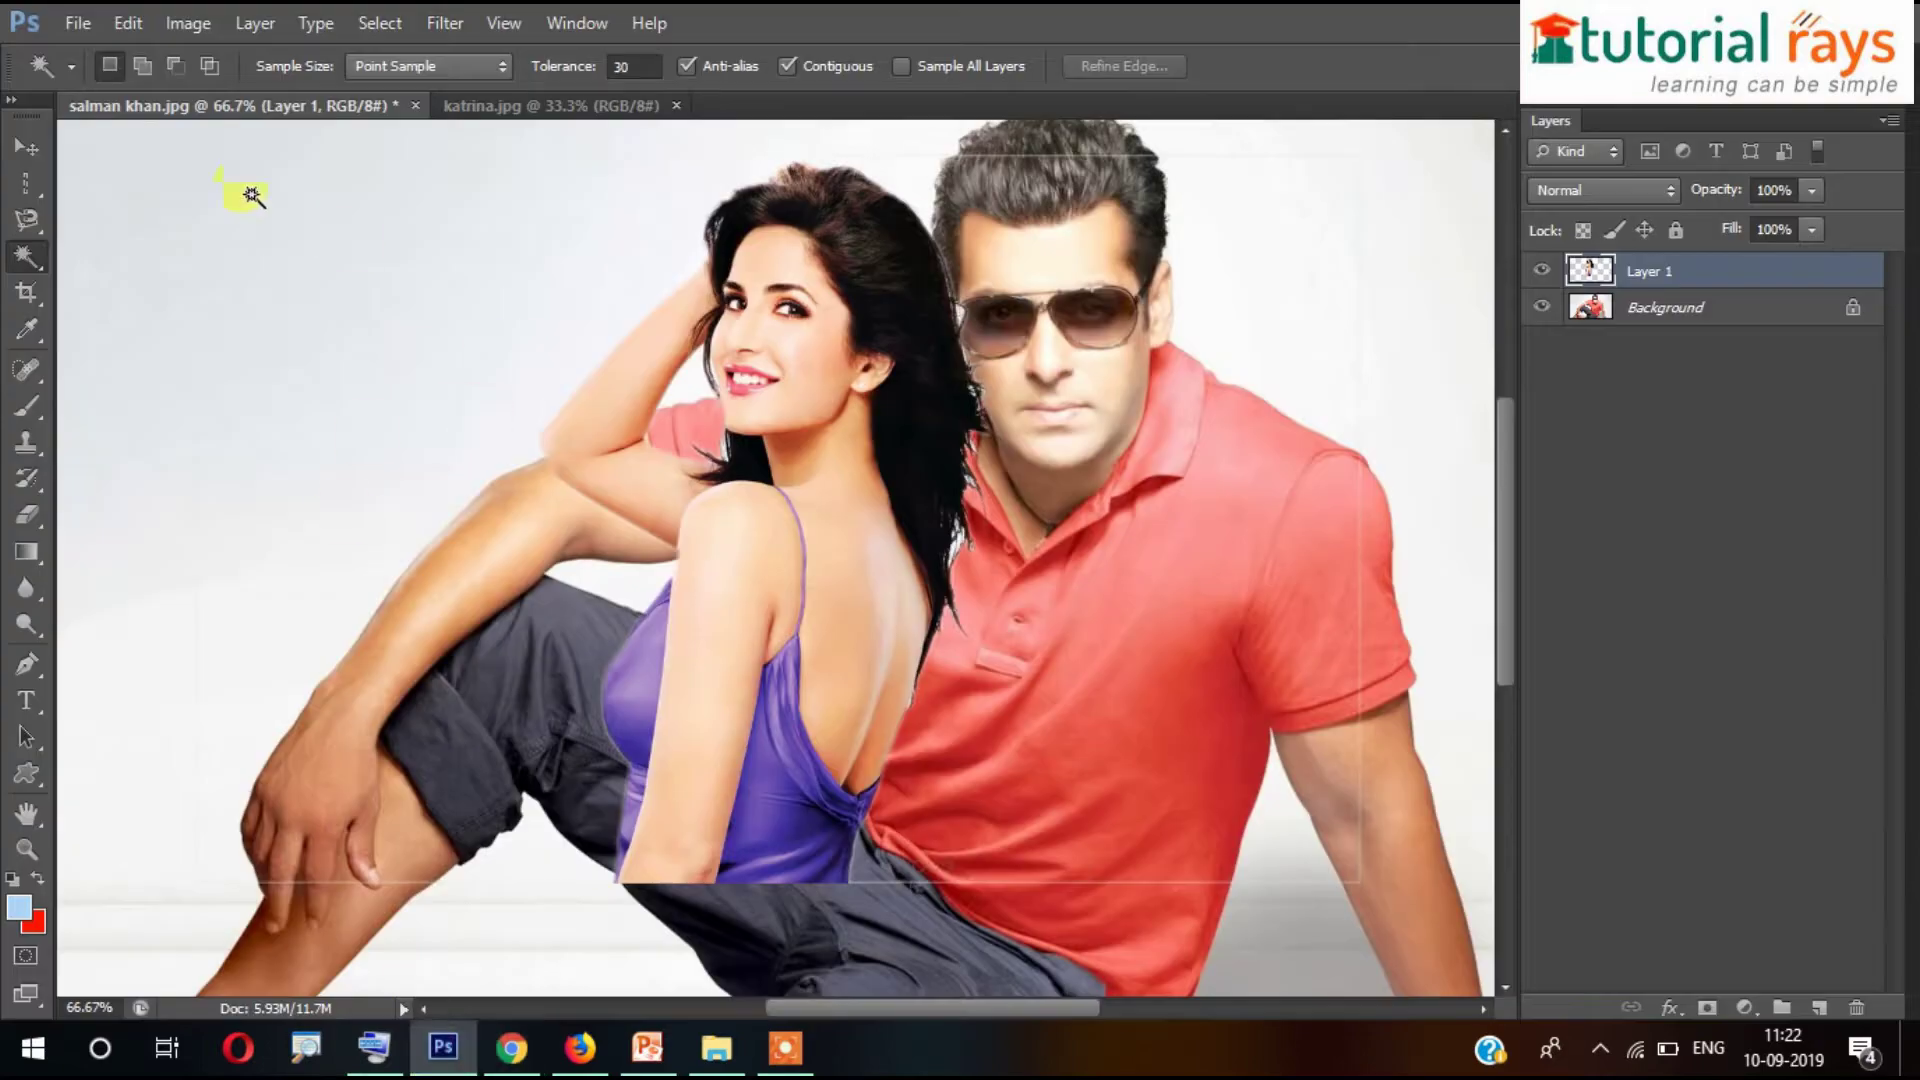
{"action": "left_click", "coordinate": [80, 24]}
{"action": "left_click", "coordinate": [88, 76]}
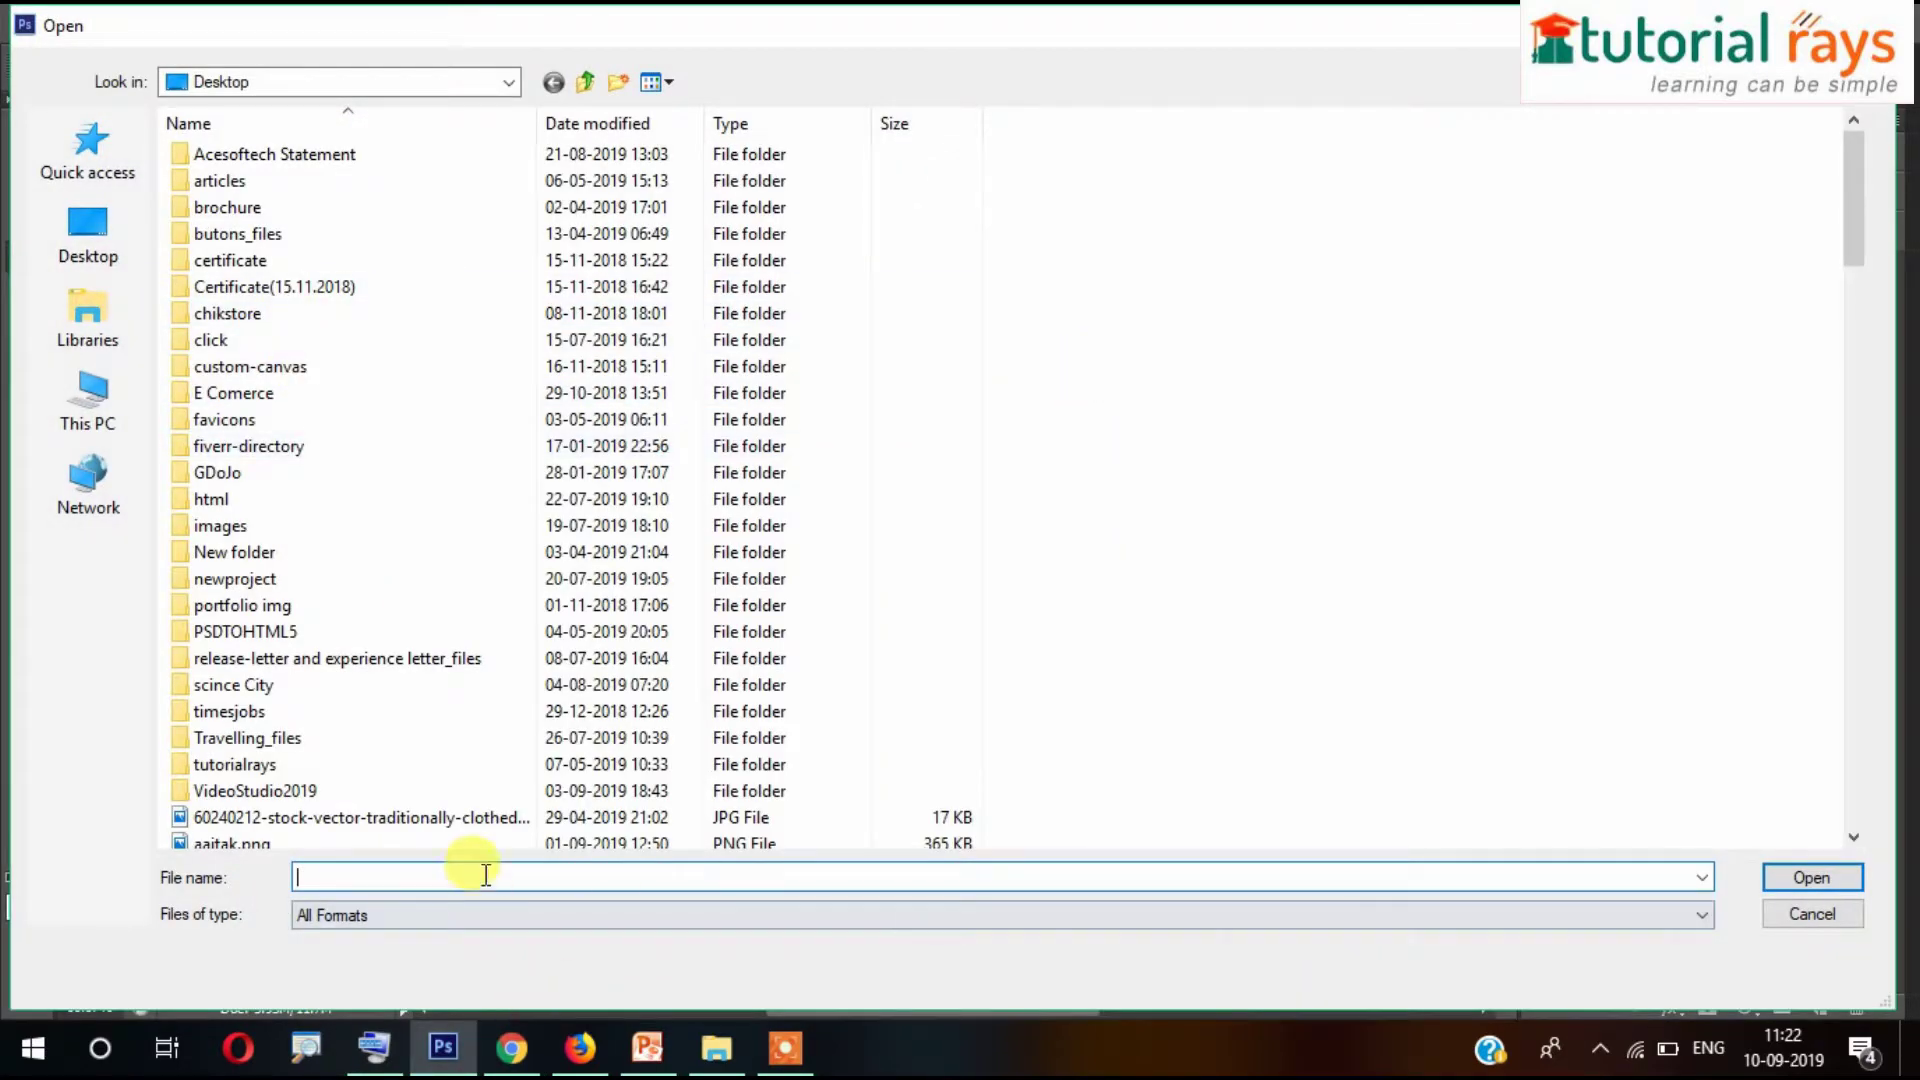
{"action": "type", "text": "katri"}
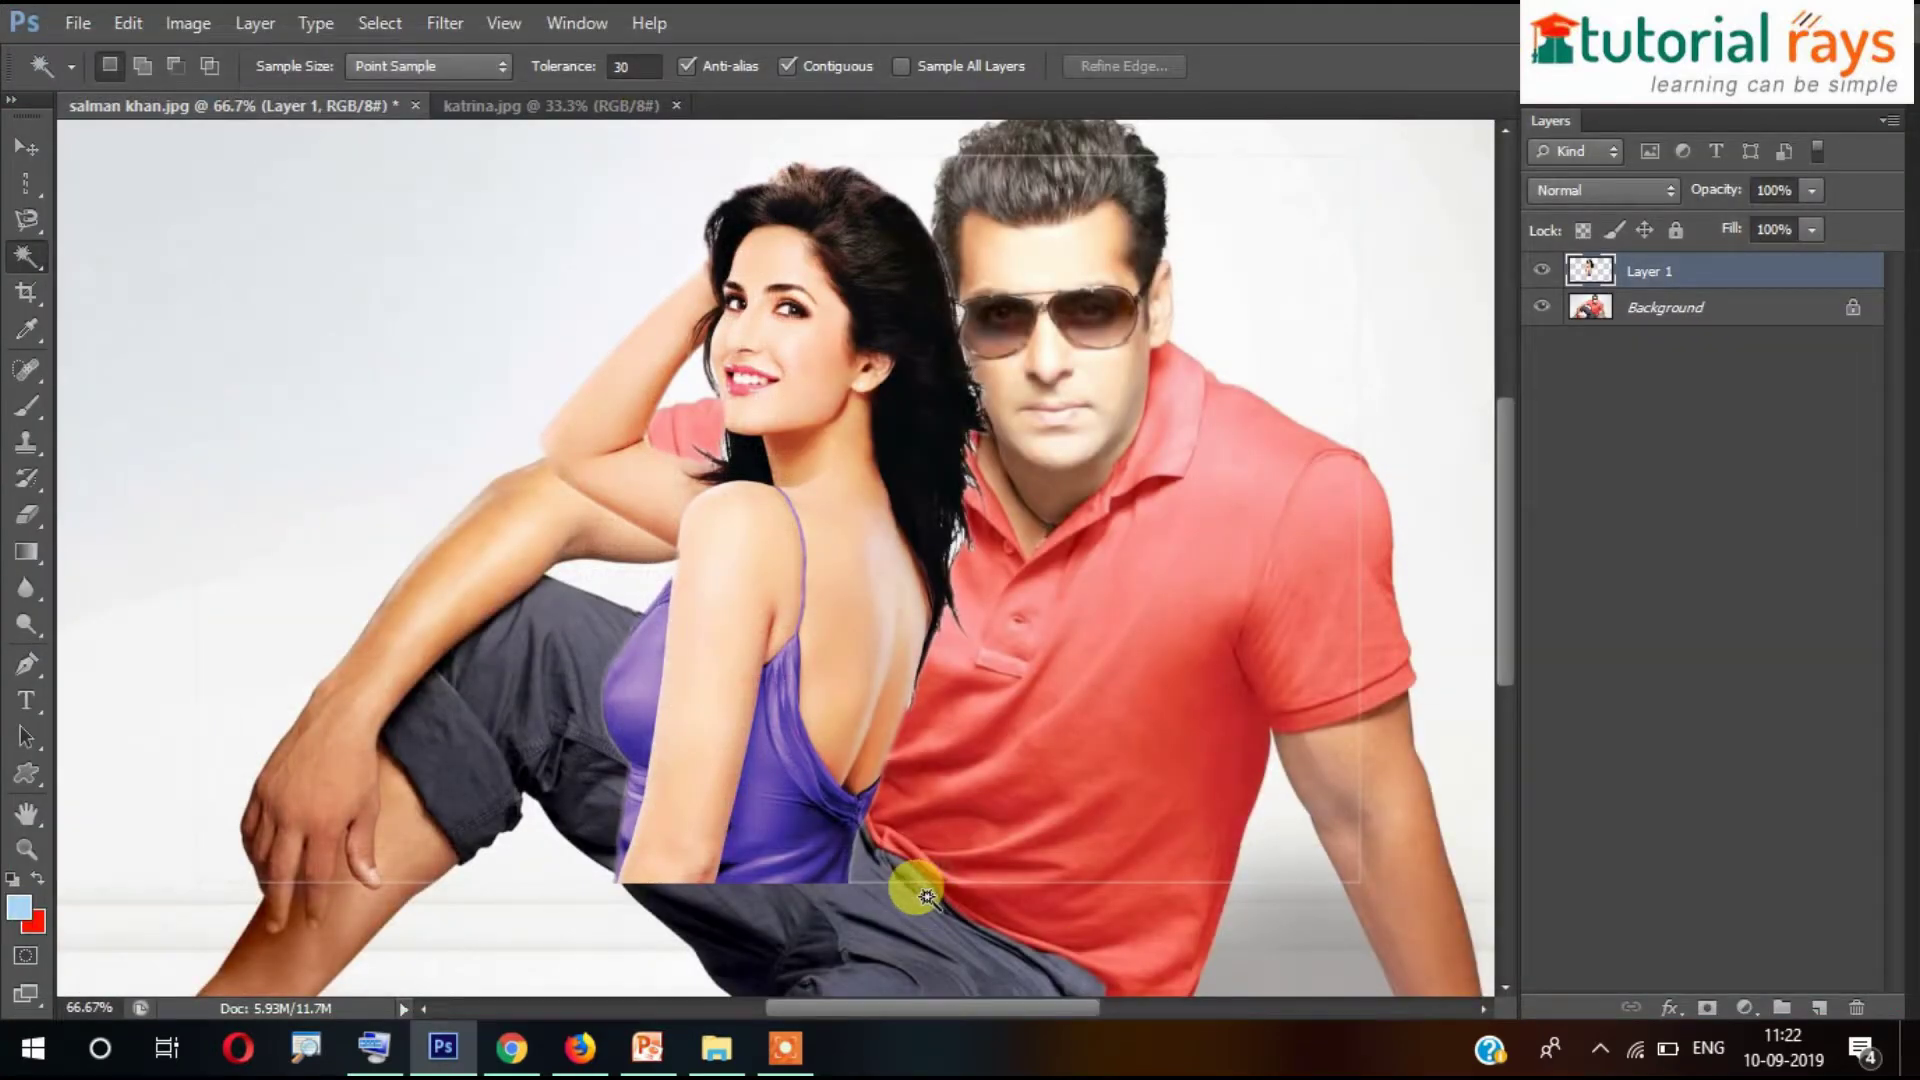
- Switch to Chrome and save the beach portrait to the Desktop under its original name, katrina-kaif-vogue-2016-po.jpg
{"action": "left_click", "coordinate": [505, 1045]}
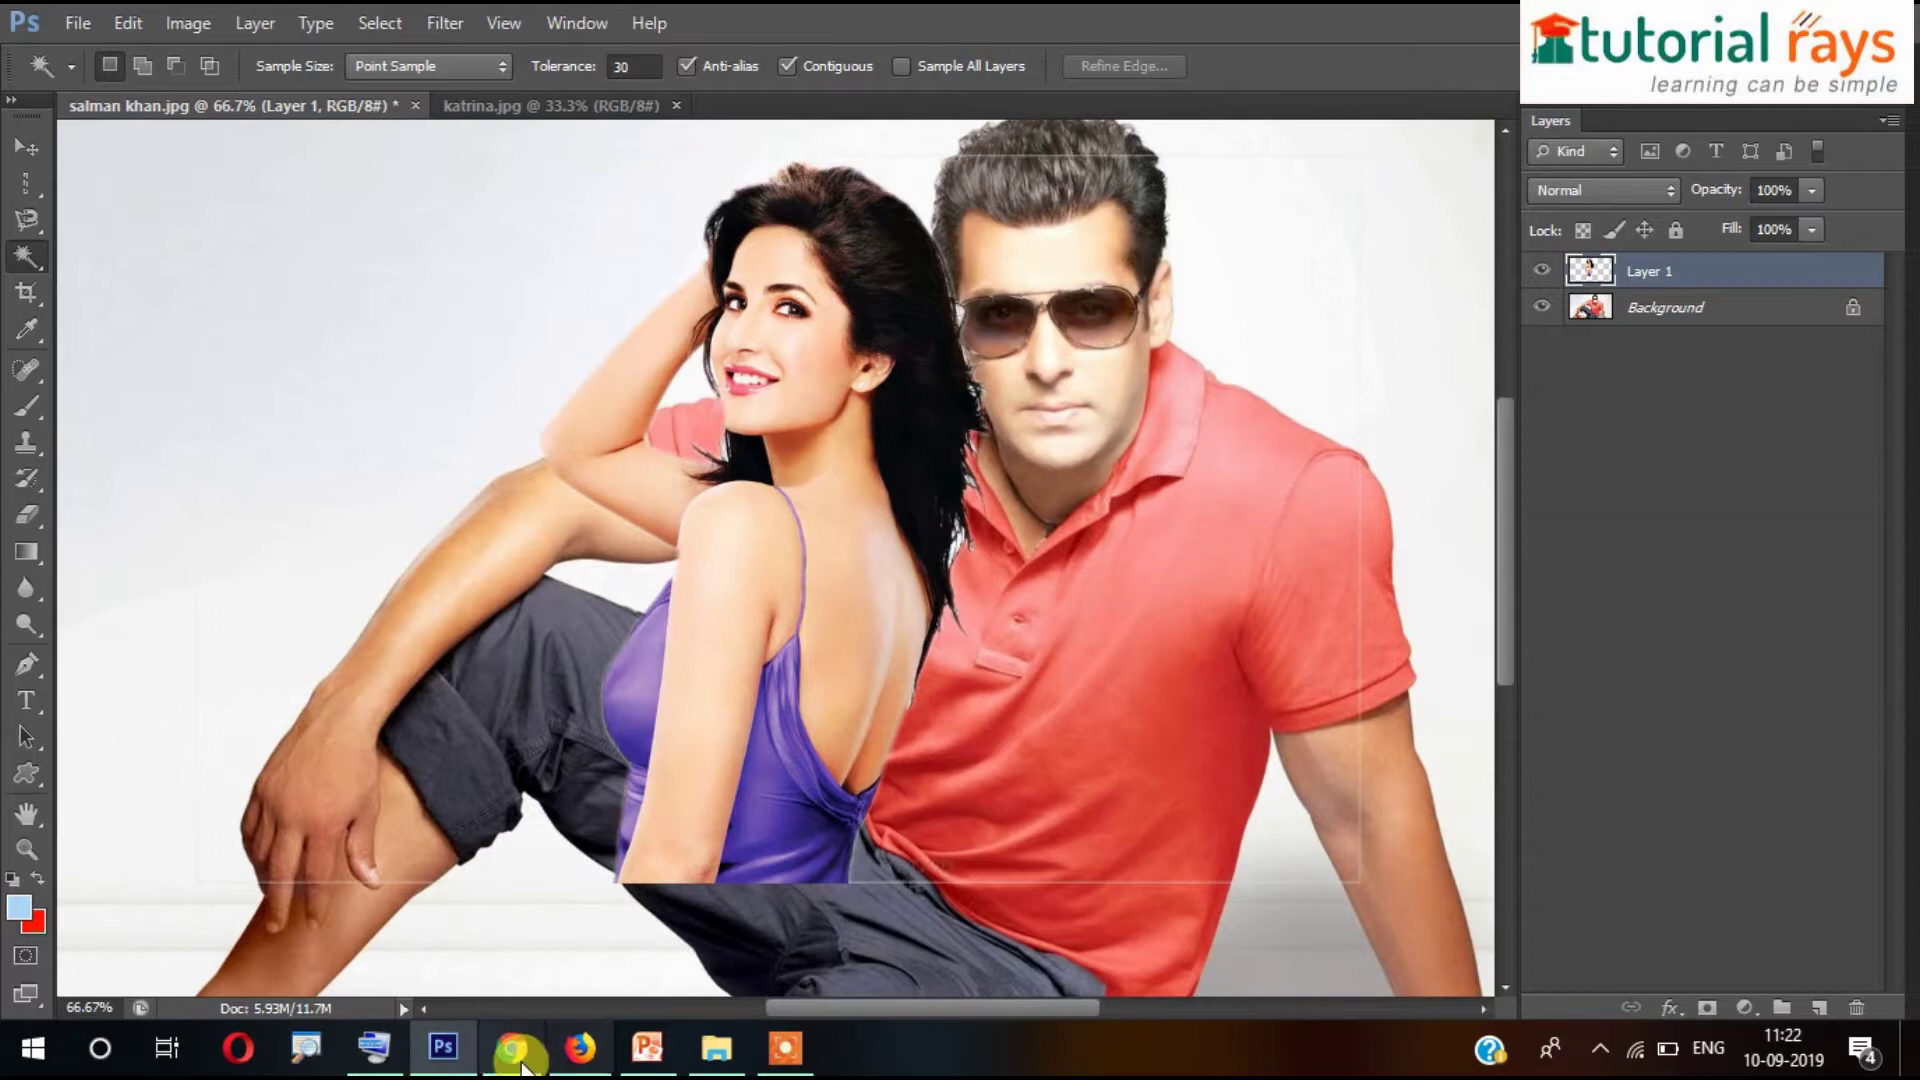
{"action": "left_click", "coordinate": [524, 1068]}
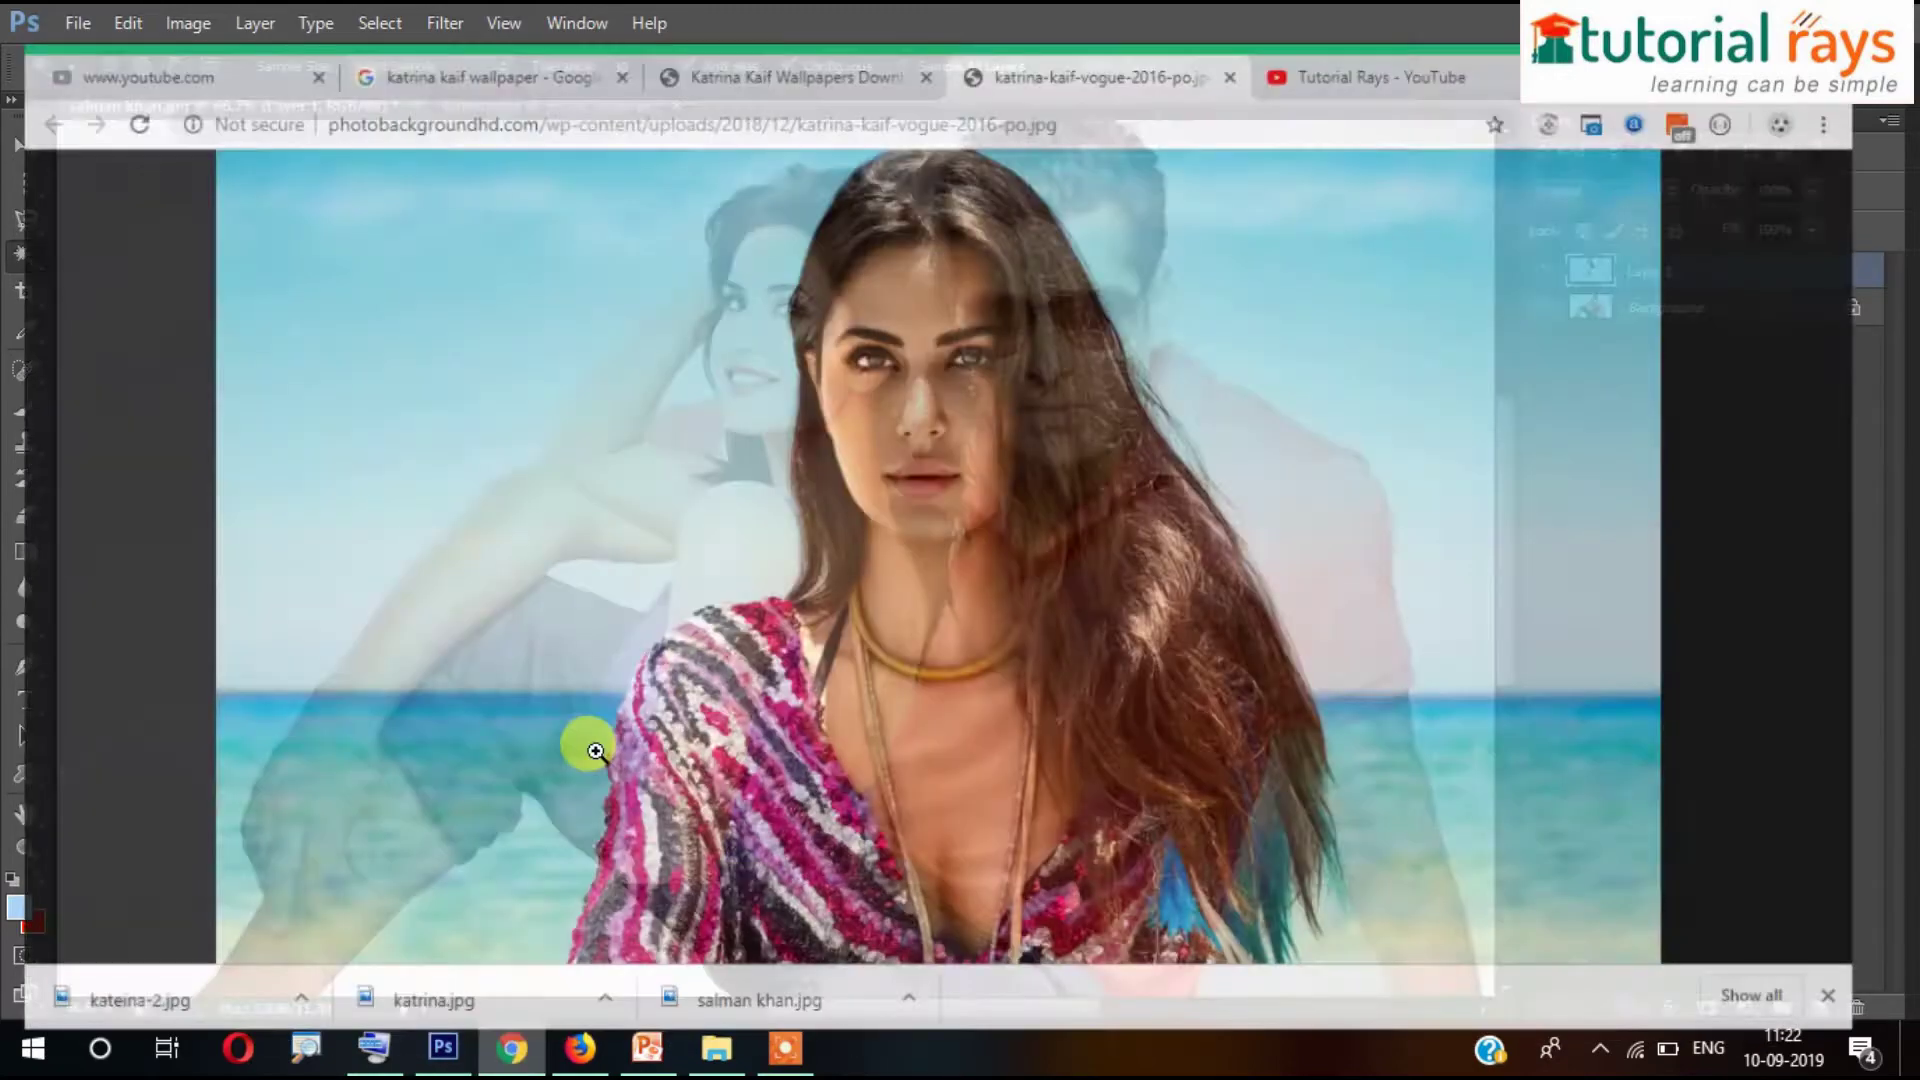
{"action": "key", "text": "ctrl+s"}
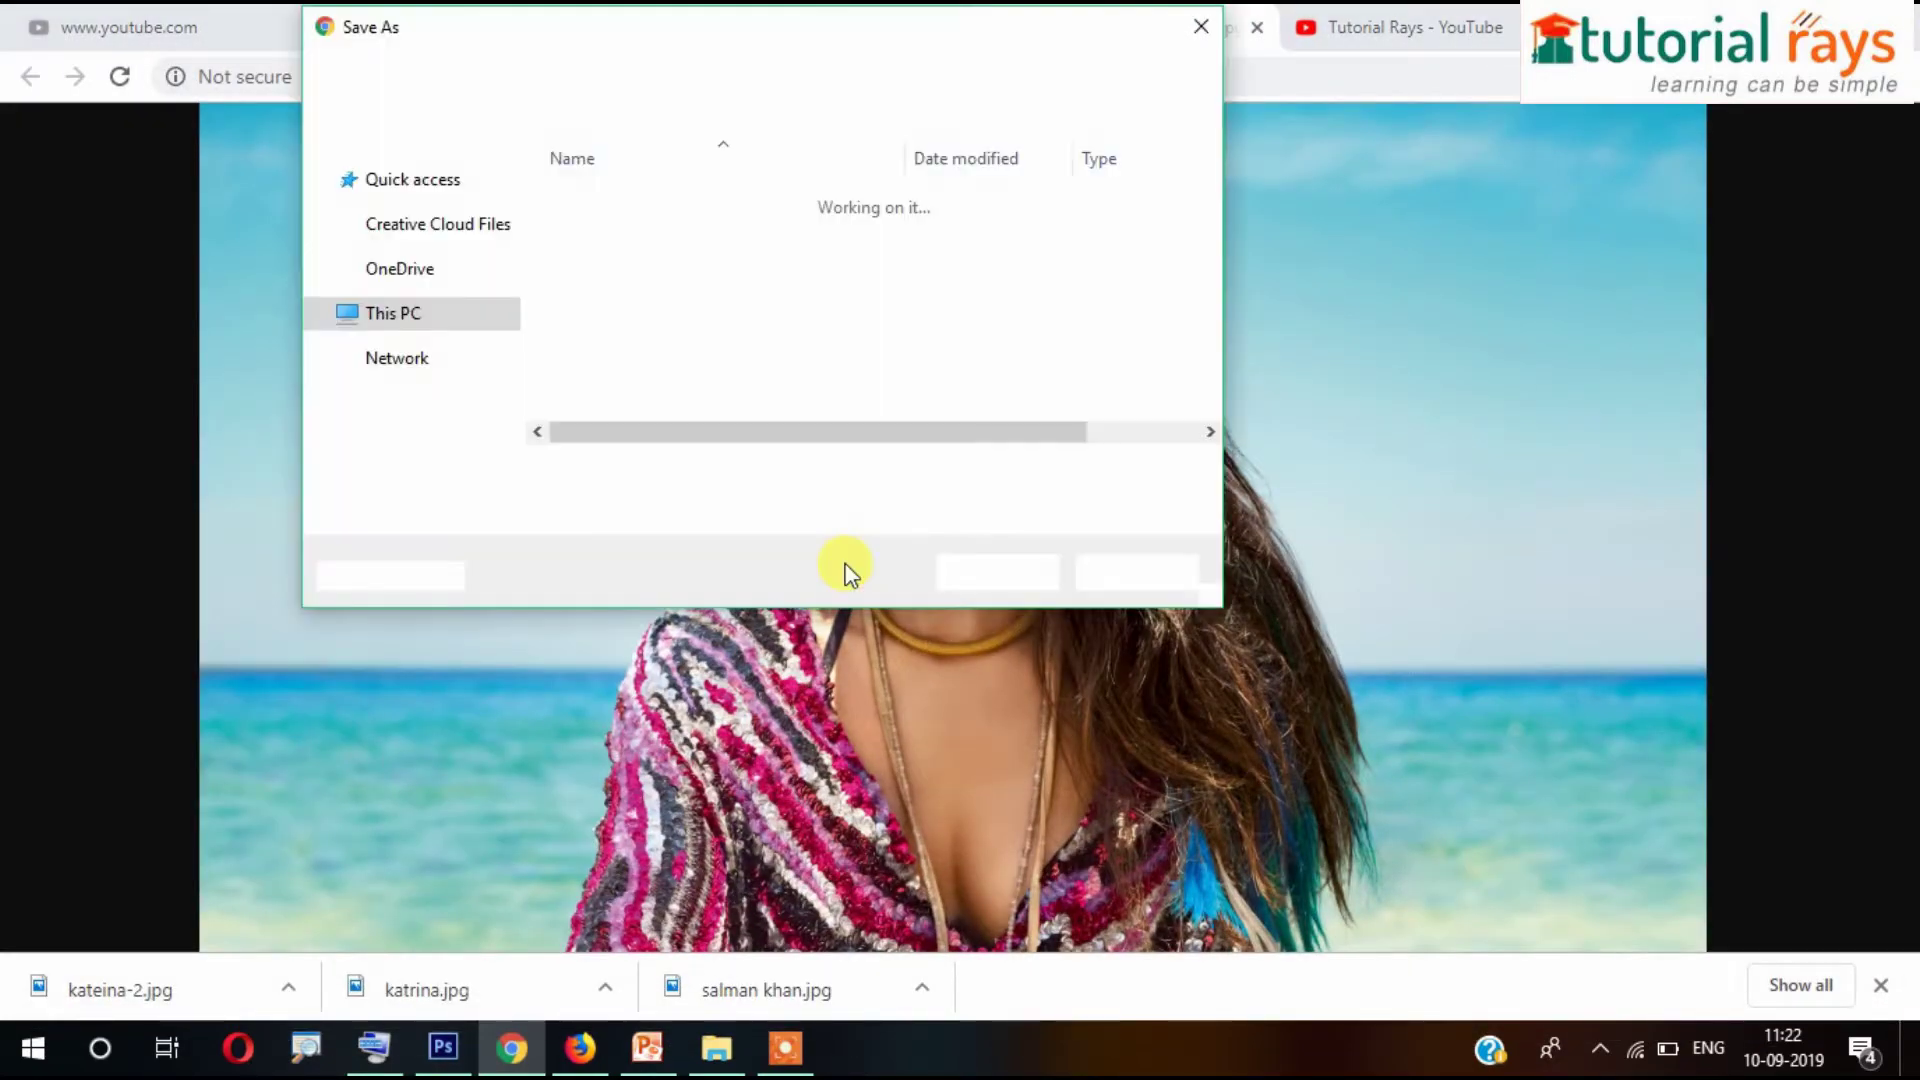
{"action": "left_click", "coordinate": [762, 478]}
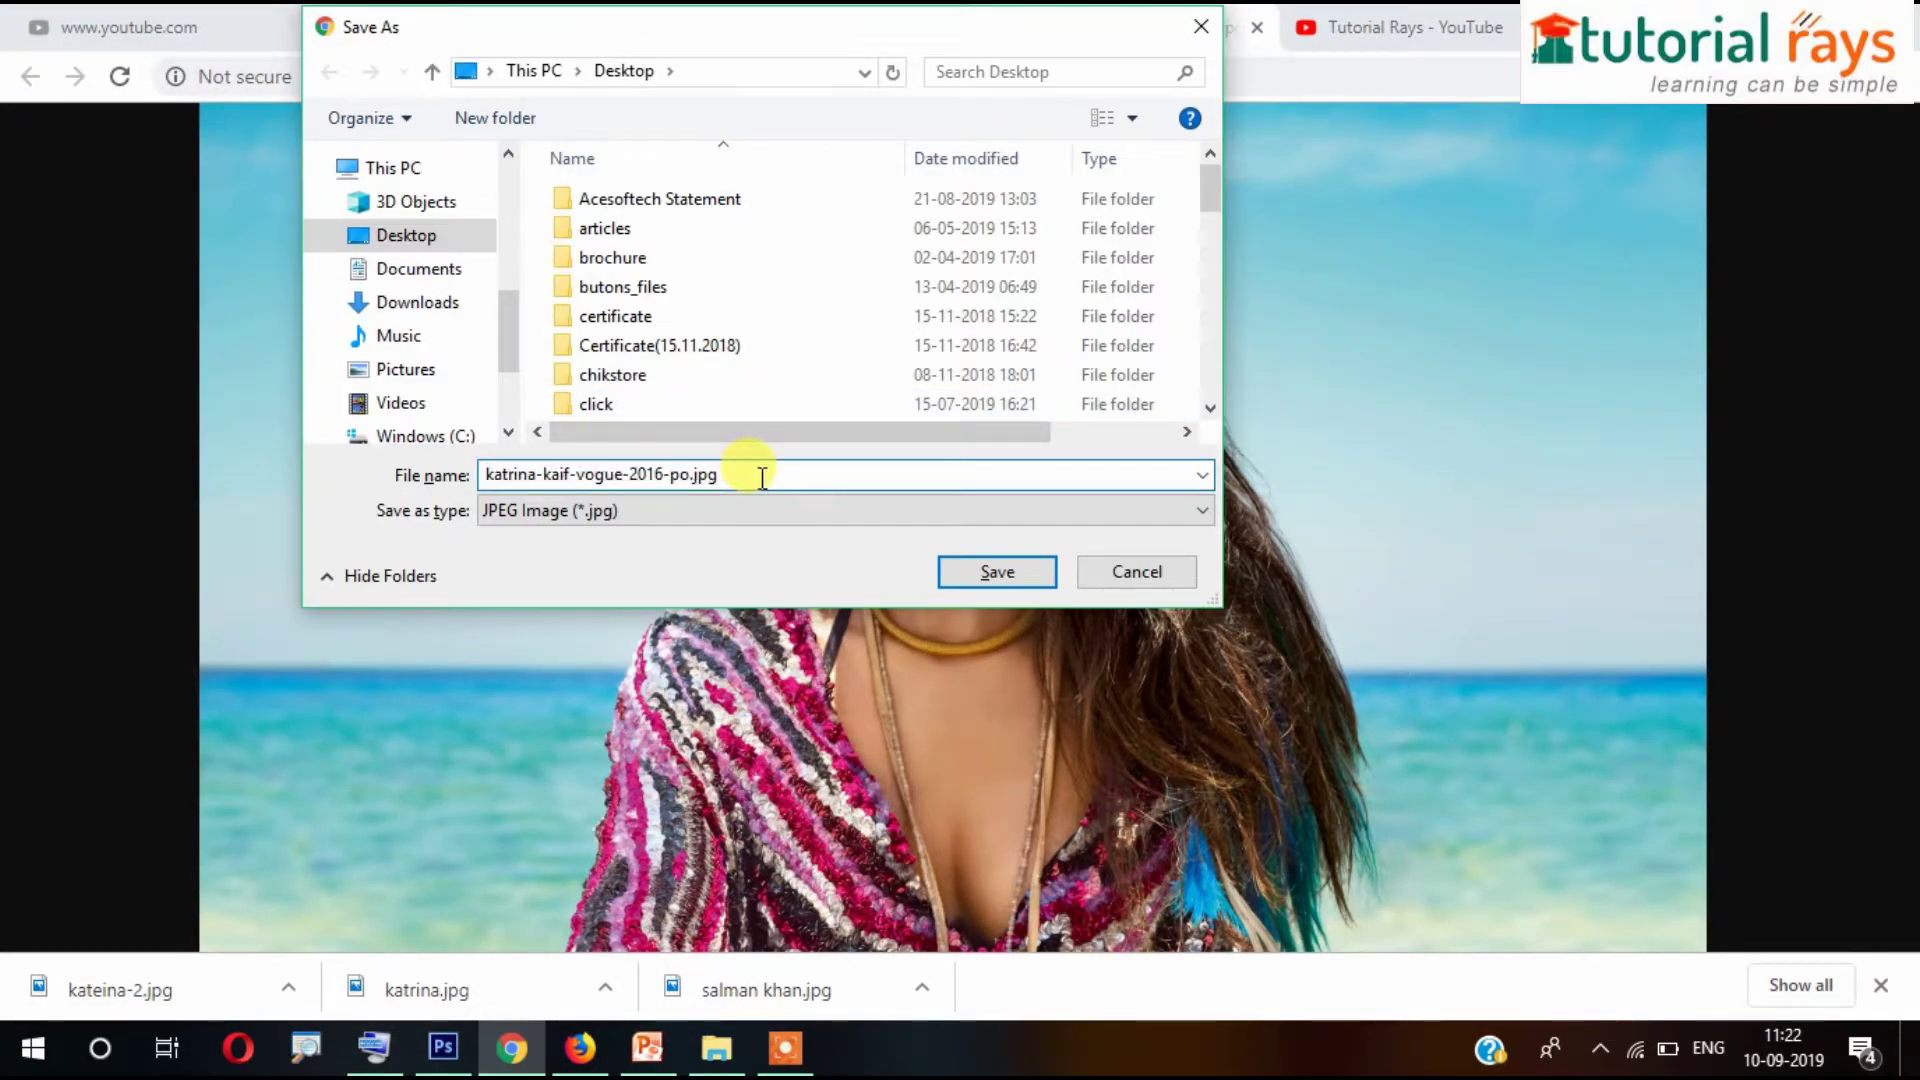
{"action": "left_click", "coordinate": [627, 74]}
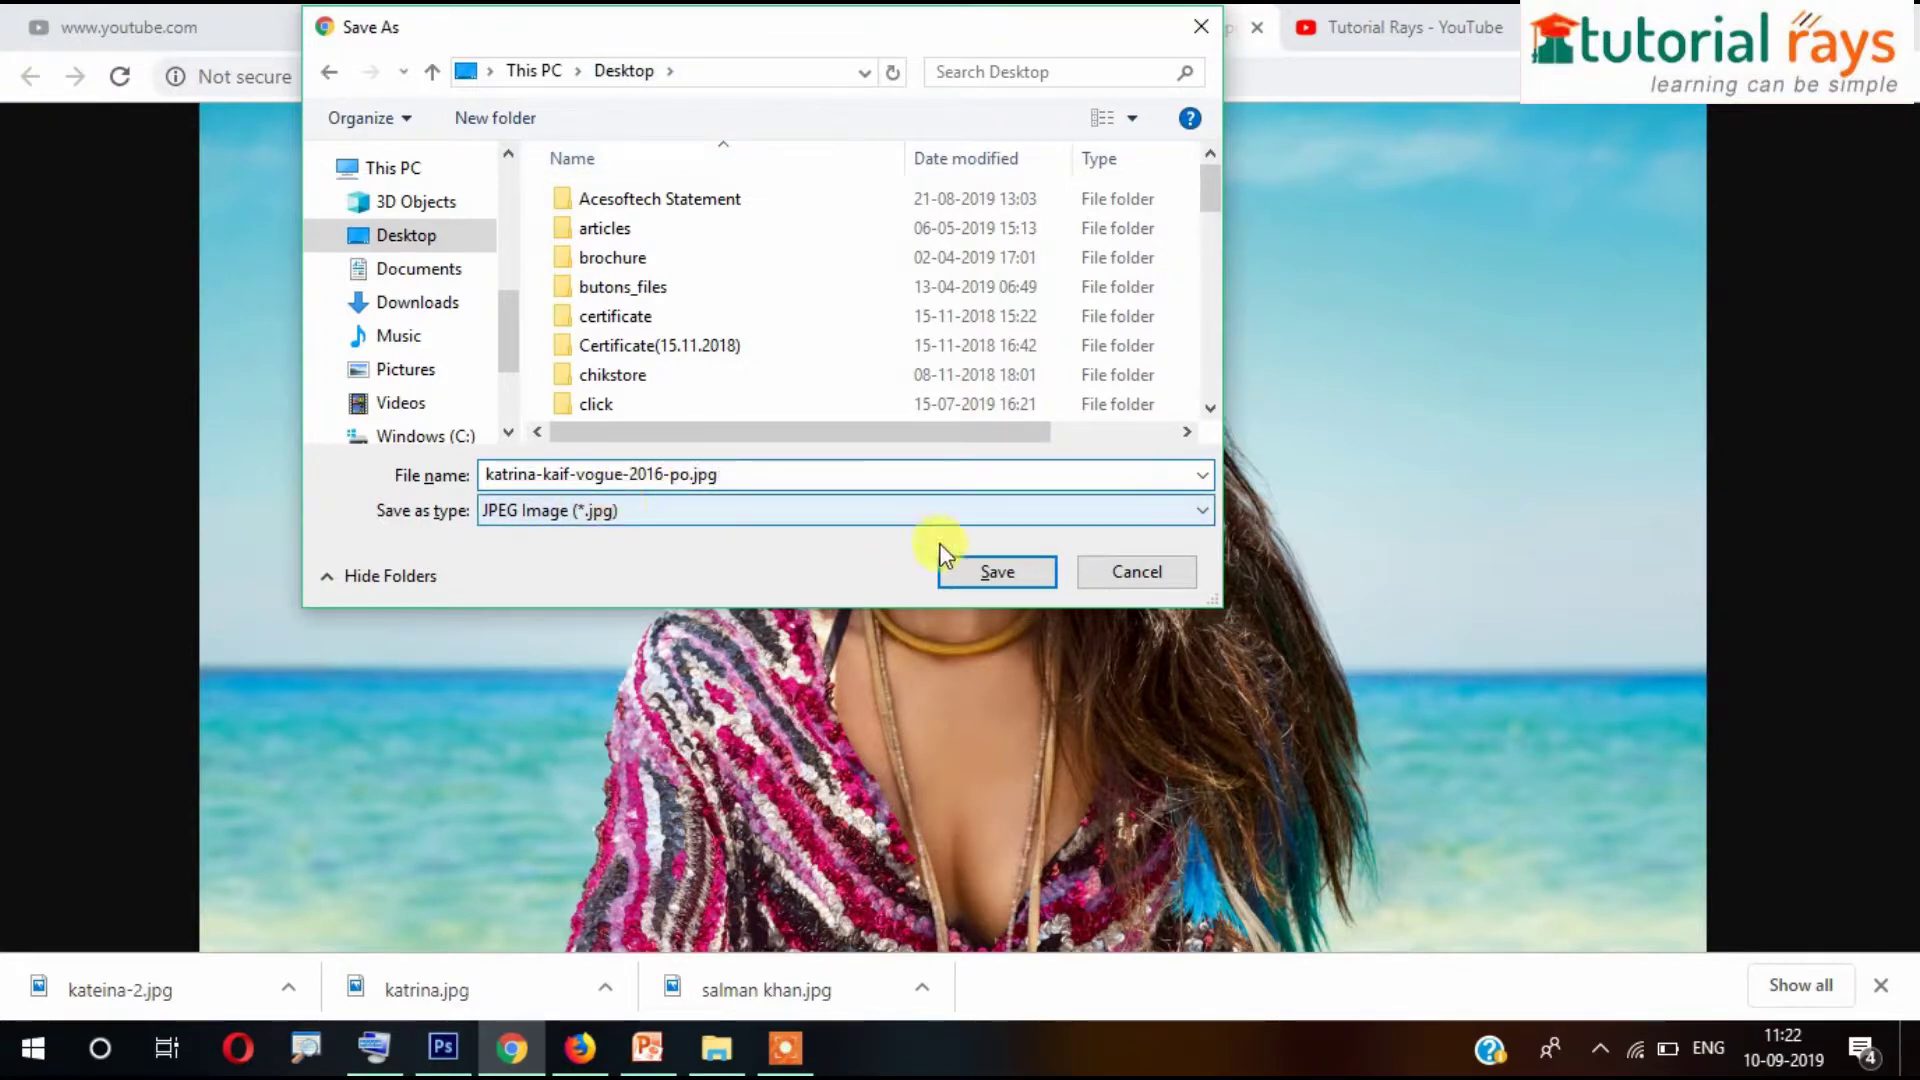
{"action": "left_click", "coordinate": [990, 572]}
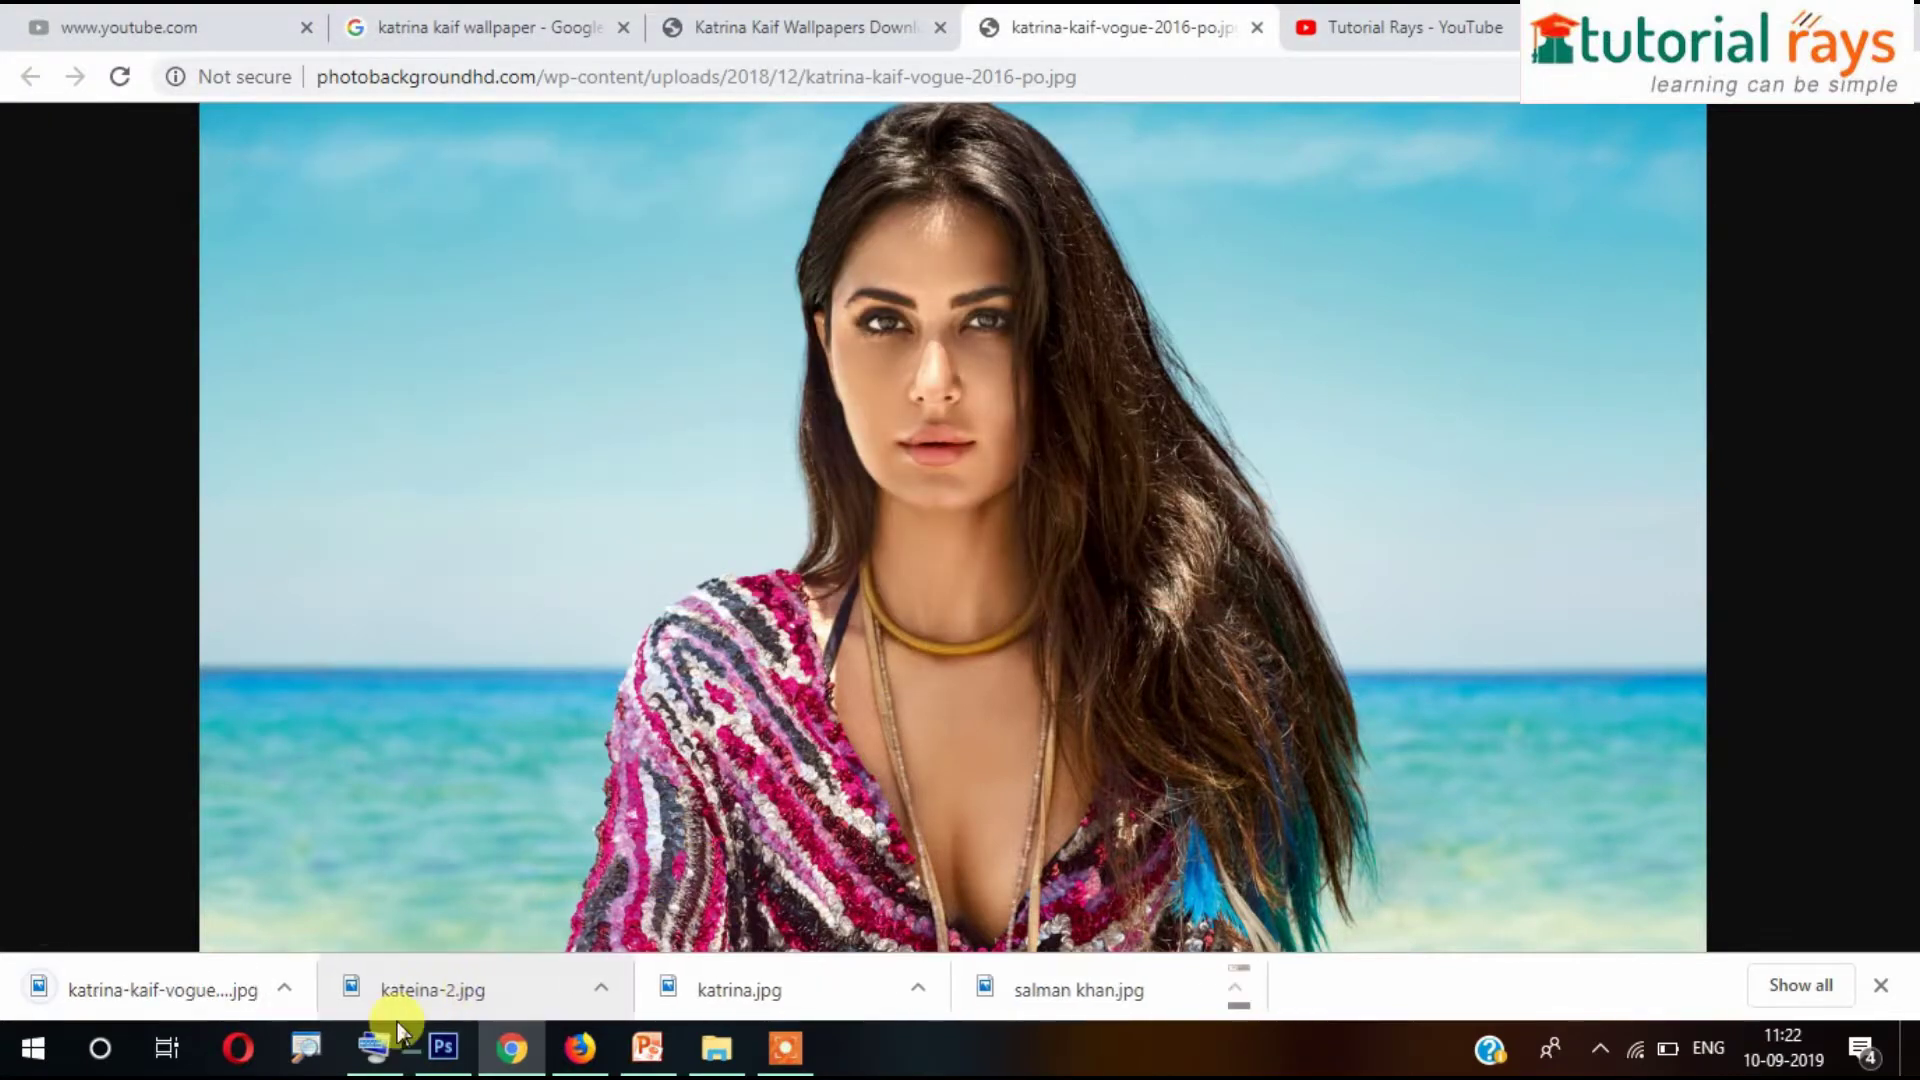
- Switch to Photoshop and open katrina-kaif-vogue-2016-po.jpg from the Desktop
{"action": "left_click", "coordinate": [443, 1048]}
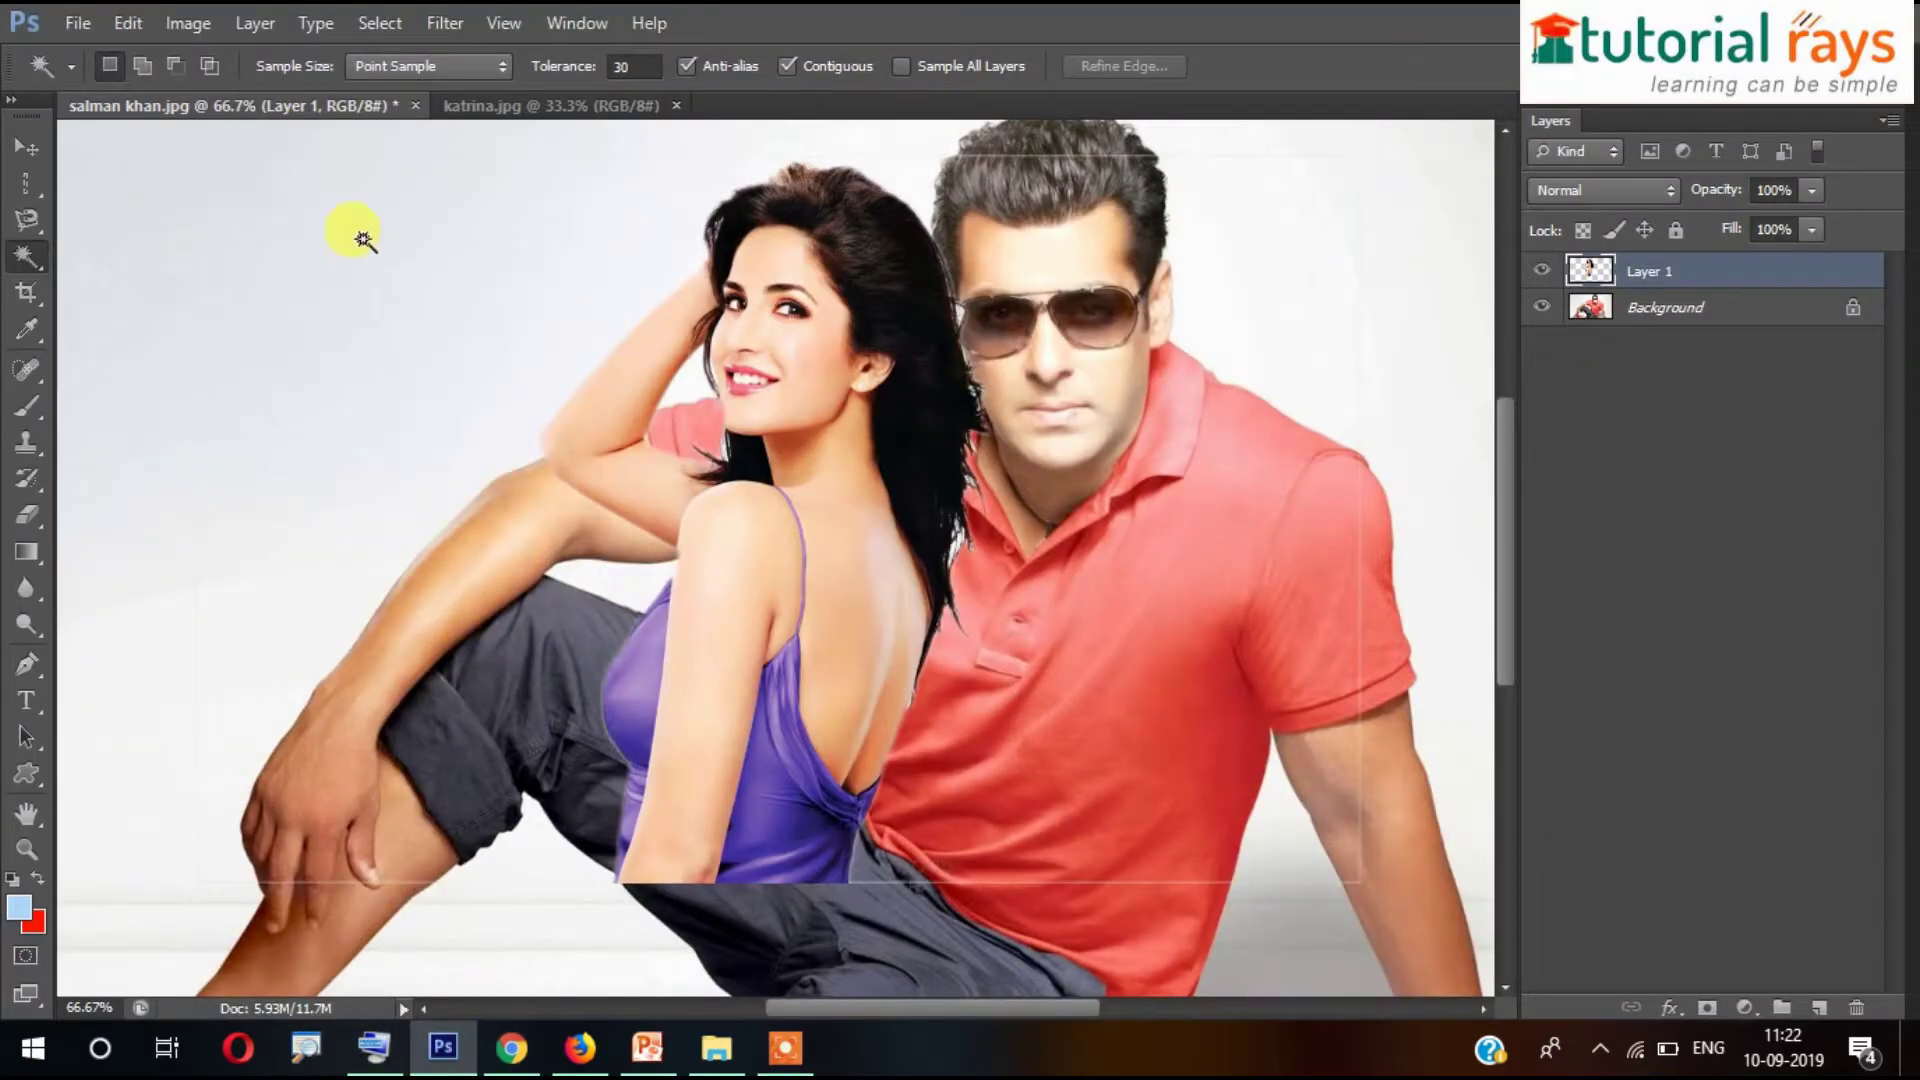
{"action": "left_click", "coordinate": [79, 26]}
{"action": "left_click", "coordinate": [90, 75]}
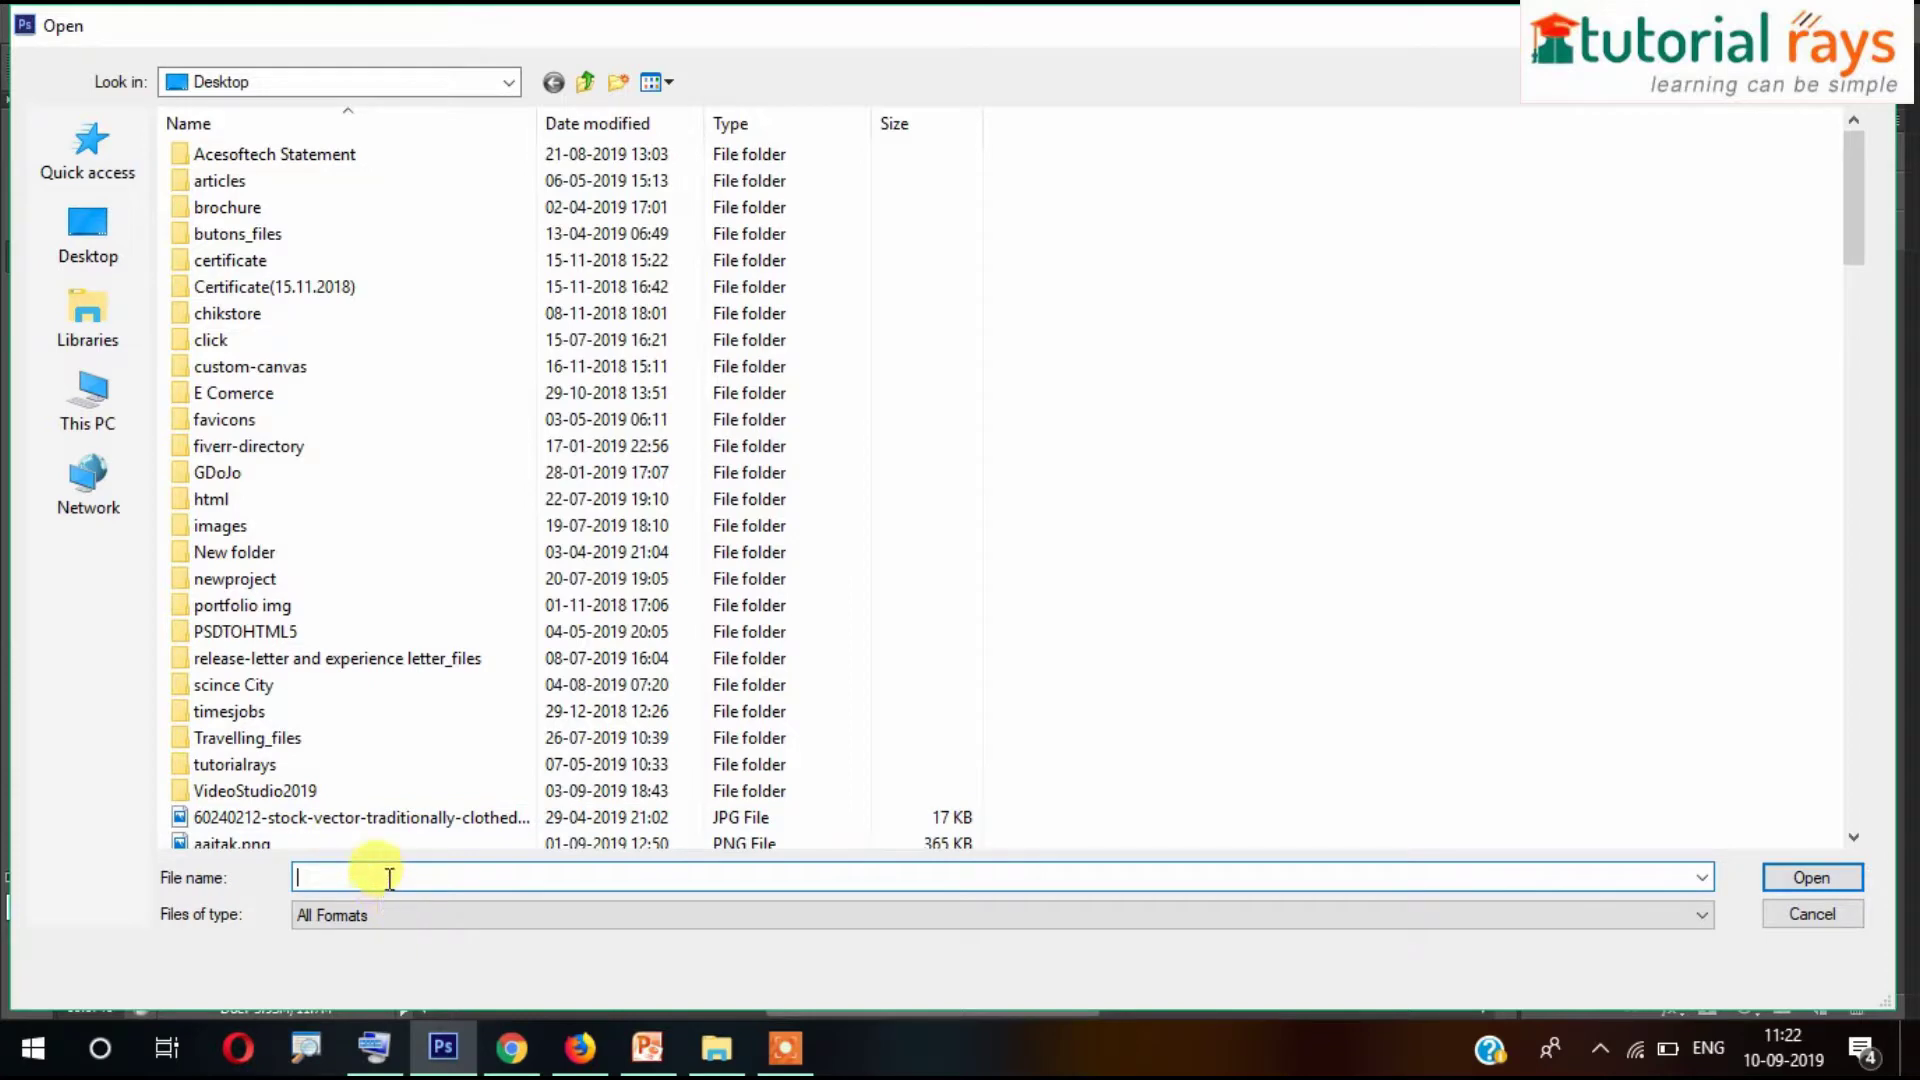
{"action": "type", "text": "ka"}
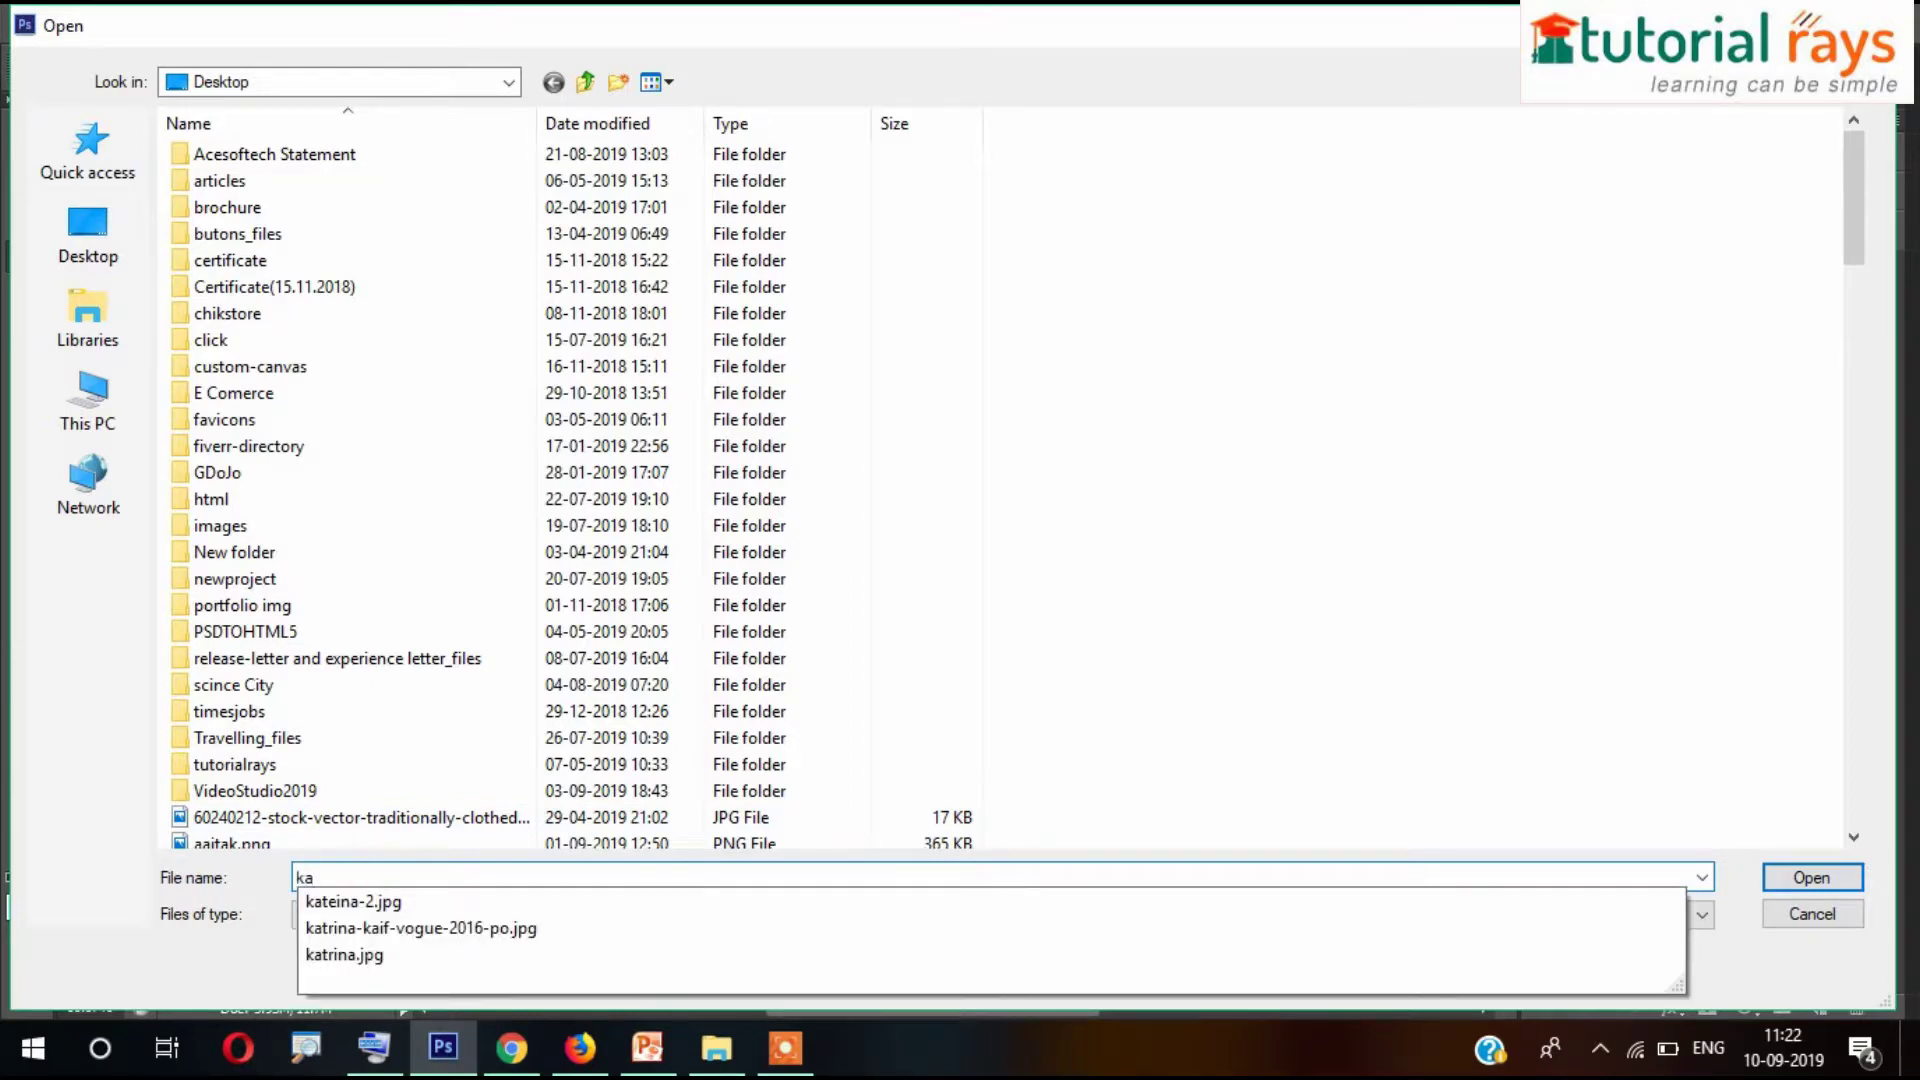
{"action": "left_click", "coordinate": [493, 927]}
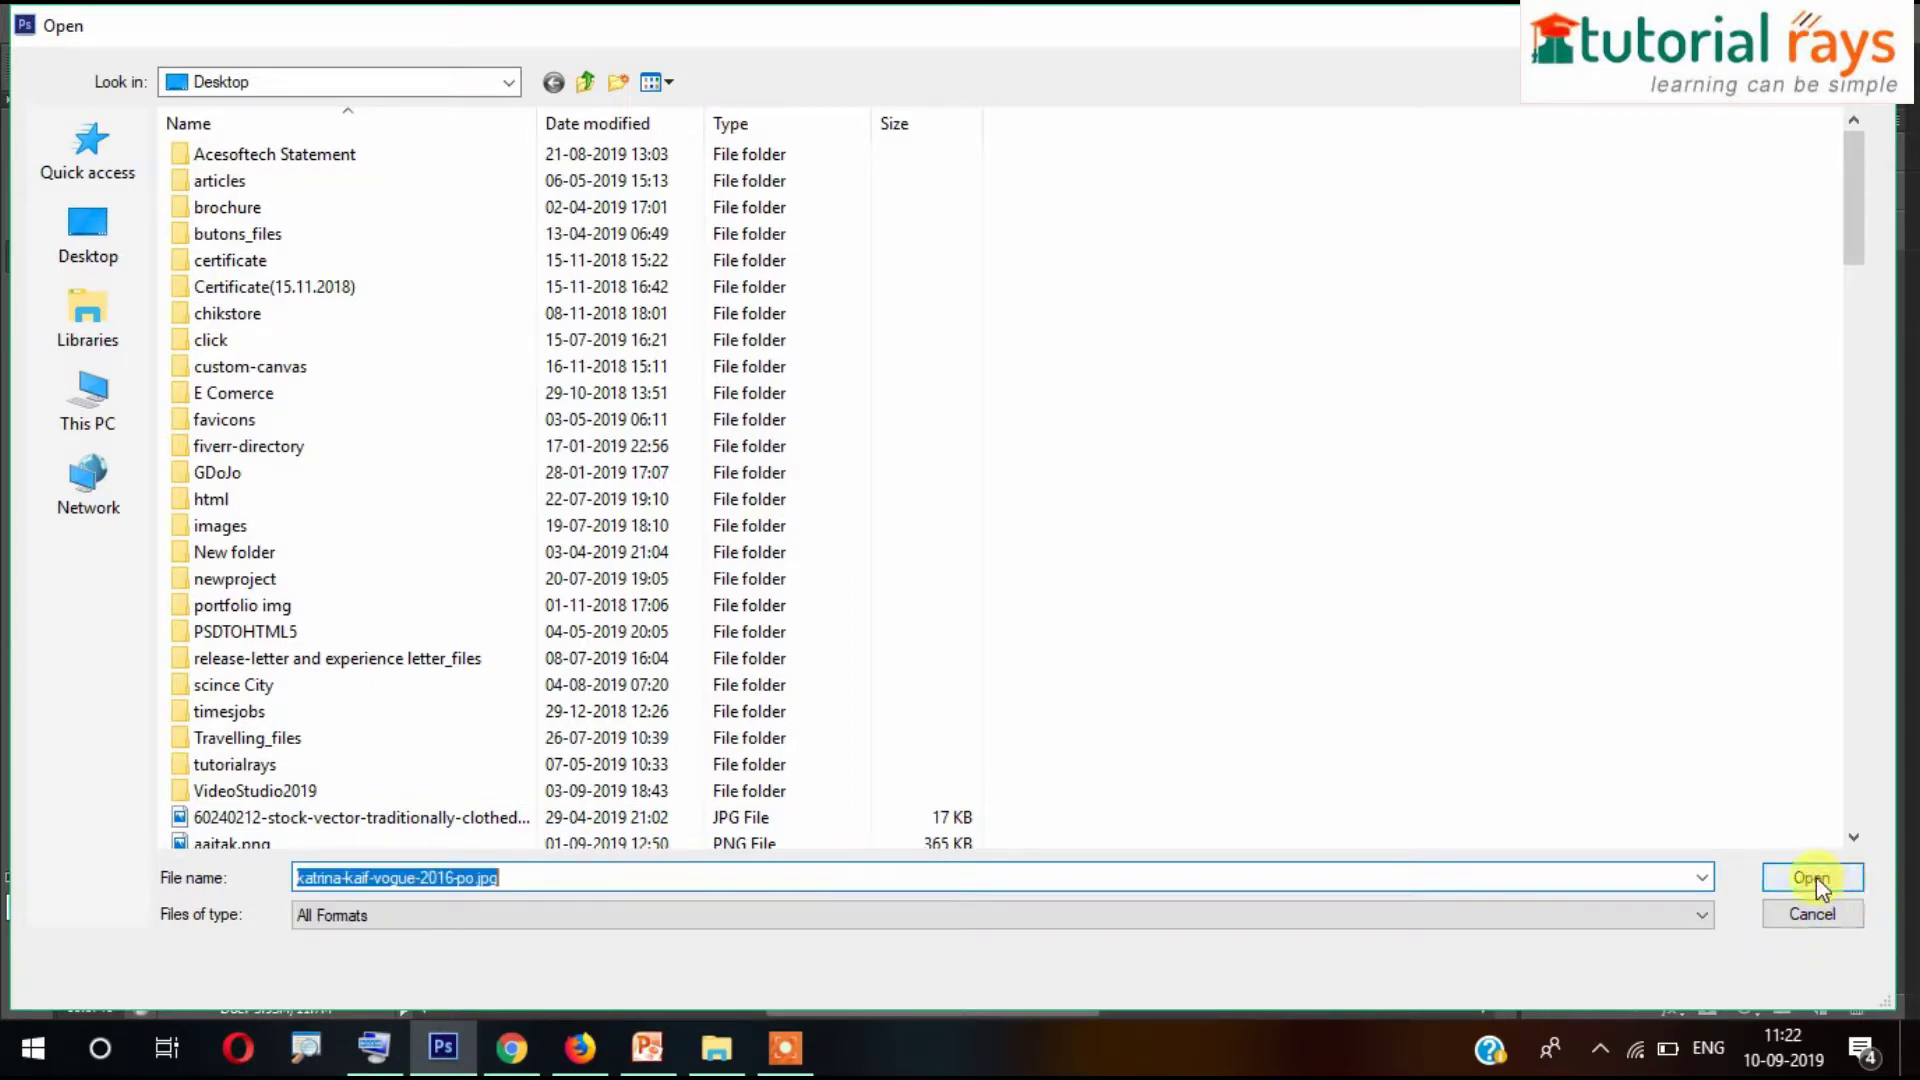
{"action": "left_click", "coordinate": [1812, 878]}
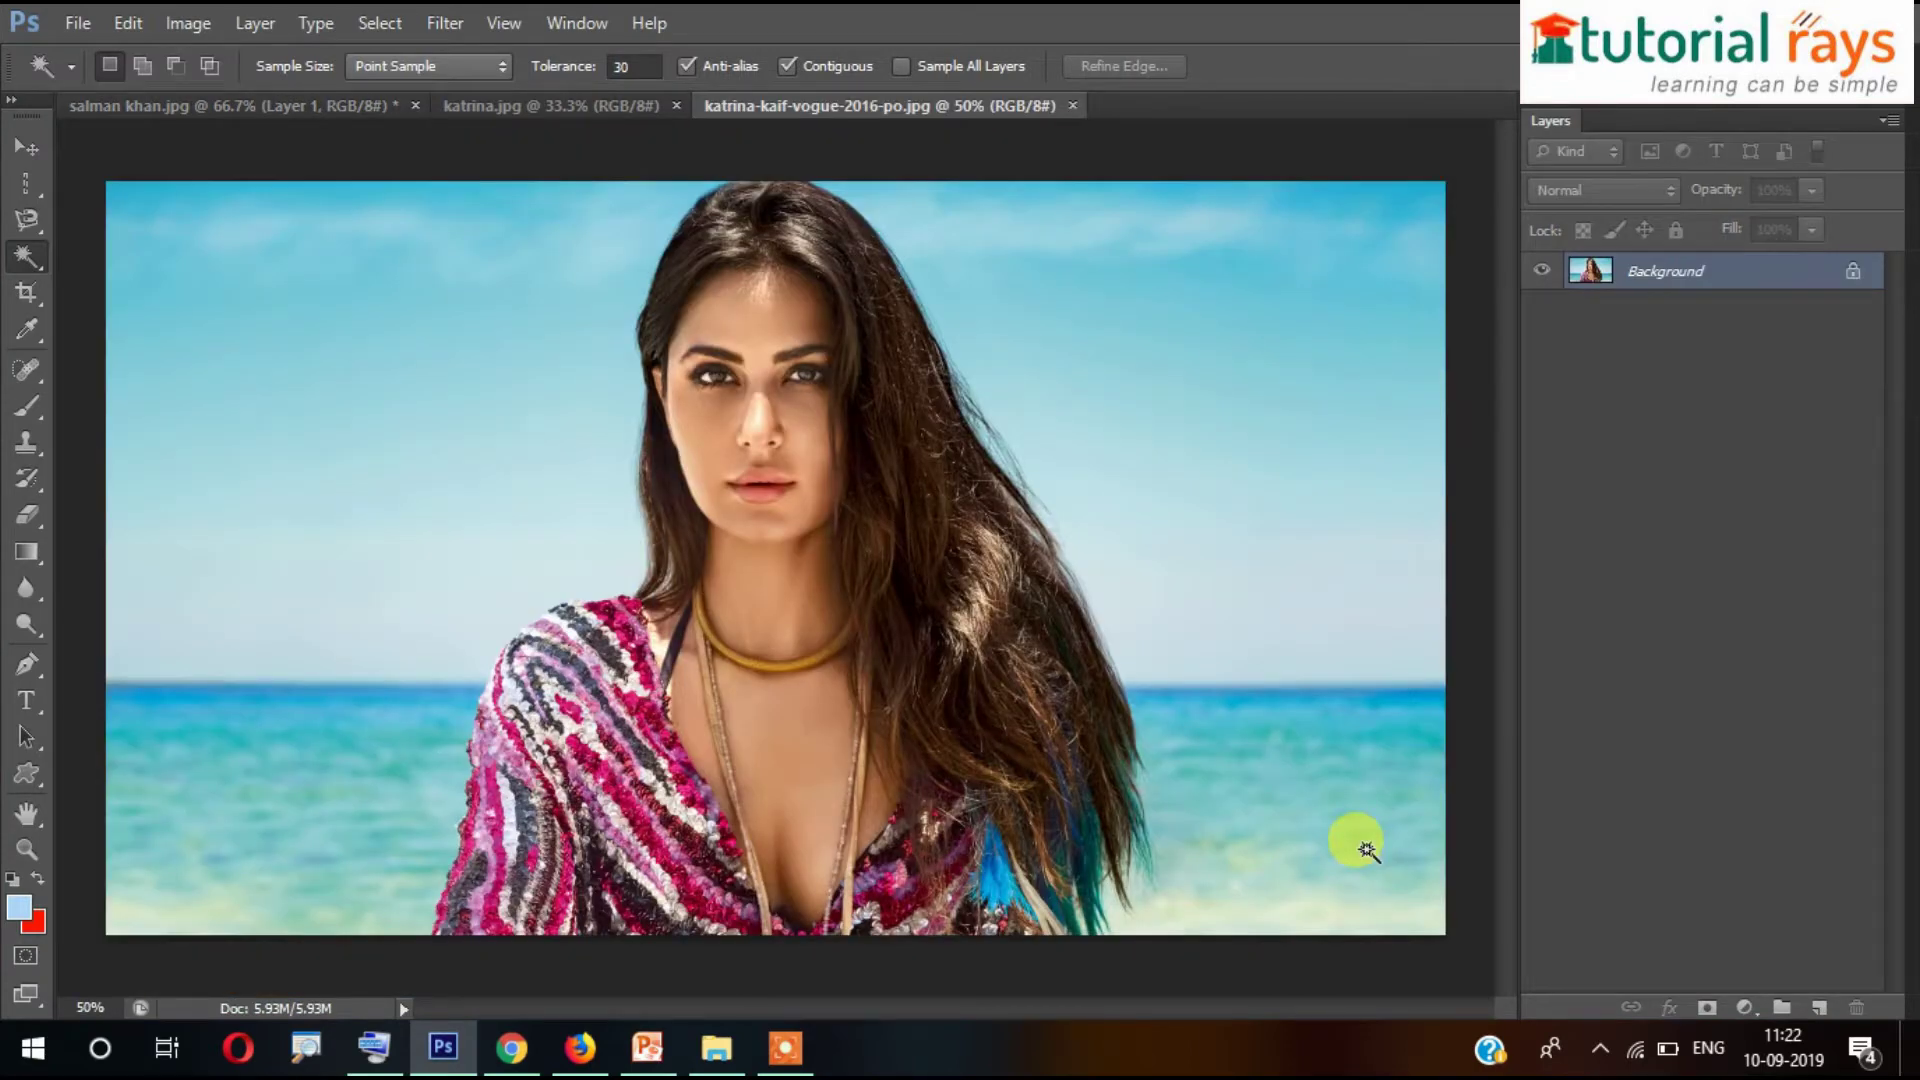
- Copy the entire beach portrait into salman khan.jpg as a new layer and scale it down with Free Transform
{"action": "left_click", "coordinate": [24, 145]}
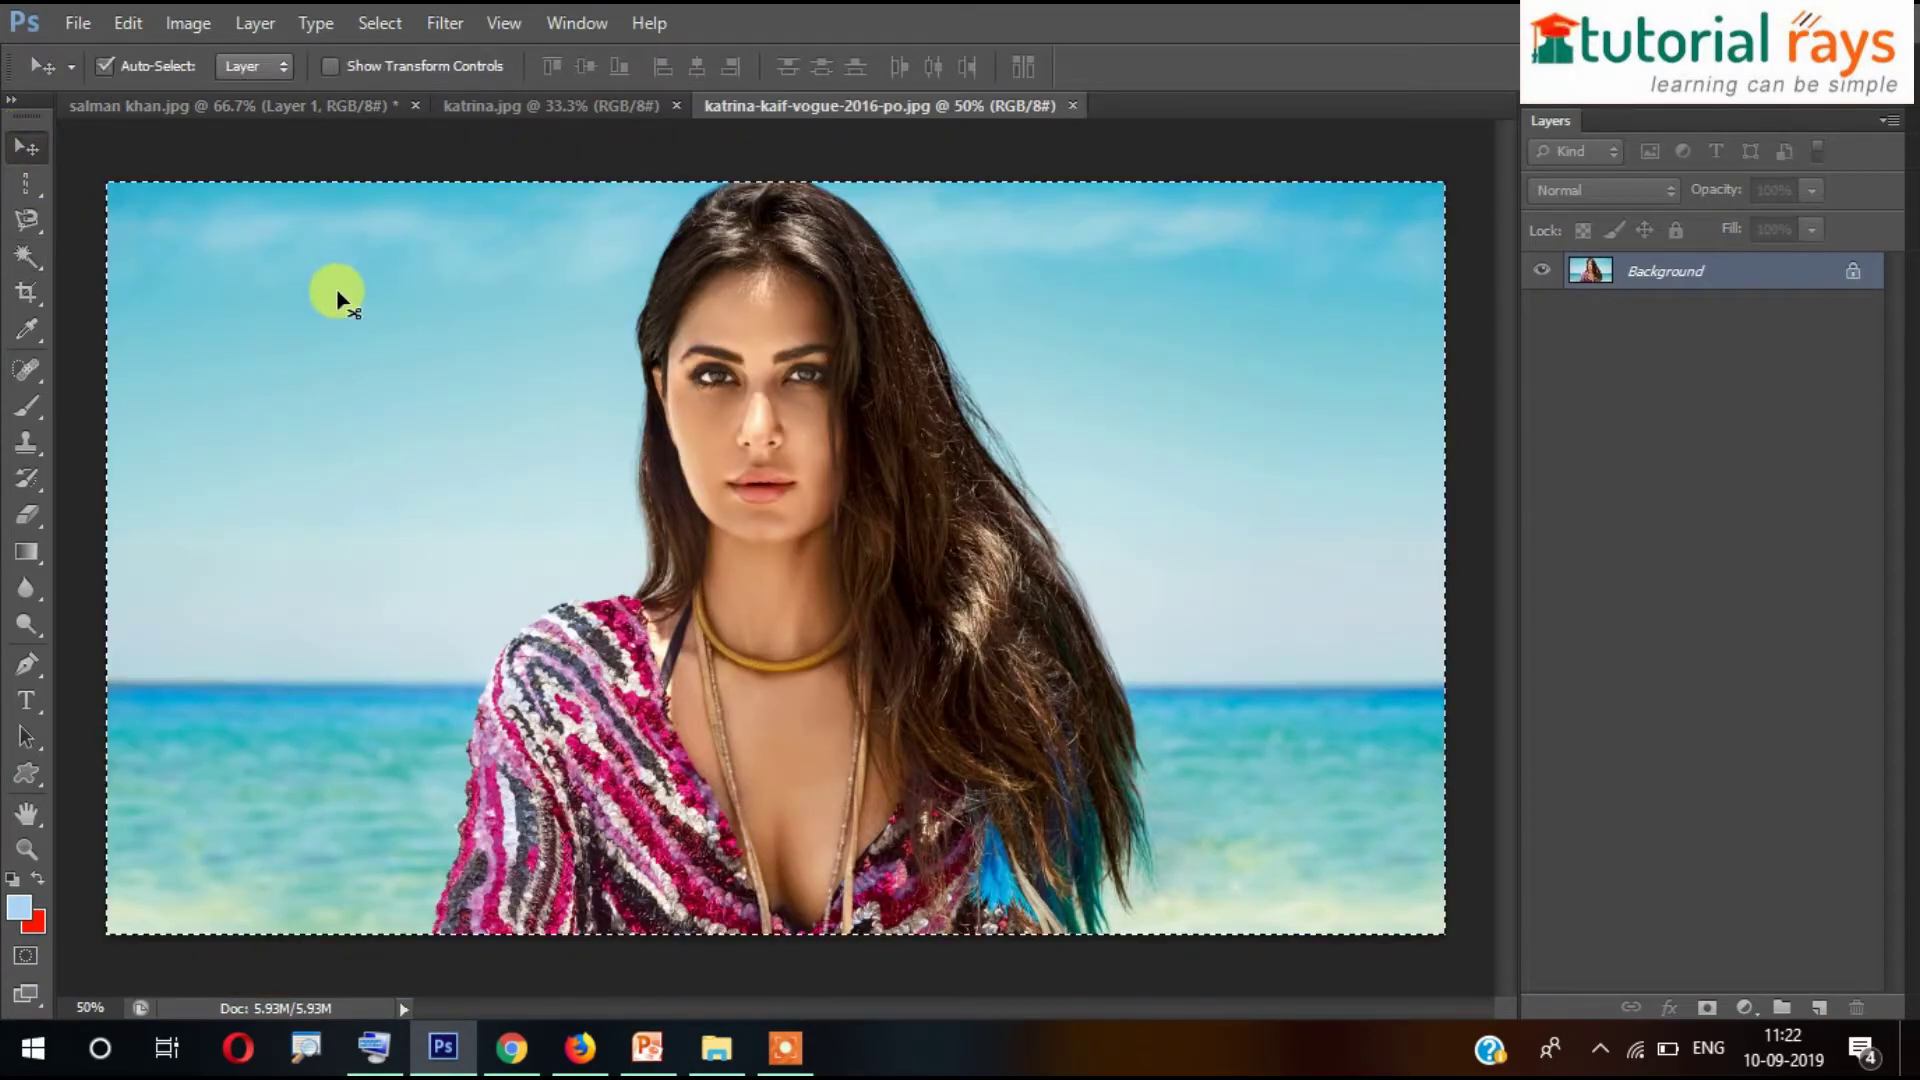
{"action": "left_click_drag", "start_coordinate": [346, 266], "coordinate": [845, 458]}
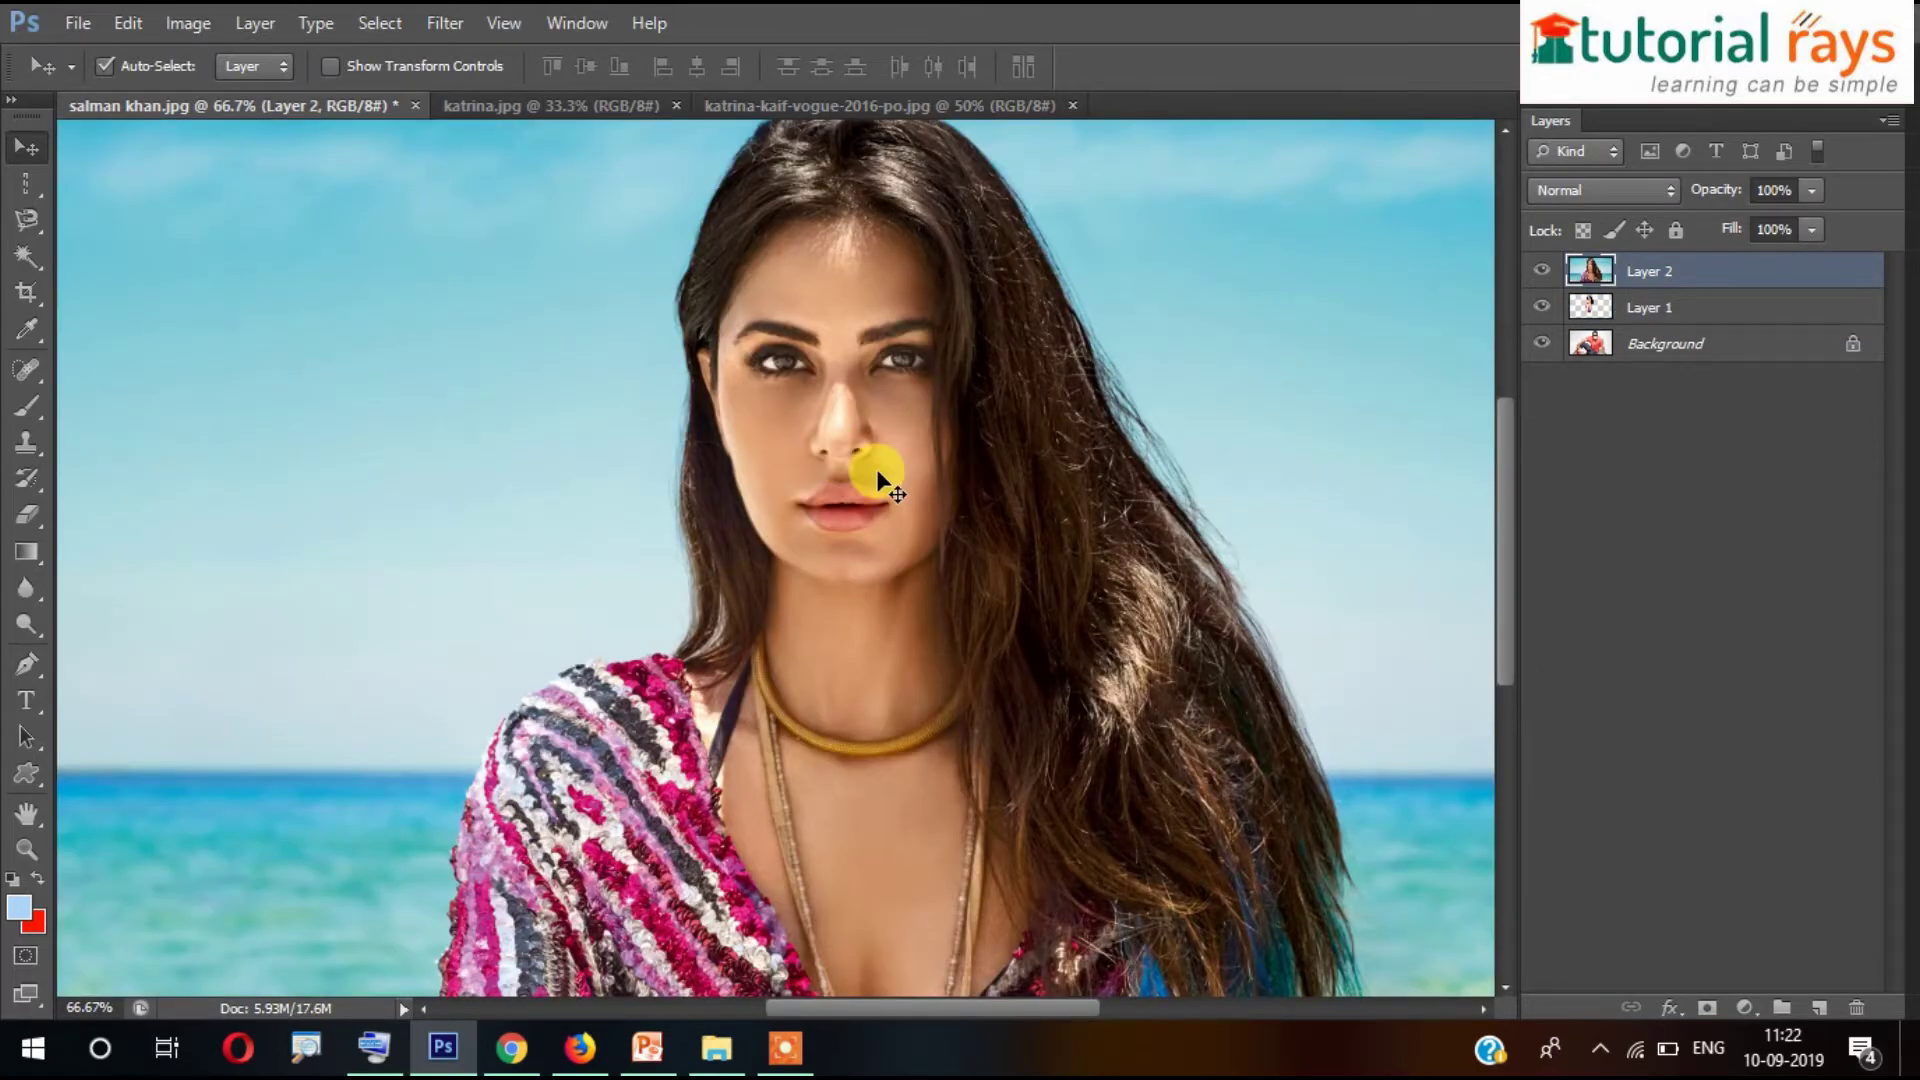
{"action": "key", "text": "ctrl+minus"}
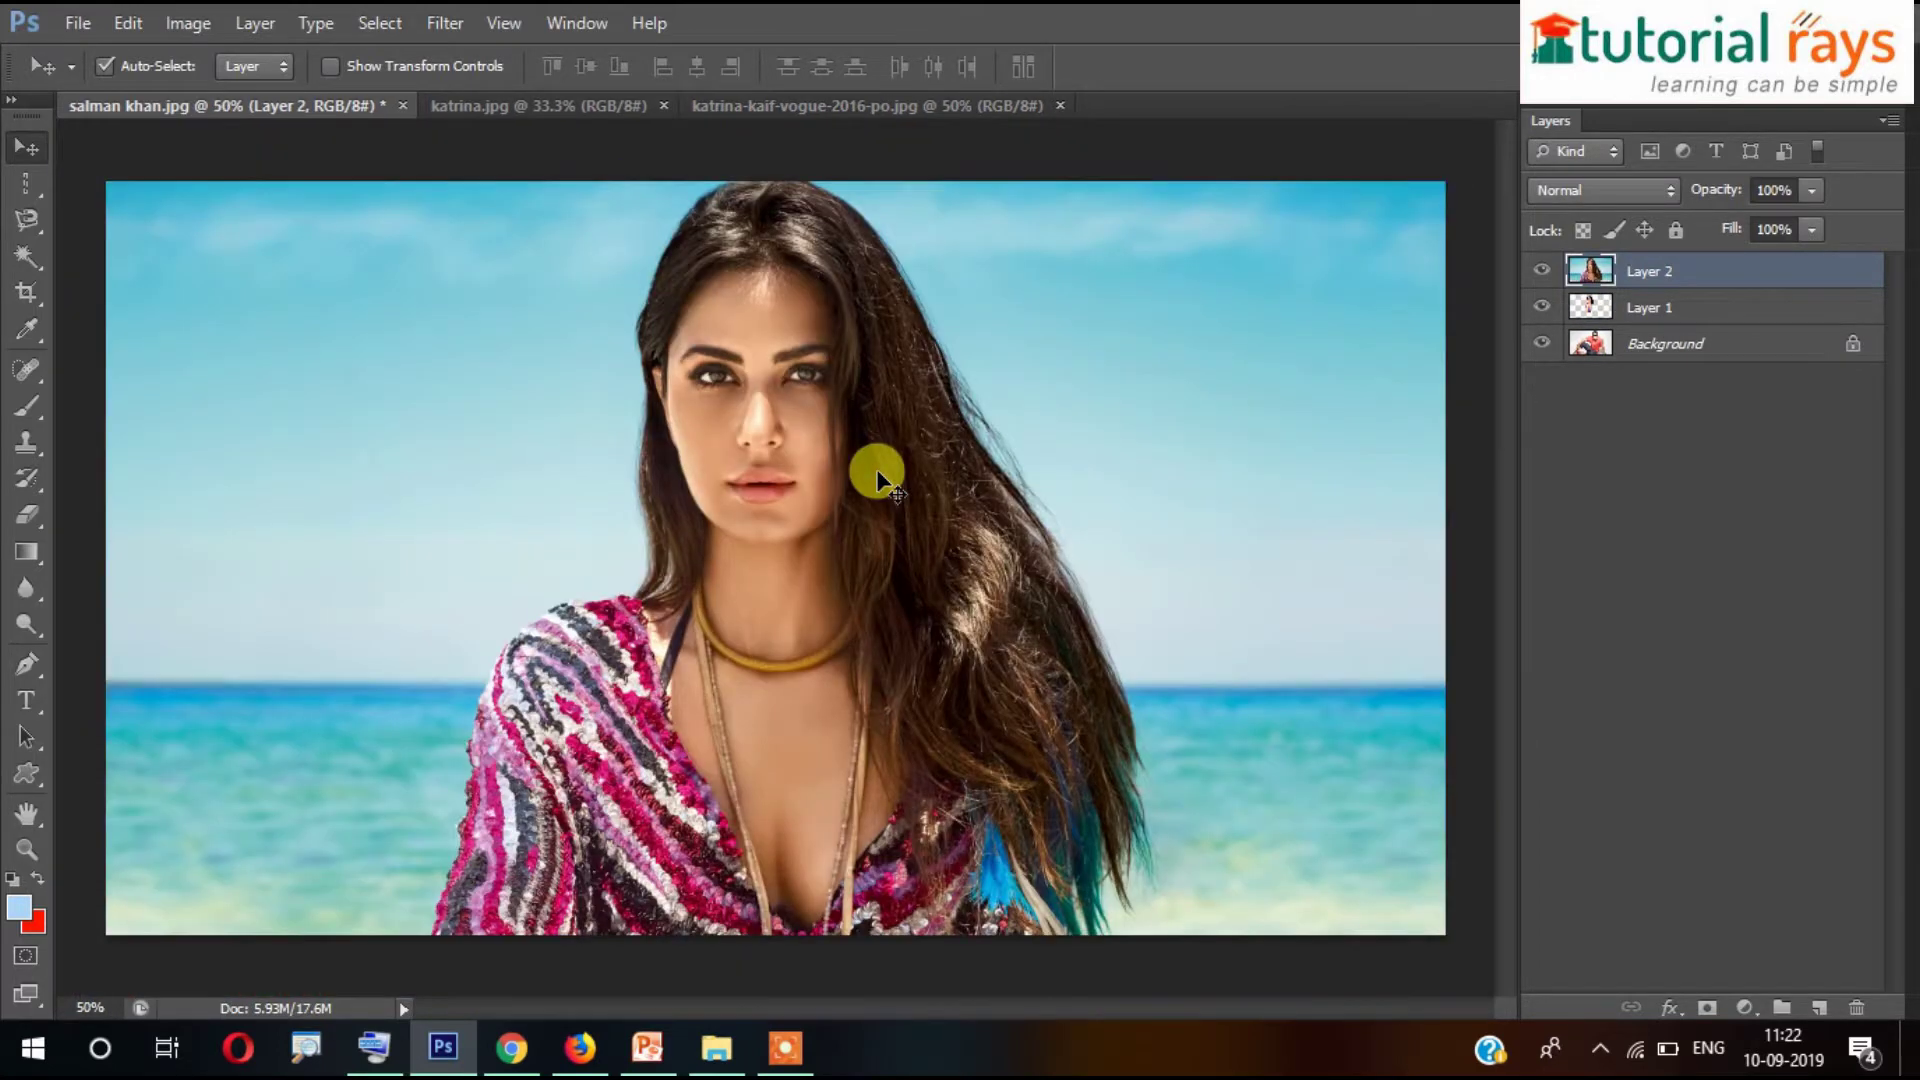
{"action": "key", "text": "ctrl+t"}
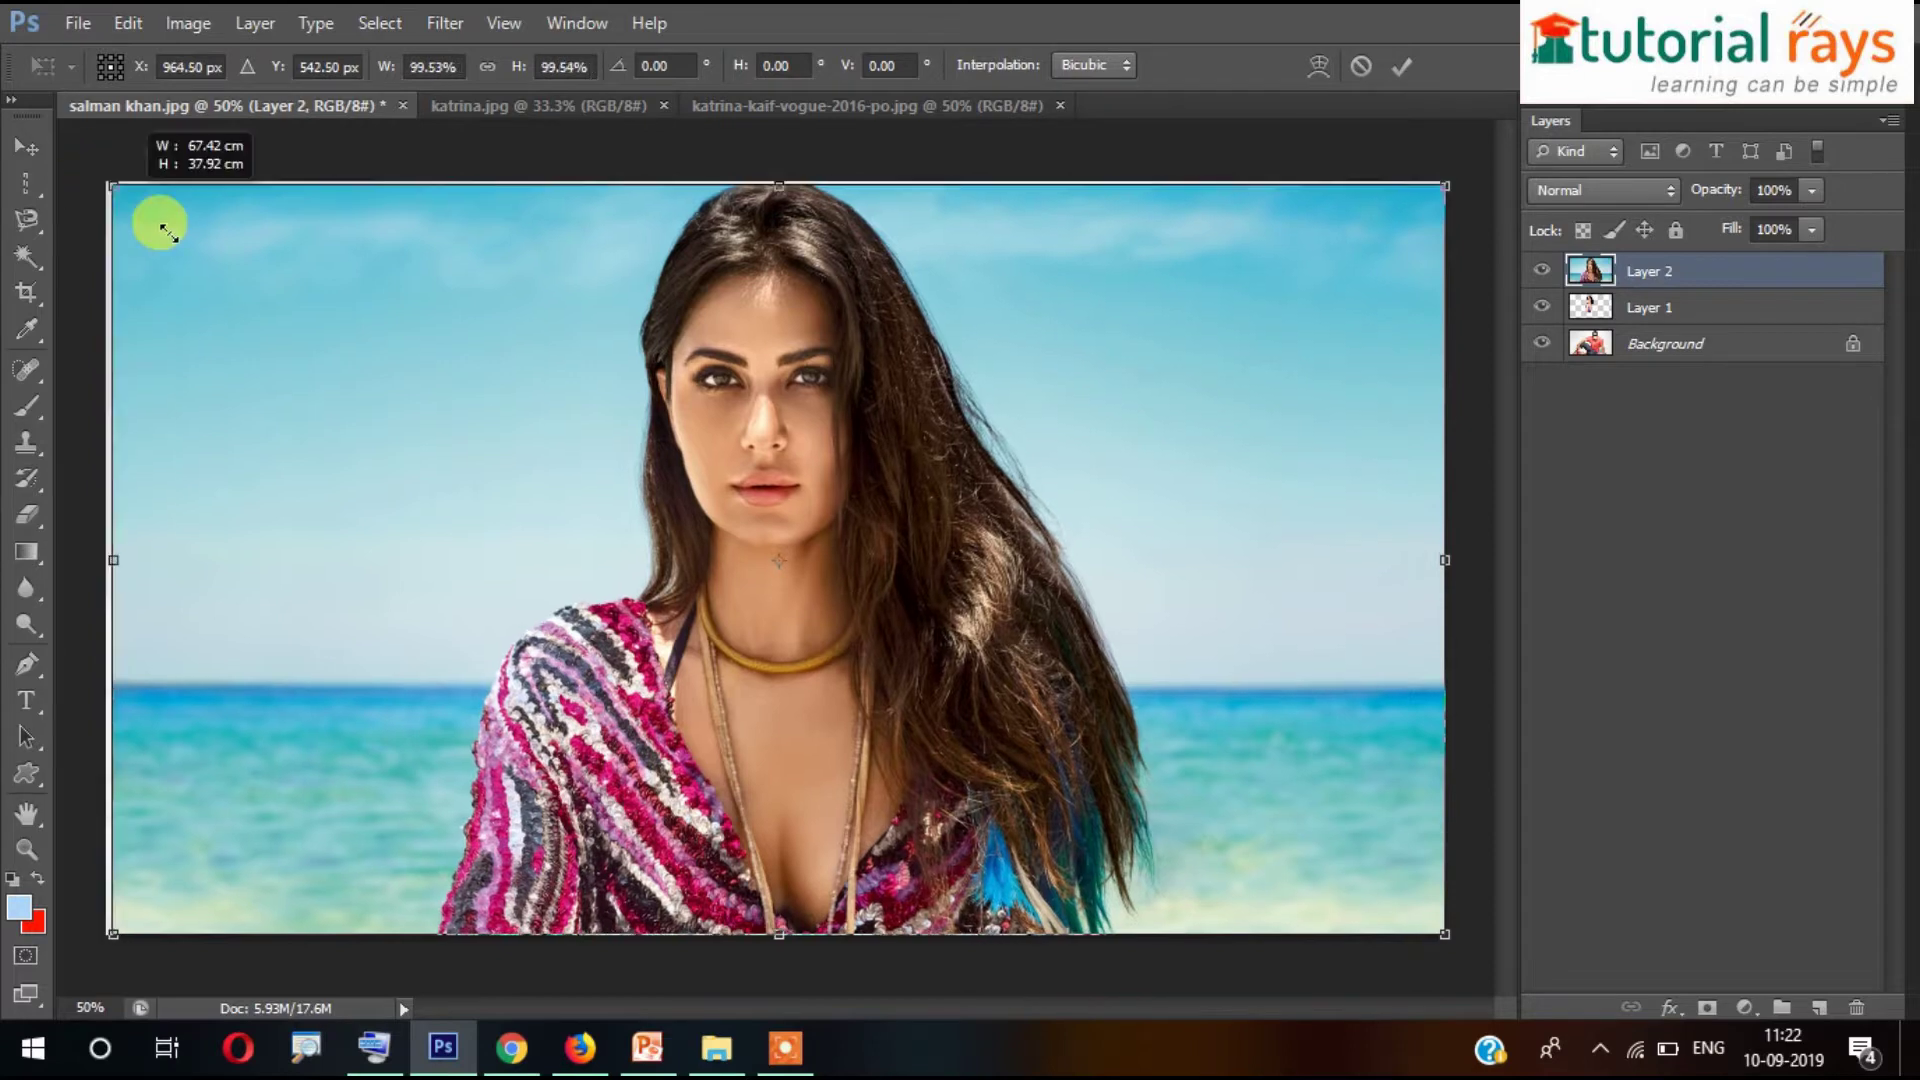
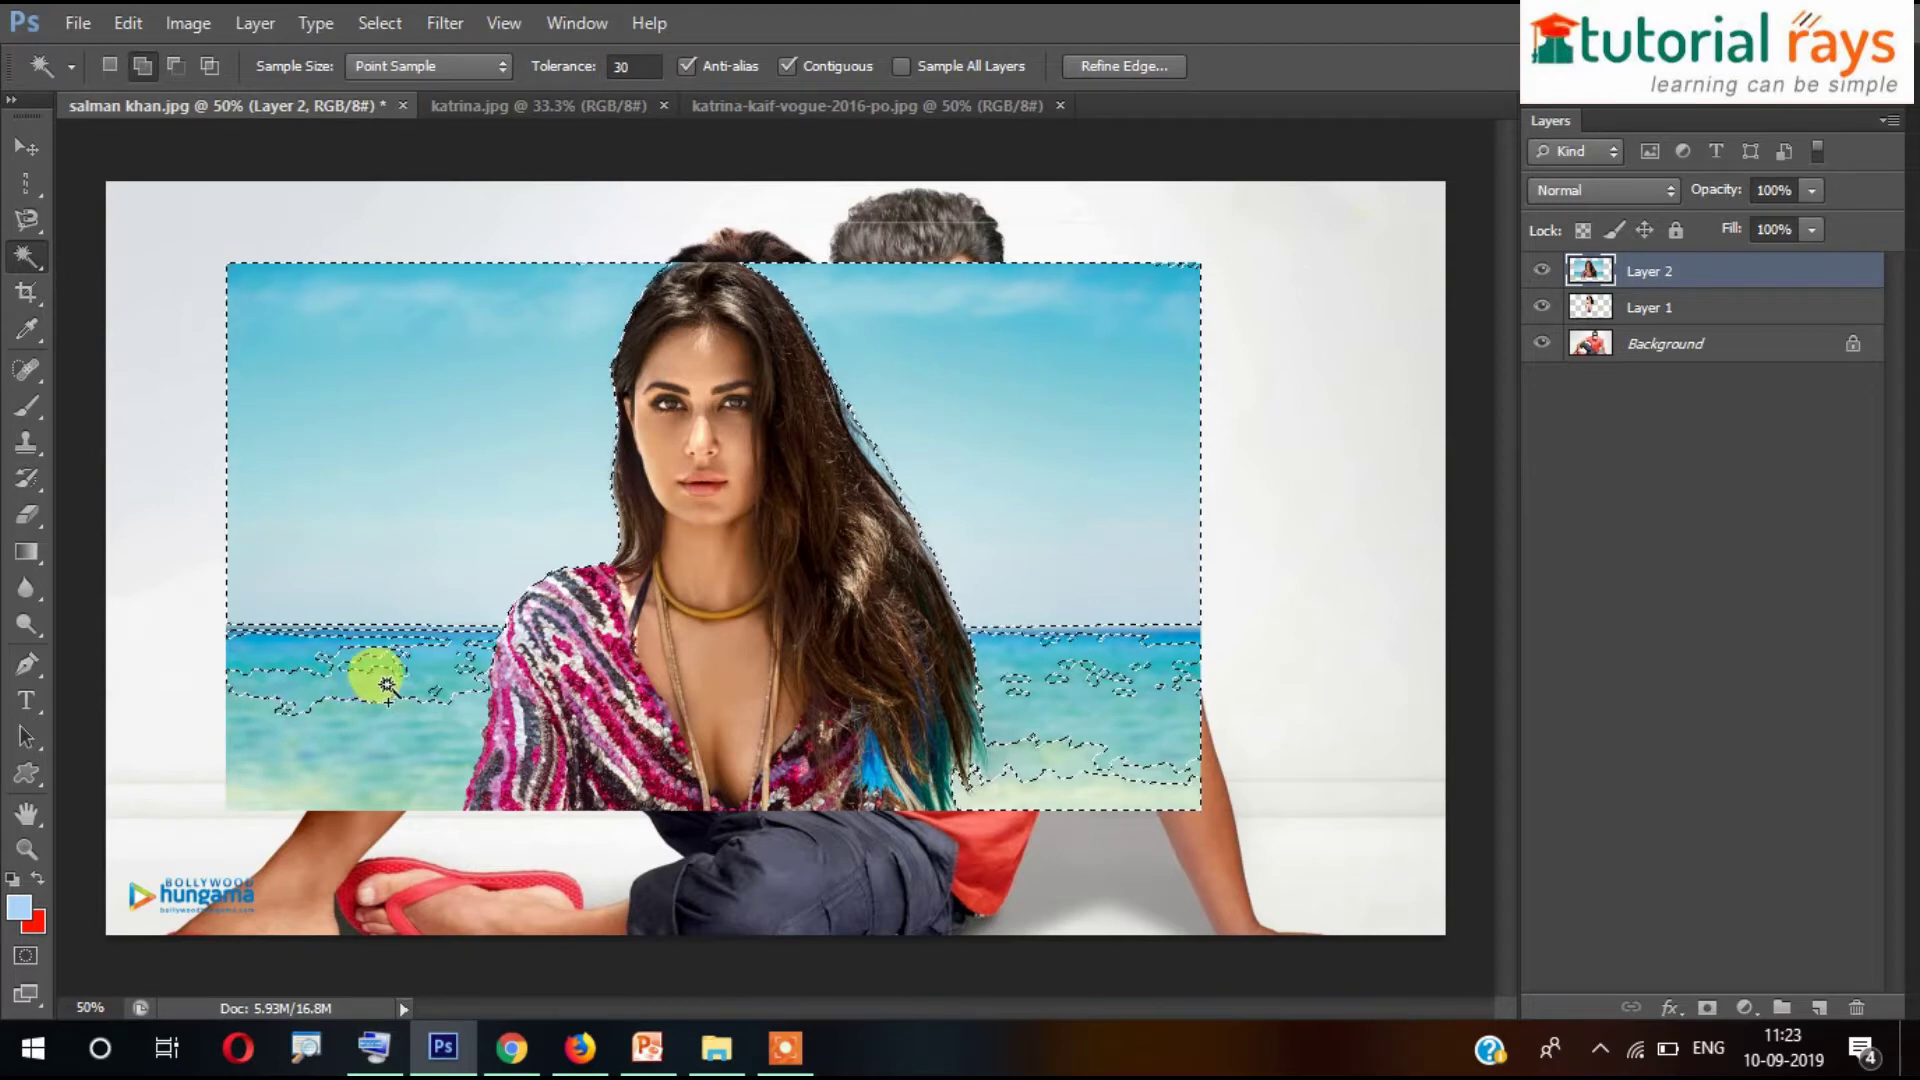
- Discard the current background selection and set the Magic Wand tolerance to 50
{"action": "left_click", "coordinate": [374, 808]}
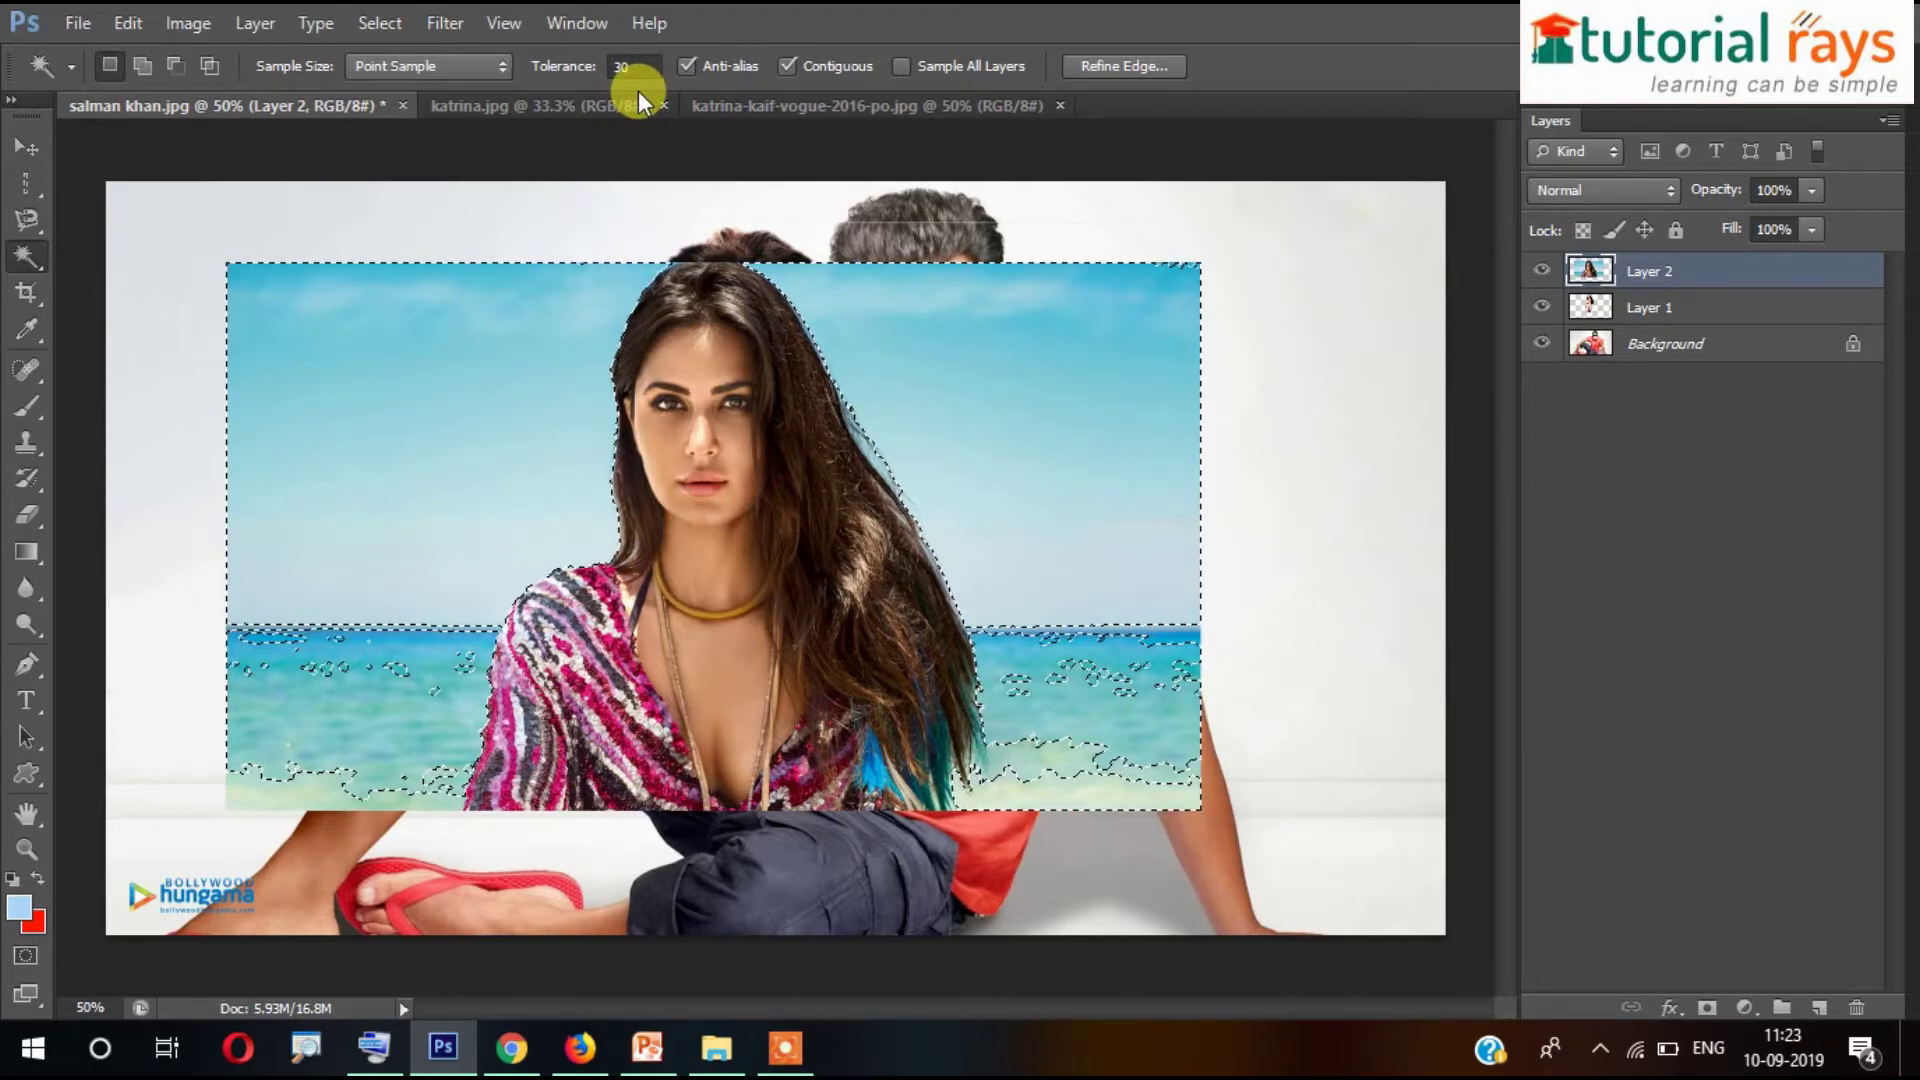
{"action": "key", "text": "ctrl+d"}
{"action": "left_click", "coordinate": [621, 67]}
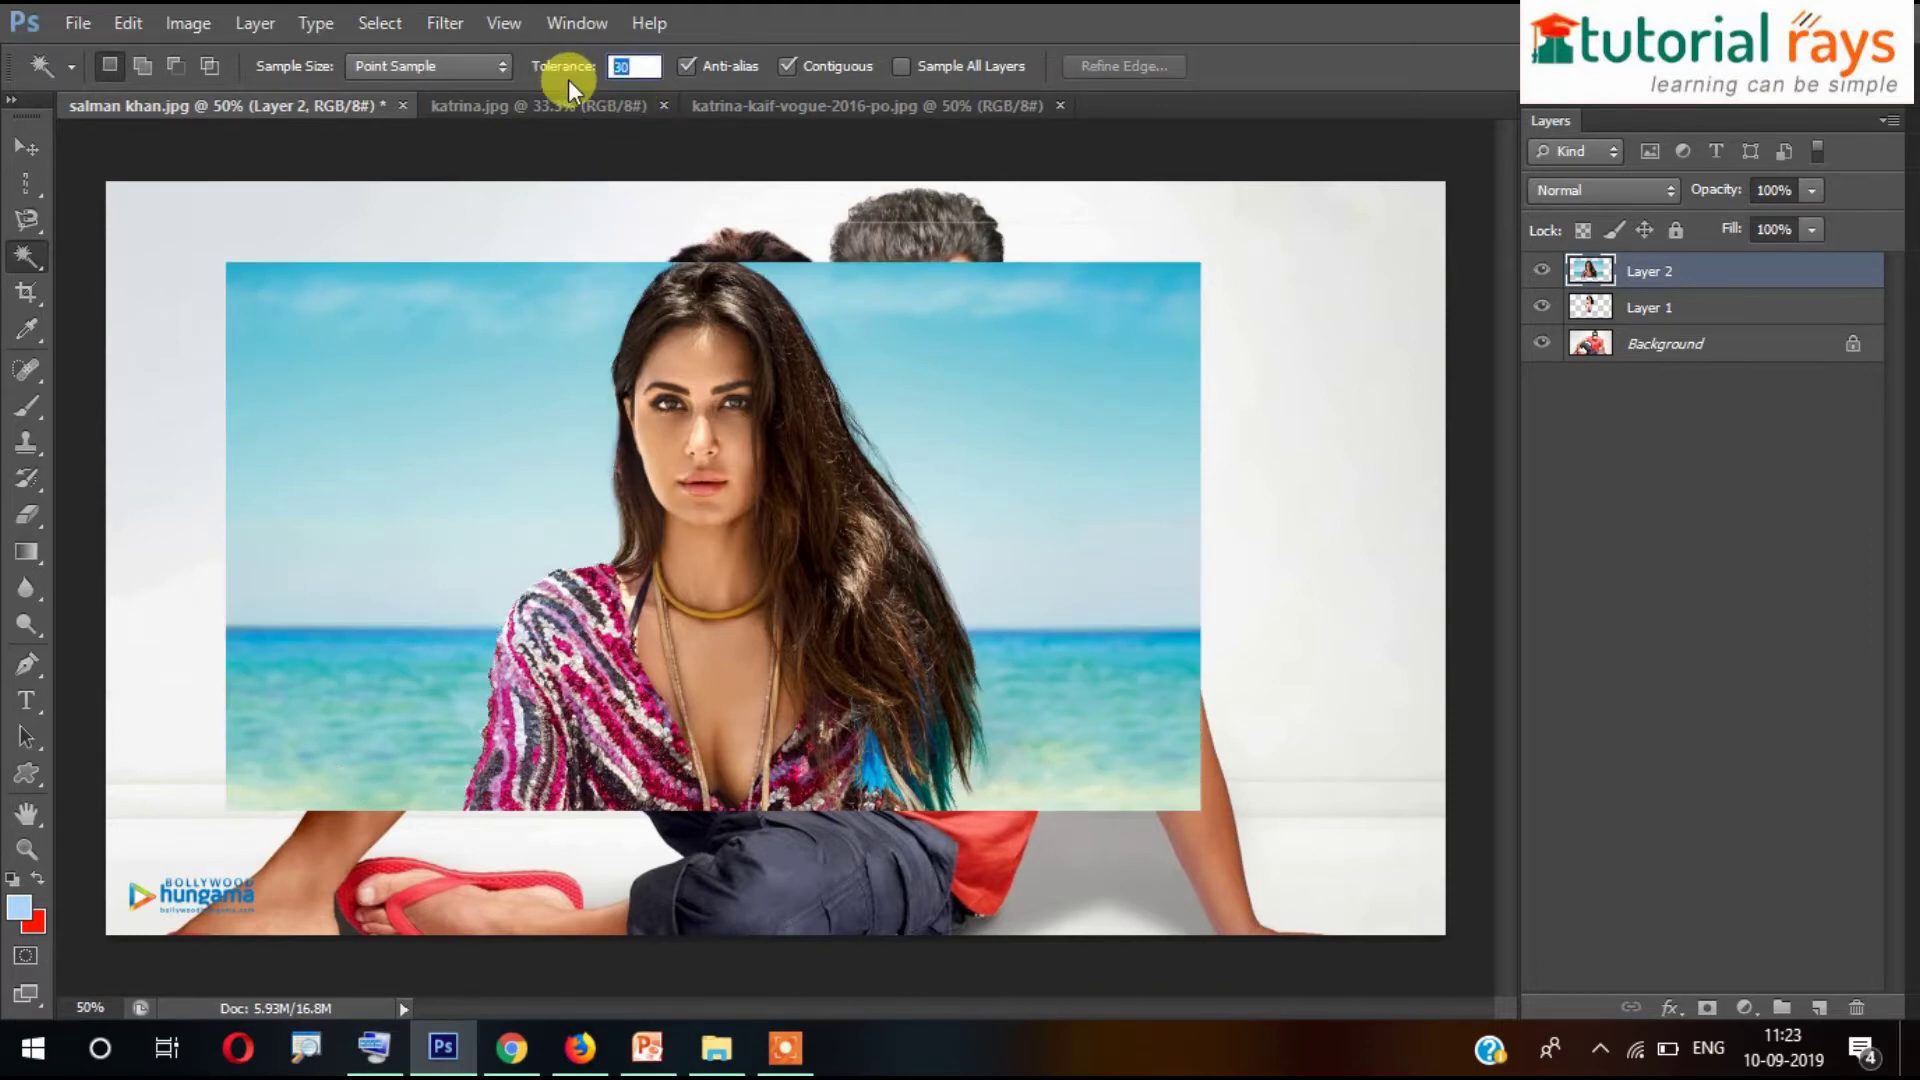
{"action": "type", "text": "50"}
{"action": "key", "text": "Return"}
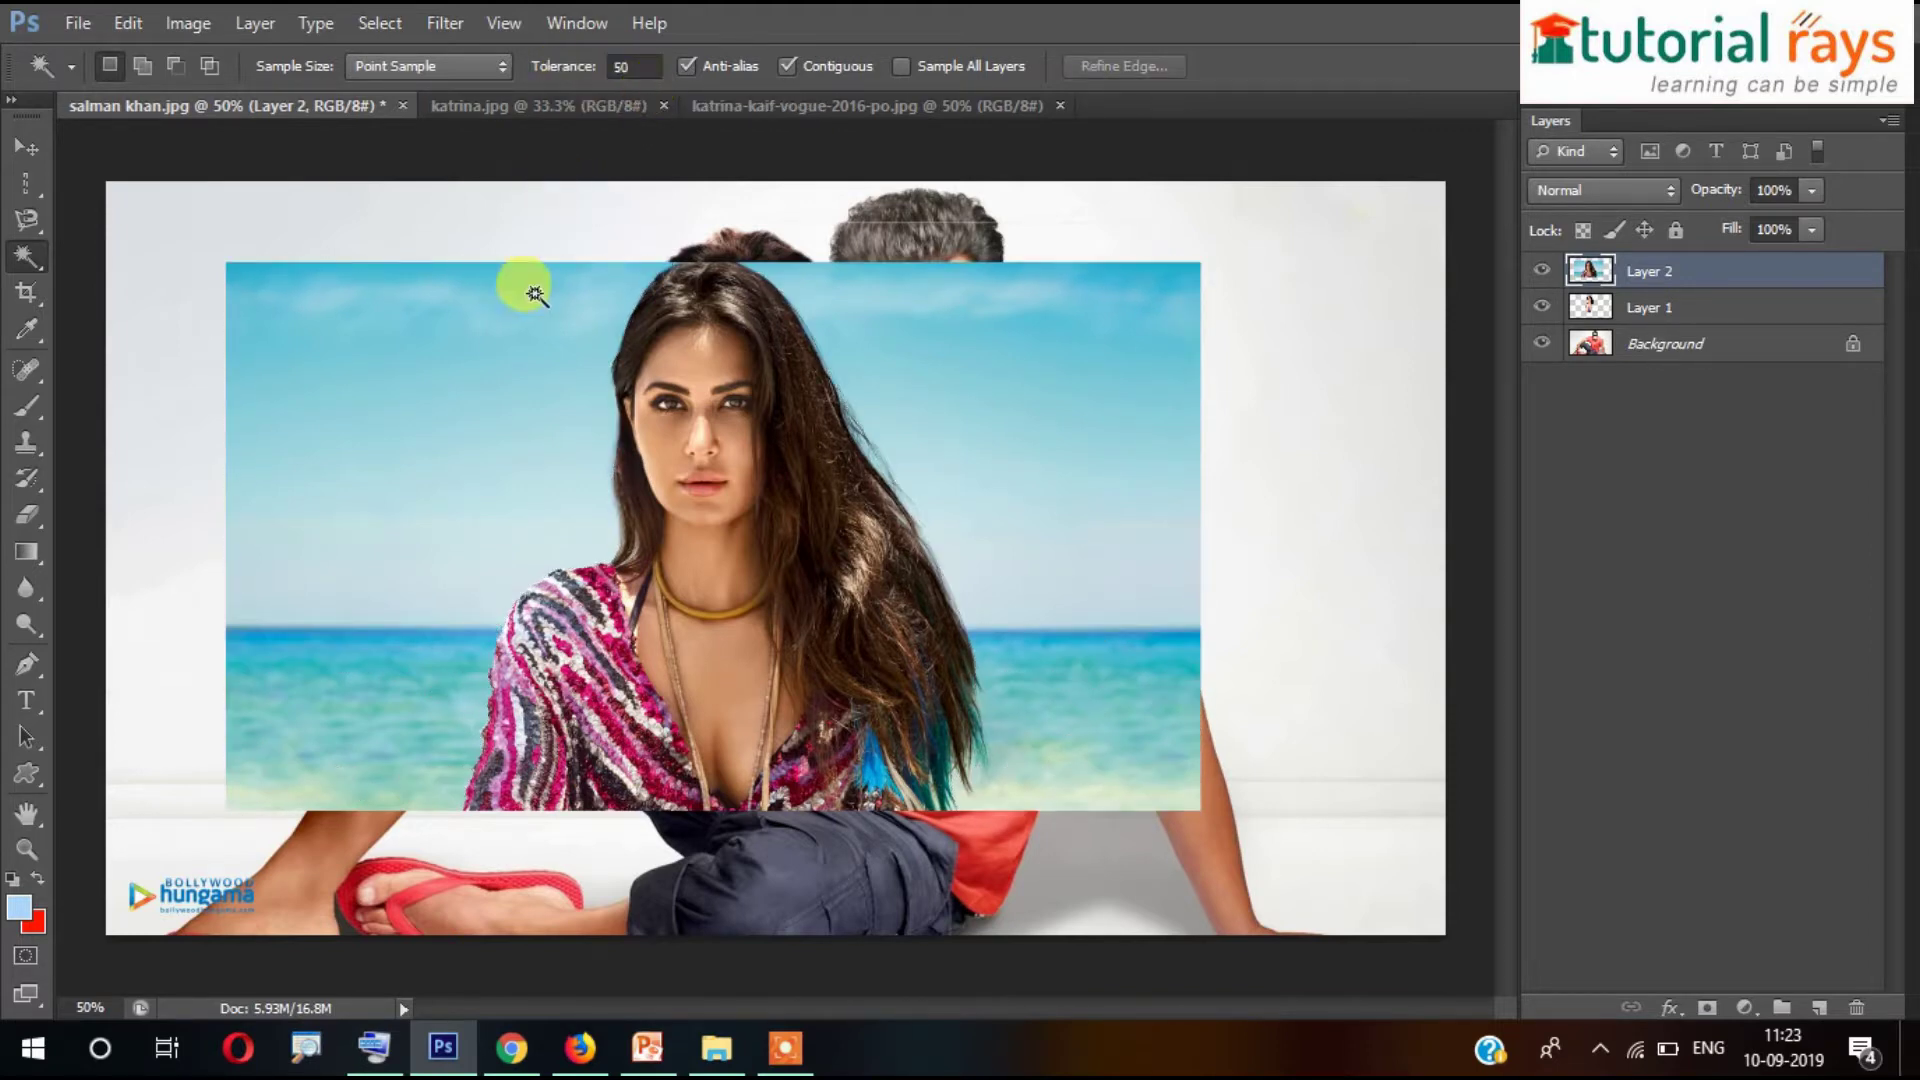
- Select the sky and sea on the left side of the woman in Layer 2 with the Magic Wand
{"action": "left_click", "coordinate": [481, 358], "text": "shift"}
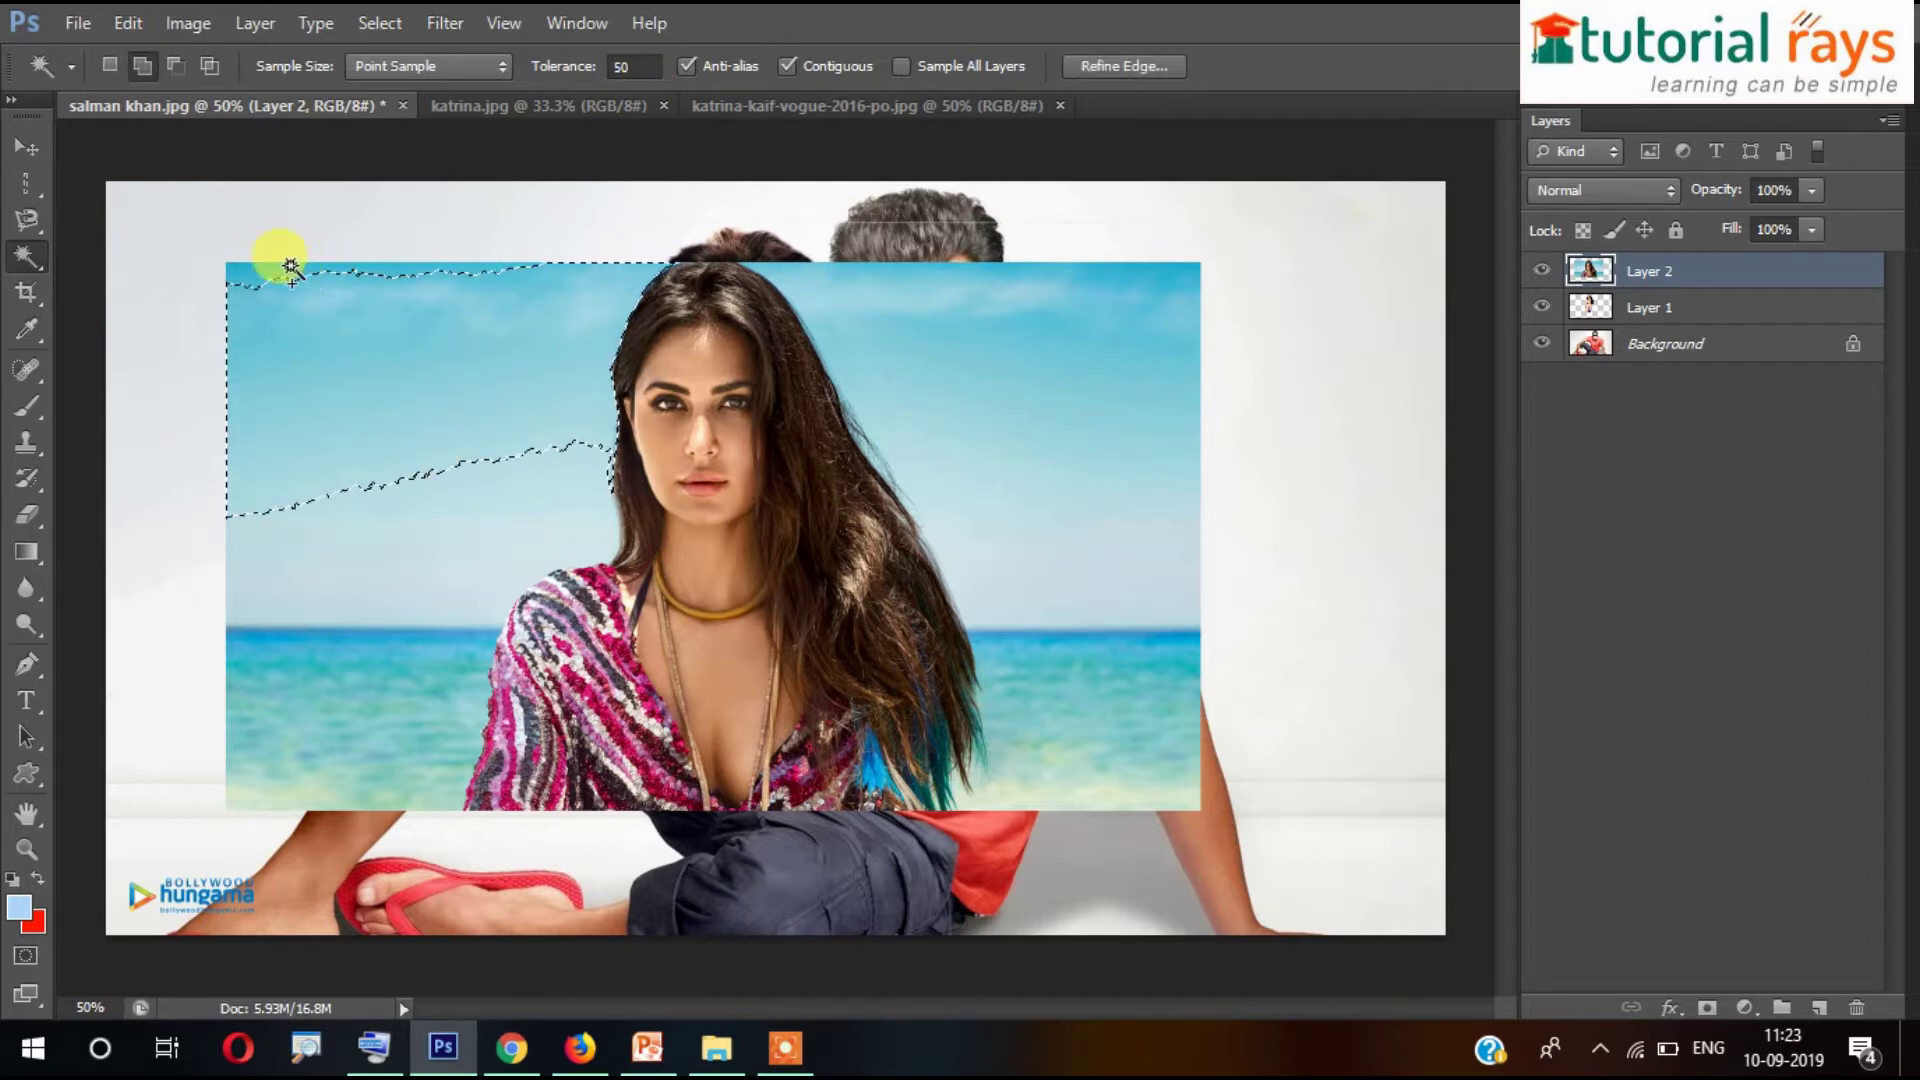
{"action": "left_click", "coordinate": [334, 549]}
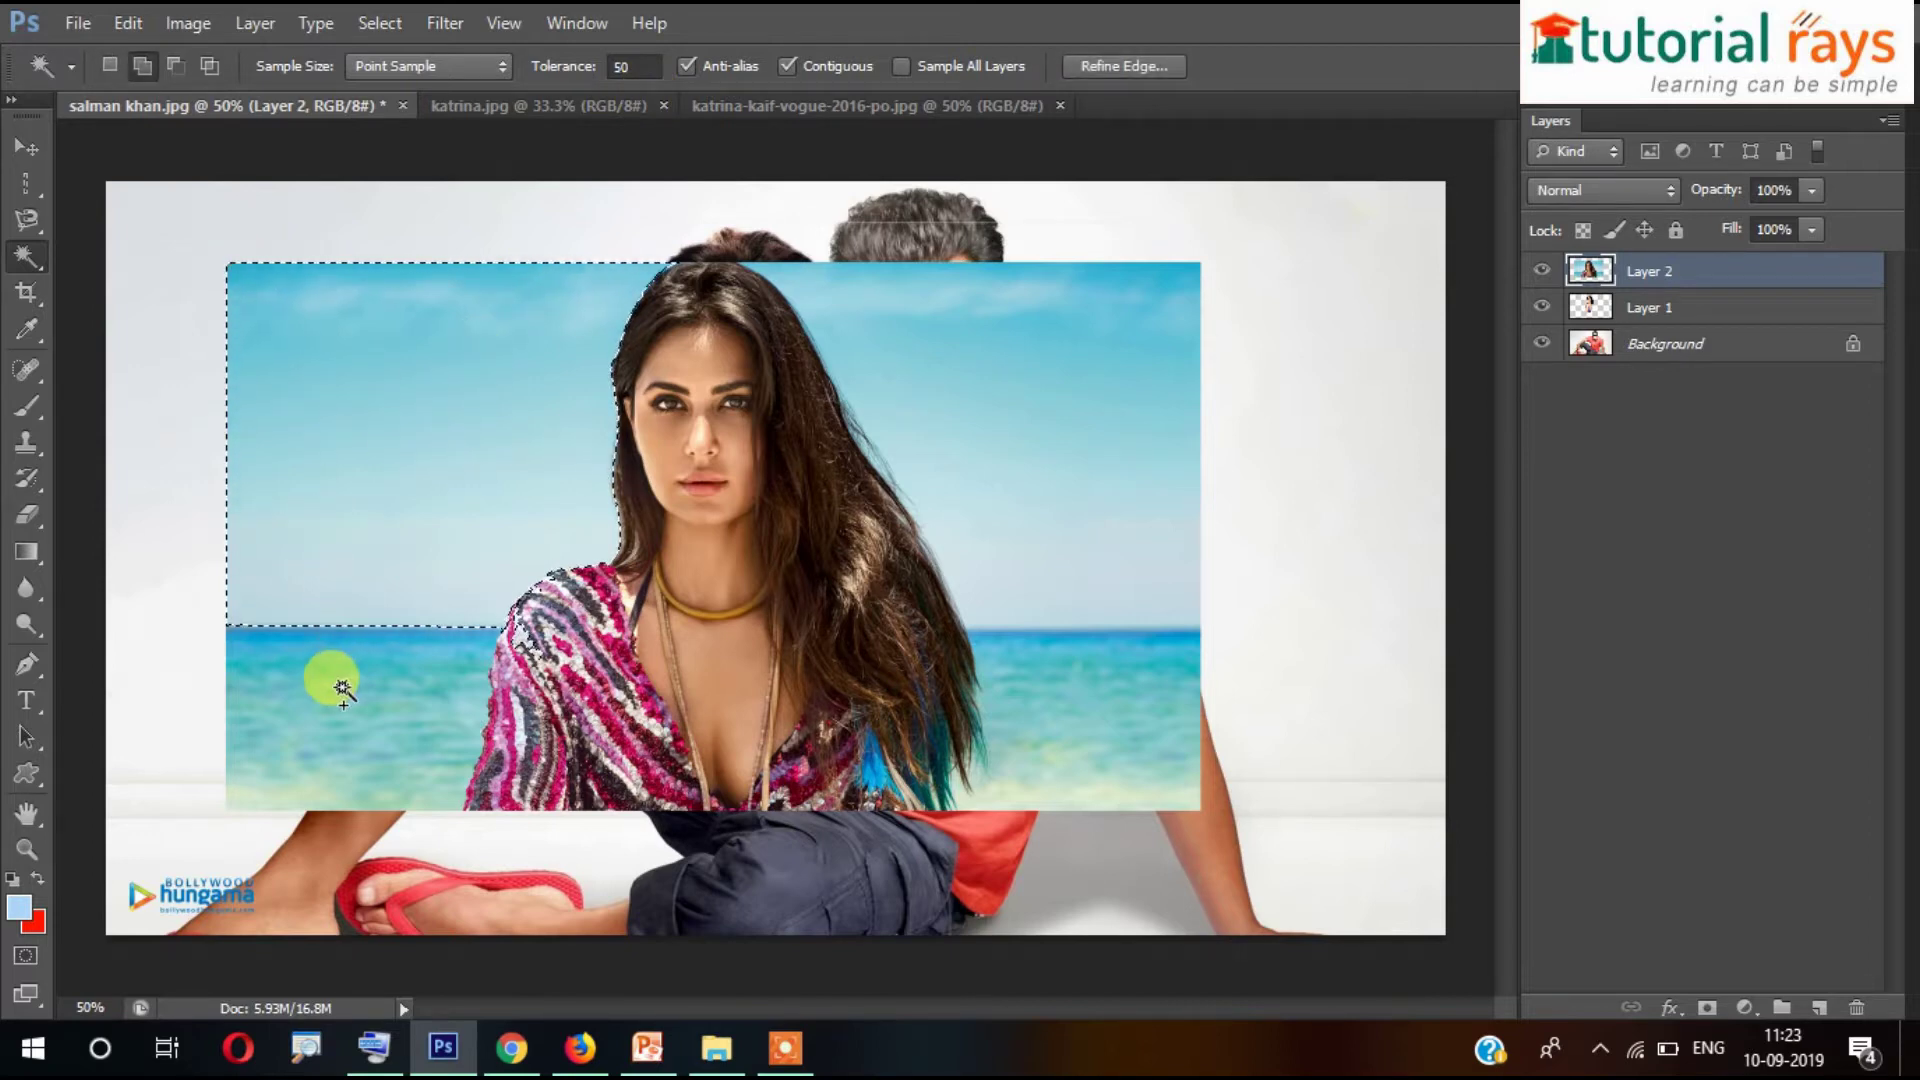
{"action": "left_click", "coordinate": [298, 730], "text": "shift"}
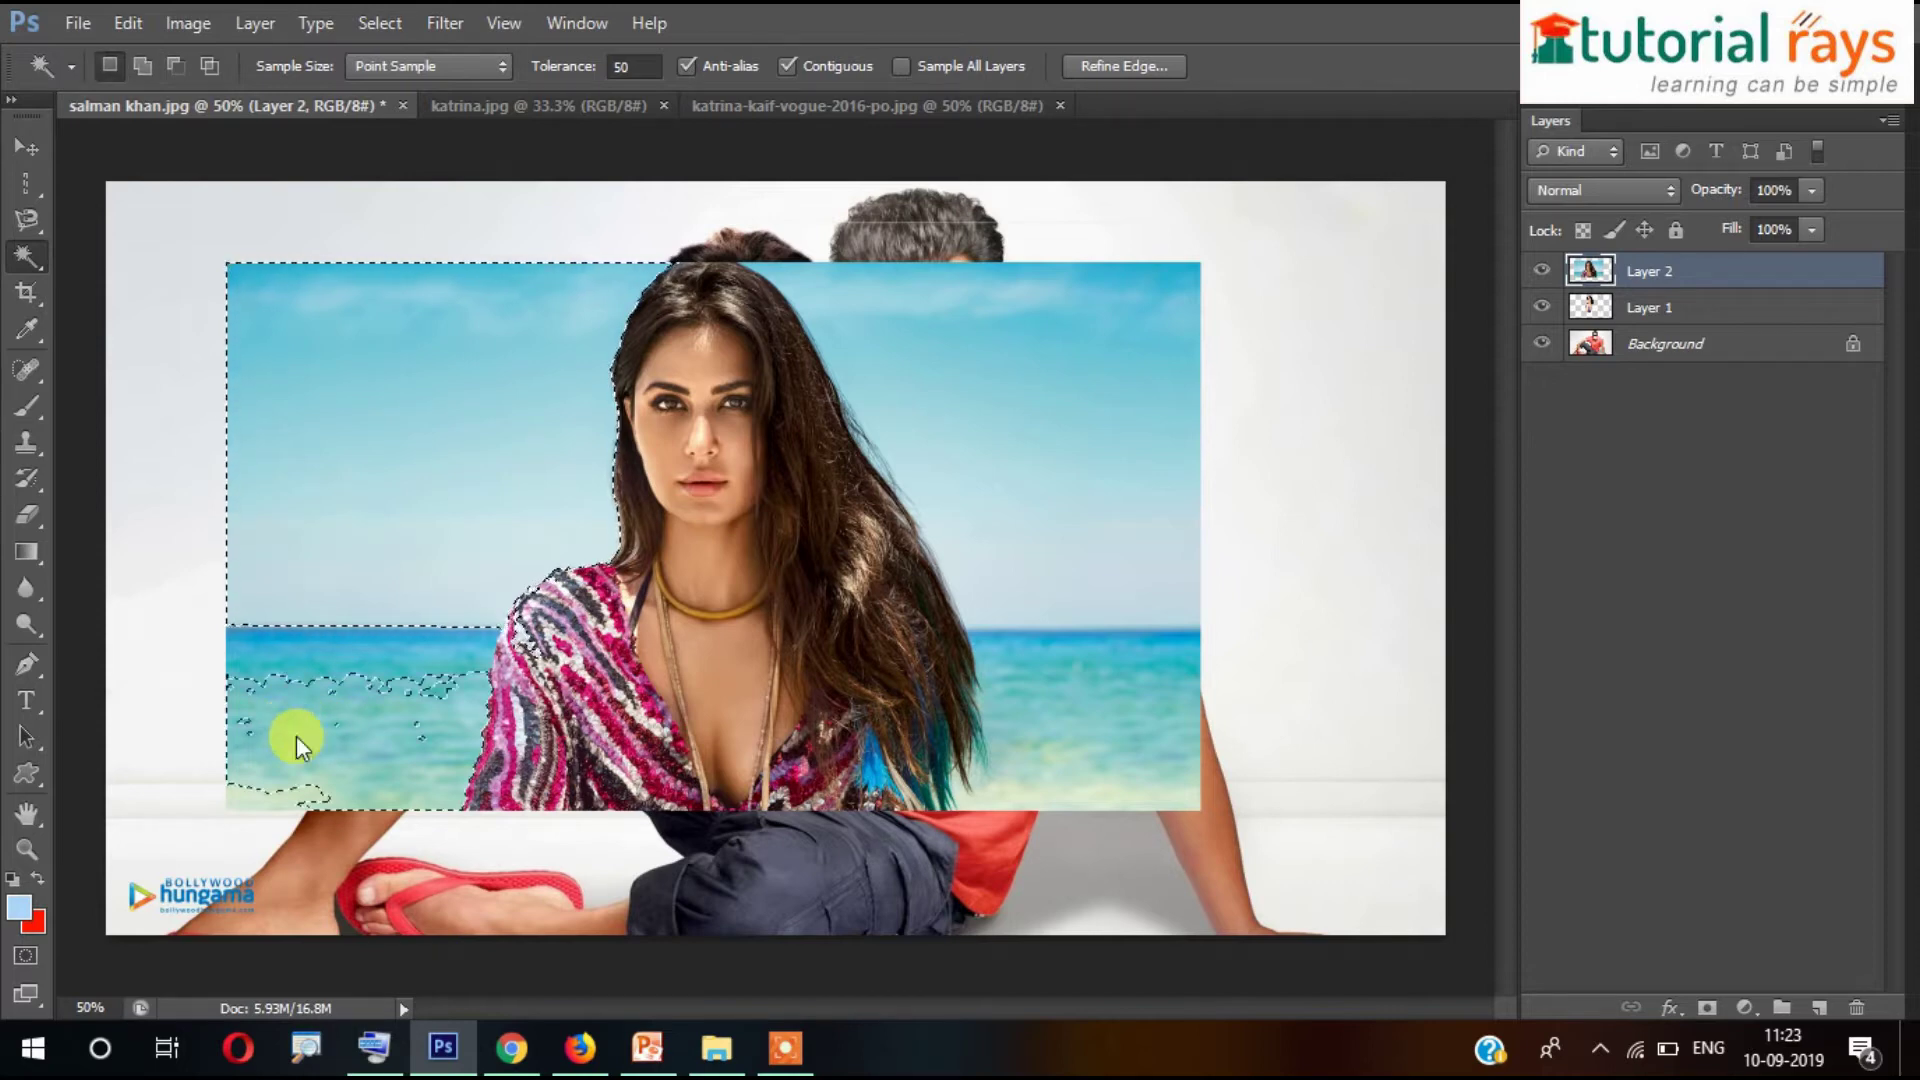
{"action": "key", "text": "shift"}
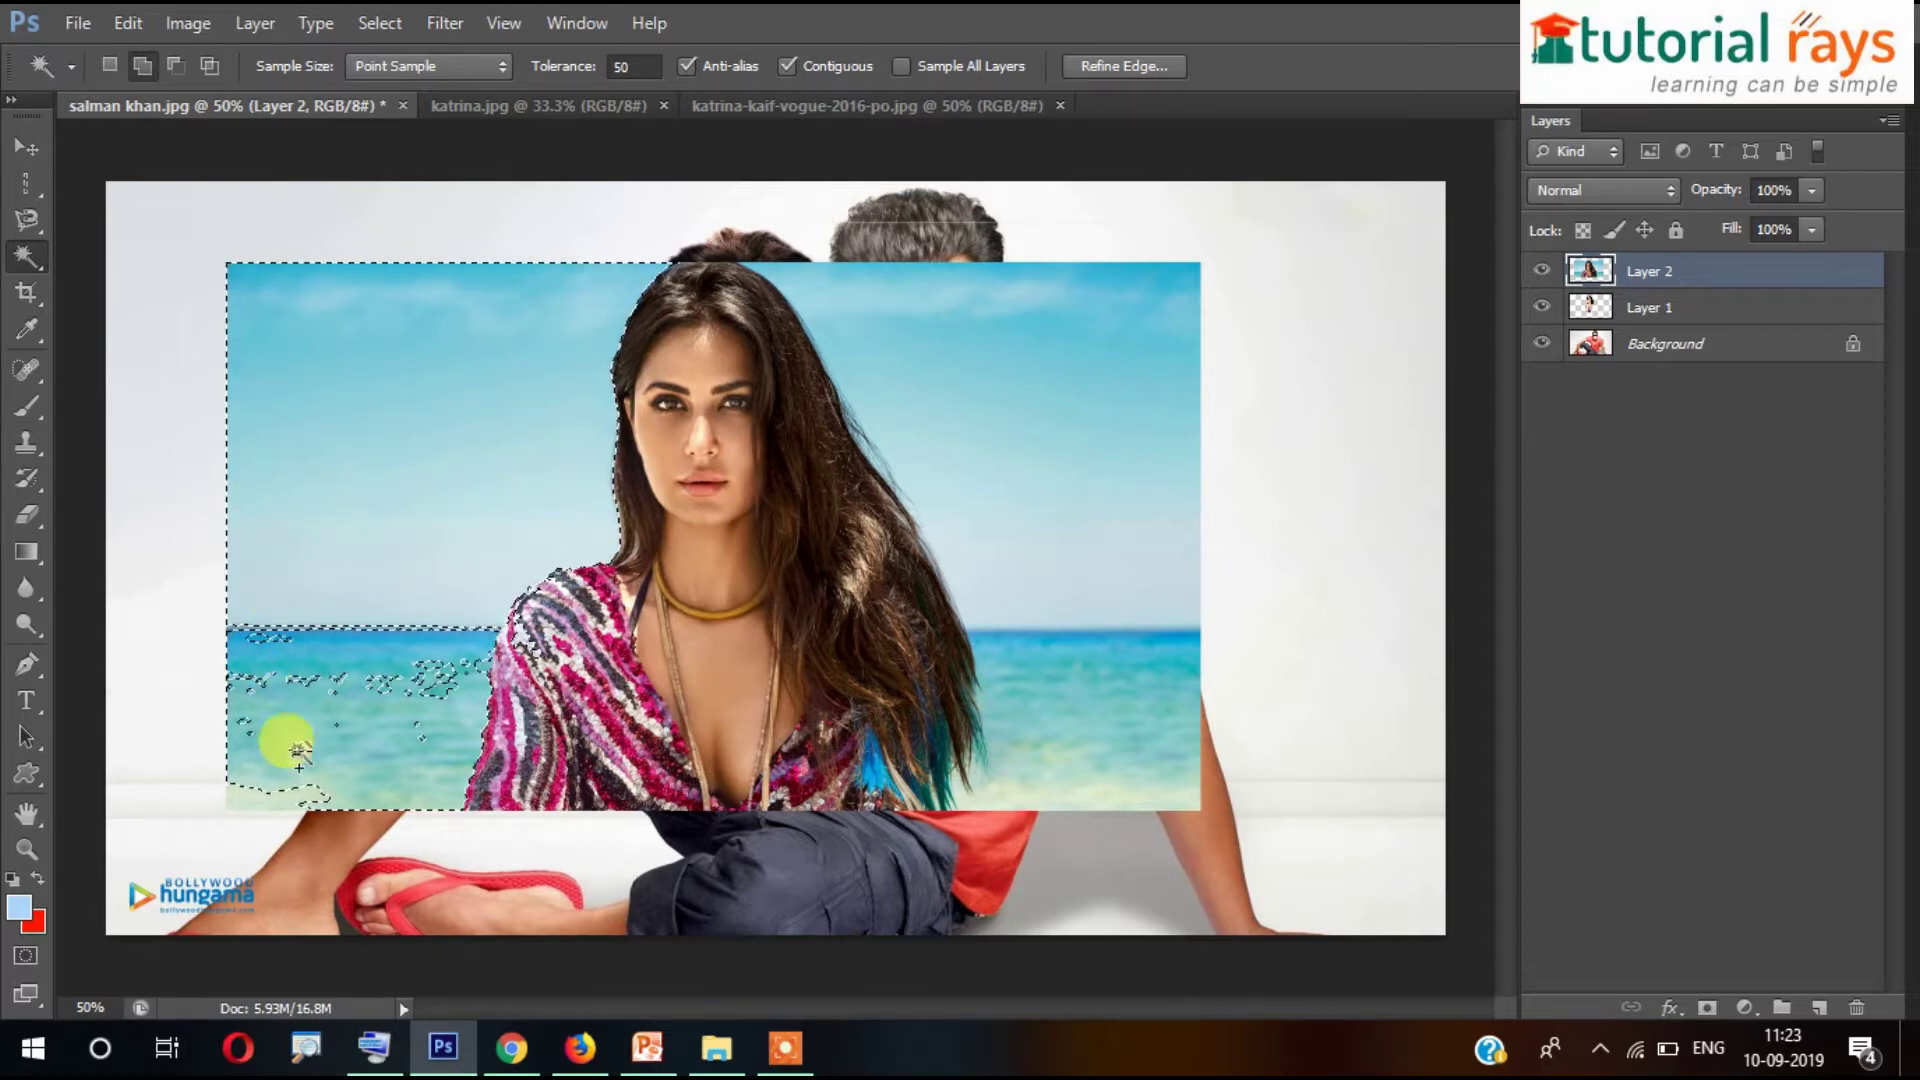
{"action": "left_click", "coordinate": [345, 799], "text": "shift"}
- Add the sky, sea, sand and horizon strip on the right side of the woman to the selection
{"action": "left_click", "coordinate": [1022, 594], "text": "shift"}
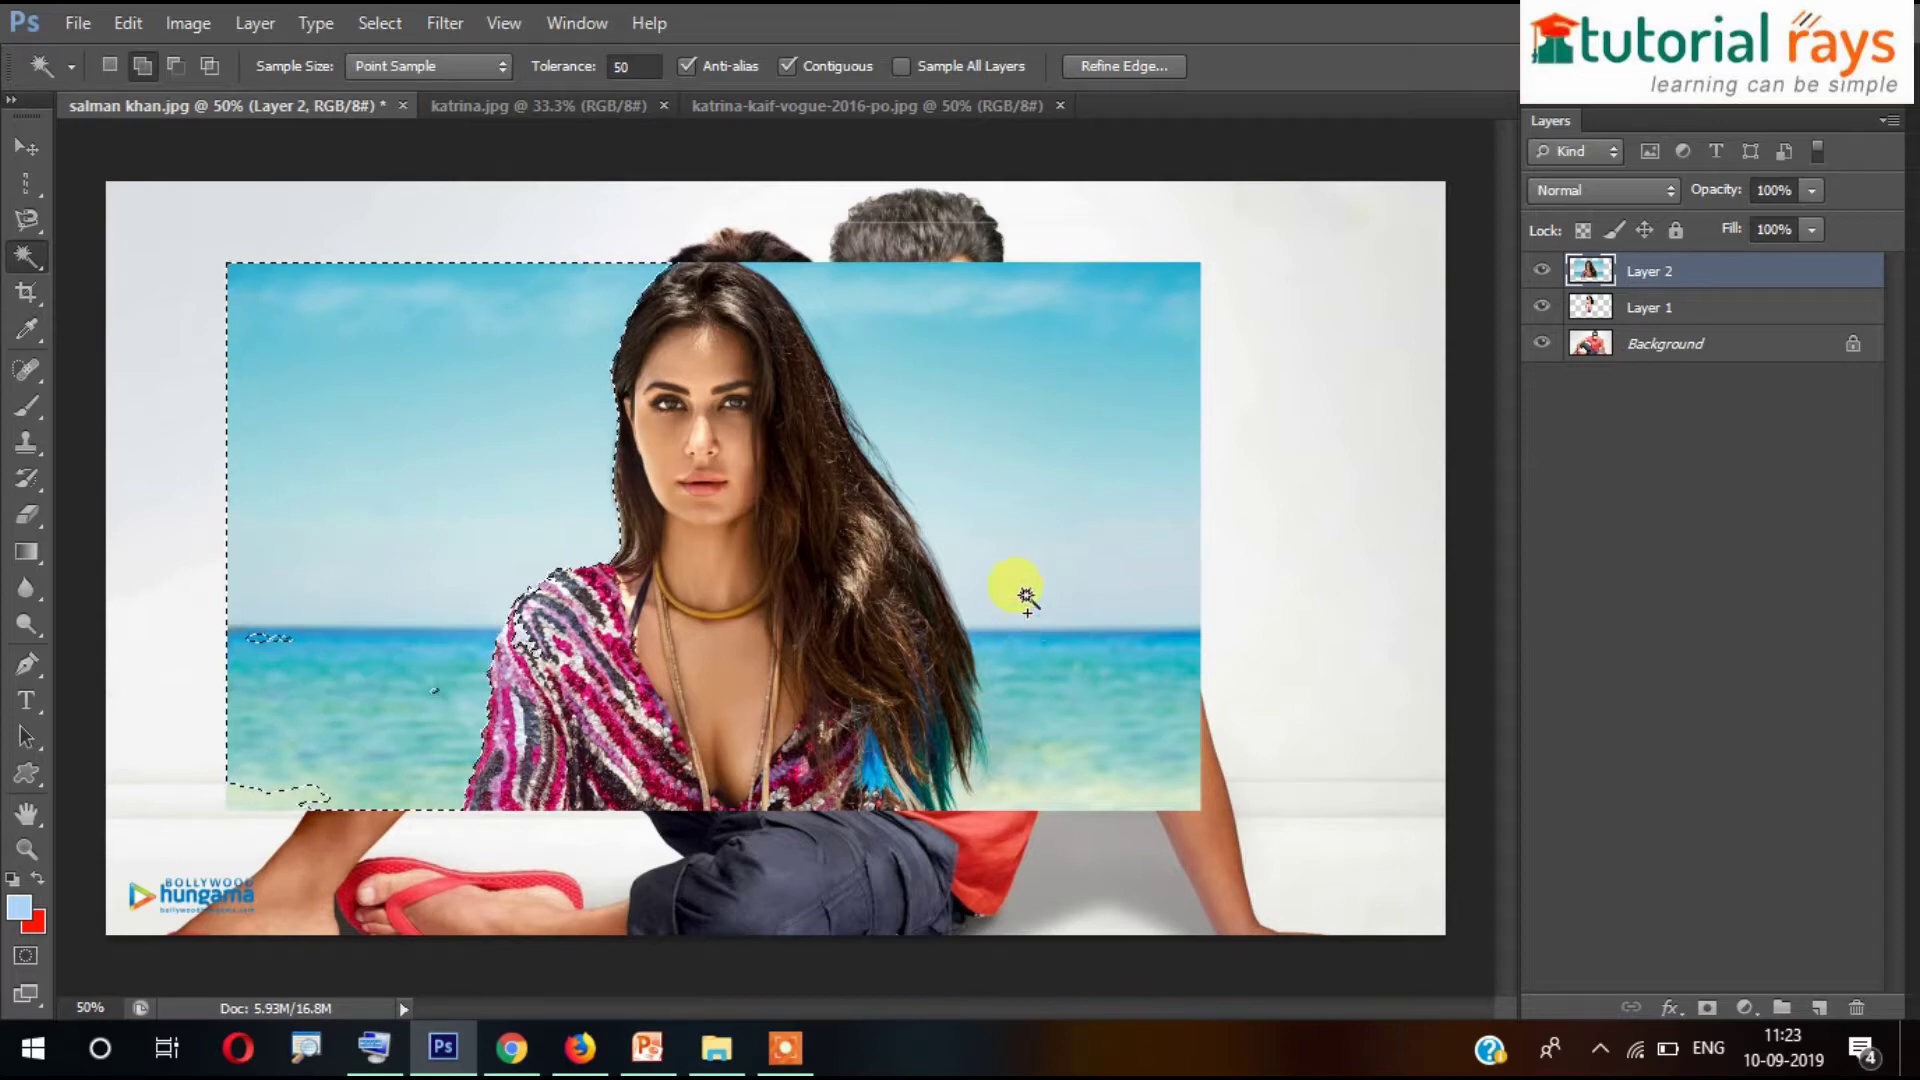
{"action": "left_click", "coordinate": [1101, 810], "text": "shift"}
{"action": "left_click", "coordinate": [1097, 775], "text": "shift"}
{"action": "left_click", "coordinate": [1077, 325], "text": "shift"}
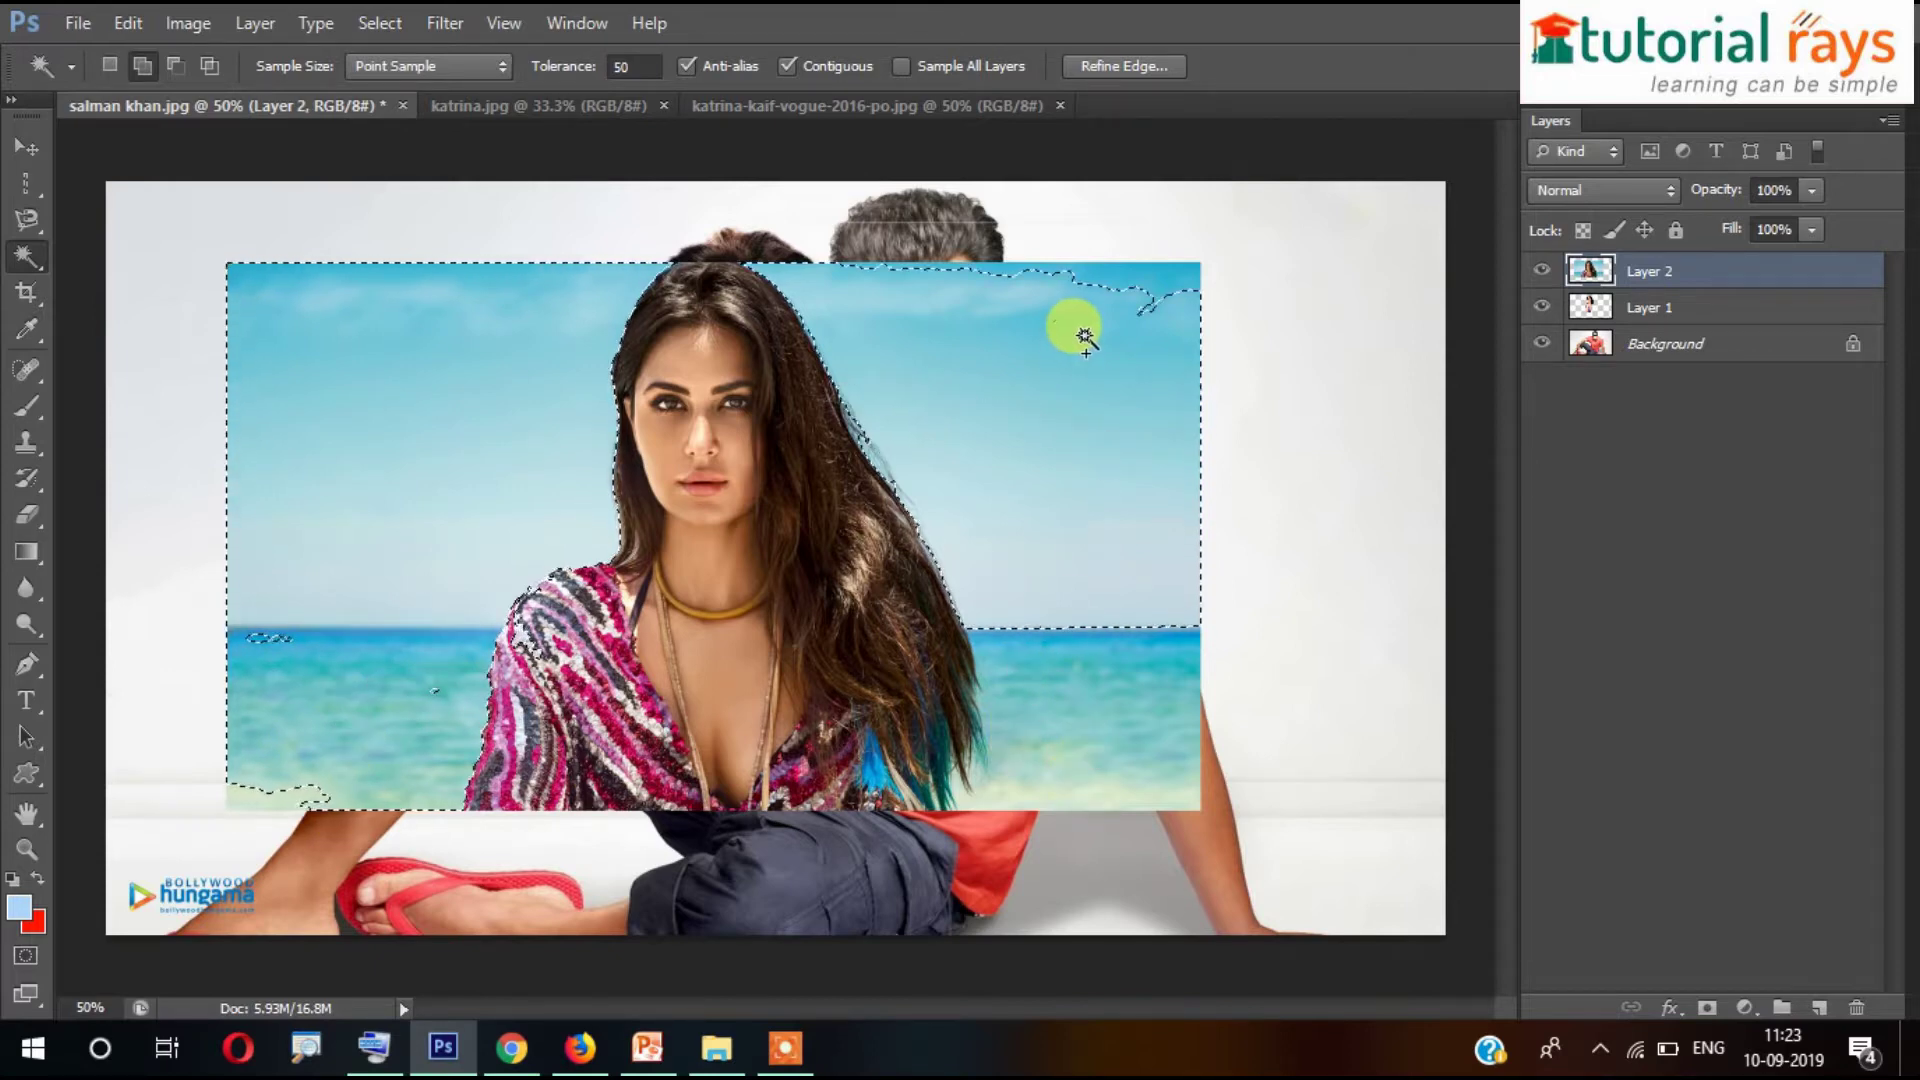
{"action": "left_click", "coordinate": [1070, 741], "text": "shift"}
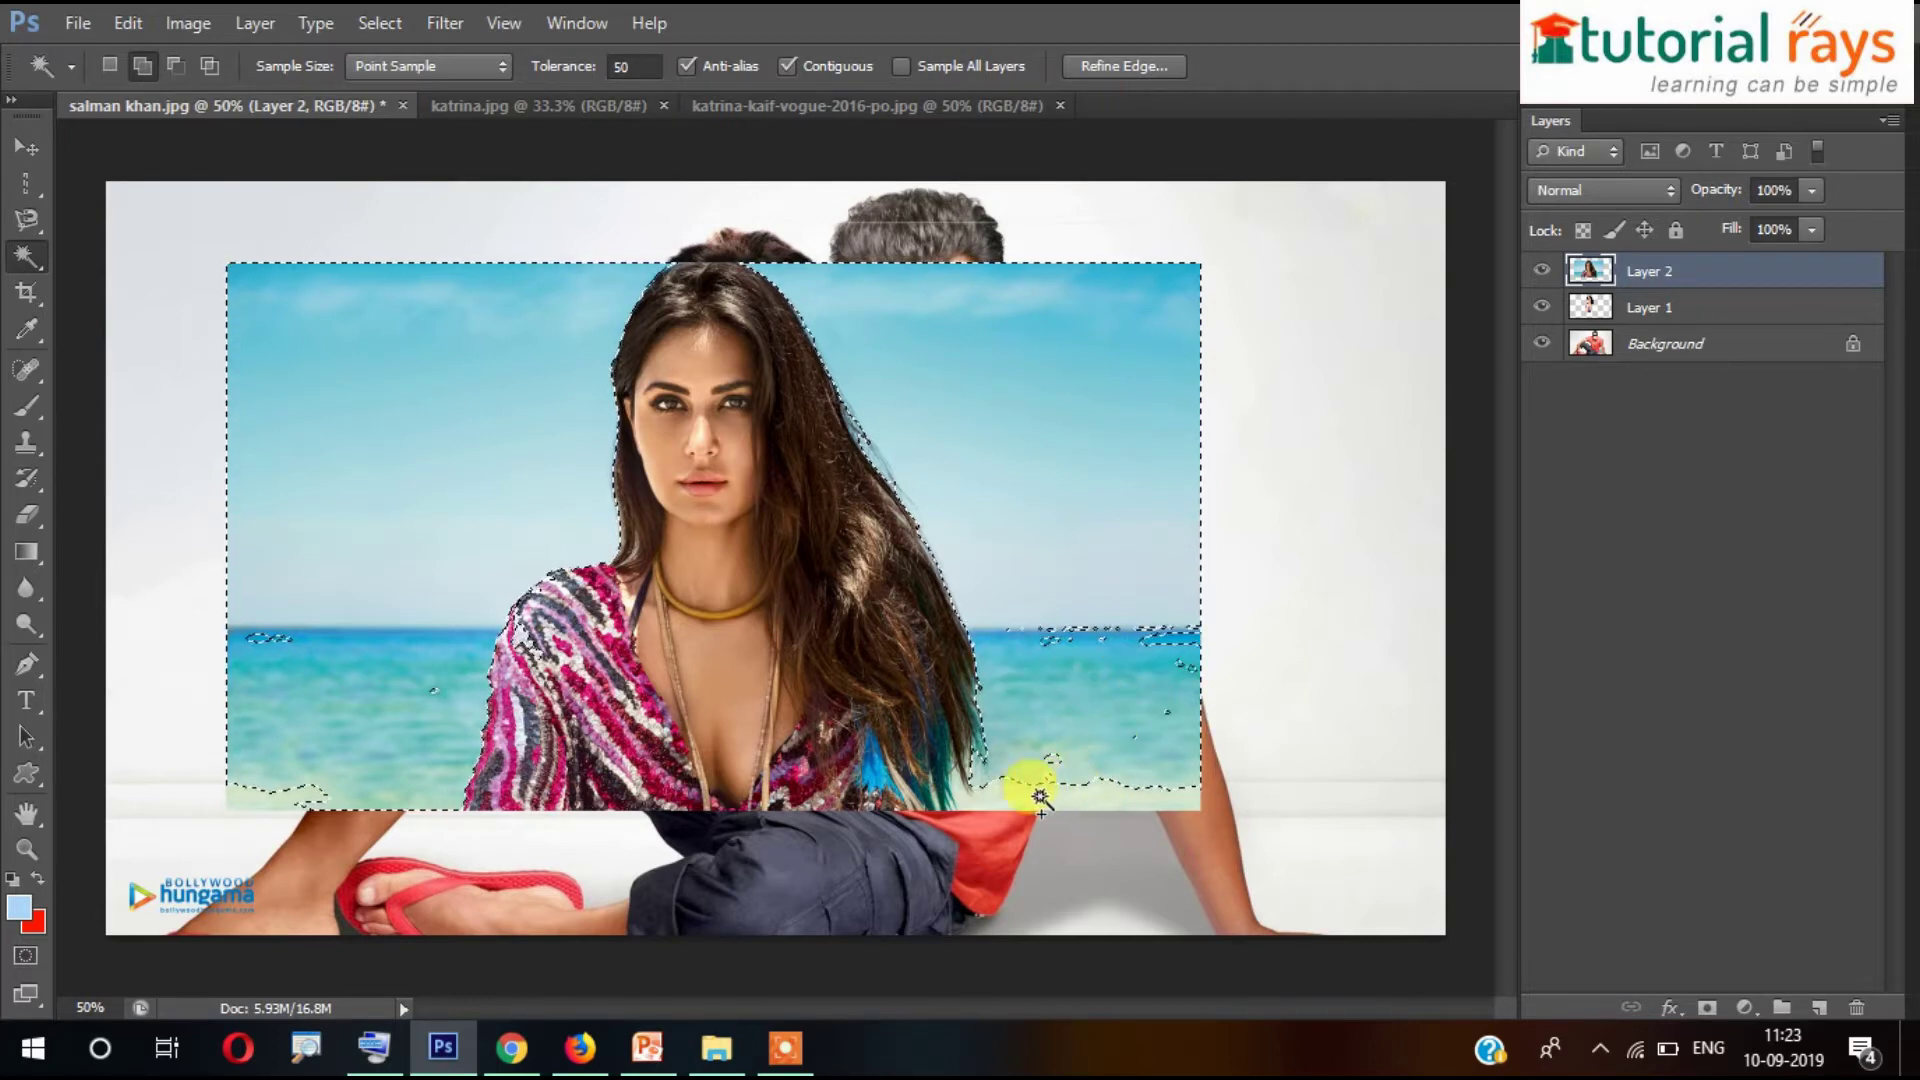
{"action": "left_click", "coordinate": [1152, 797], "text": "shift"}
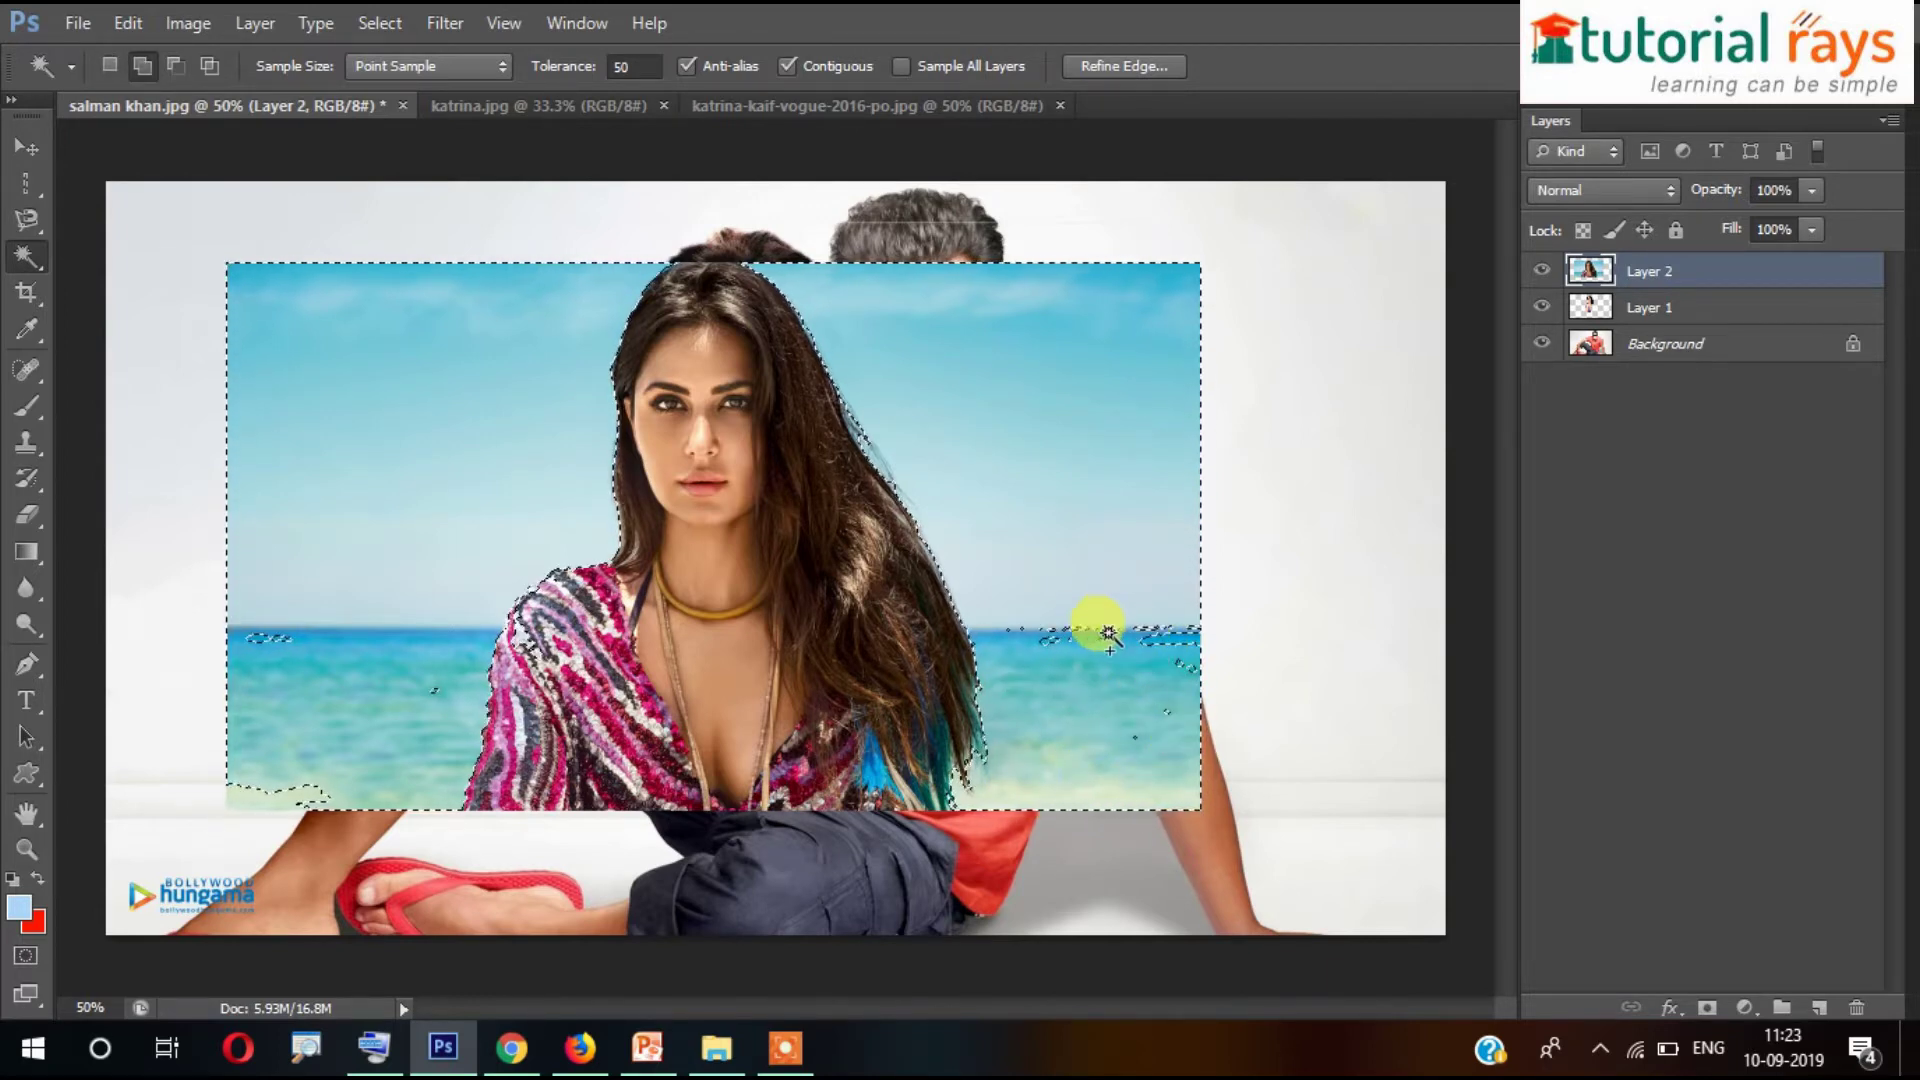
{"action": "left_click", "coordinate": [1048, 627], "text": "shift"}
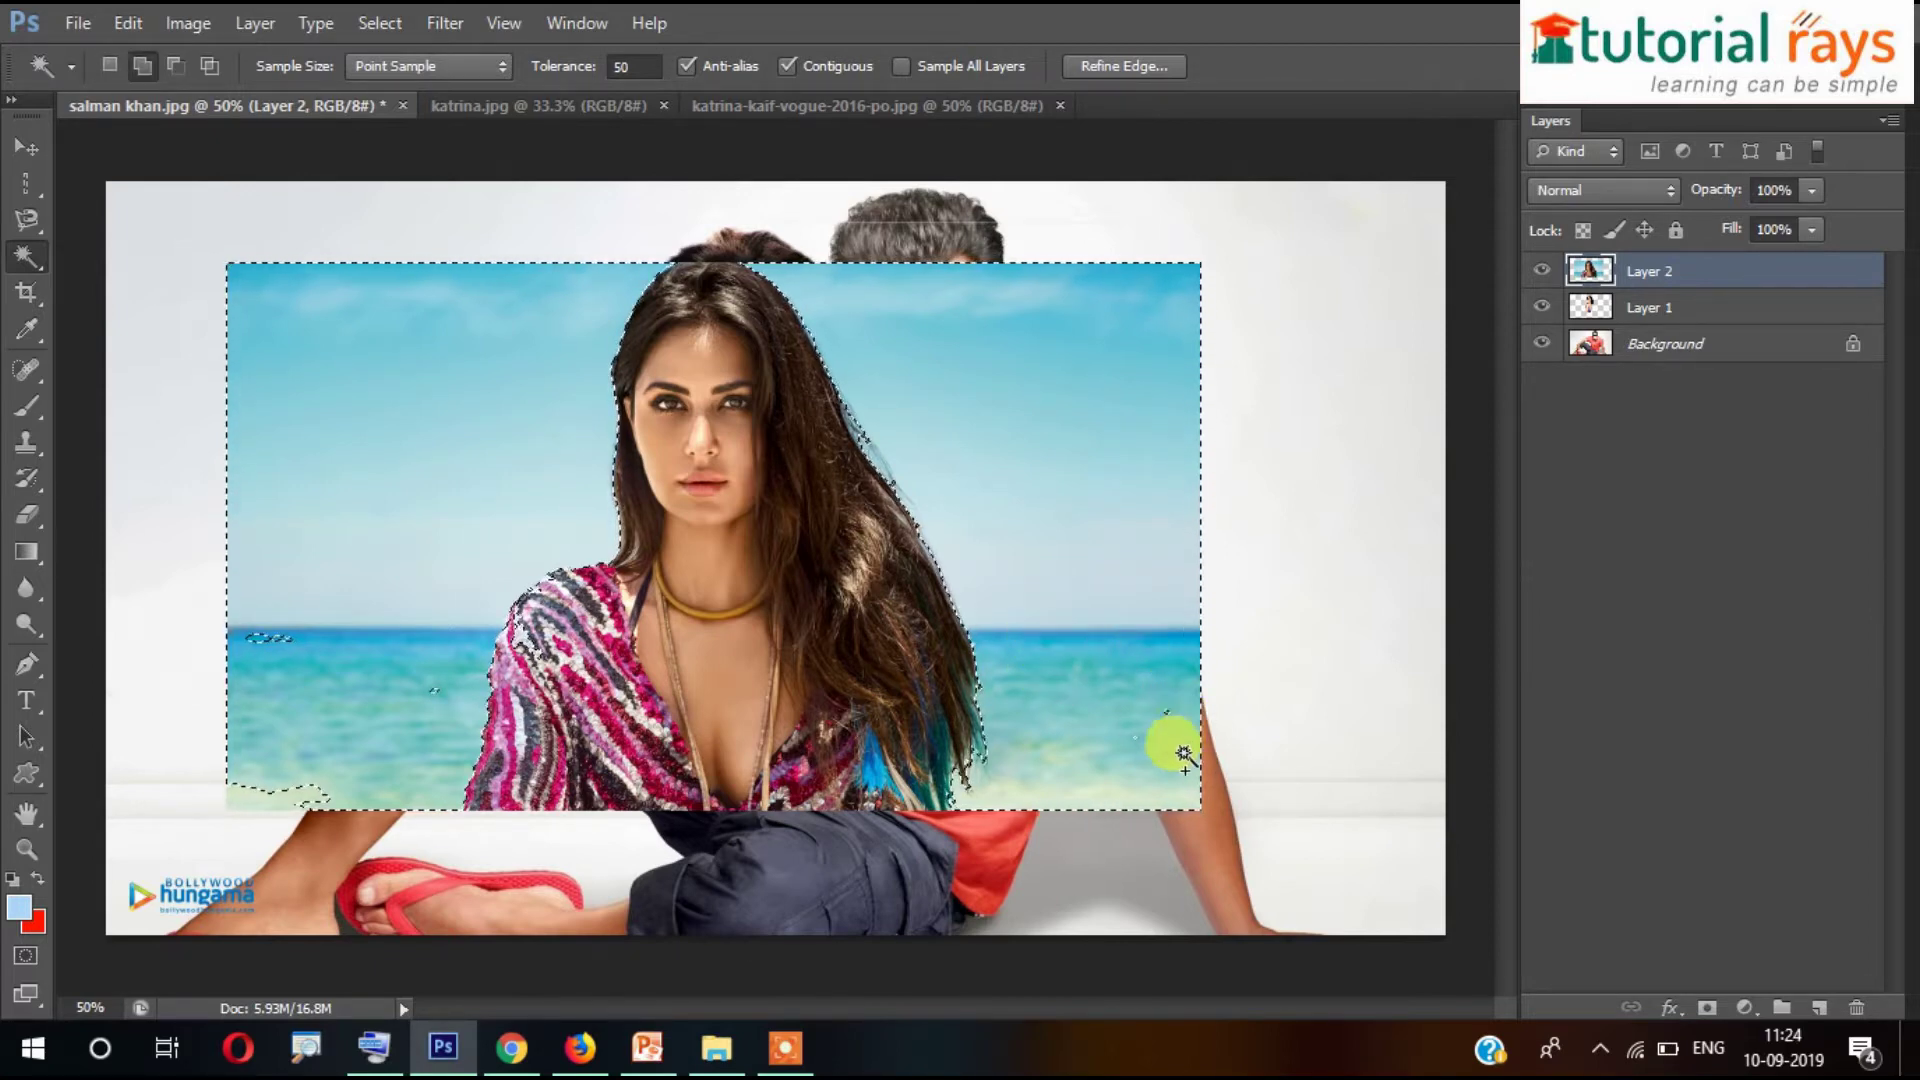
- Add the leftover sand in the lower-left corner and the missed patch below the left horizon to the selection
{"action": "left_click", "coordinate": [333, 789], "text": "shift"}
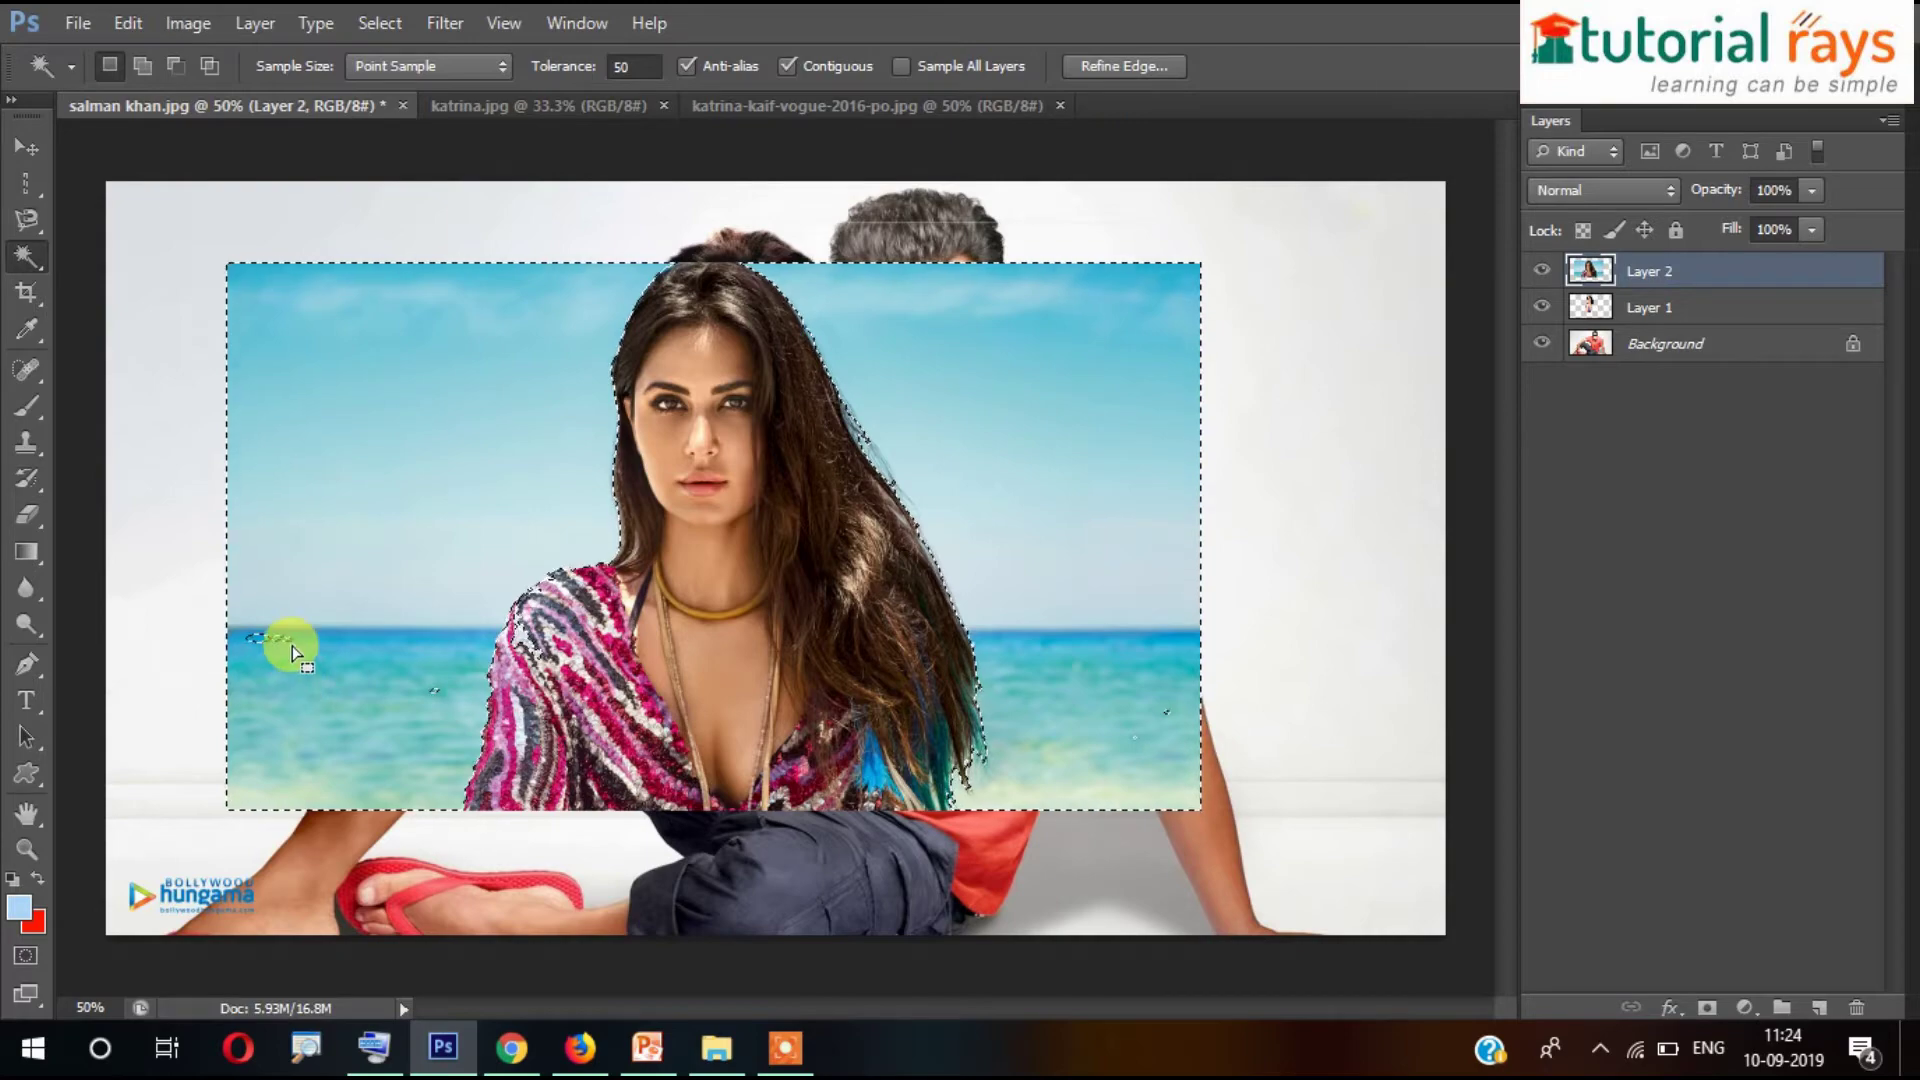
{"action": "key", "text": "ctrl+plus"}
{"action": "key", "text": "ctrl+plus"}
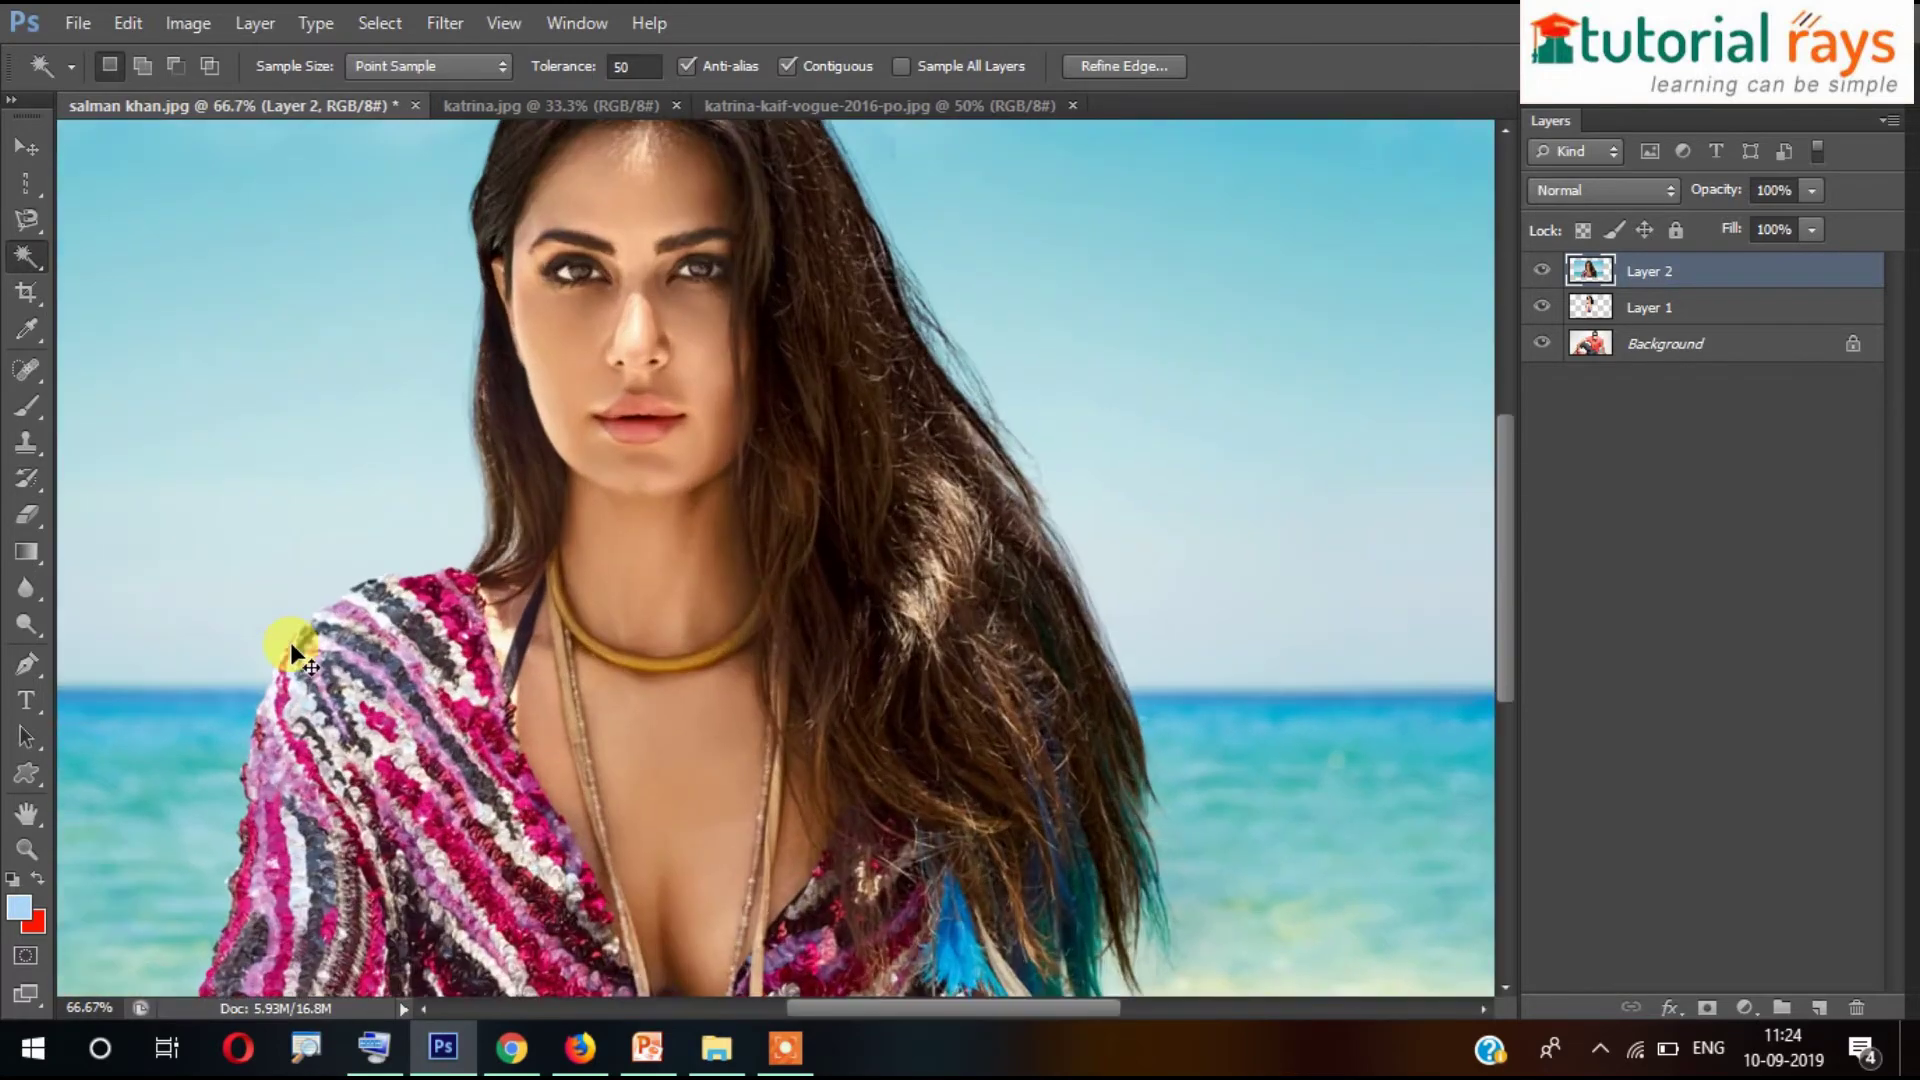
{"action": "left_click_drag", "start_coordinate": [523, 655], "coordinate": [587, 557]}
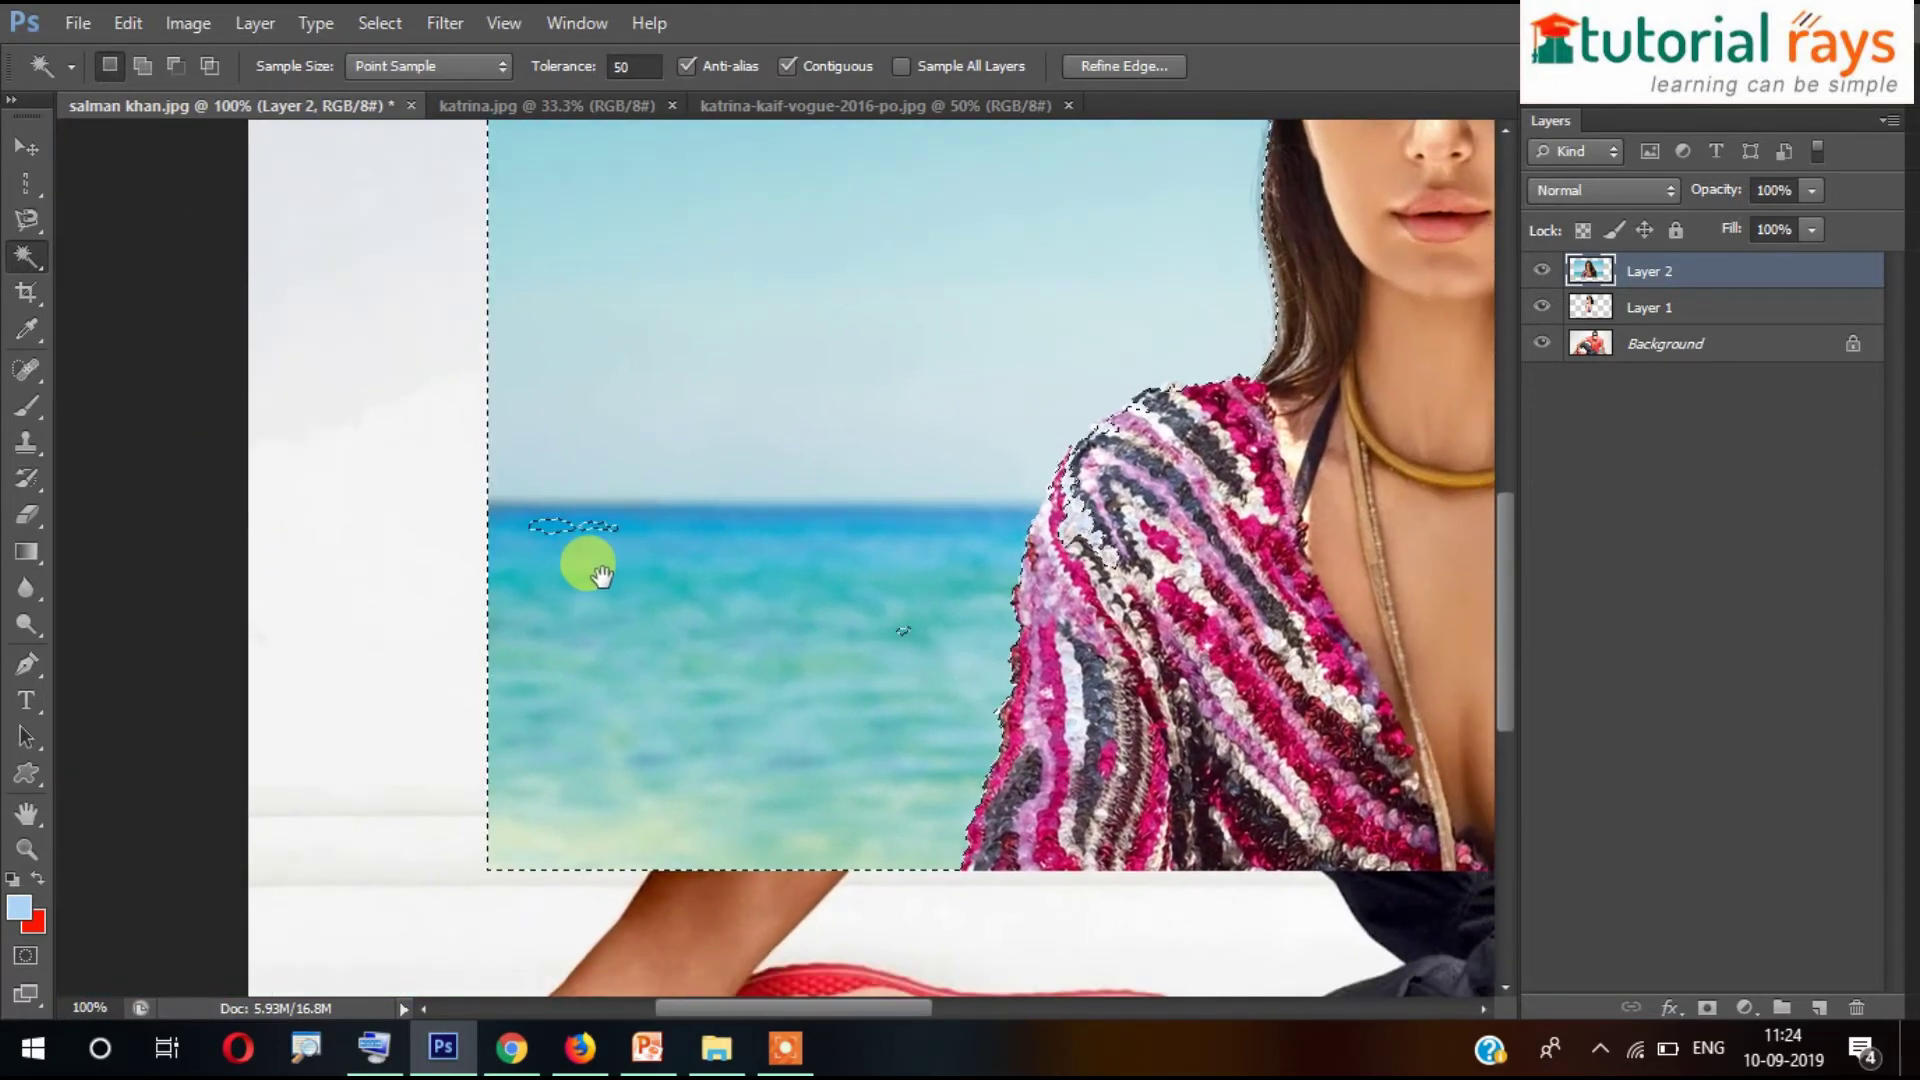
{"action": "key", "text": "shift"}
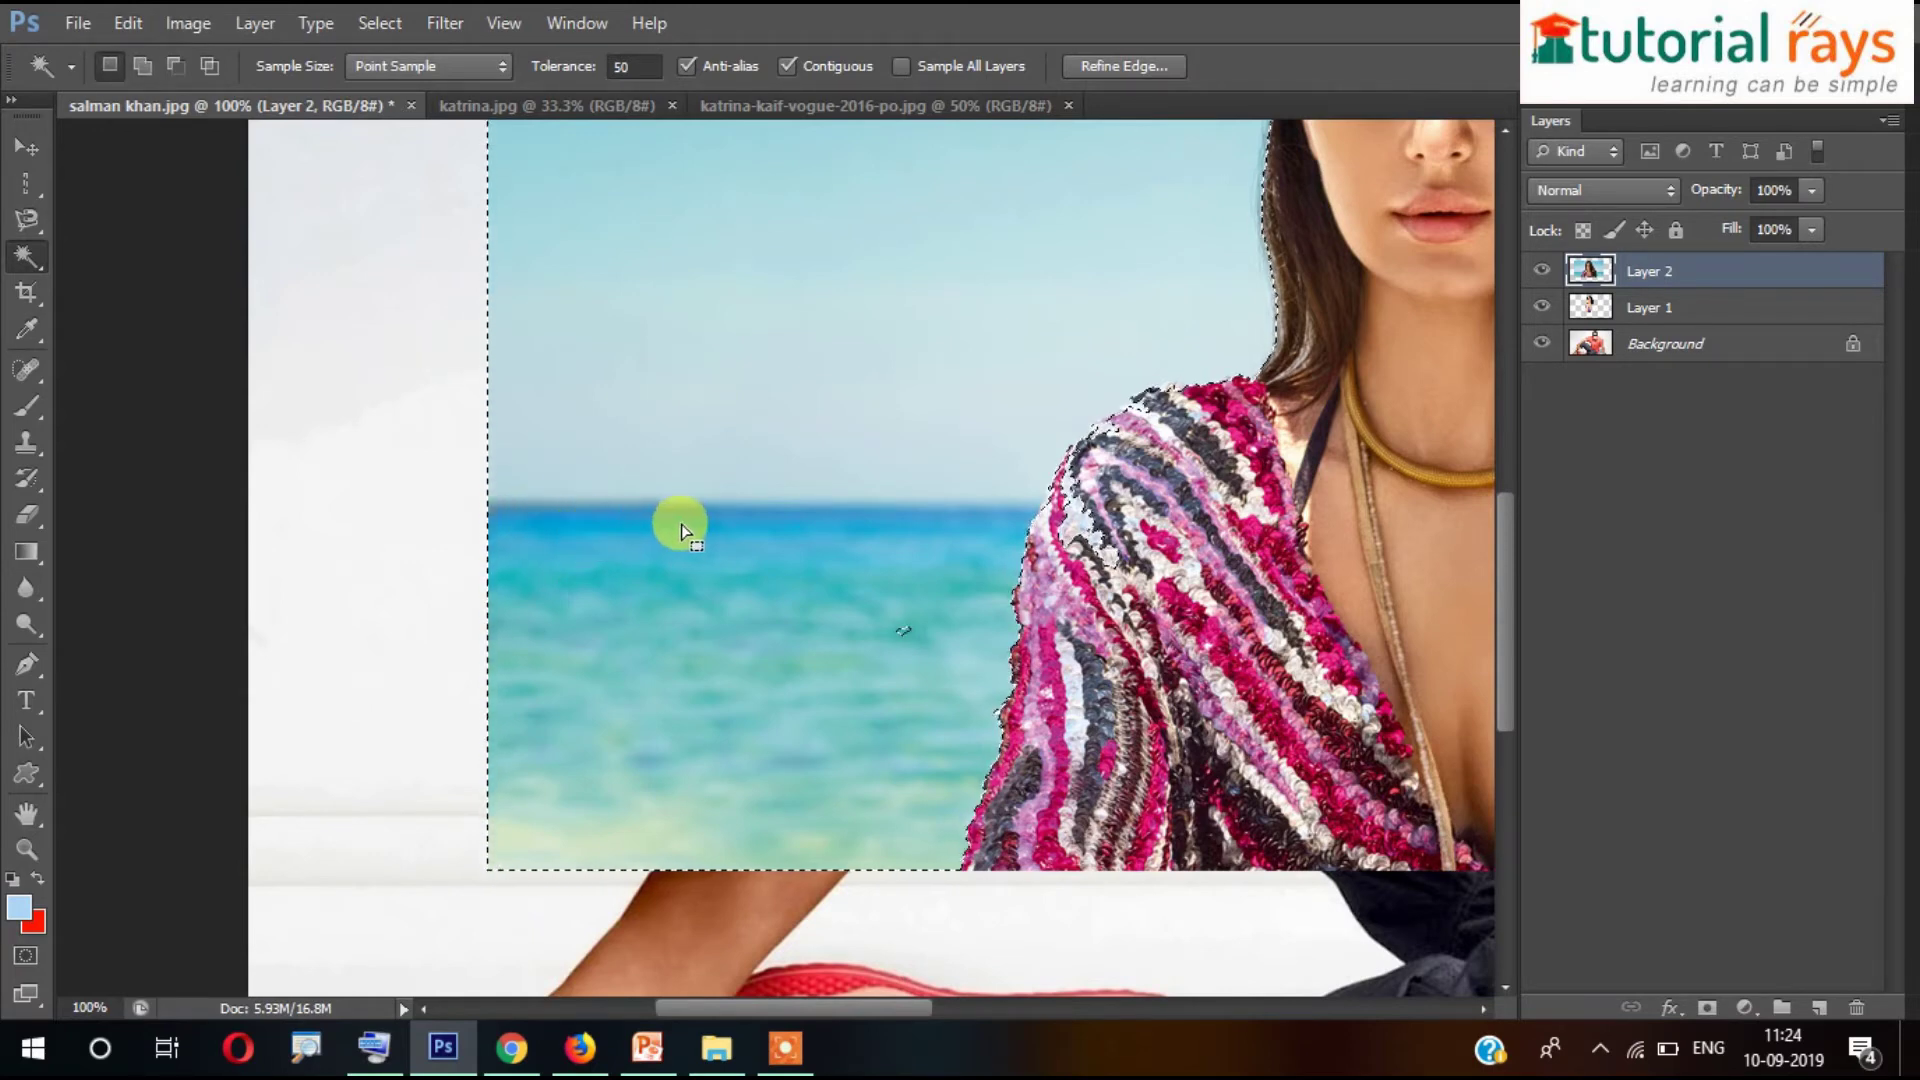
{"action": "left_click_drag", "start_coordinate": [801, 506], "coordinate": [544, 257]}
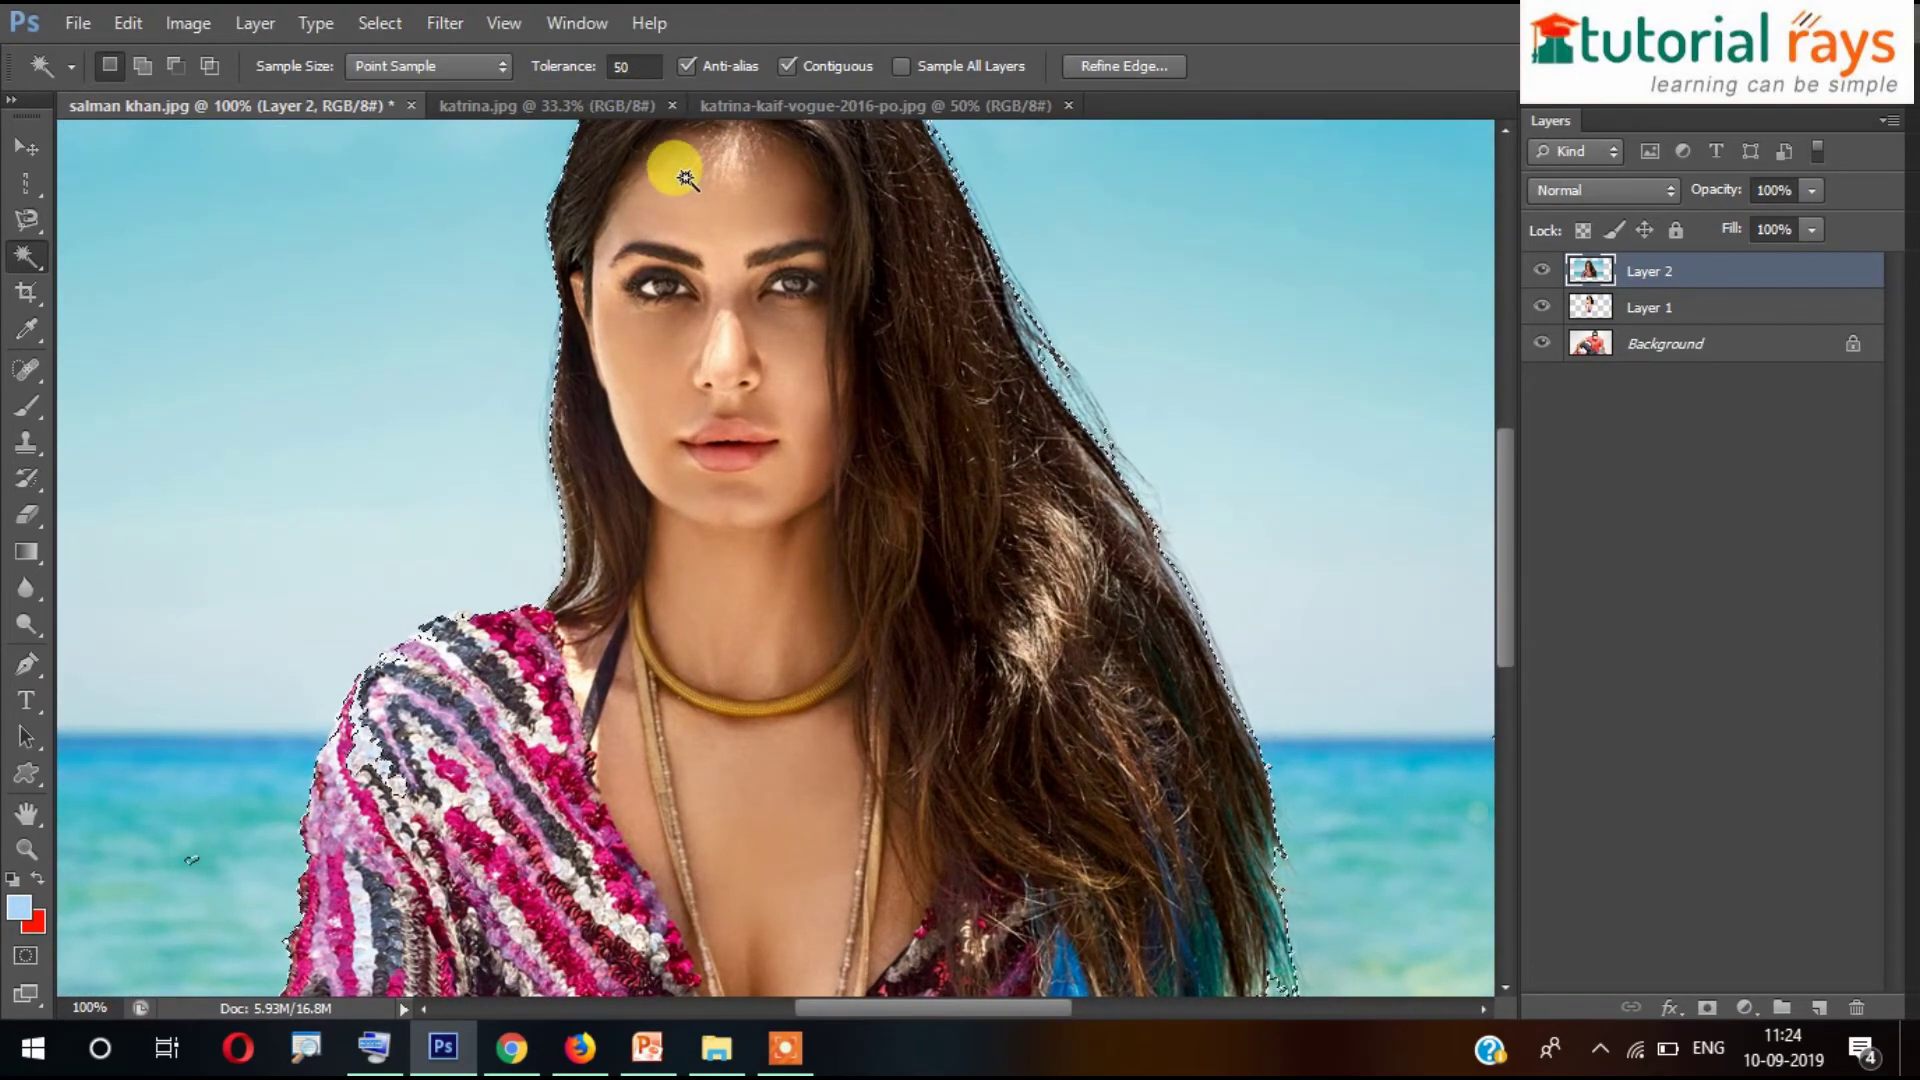
- Delete the selected beach background from Layer 2 and clear the selection
{"action": "key", "text": "ctrl+minus"}
{"action": "key", "text": "ctrl+minus"}
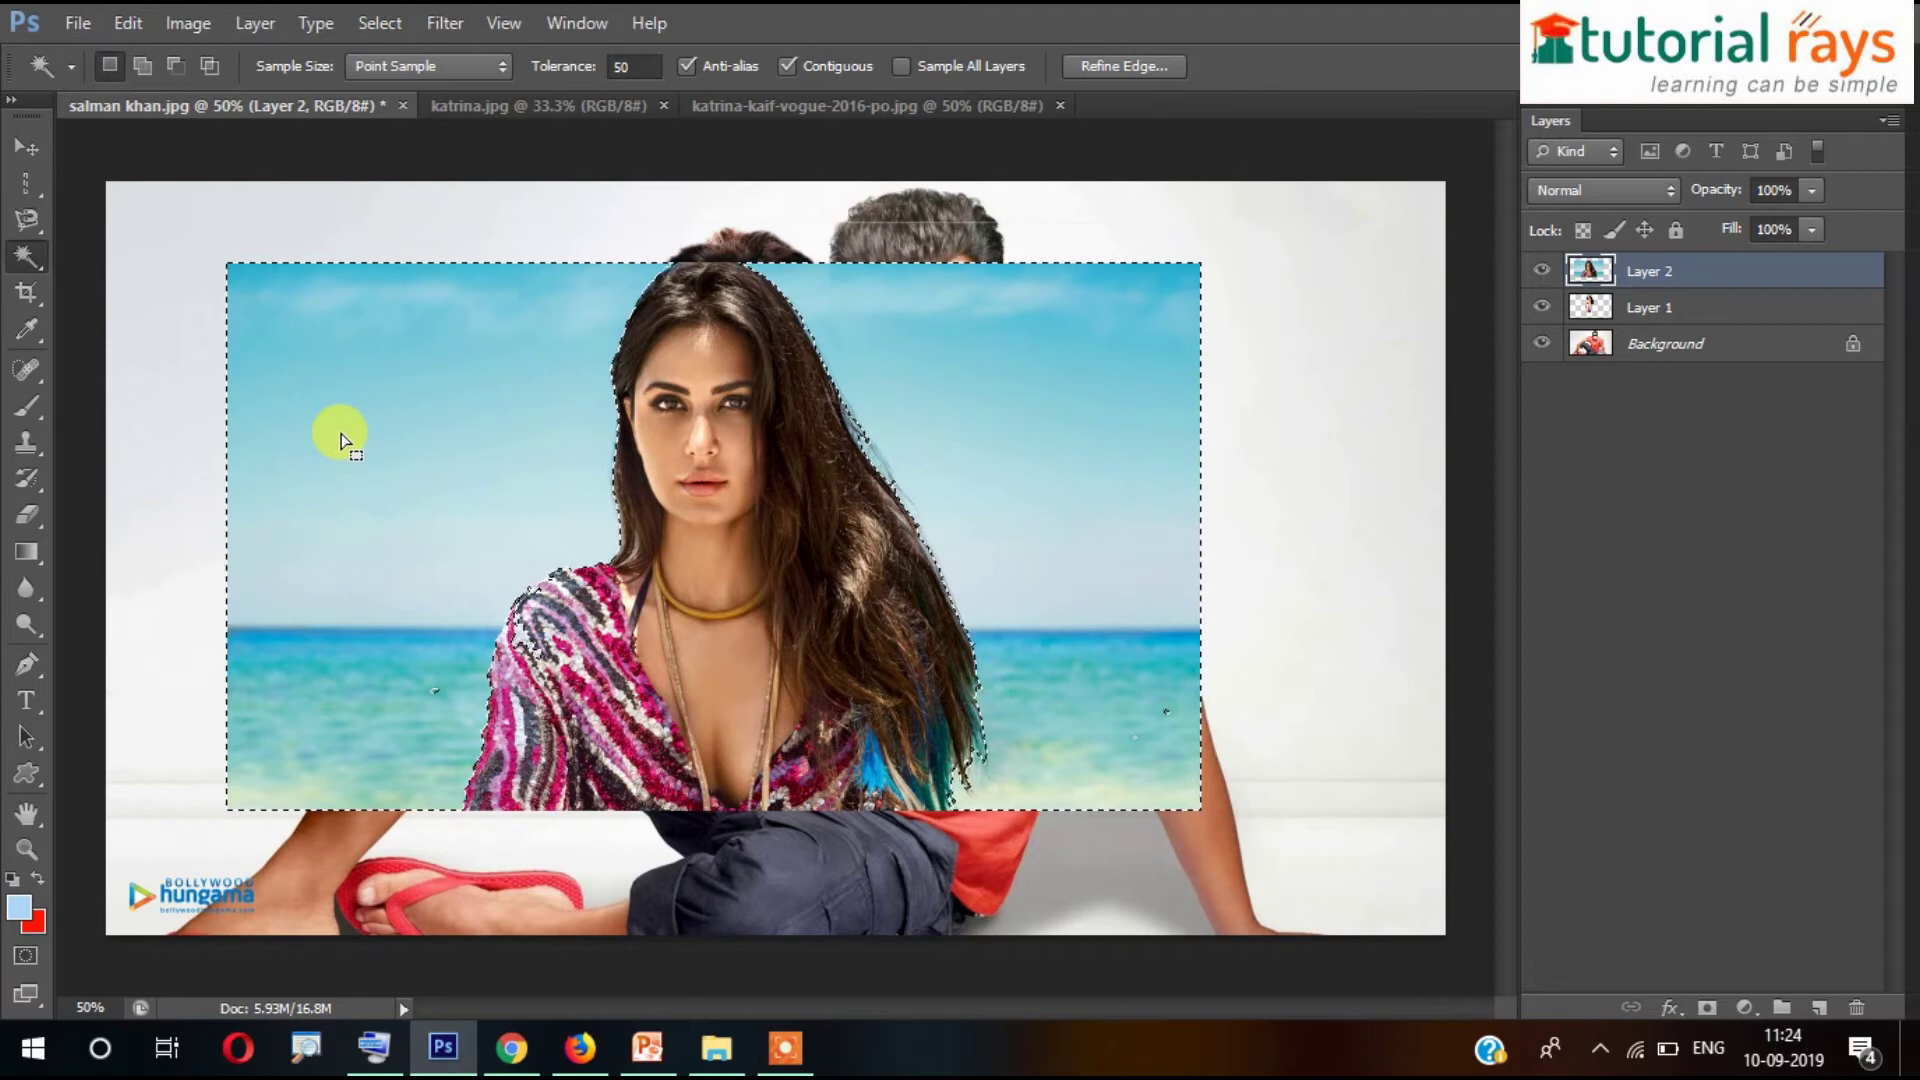
{"action": "key", "text": "Delete"}
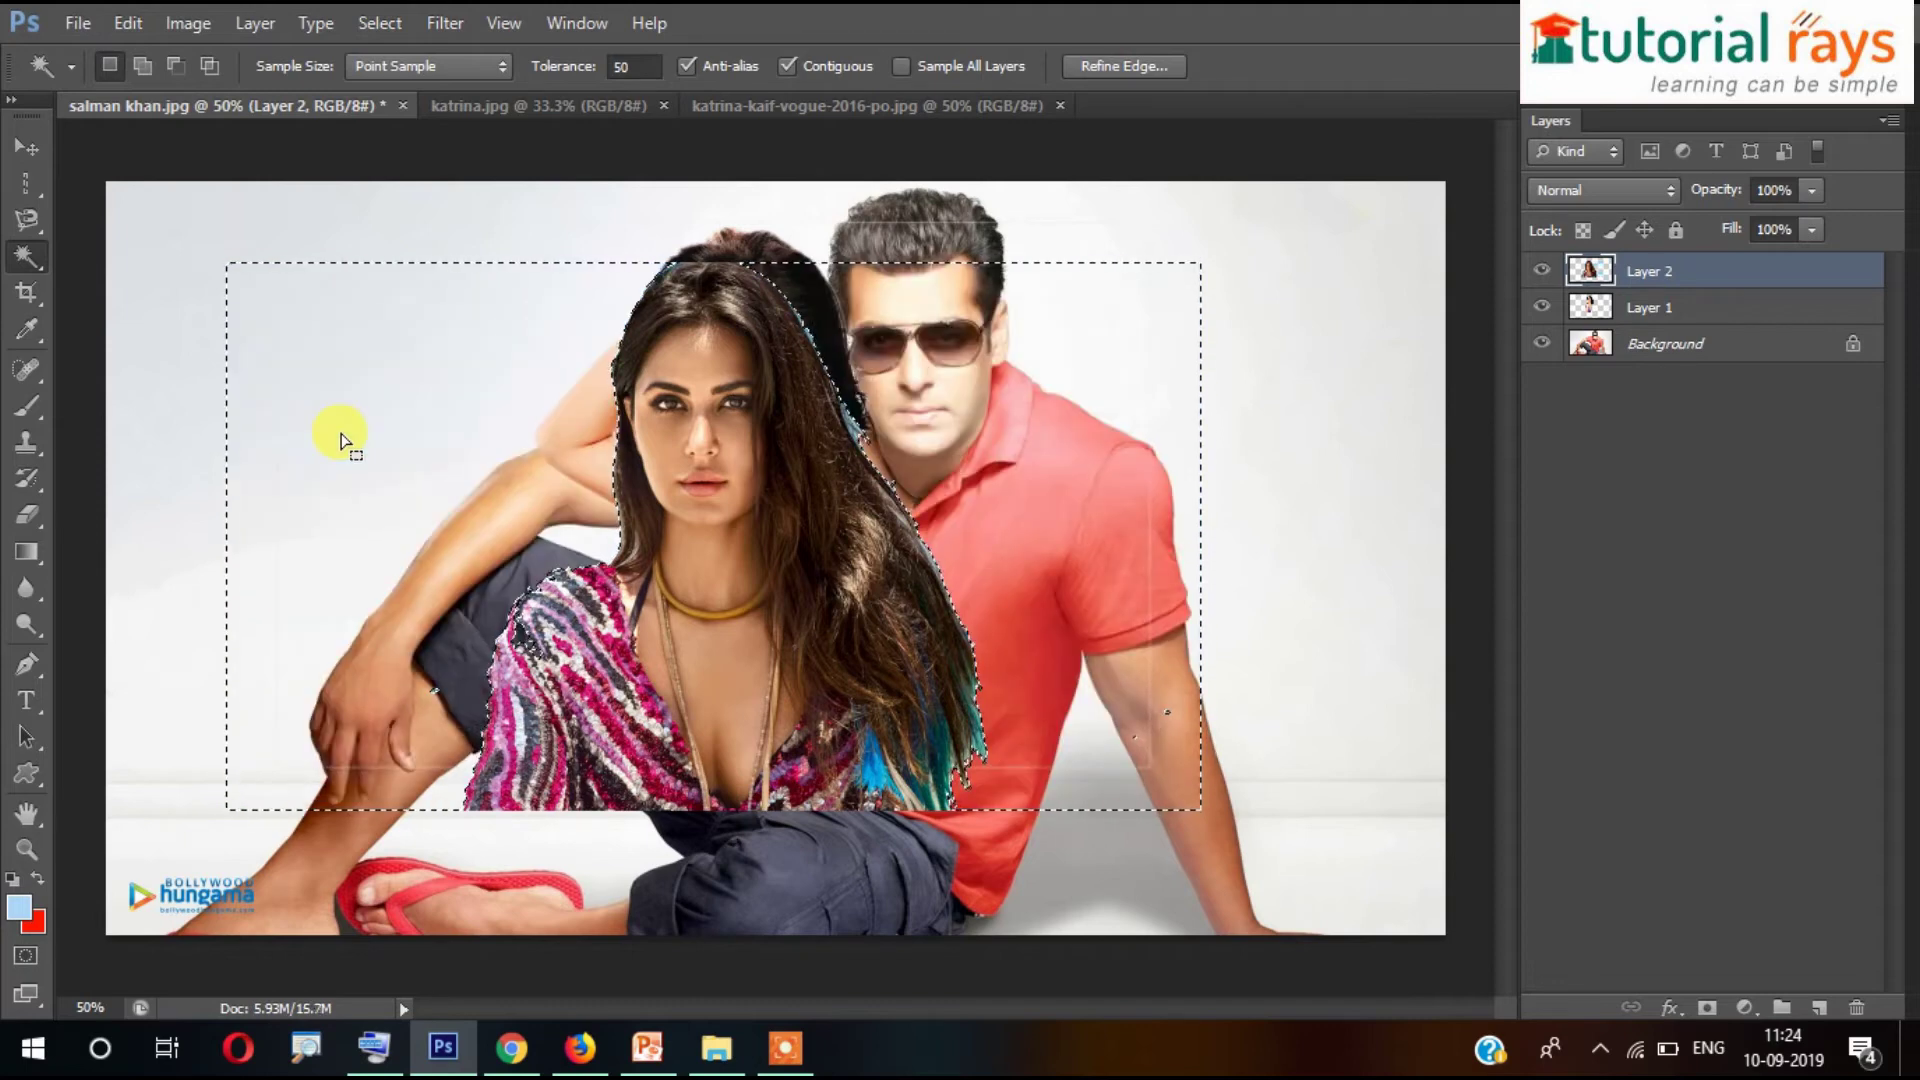
{"action": "key", "text": "ctrl+d"}
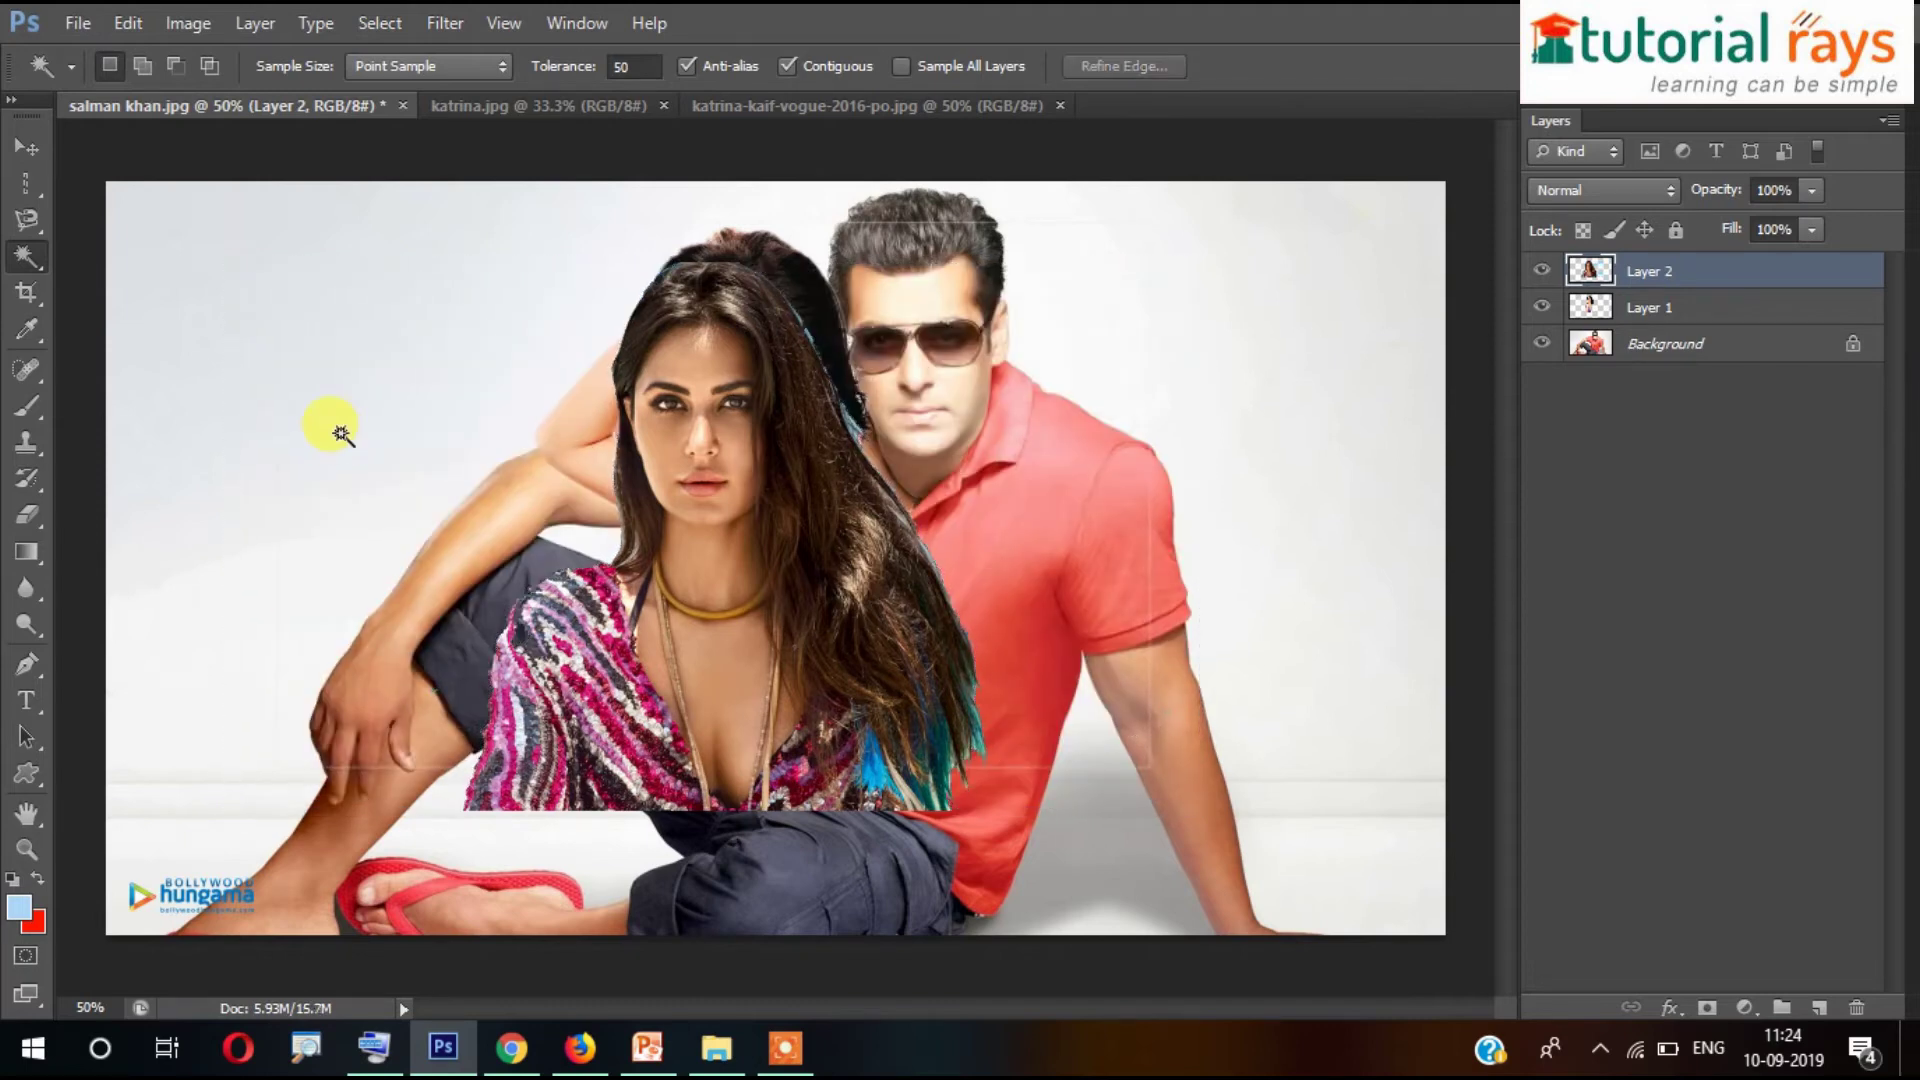
- Move the cut-out woman on Layer 2 to the left, beside the couple
{"action": "left_click", "coordinate": [26, 147]}
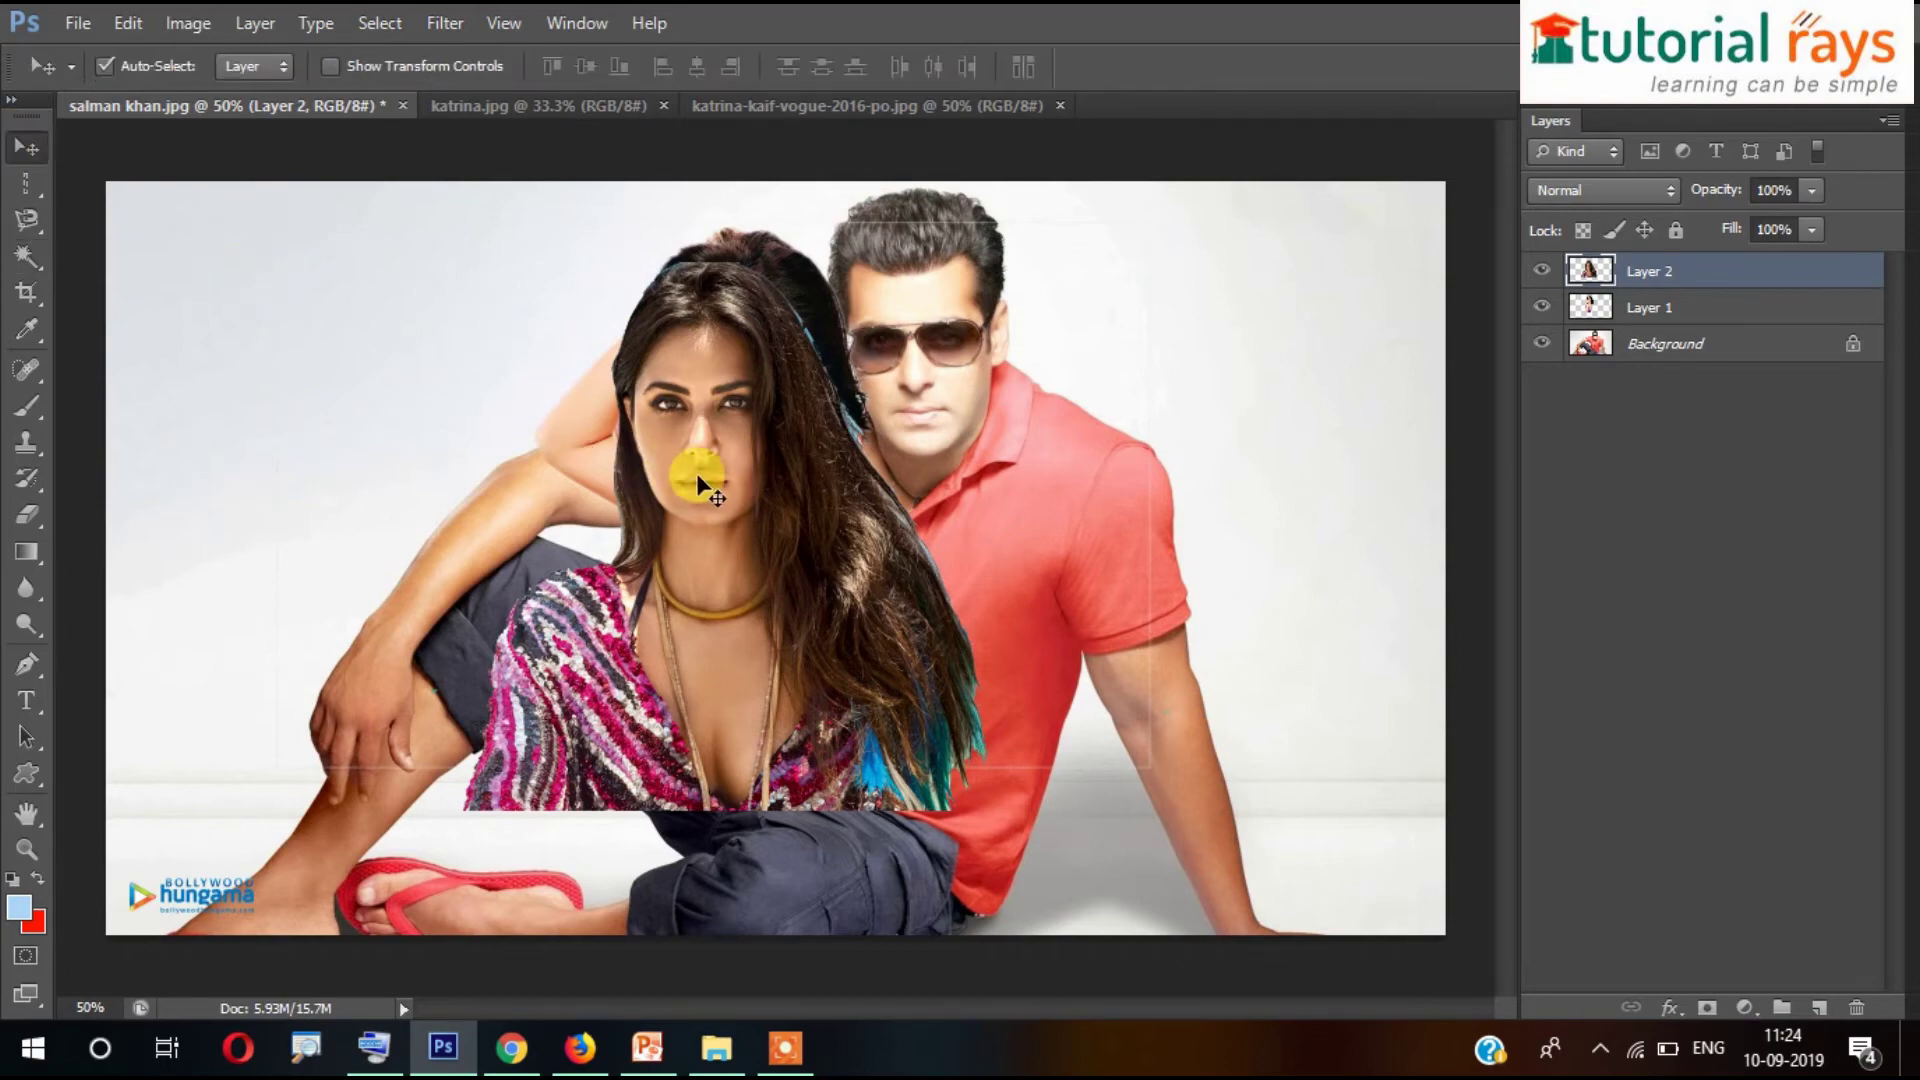
{"action": "left_click_drag", "start_coordinate": [686, 471], "coordinate": [606, 542]}
{"action": "left_click_drag", "start_coordinate": [825, 514], "coordinate": [532, 560]}
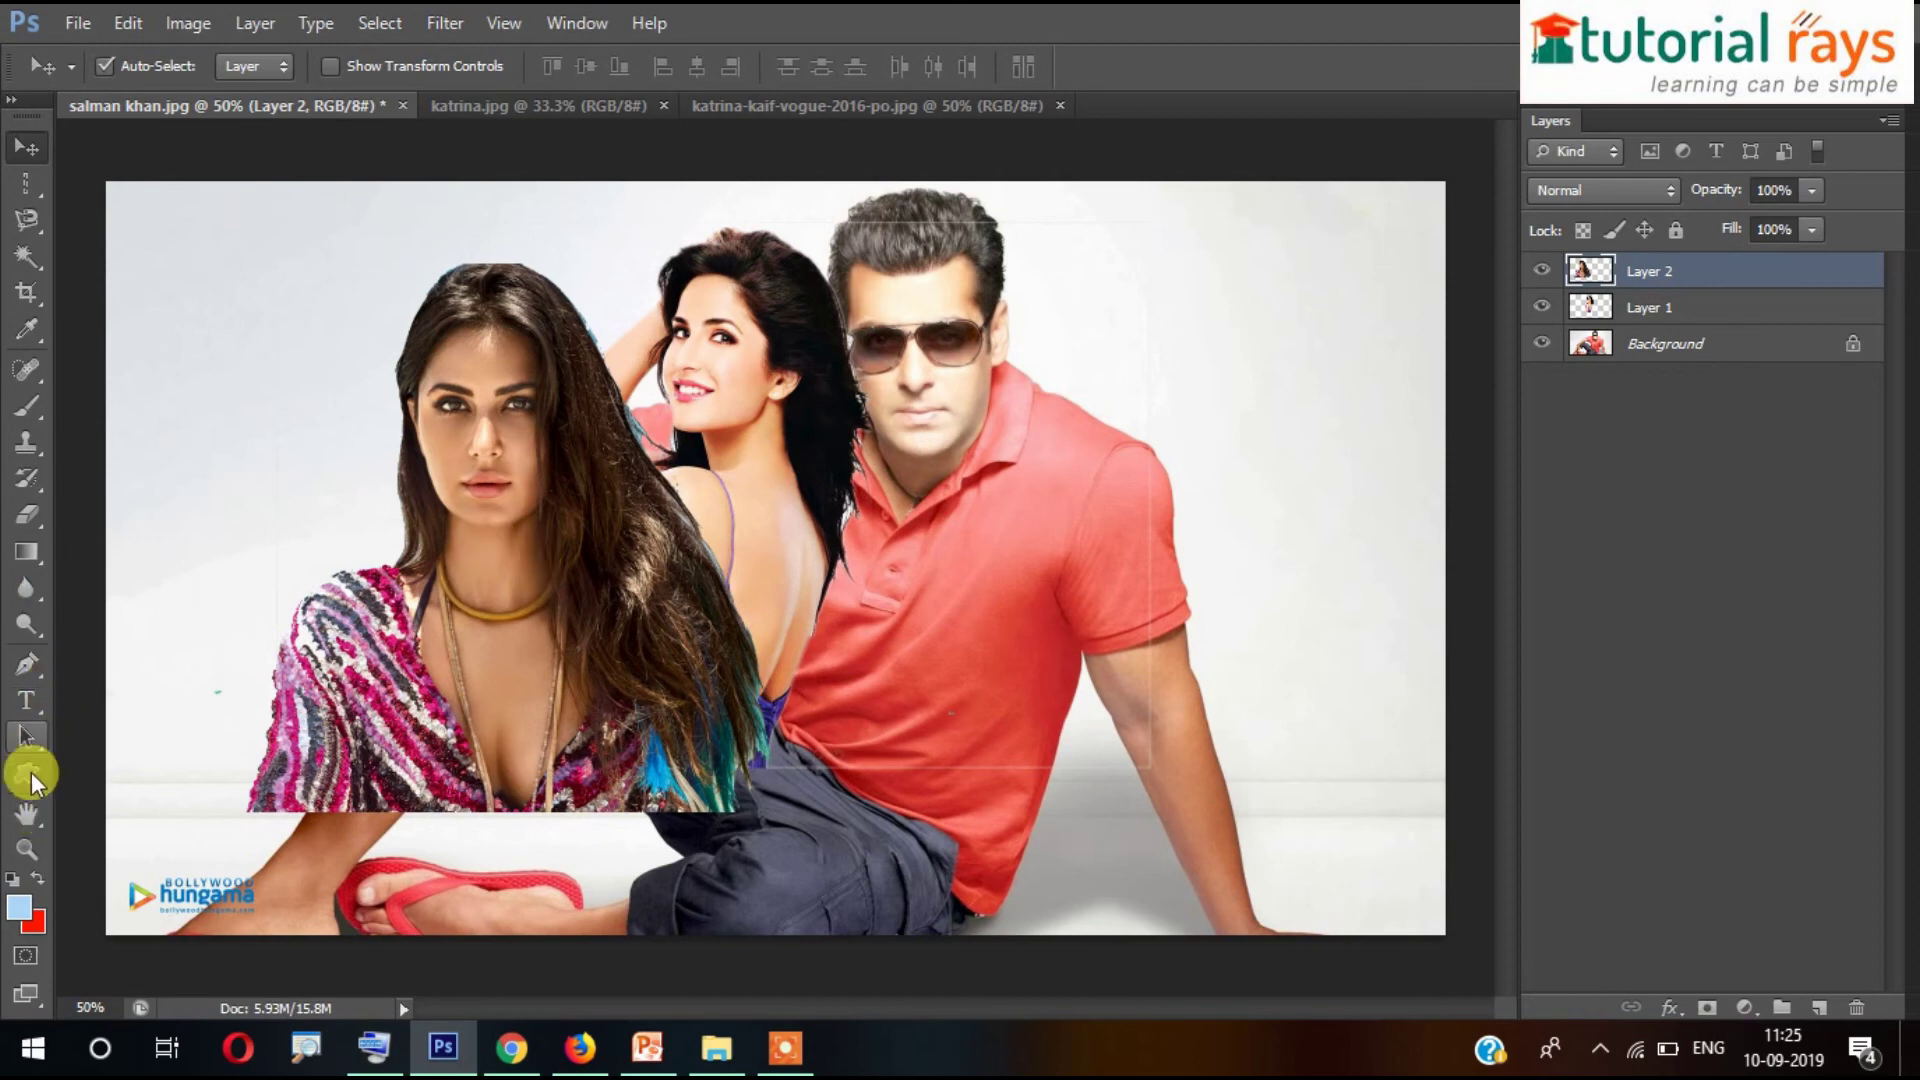
- Activate the Pen tool and switch back to the Magic Wand Tool
{"action": "left_click", "coordinate": [27, 663]}
{"action": "left_click", "coordinate": [134, 672]}
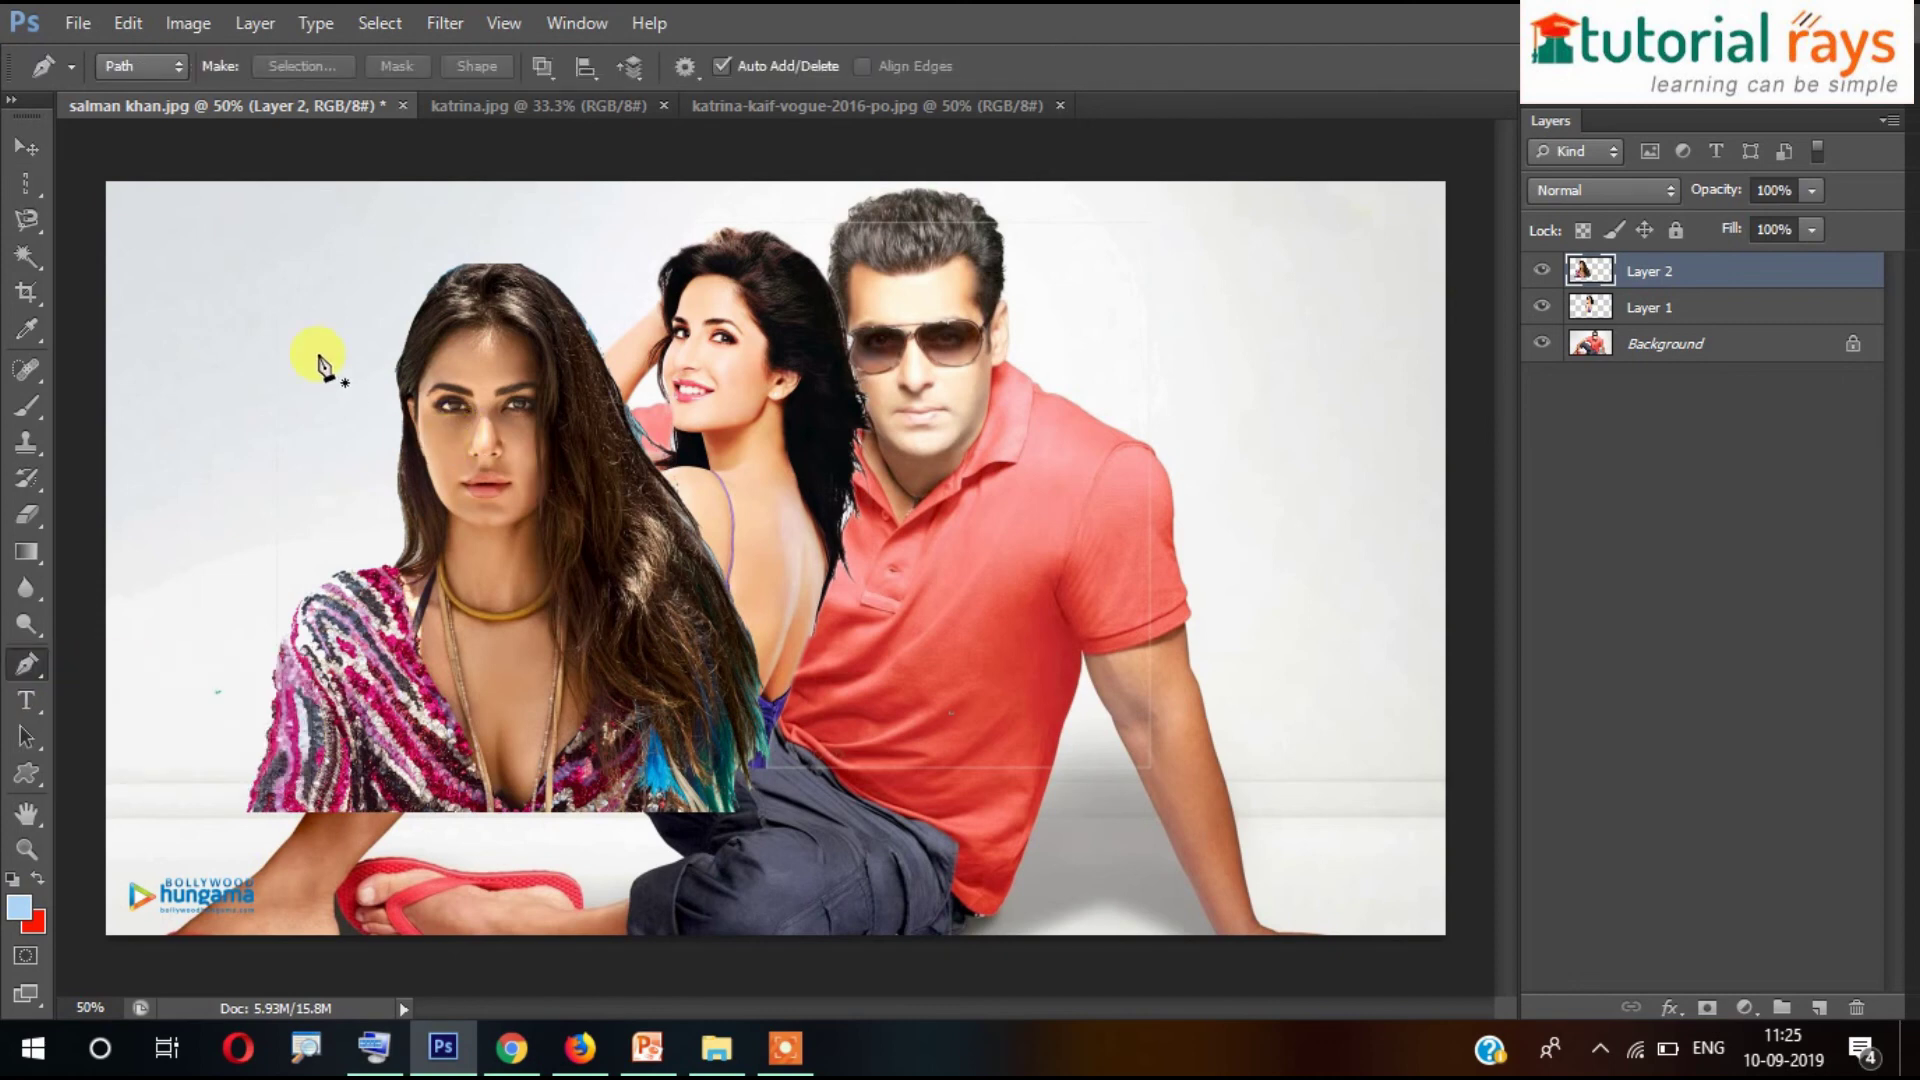
{"action": "left_click", "coordinate": [27, 262]}
{"action": "left_click_drag", "start_coordinate": [27, 262], "coordinate": [183, 296]}
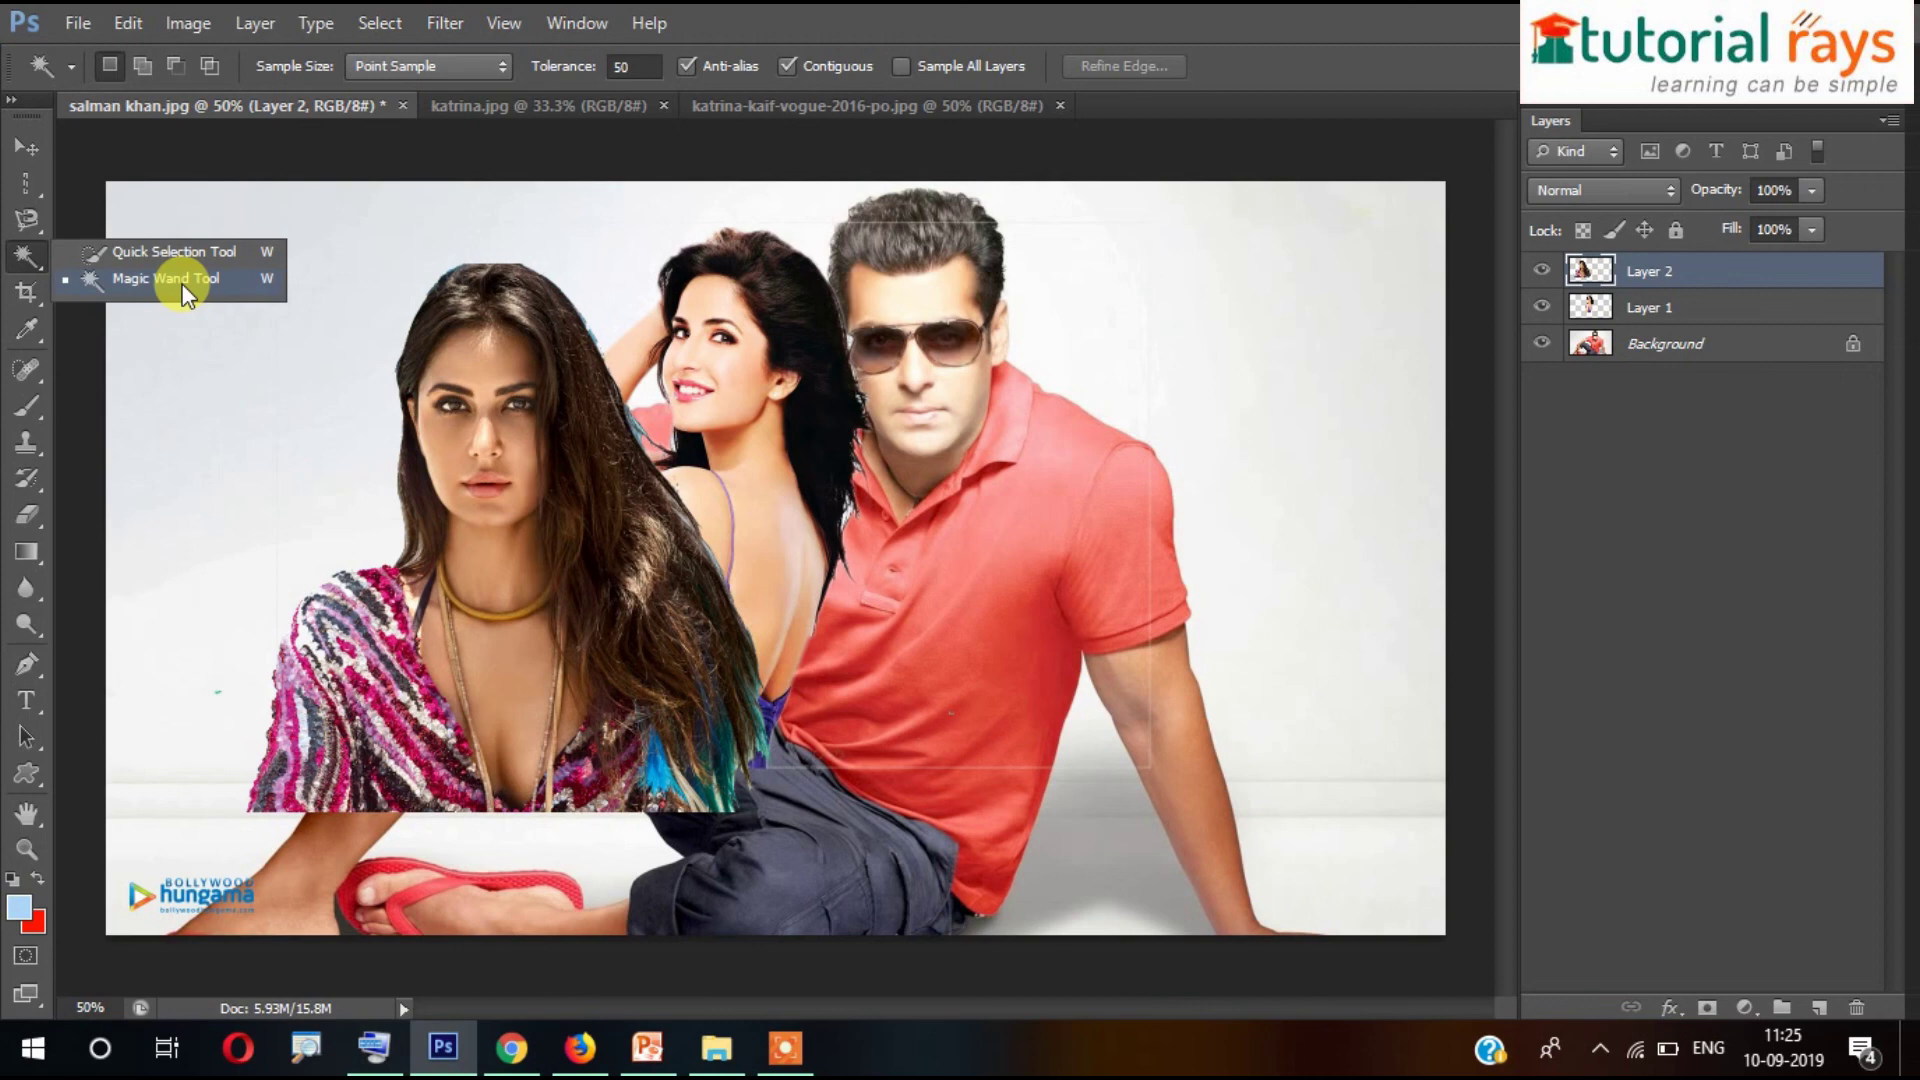
{"action": "left_click_drag", "start_coordinate": [182, 283], "coordinate": [182, 284]}
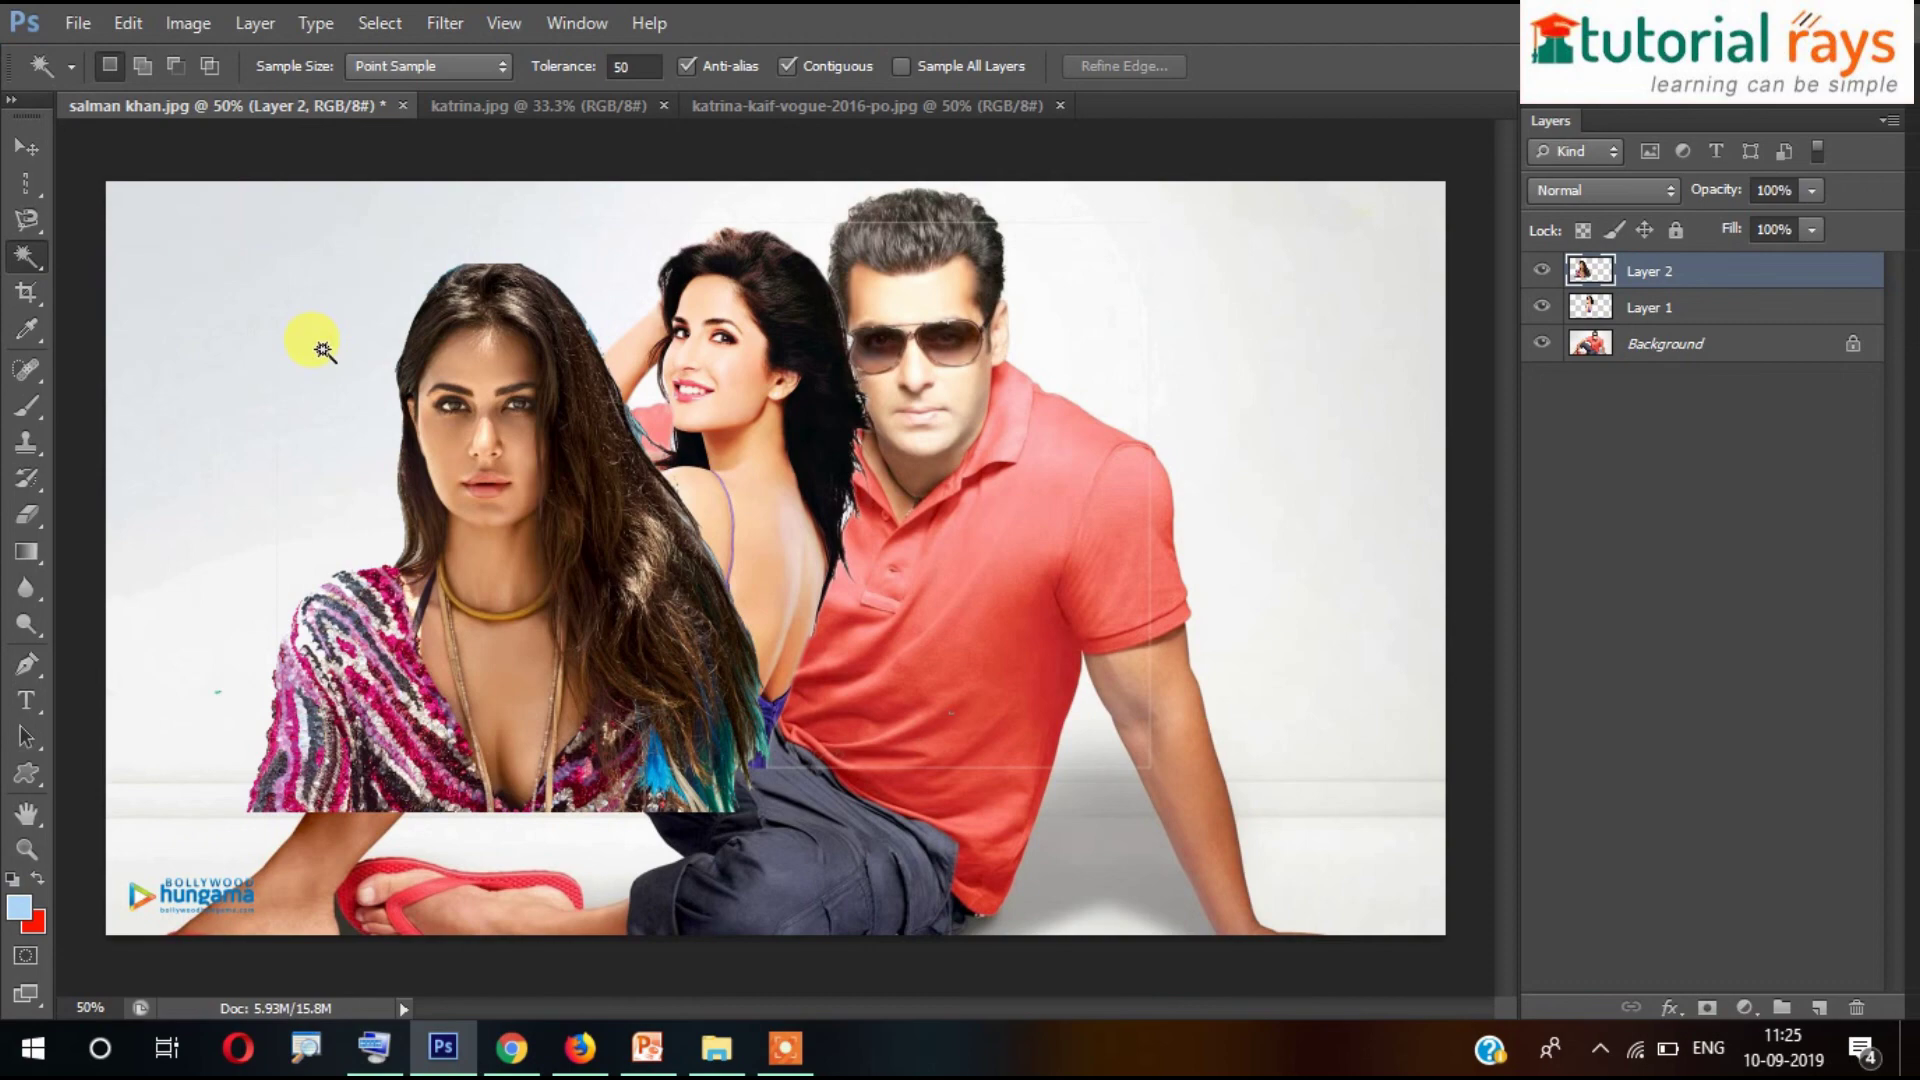